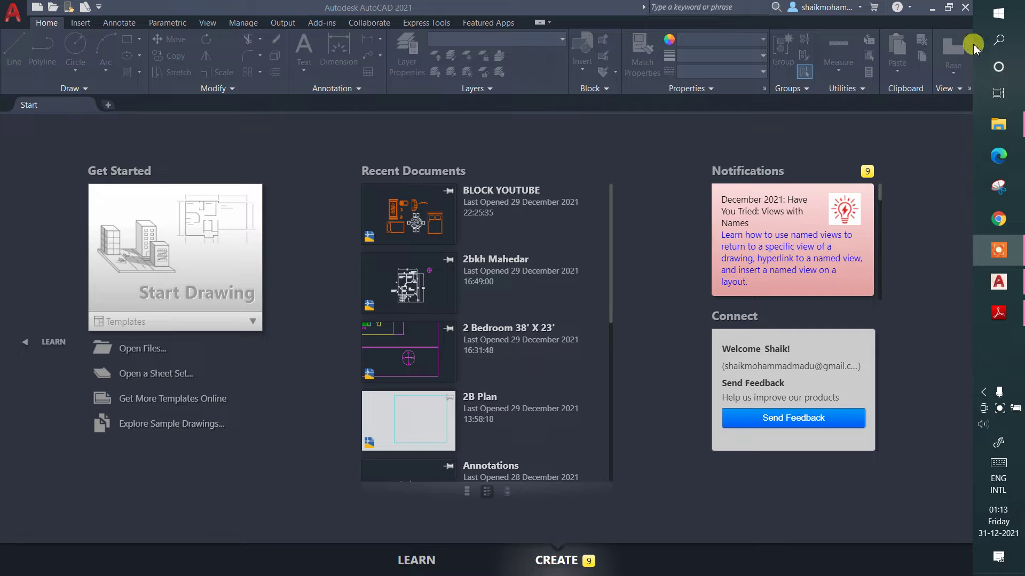
- Launch Notepad from Windows search and type the title 'Plan with Layers Panel'
key(super)
text(no)
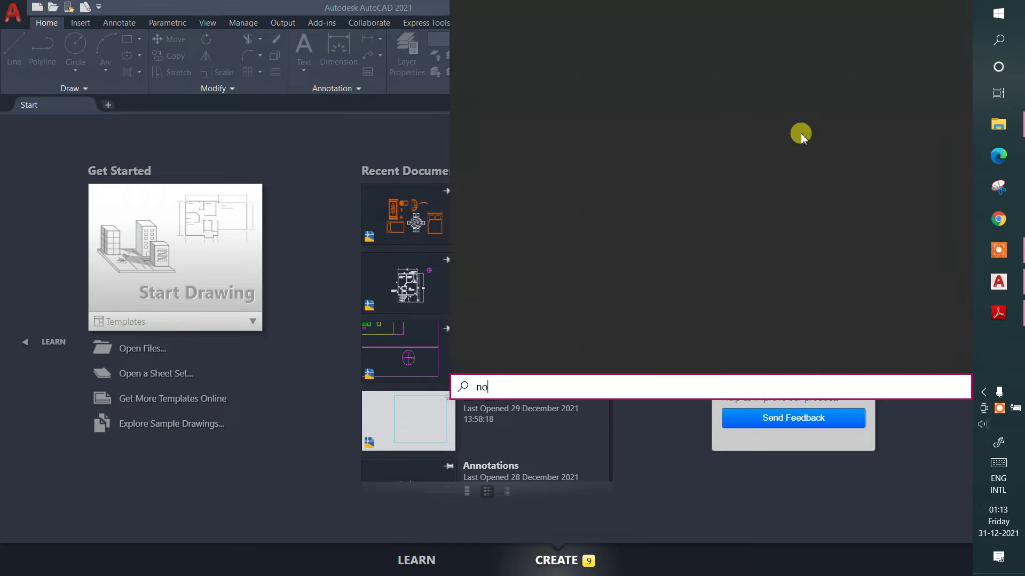
text(te)
key(Return)
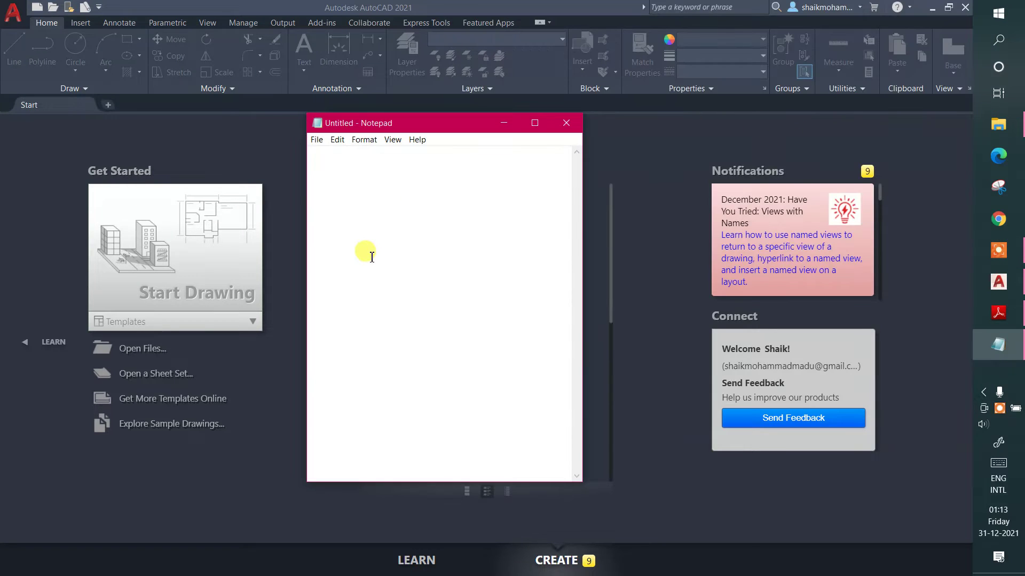
text(Plan )
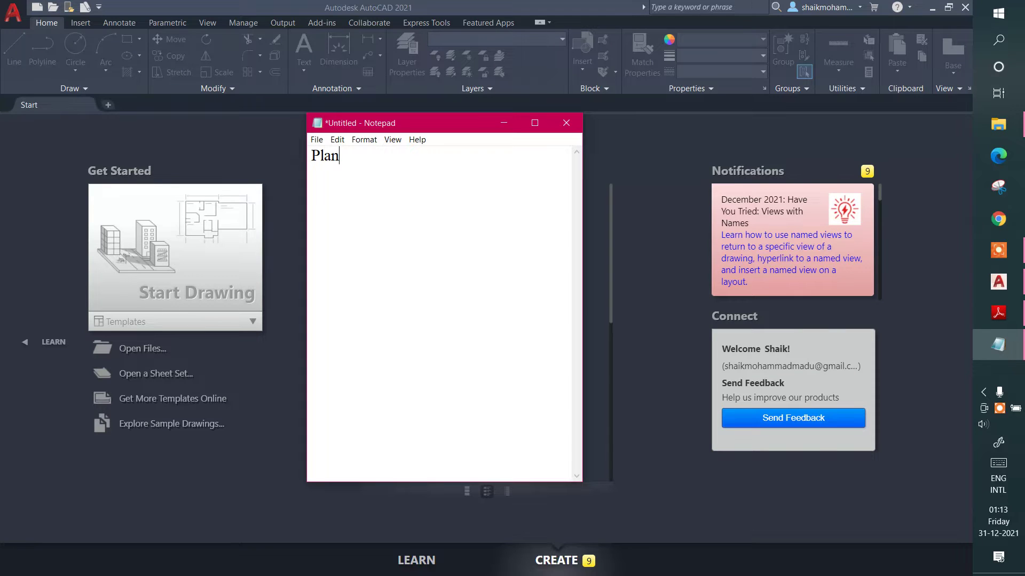
text(with )
text(Layer)
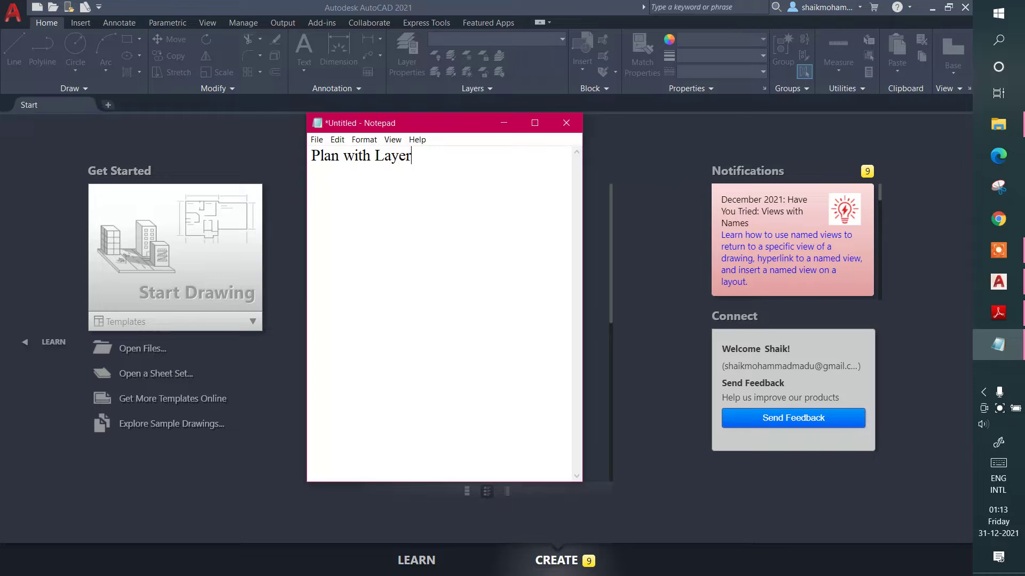
text(s )
text(Pa)
text(nel)
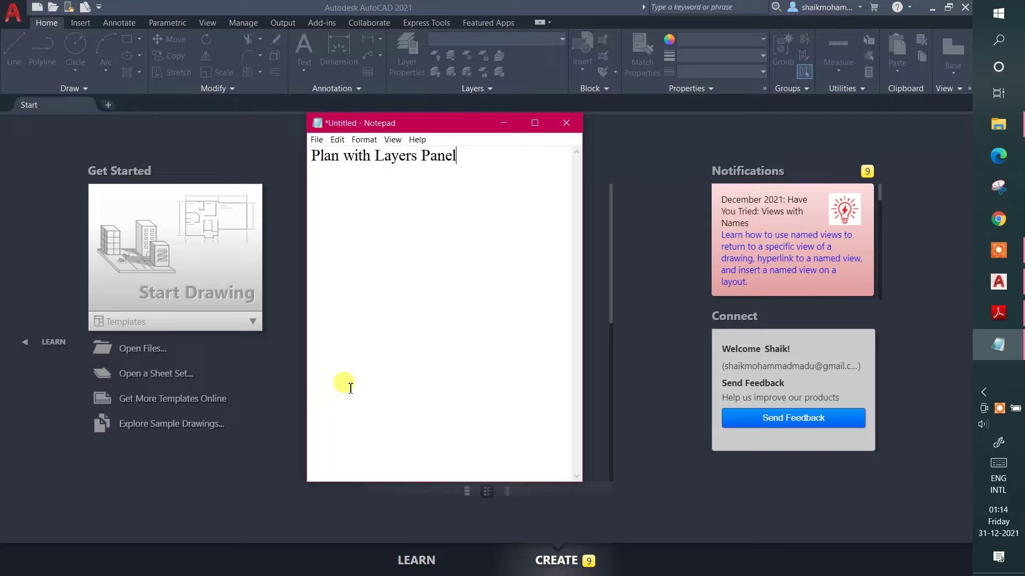
- Widen and reposition the Notepad window, then type 'Door Schedule' below the title
key(Return)
key(Return)
drag(583, 248, 663, 244)
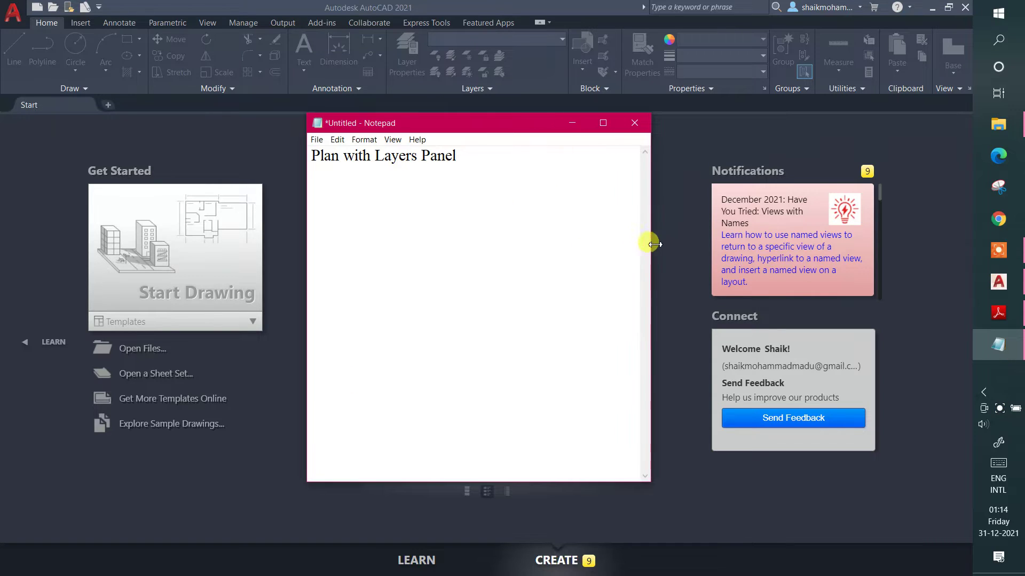
drag(479, 123, 477, 137)
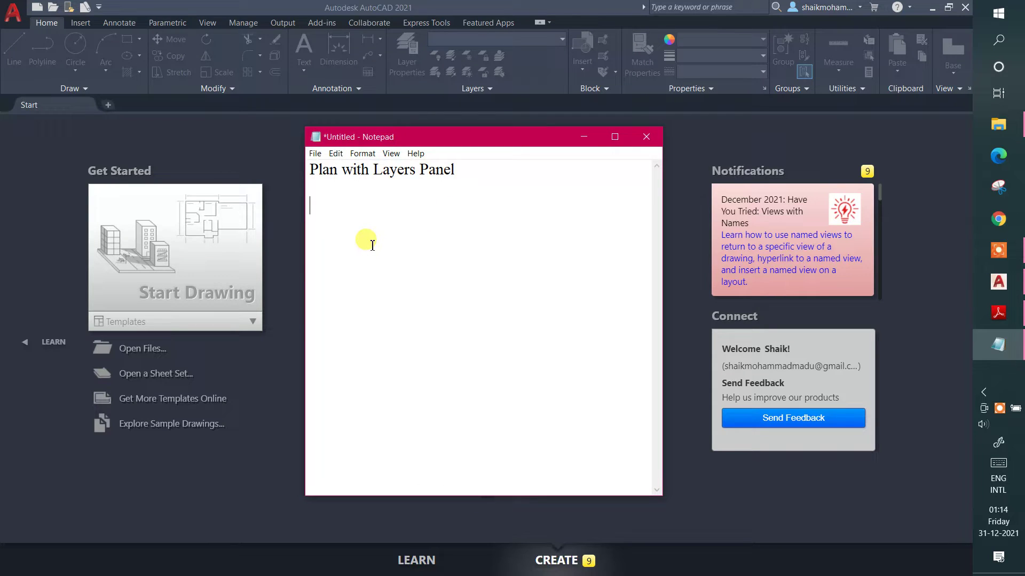
text(Door )
text(S)
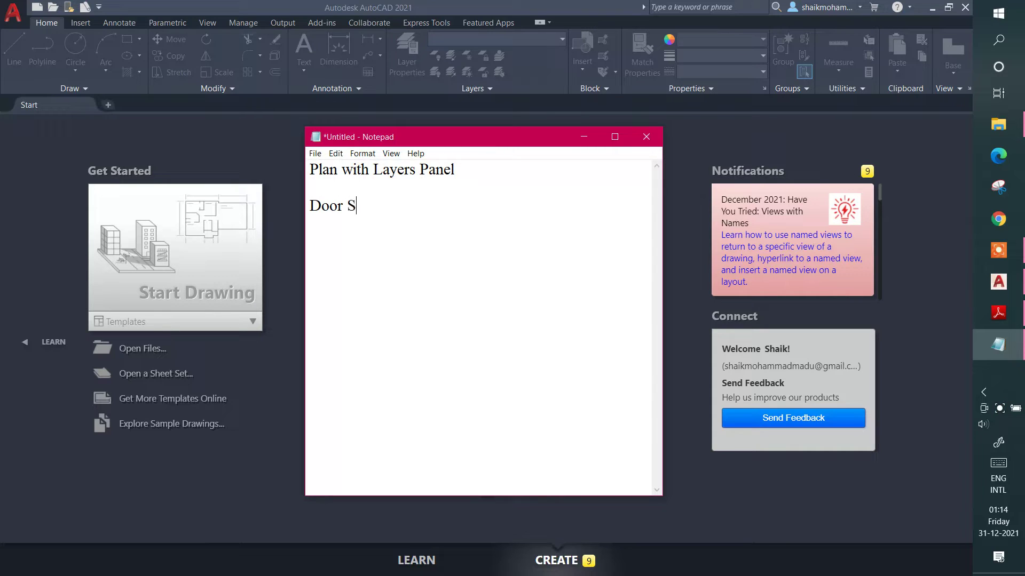
text(che)
text(dule)
- Start a new line below 'Door Schedule' before consulting the A1 PLAN floor plan
key(Return)
key(Return)
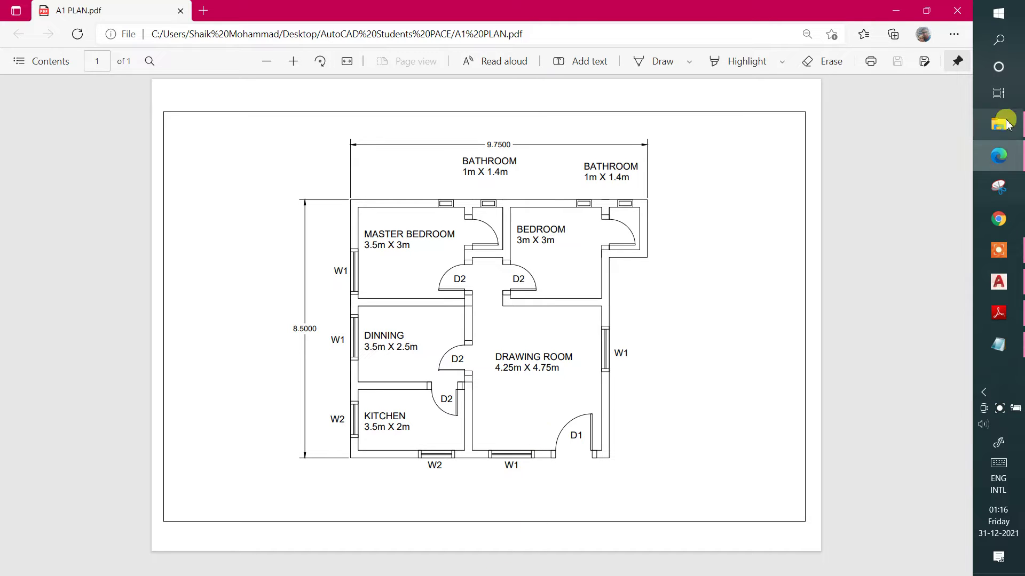
- Return to Notepad and begin the D1 door size line at 1.2m wide
click(897, 11)
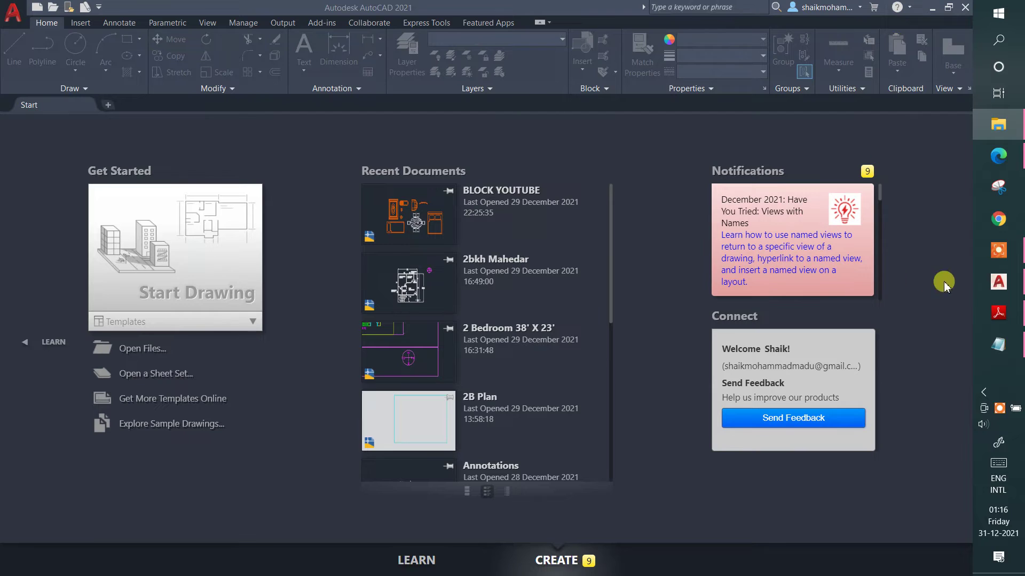
click(993, 345)
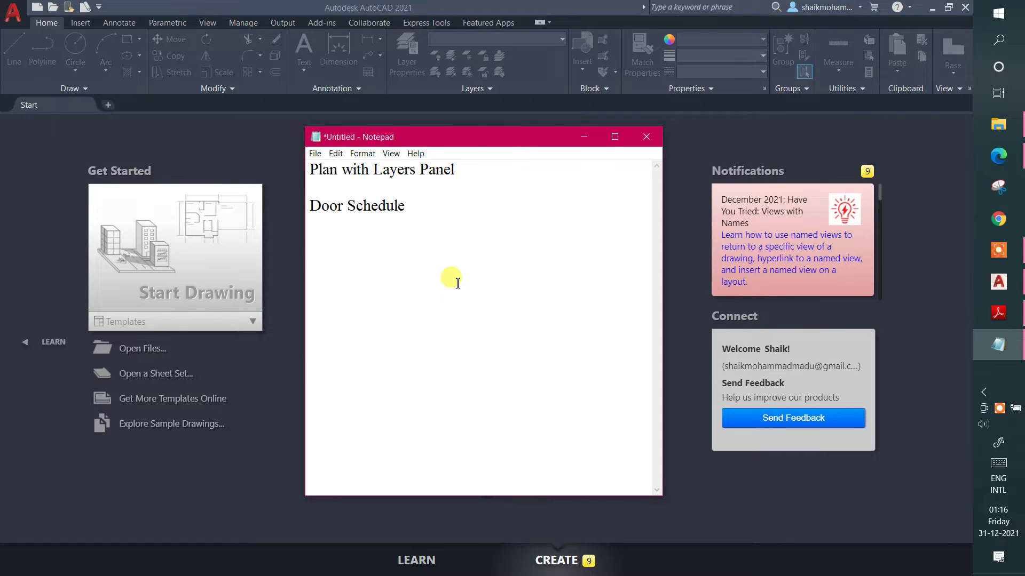
text(d)
key(BackSpace)
text(D1 )
text(= )
text(1.2)
text(m )
text(x )
text(1.)
text(m)
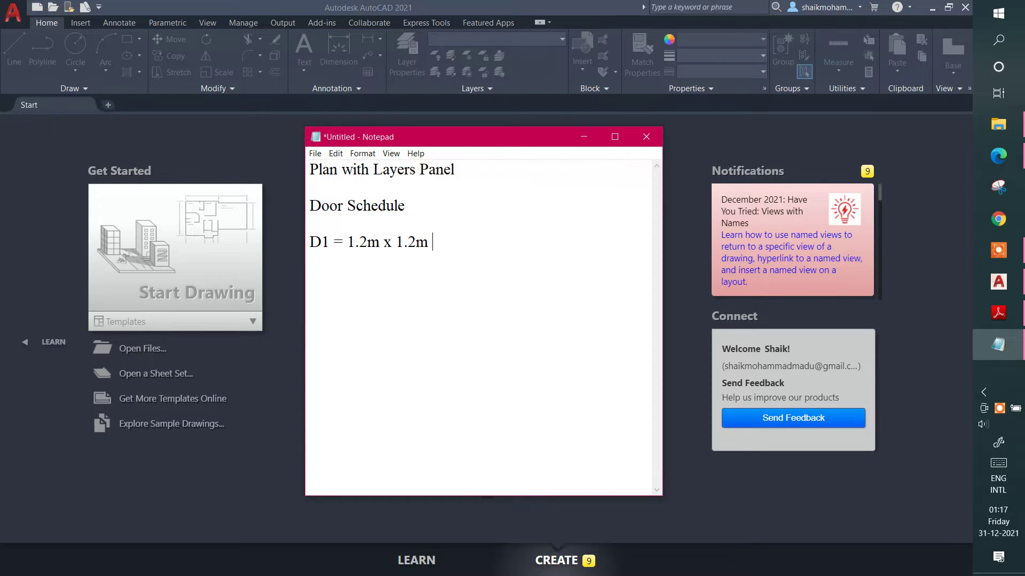
- Append '(thickness = 0.05m)' to the Door Schedule heading
key(Up)
key(Up)
key(Right)
key(Right)
key(Right)
key(Right)
key(Right)
key(Right)
key(Right)
key(Right)
key(Right)
text((thic)
text(kness)
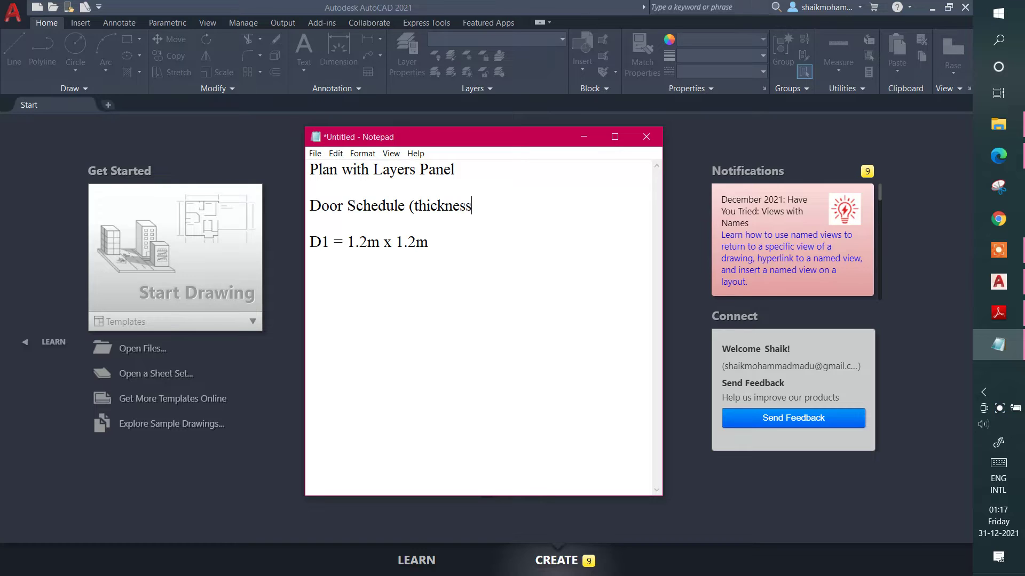
text( = )
text(0.05)
text(m))
key(Down)
key(Right)
key(Right)
key(Right)
key(Right)
key(Right)
key(Right)
key(Right)
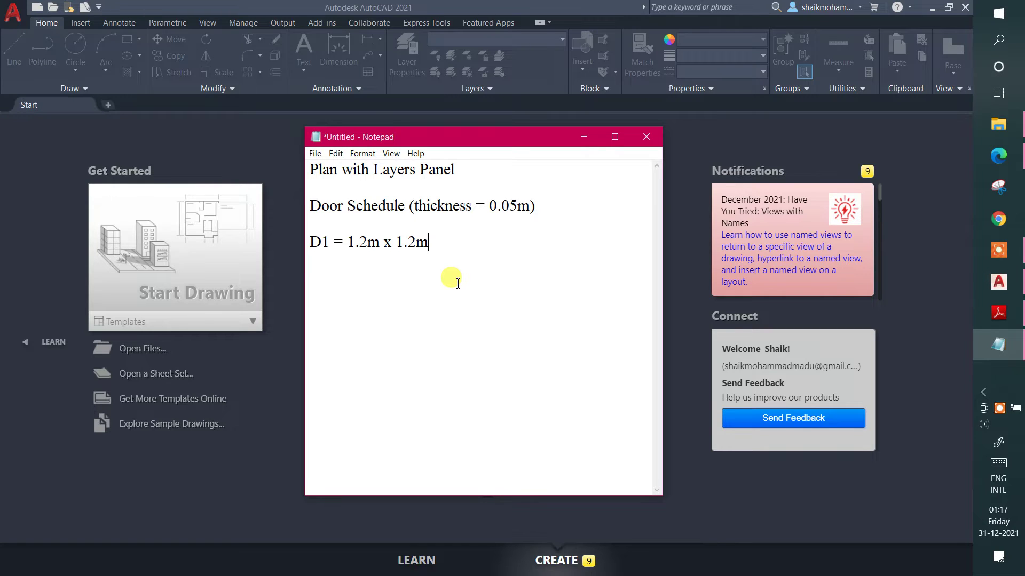
- Add the line 'D2 = 0.9m x 1.95m' below D1
key(Return)
text(D2 -)
key(BackSpace)
key(BackSpace)
key(BackSpace)
text(= )
text(0.9)
text(m x )
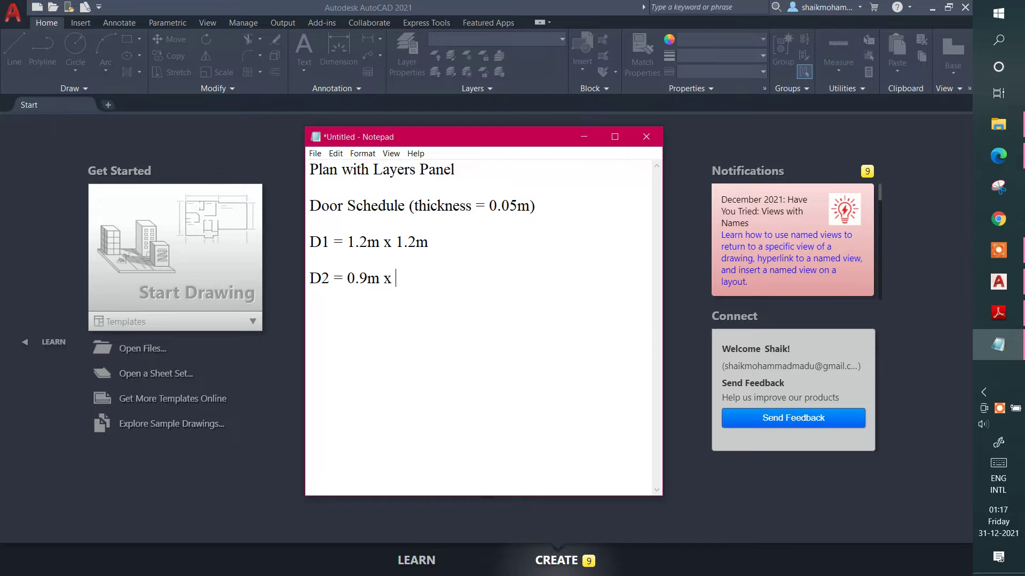
text(1.95)
text(m)
- Correct the D1 height to 2.2m and insert a blank line above D1
click(402, 243)
key(BackSpace)
text(2)
click(364, 226)
key(Return)
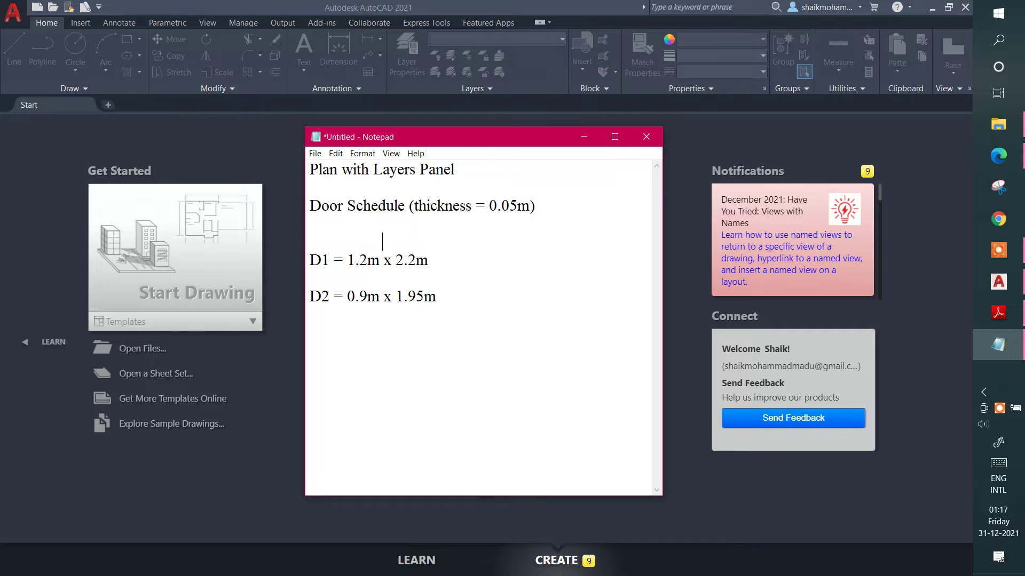
- Type 'L' and 'H' column labels on the blank line above the door sizes
key(Home)
key(Right)
key(Right)
key(Right)
key(Right)
key(Right)
key(Right)
key(Right)
key(Left)
text(L)
text(         H)
key(Down)
key(Down)
key(Right)
key(Right)
key(Right)
key(Right)
key(Right)
- Add 'D3 = 0.85m x 1.85m' below D2 and check the three door heights
key(Return)
key(Return)
text(D)
text(3)
text( = )
text(0.8)
text(5m )
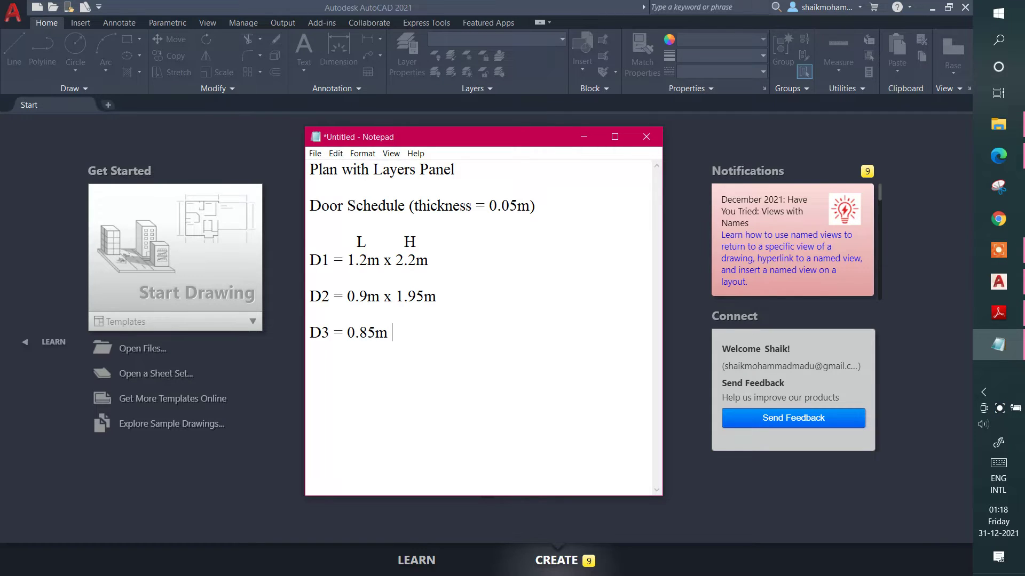
text(x 1)
text(.85m)
drag(391, 261, 427, 267)
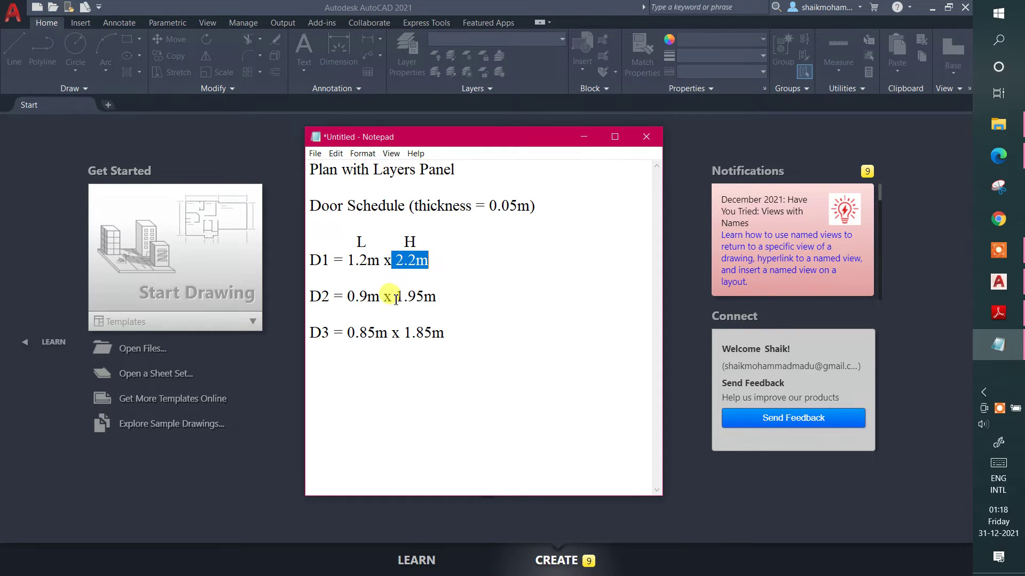
drag(395, 298, 437, 298)
drag(402, 333, 446, 335)
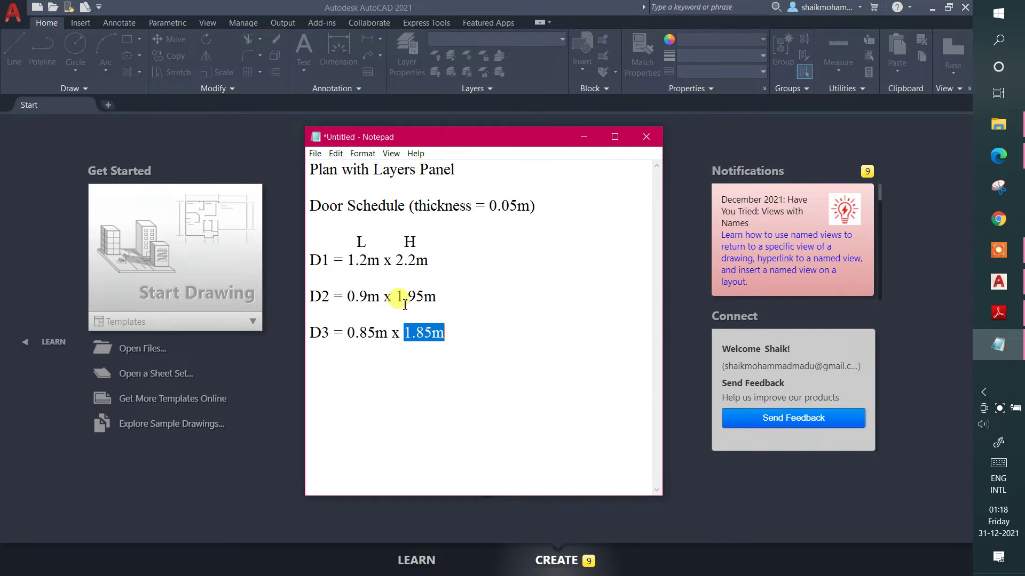
click(499, 348)
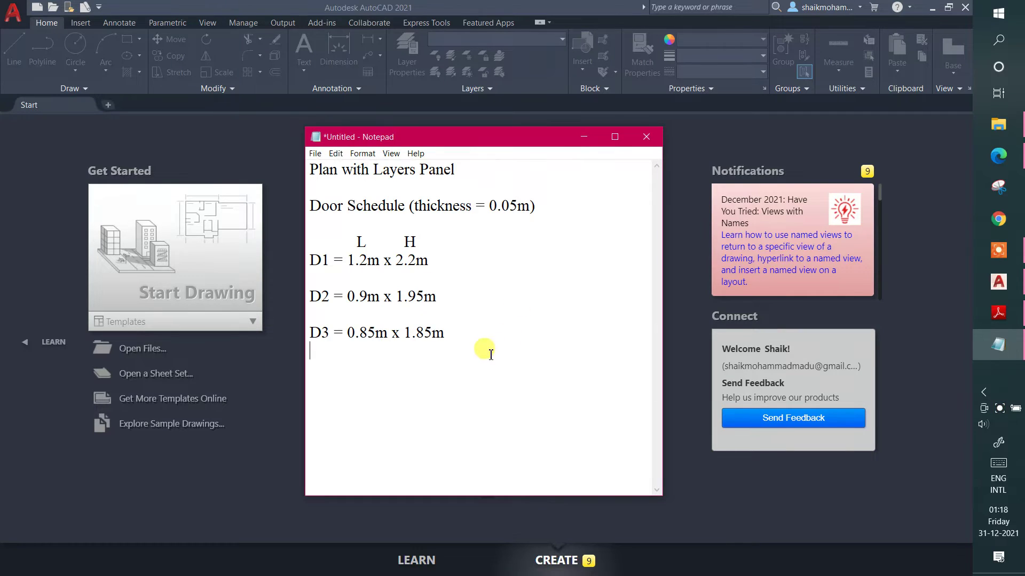
- Add a 'Window Schedule' heading below the door list
key(Return)
text(Wi)
text(ndow )
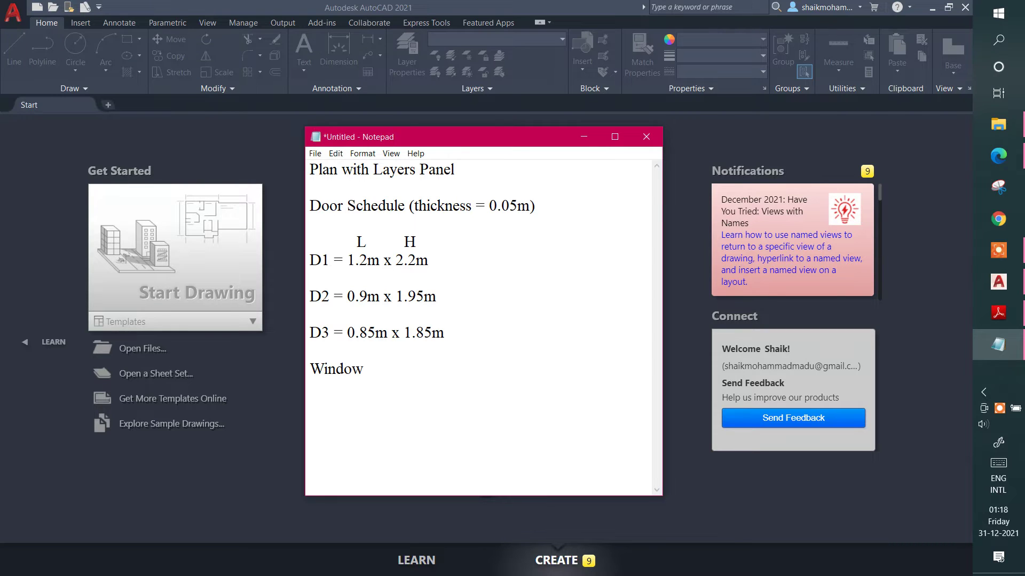
text(Sc)
key(BackSpace)
text(ch)
text(edu)
text(le )
text(()
key(BackSpace)
text(thi)
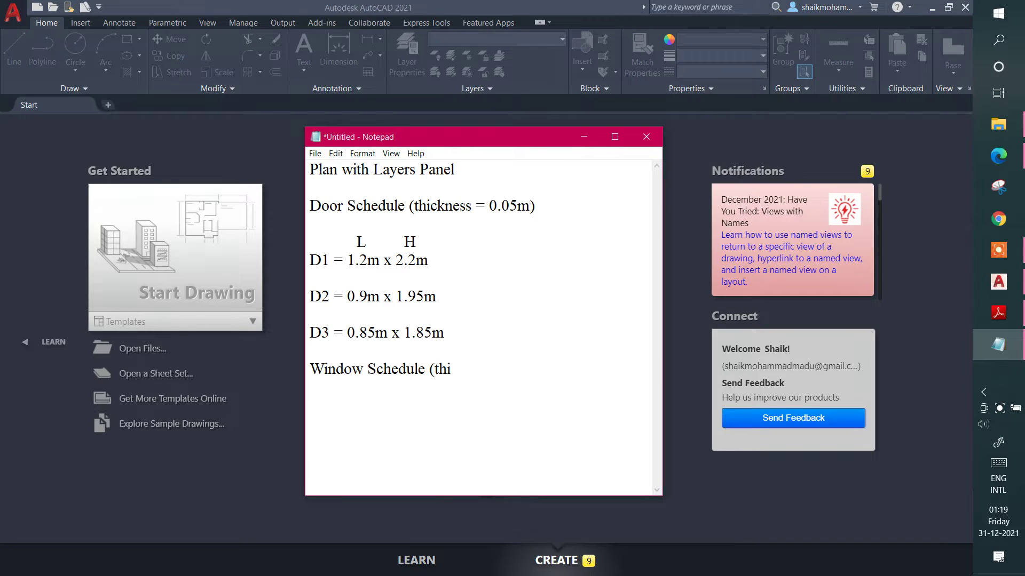
text(ck)
text(ness )
text(= 0.0)
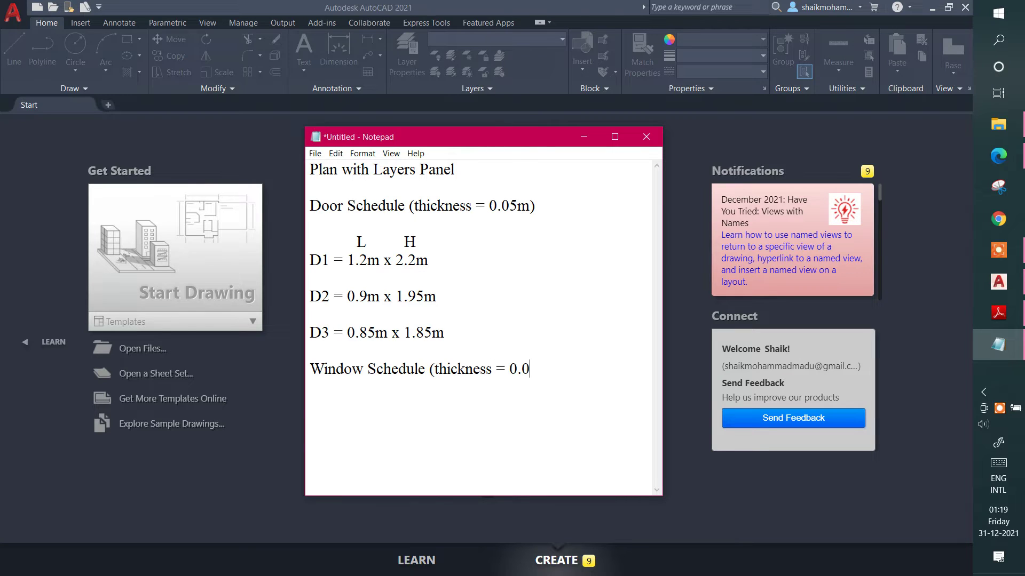
key(BackSpace)
key(BackSpace)
key(BackSpace)
key(BackSpace)
key(BackSpace)
key(BackSpace)
key(BackSpace)
key(BackSpace)
key(BackSpace)
key(BackSpace)
key(BackSpace)
key(BackSpace)
key(BackSpace)
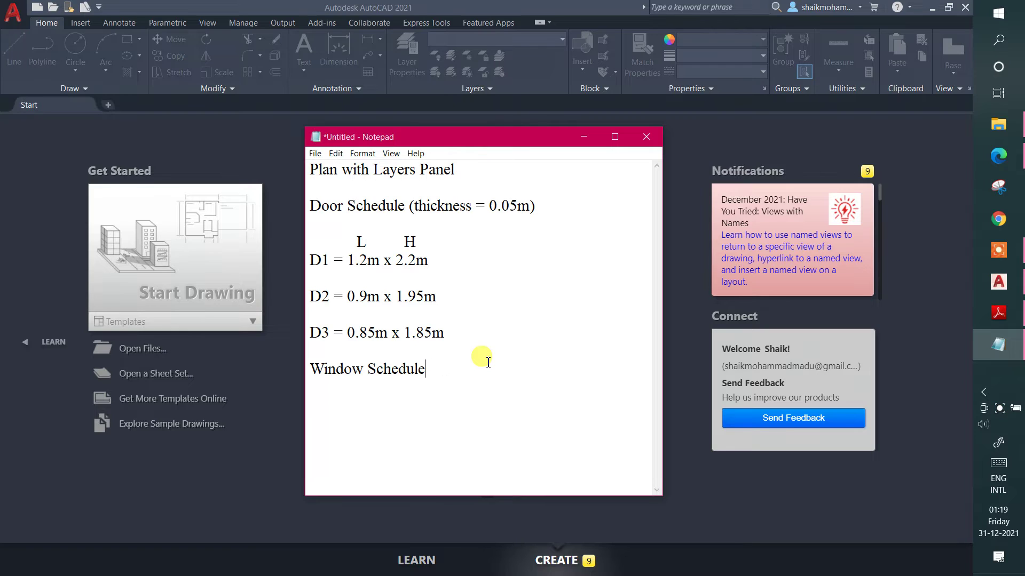
- Add L and H labels and the line 'W1 = 1.5m x 1.2m' under Window Schedule
key(Return)
key(Return)
text(L         )
text(H )
text(W)
text(1)
text( = )
text(1.)
text(2)
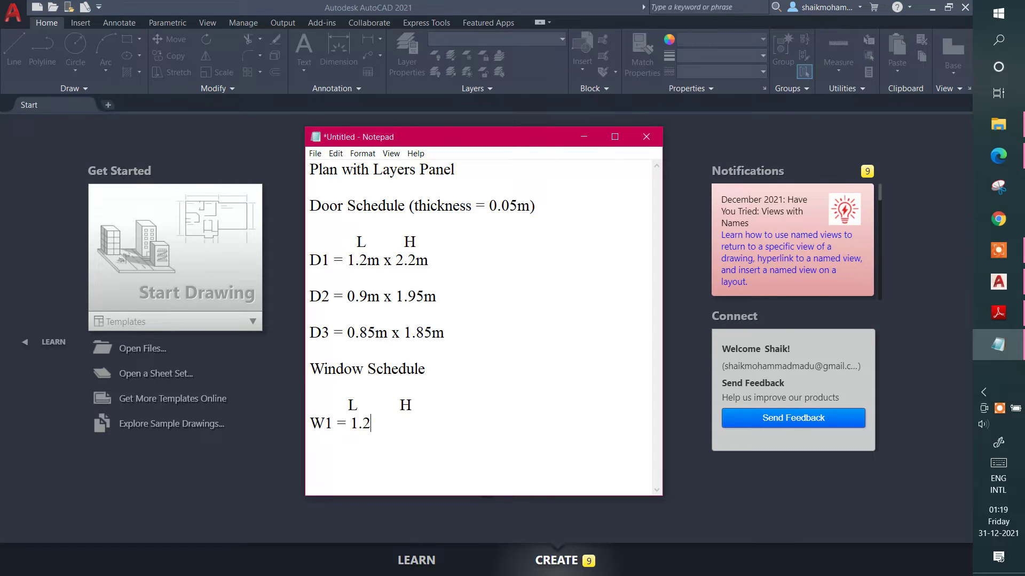
key(BackSpace)
text(5m )
text(x)
key(Up)
key(Left)
key(Left)
key(Left)
key(Left)
key(Left)
key(Left)
key(Left)
key(Left)
key(Right)
key(Right)
key(Down)
key(Right)
key(End)
text(1.2)
text(m)
- Add 'W2 = 1.2m x 1.2m' and insert a blank line between W1 and W2
key(Return)
text(W)
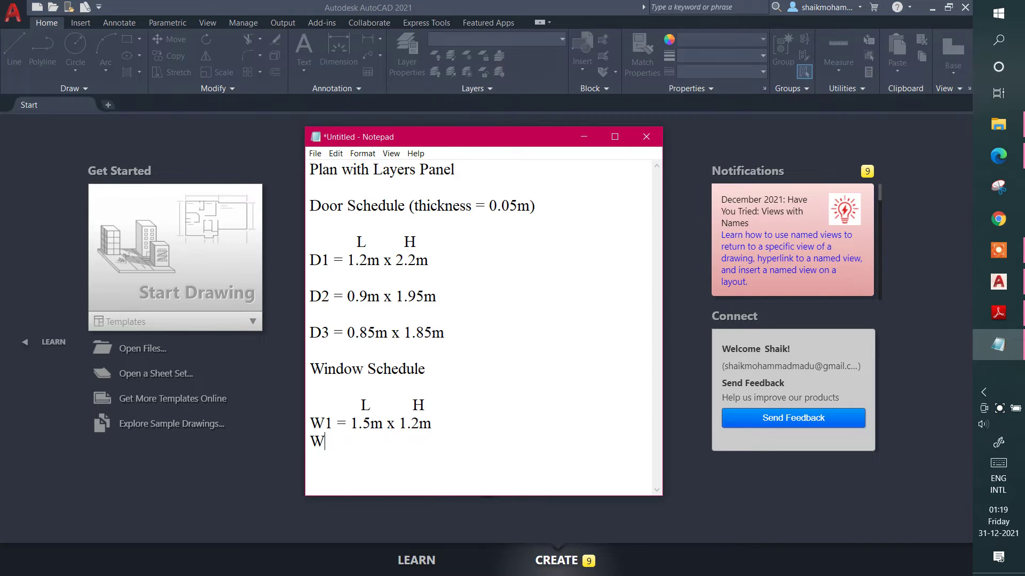
text(2 = )
text(1.2m )
text(x 1.2)
text(m)
key(Return)
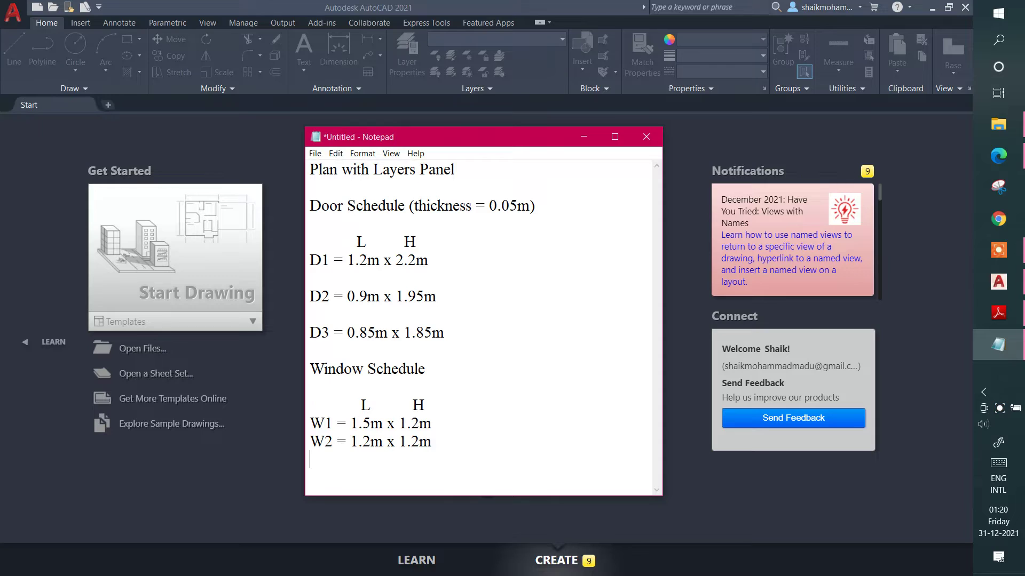
key(Return)
click(434, 424)
key(Return)
key(Down)
key(Down)
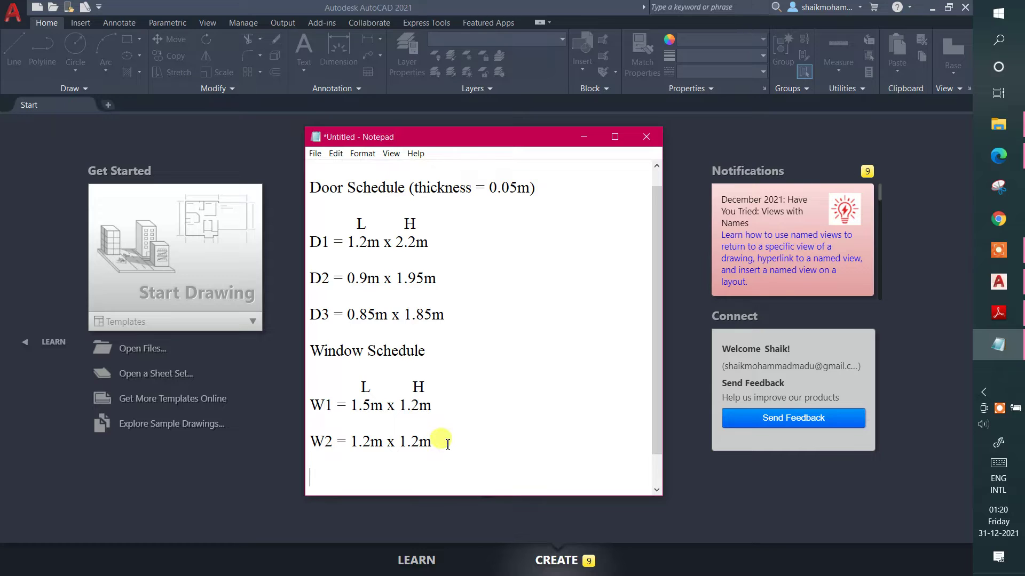
key(Down)
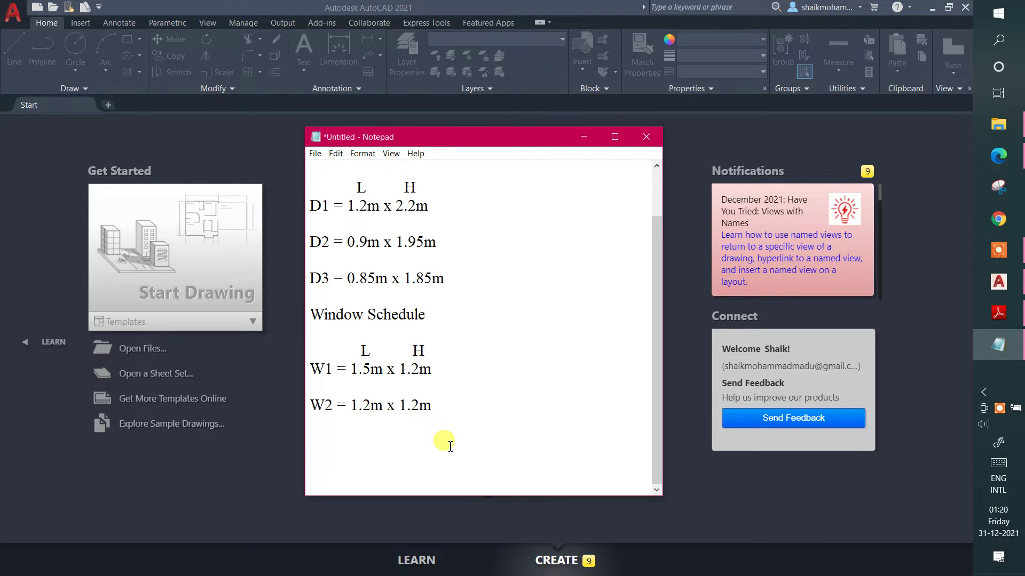
- Type the 'Ventilation' heading followed by the line 'V = 0.5m x 0.4m'
text(Ventil)
text(an)
key(BackSpace)
text(tion)
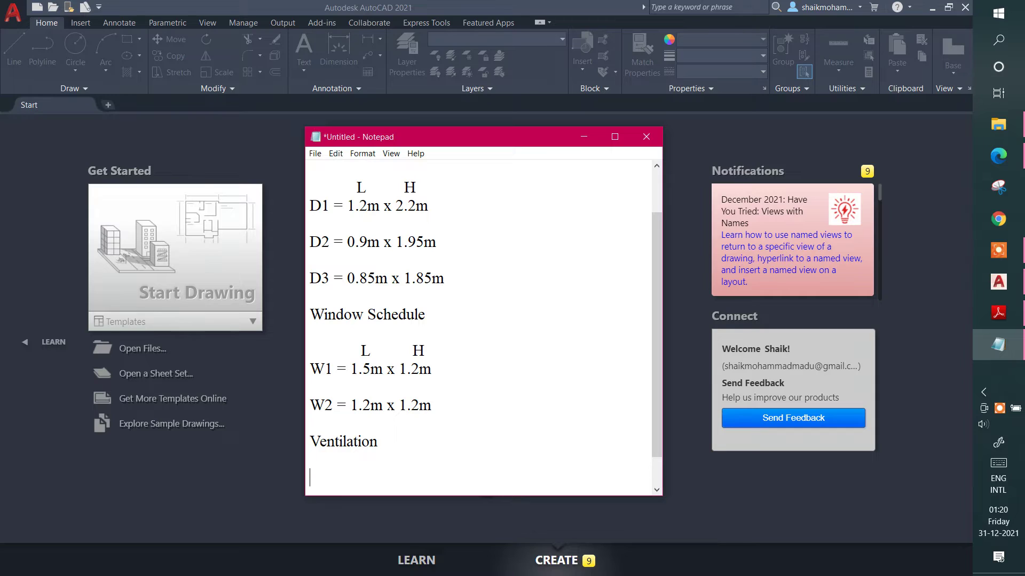
click(450, 446)
key(Return)
key(Return)
text(V )
text(= )
text(o)
key(BackSpace)
text(0)
text(.5m )
text(x )
text(0.4m)
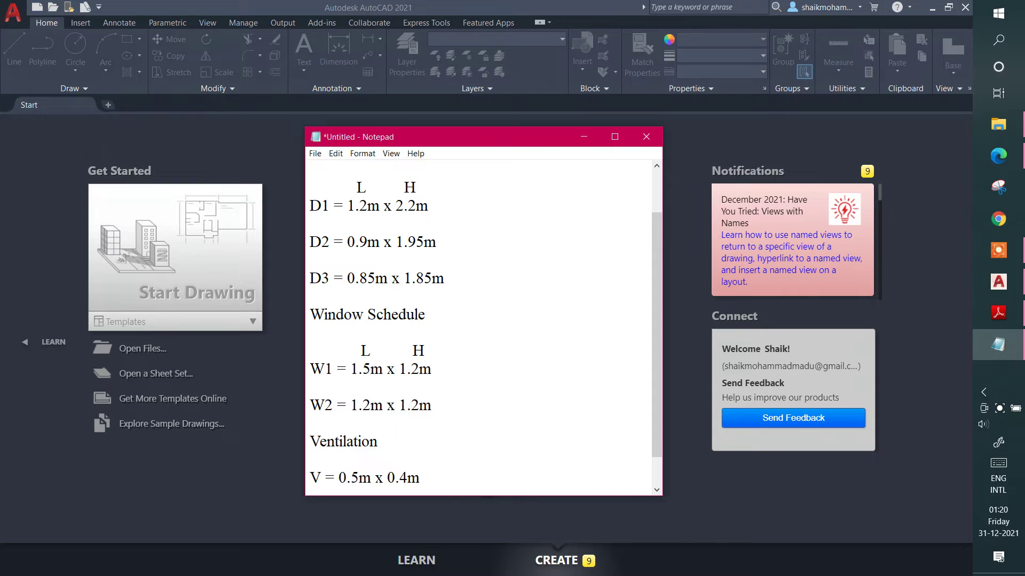
key(Return)
key(Return)
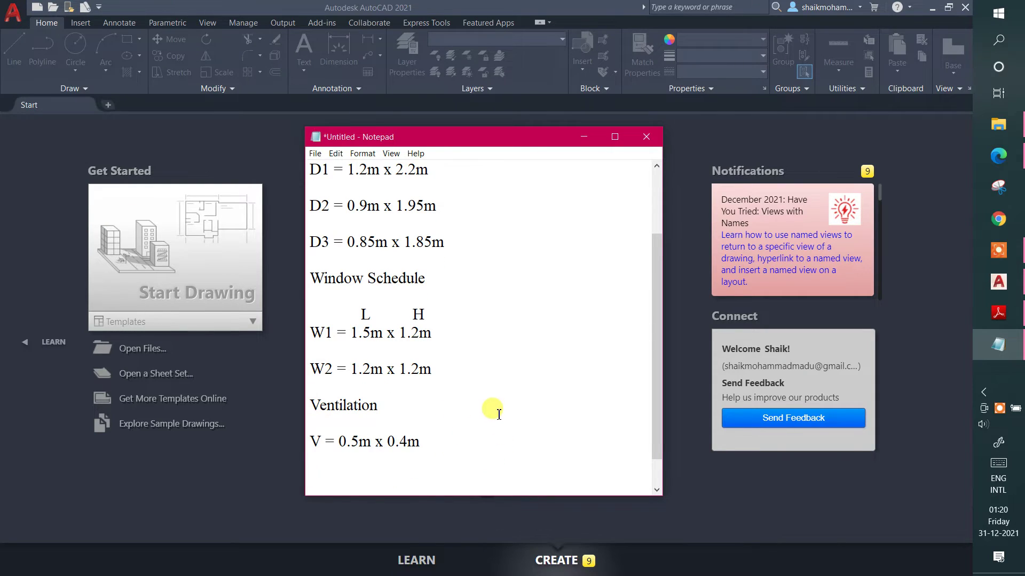
- Scroll through the notes, then start a 'Minimum Requ…' heading below the ventilation size
scroll(497, 410, up, 2)
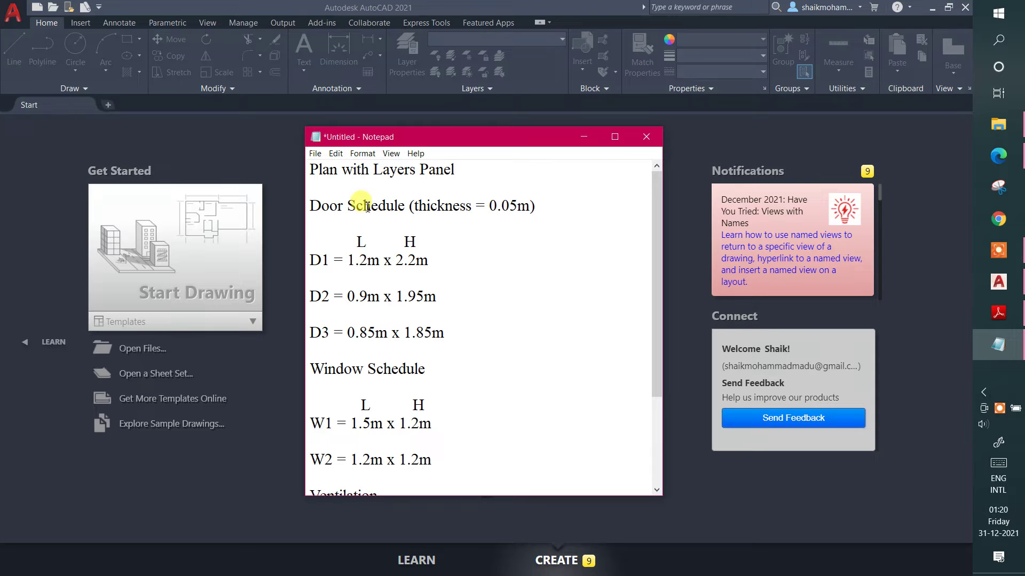
scroll(419, 300, down, 3)
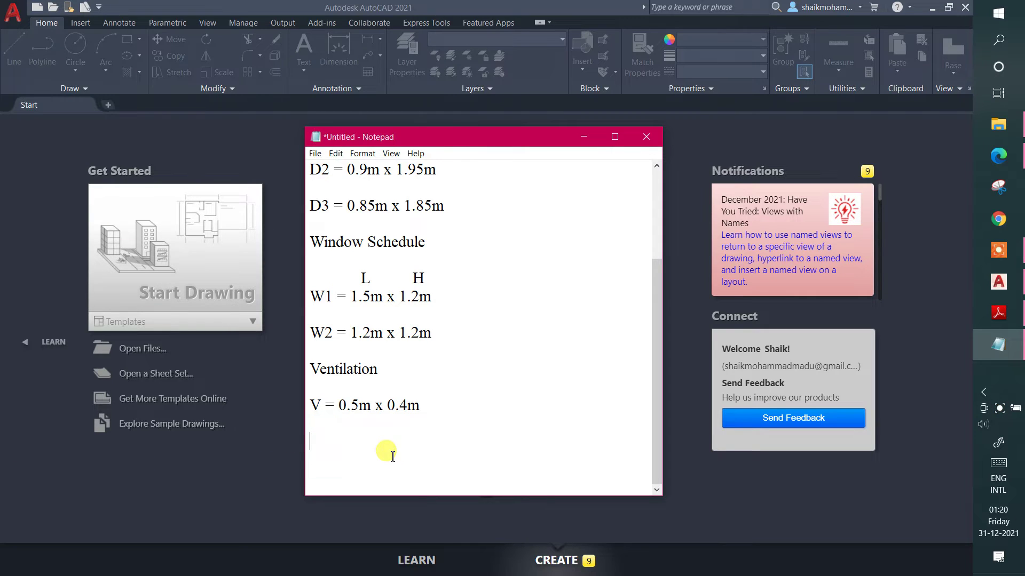
key(Return)
key(Return)
key(Return)
key(Return)
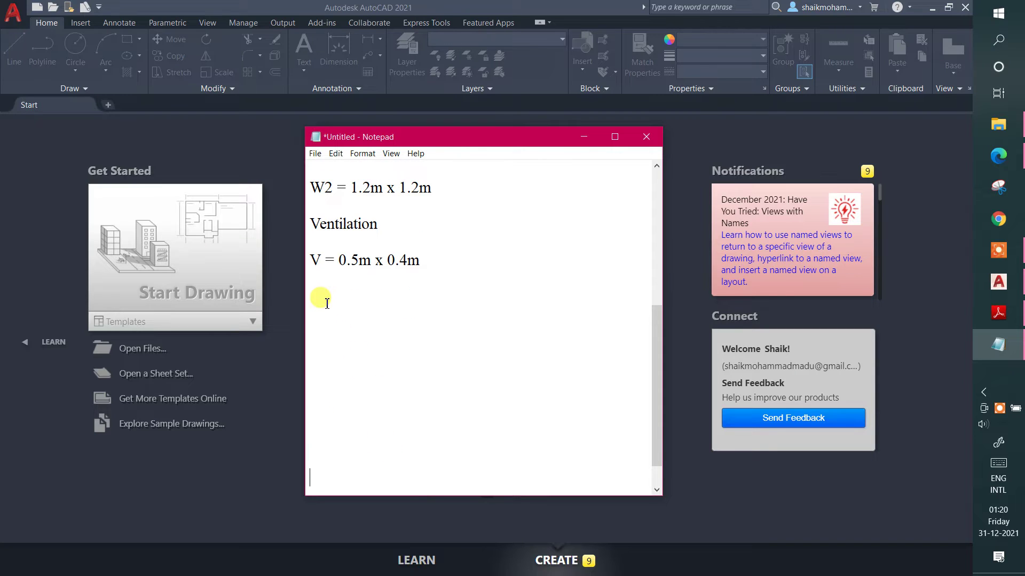
click(322, 296)
text(Mi)
text(nimum)
text( Requ)
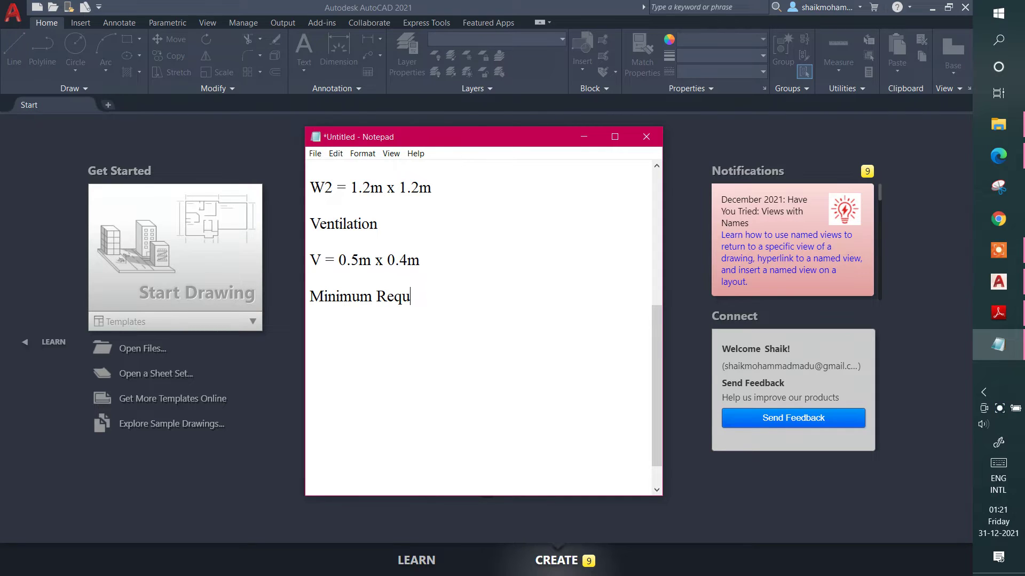
text(ri)
- Complete the heading as 'Minimum Requirements for ROOMS'
key(BackSpace)
key(BackSpace)
text(iremwn)
key(BackSpace)
key(BackSpace)
text(ne)
key(BackSpace)
key(BackSpace)
text(ents)
text( for )
text(ROOMS)
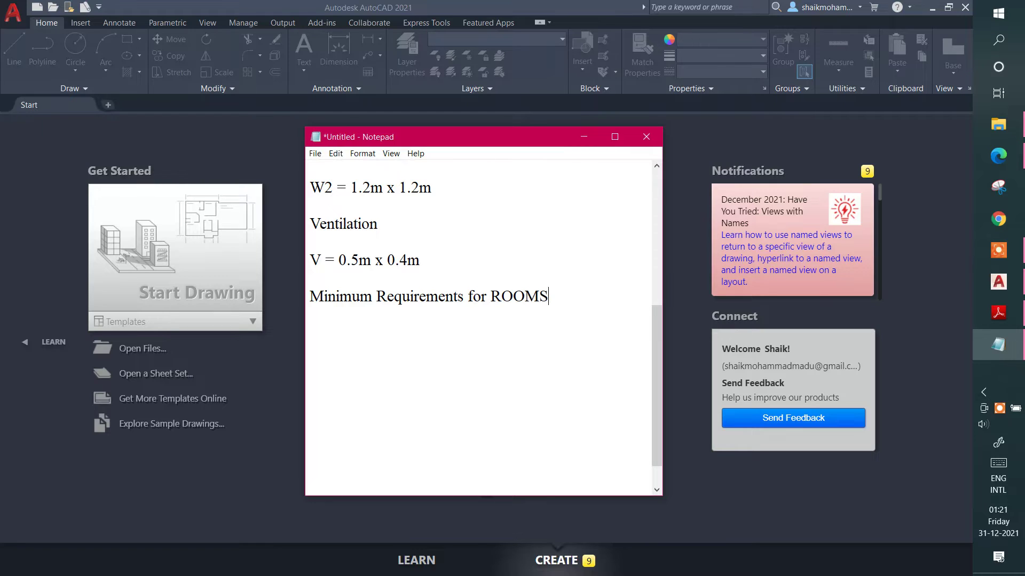
key(Return)
key(Return)
- Add the entry '1) Hall / Drawing room =' with a blank line above it
text(1)
text() H)
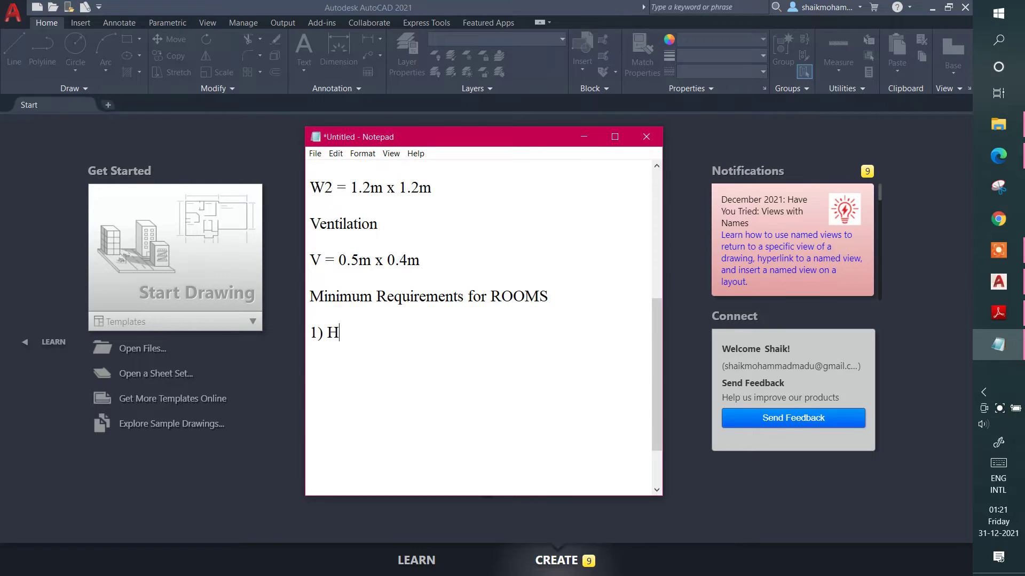
text(all / )
text(Da)
text(win)
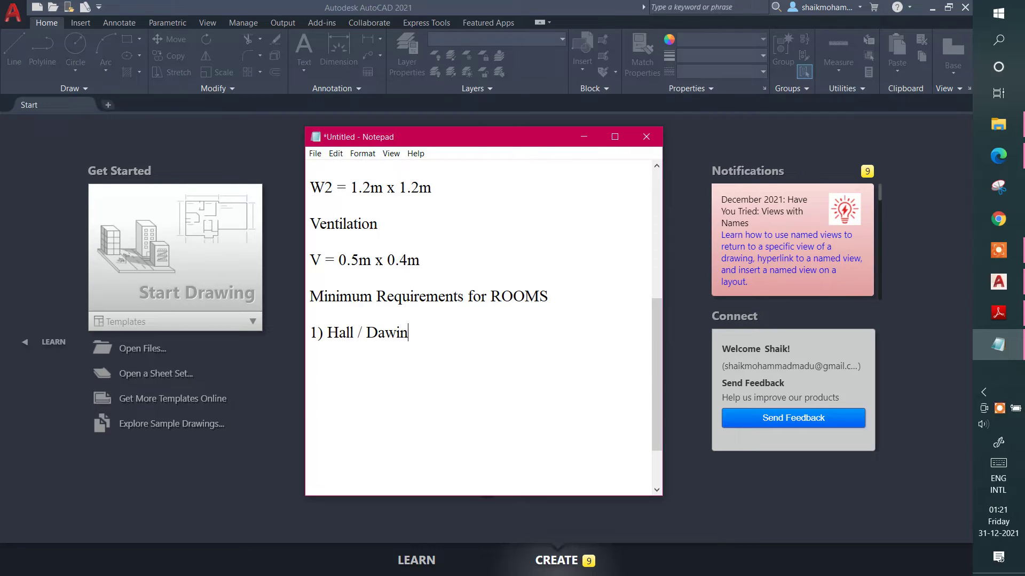
key(BackSpace)
key(BackSpace)
key(BackSpace)
key(BackSpace)
text(rawing )
text(room =)
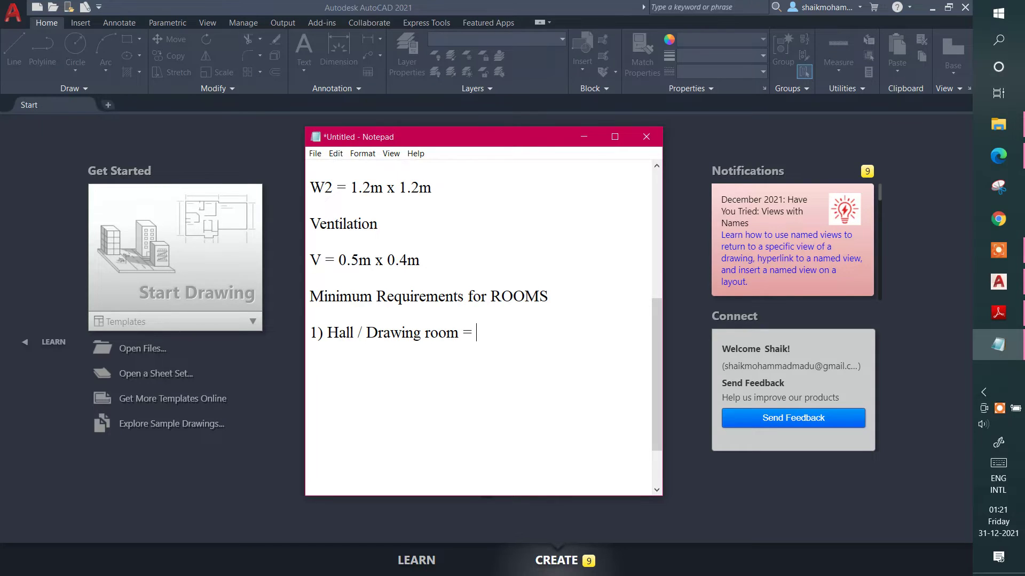
click(362, 340)
key(Home)
key(Return)
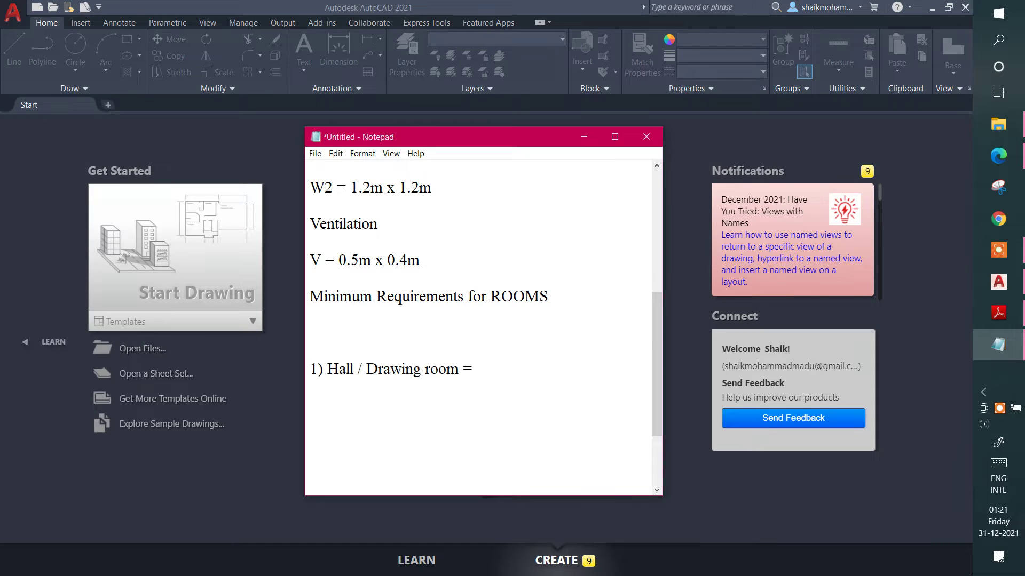
- Enter the Hall / Drawing room size as '3m x3m'
click(364, 341)
click(367, 343)
key(Down)
text(3m x)
text(3m)
- Add indented 'L x B' column labels on the line above the Hall entry
click(368, 345)
key(Tab)
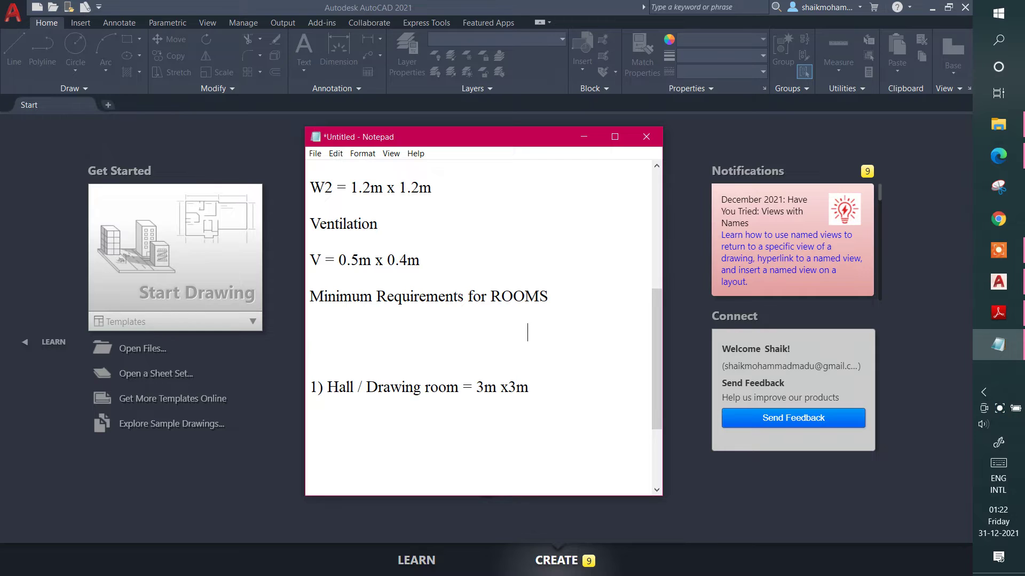
key(Return)
click(369, 344)
key(Delete)
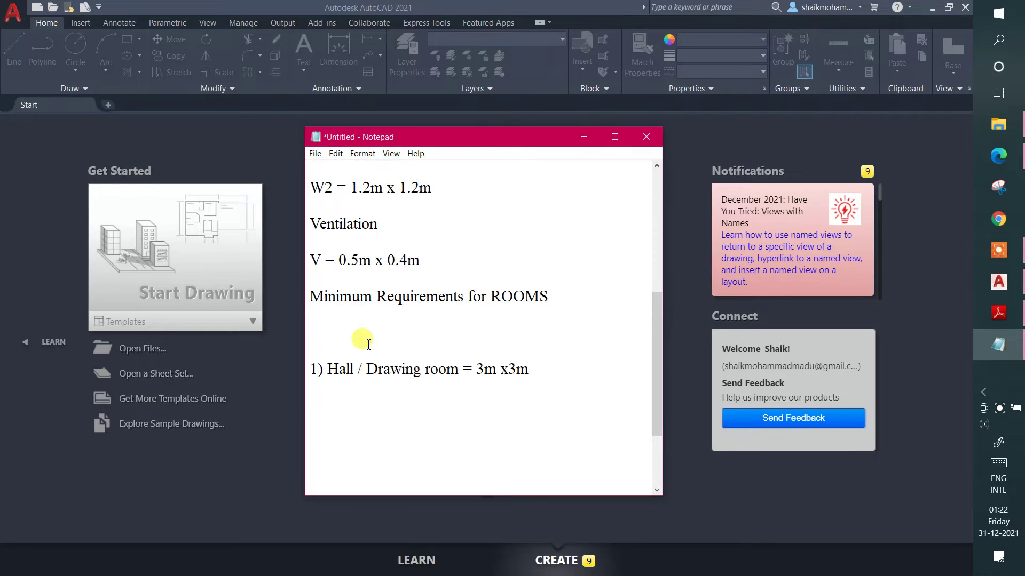
text(L)
text(    x    )
text(B)
- Add a new line below the Hall entry for the next room
click(368, 343)
key(ctrl+Right)
key(ctrl+Right)
key(ctrl+Right)
key(ctrl+Right)
key(End)
key(Return)
key(Return)
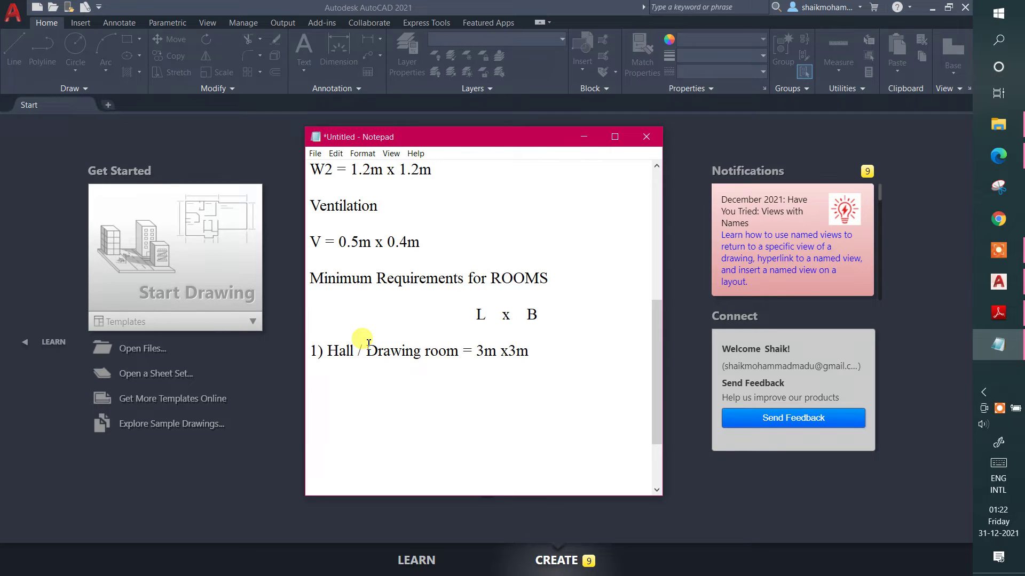
key(BackSpace)
key(BackSpace)
key(BackSpace)
key(BackSpace)
- Type '2) Bedroom / Living room = 3m x 3m' and tab the Hall size into a column
text(2) )
text(B)
text(edroo)
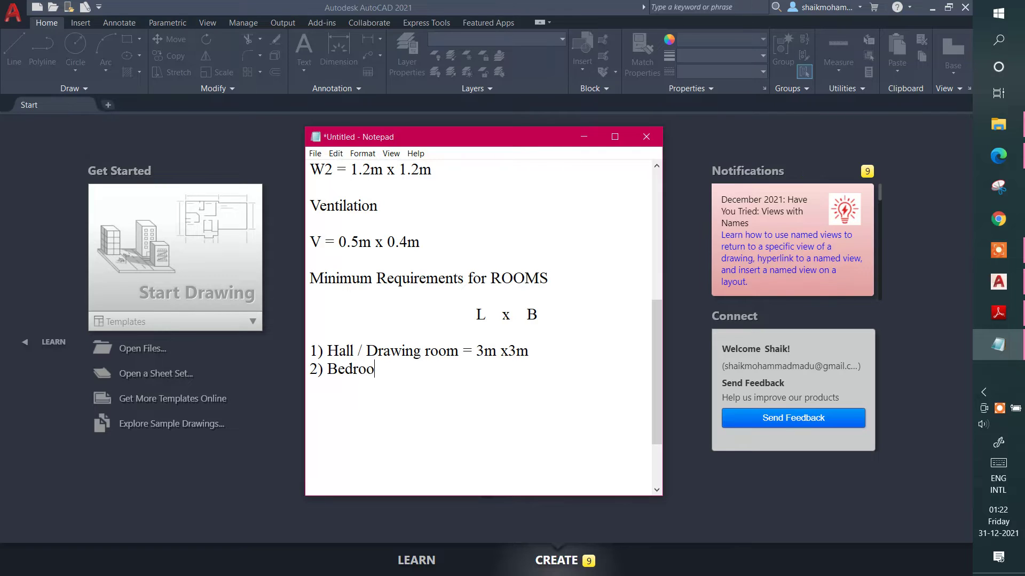
text(m )
text(/ )
text(Livi)
text(ng)
text( room)
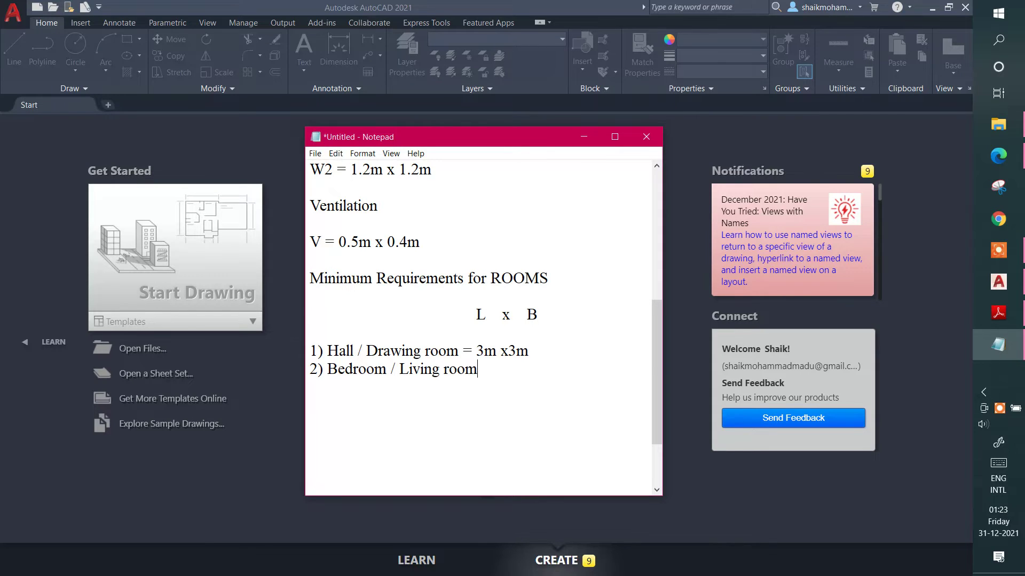
text( =)
text(3m )
text(x 3)
text(m)
key(Left)
key(Up)
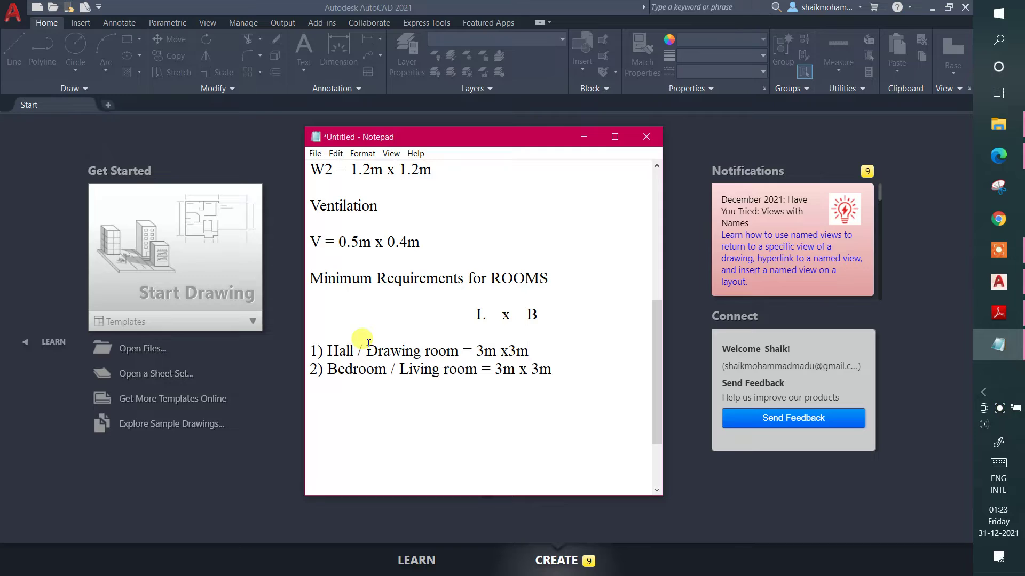
key(Left)
key(Left)
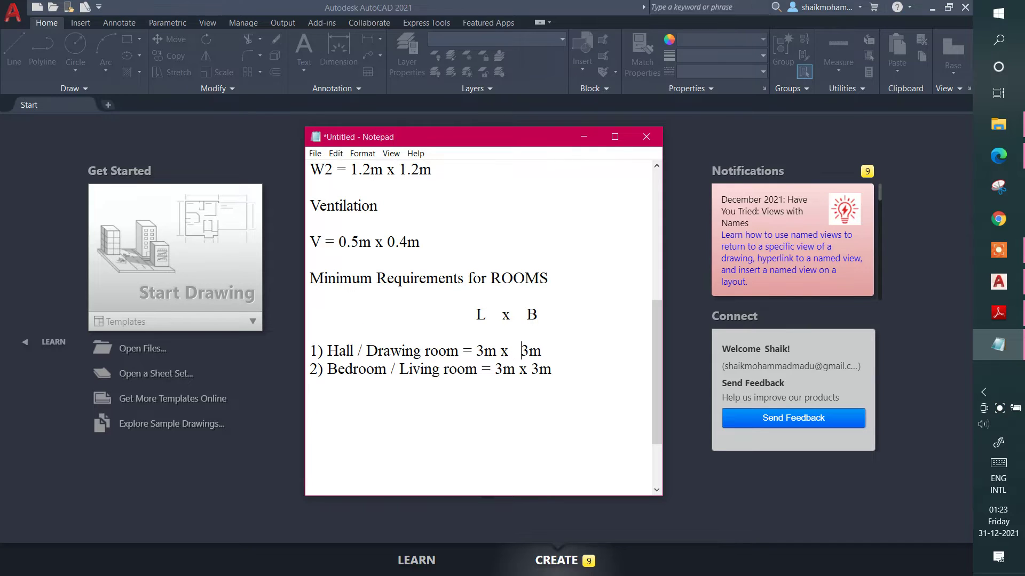
key(Left)
key(BackSpace)
key(BackSpace)
key(BackSpace)
key(Left)
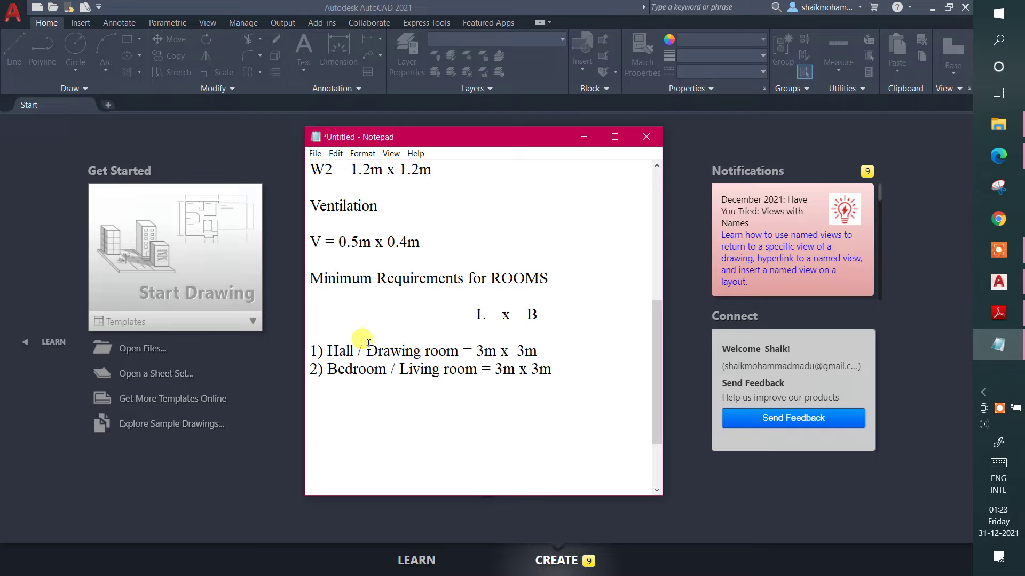
key(Left)
key(Left)
key(Left)
key(Left)
key(Left)
key(Tab)
key(Tab)
- Align the Bedroom size under the Hall size, remove a stray space, and separate the entries
key(Down)
key(Right)
key(Right)
key(Right)
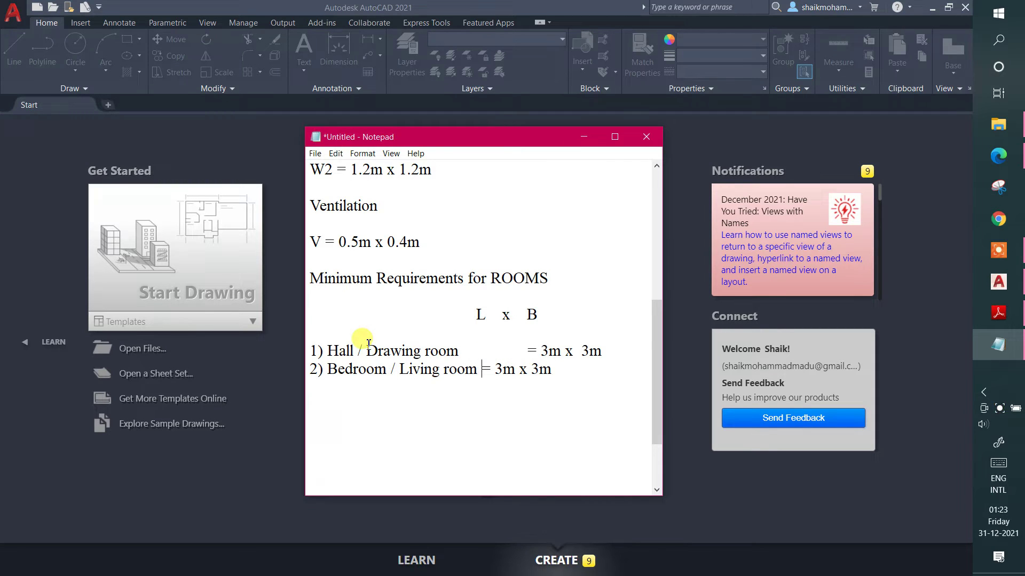
key(Tab)
key(Right)
key(Right)
key(Right)
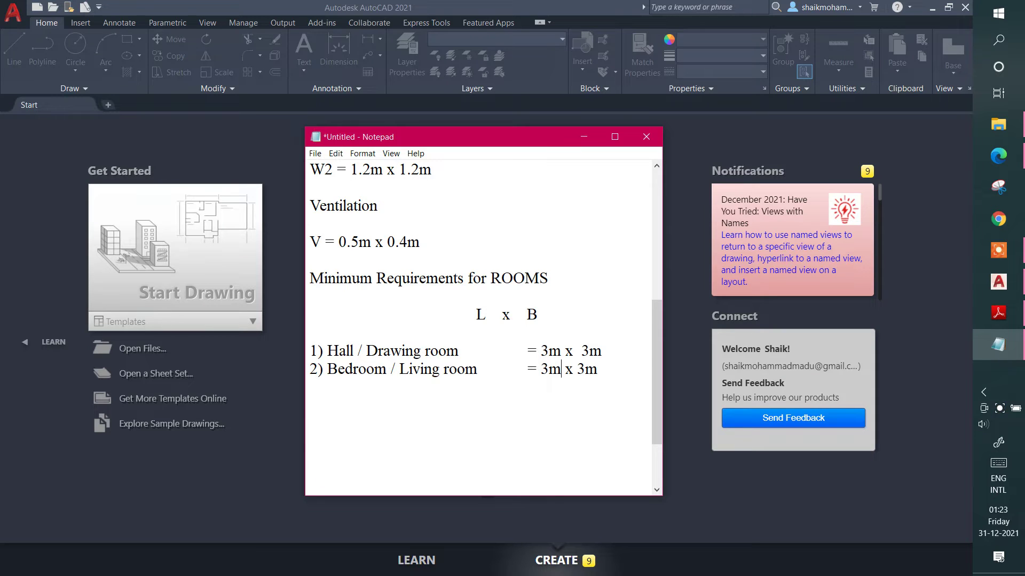
key(Right)
key(Right)
key(Up)
key(Delete)
key(Right)
key(Right)
key(Return)
key(Down)
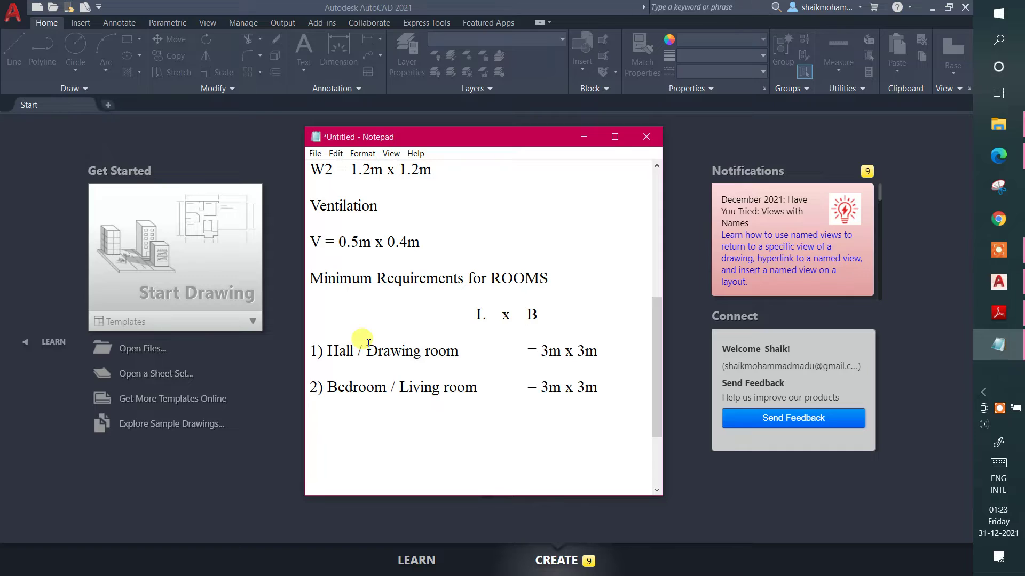
key(Down)
key(Down)
- Add '3) Kitchen = 2m x 2m' with its size tabbed into the column
text(3)
text() )
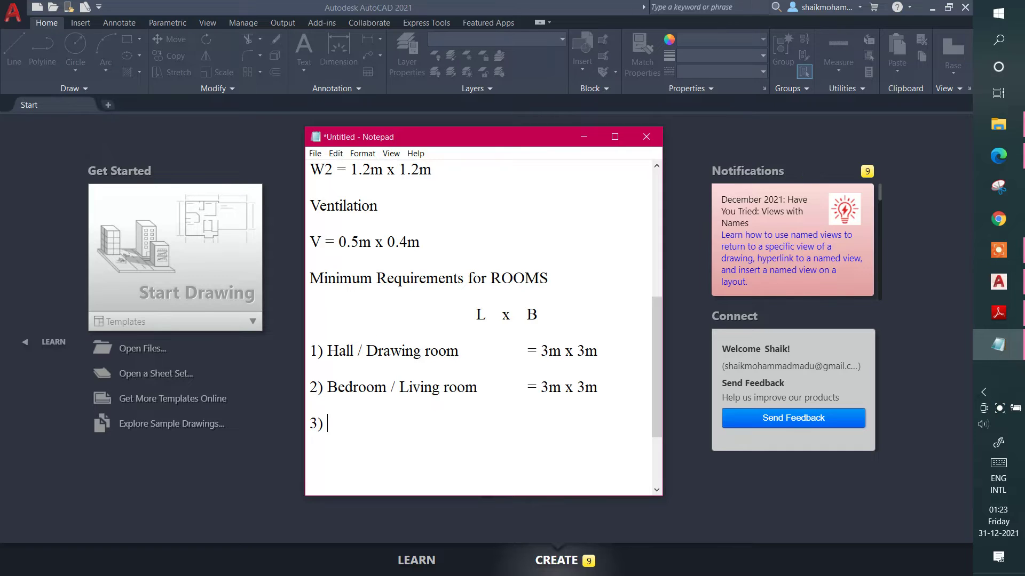
text(Kitc)
text(h)
text(en)
key(Tab)
key(Tab)
text(= )
text(2m x )
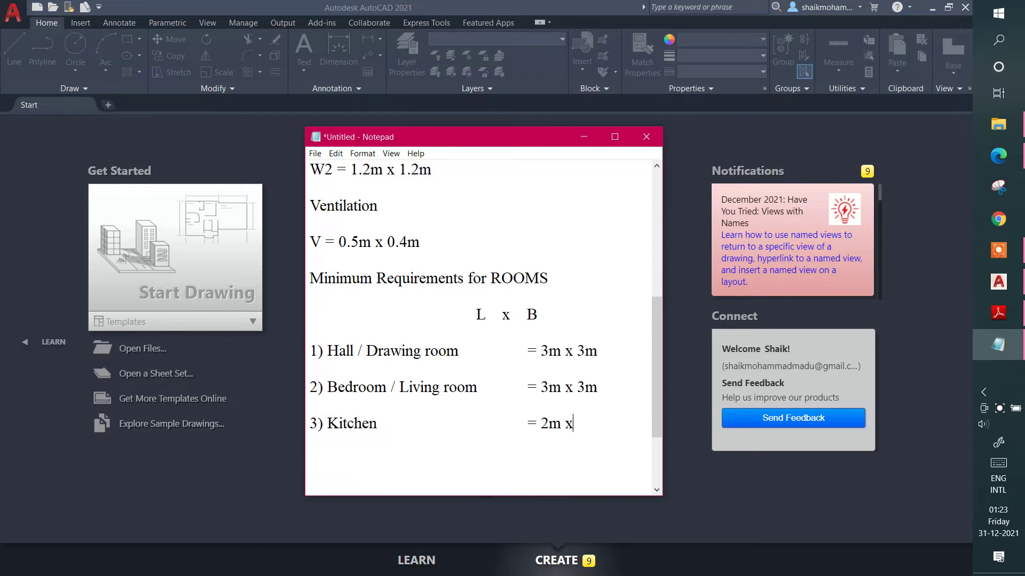
text(2m)
key(Return)
key(Return)
- Add '4) Bathroom/ Washing = 1.4m x 1.4m', replacing 'Toilent', aligned with the column
text(4) )
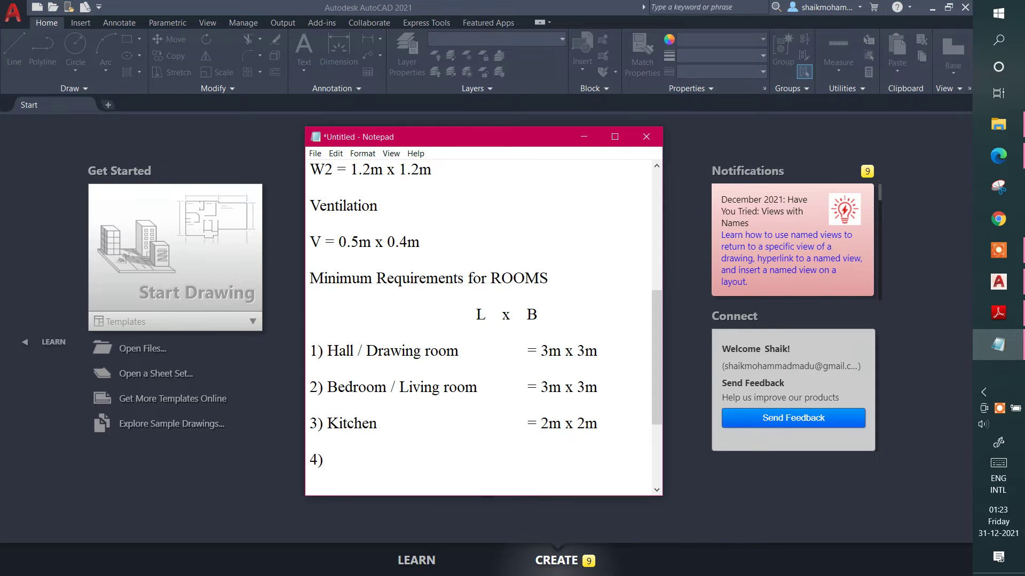
text(Ba)
text(throom)
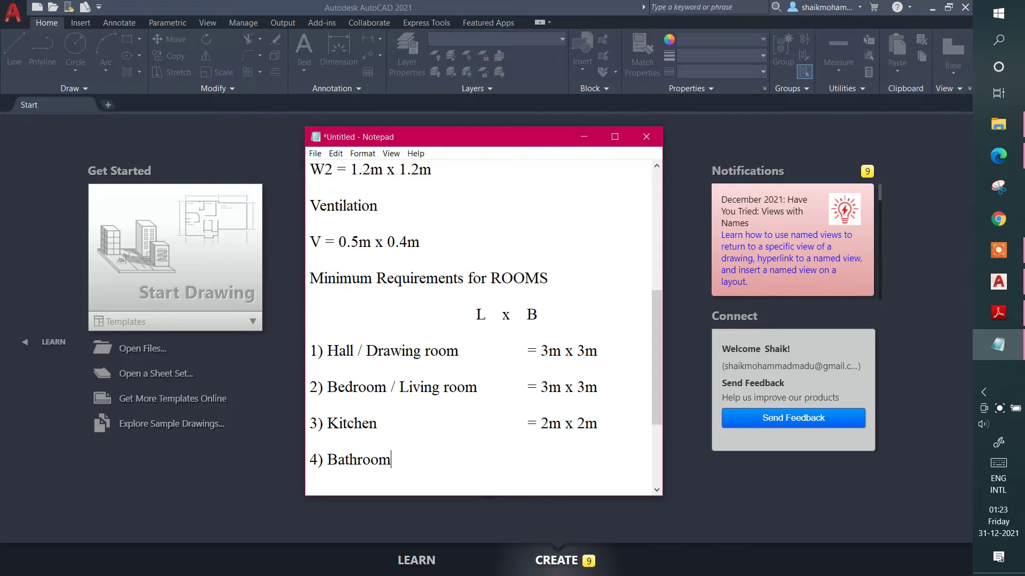
text(/)
text( Toil)
text(ent)
key(BackSpace)
key(BackSpace)
key(BackSpace)
key(BackSpace)
text(Wa)
text(shing)
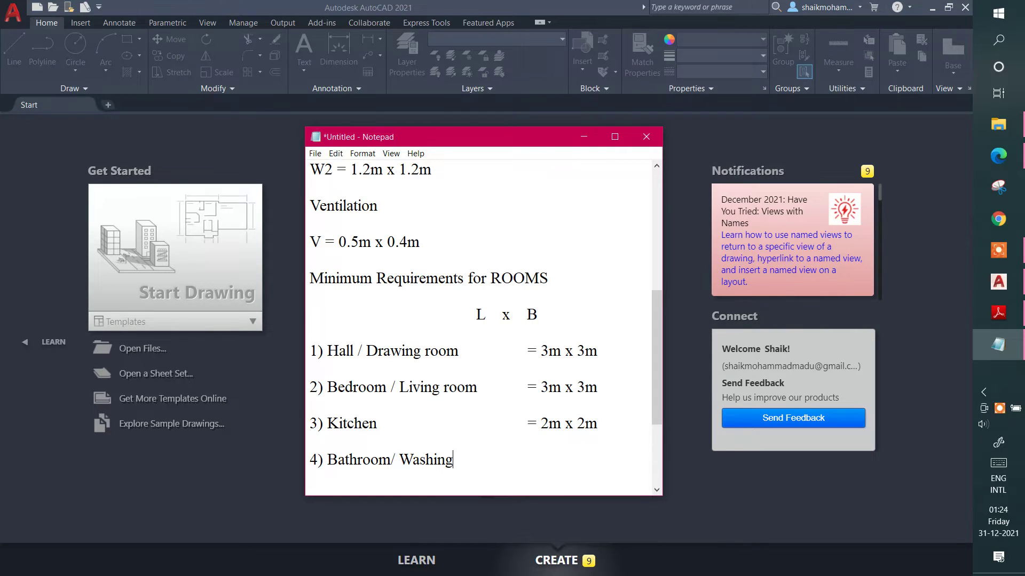
key(Tab)
key(Tab)
key(BackSpace)
text(= )
text(1.)
text(4m )
text(x 1.4m)
key(Return)
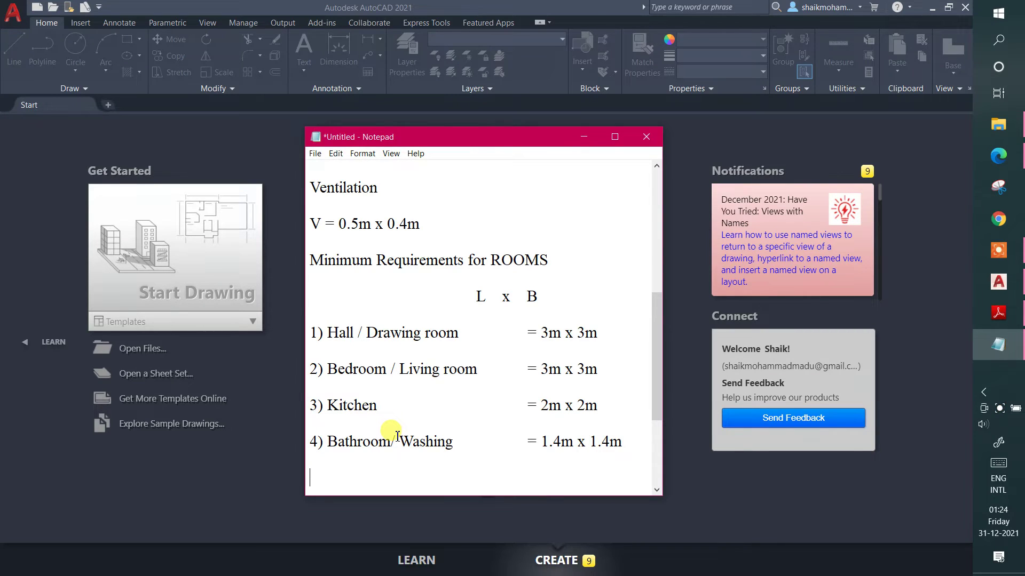
- Type '5) Stair case width = 2m', correcting typos, and begin a '6)' line below
text(5)
text() )
text(S)
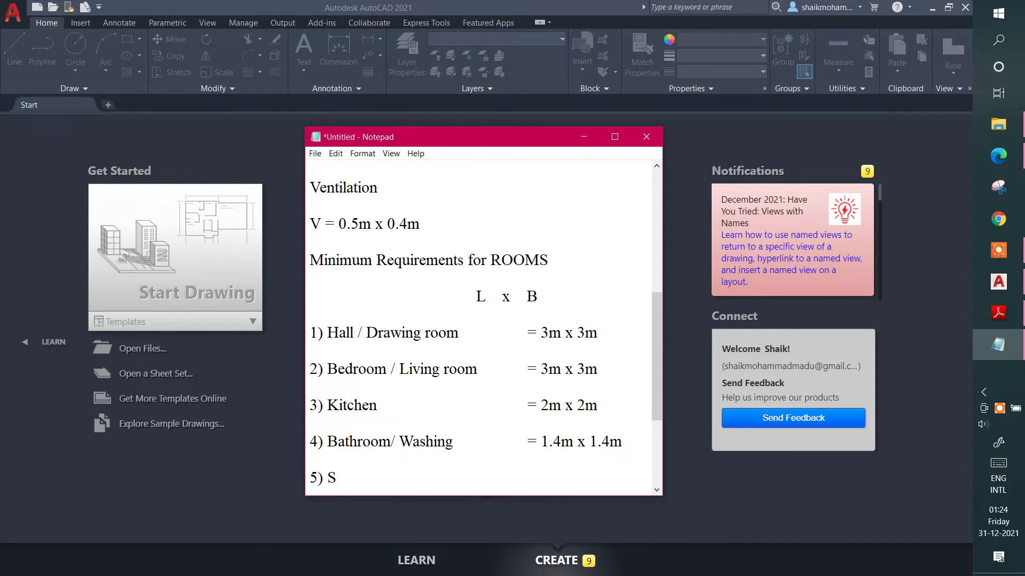
text(ta)
text(ir)
text( case )
text(wide)
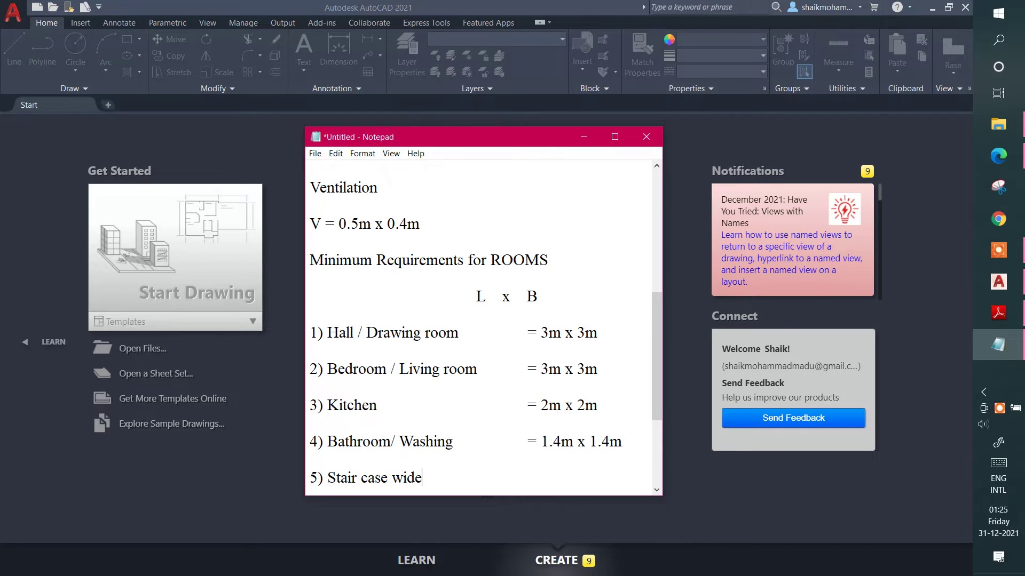
key(BackSpace)
text(th -)
key(BackSpace)
text(= )
text(2m)
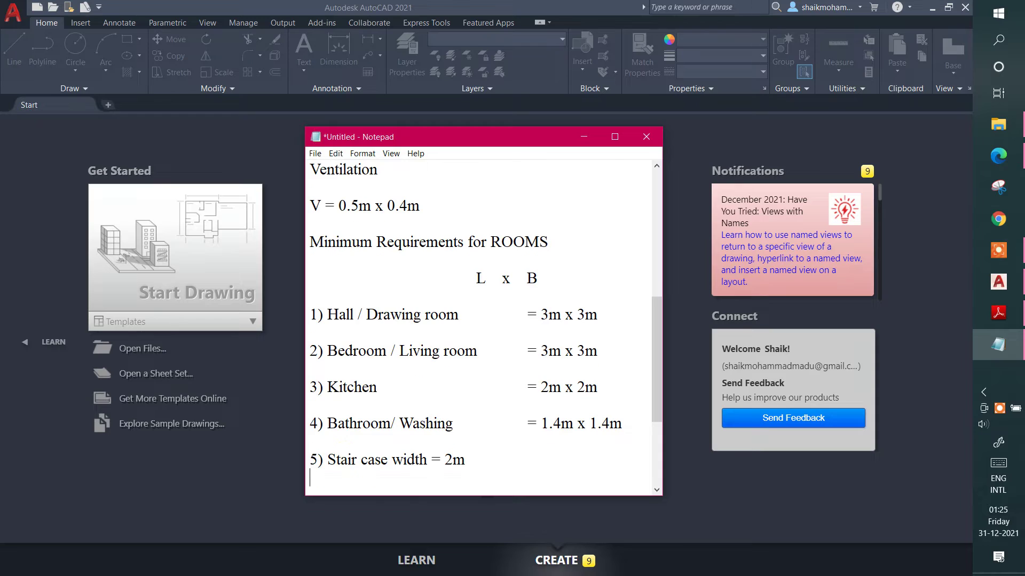
key(Return)
text(6))
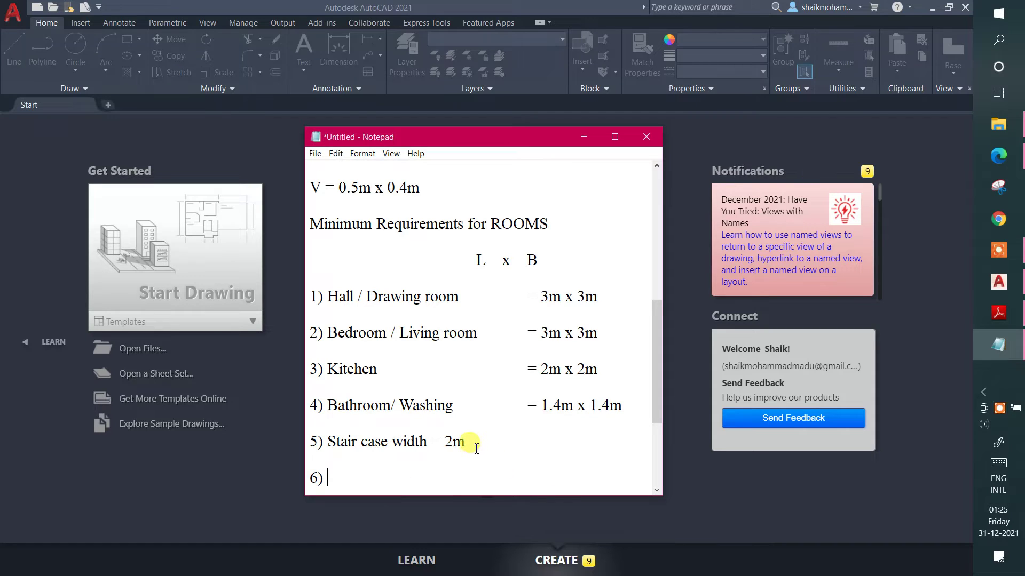
- Erase the unfinished '6)' item and add blank lines below item 5
key(BackSpace)
key(BackSpace)
key(BackSpace)
key(BackSpace)
key(Return)
key(Return)
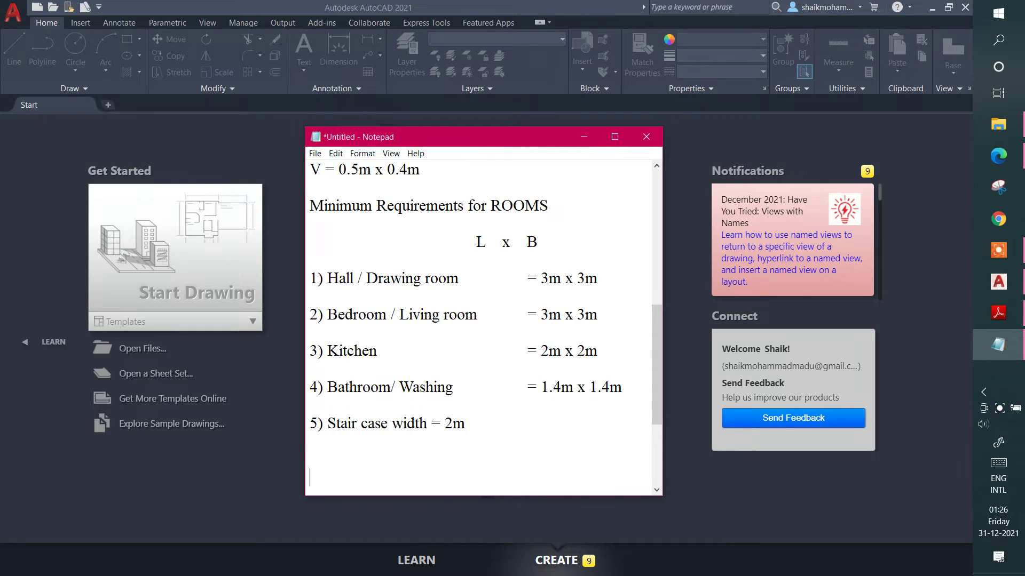
key(Return)
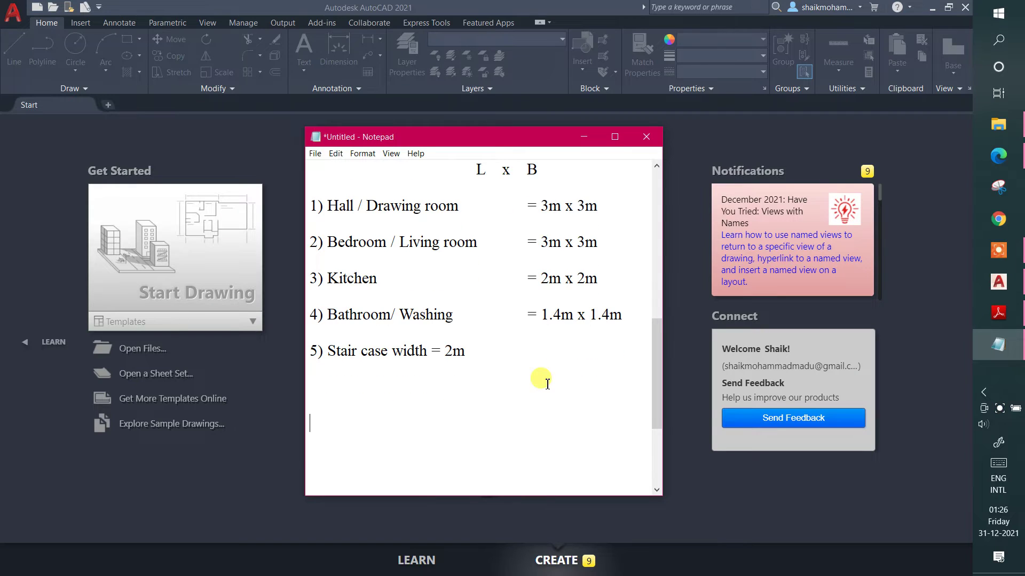
key(Return)
key(Return)
key(Return)
- Review the door and window schedules above, then return below the stair case item
key(Up)
key(Up)
key(Up)
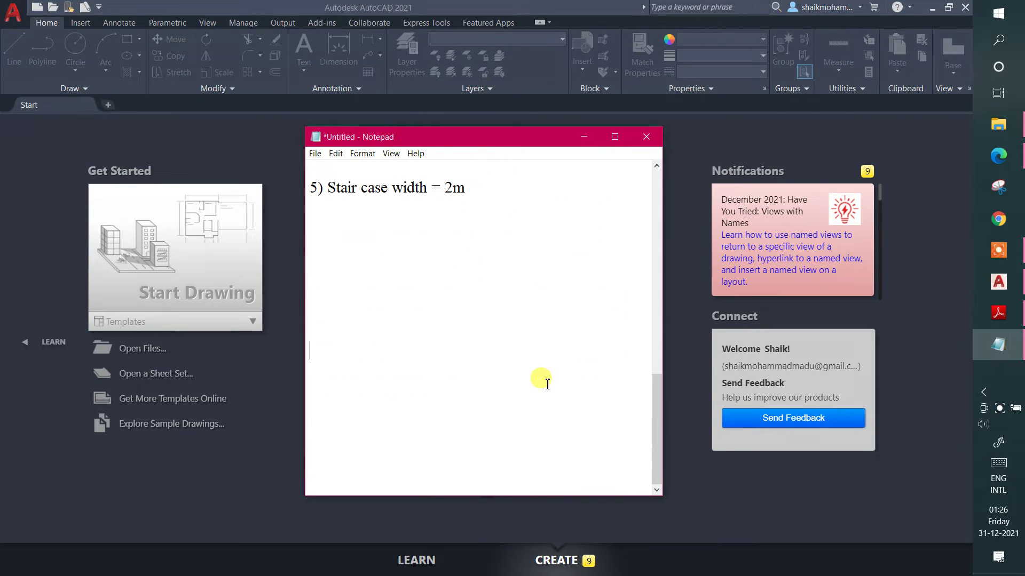
key(Up)
key(Up)
key(Up)
key(Up)
key(Up)
key(Up)
key(Up)
key(Up)
key(Up)
key(Up)
key(Up)
key(Up)
key(Up)
key(Up)
key(Up)
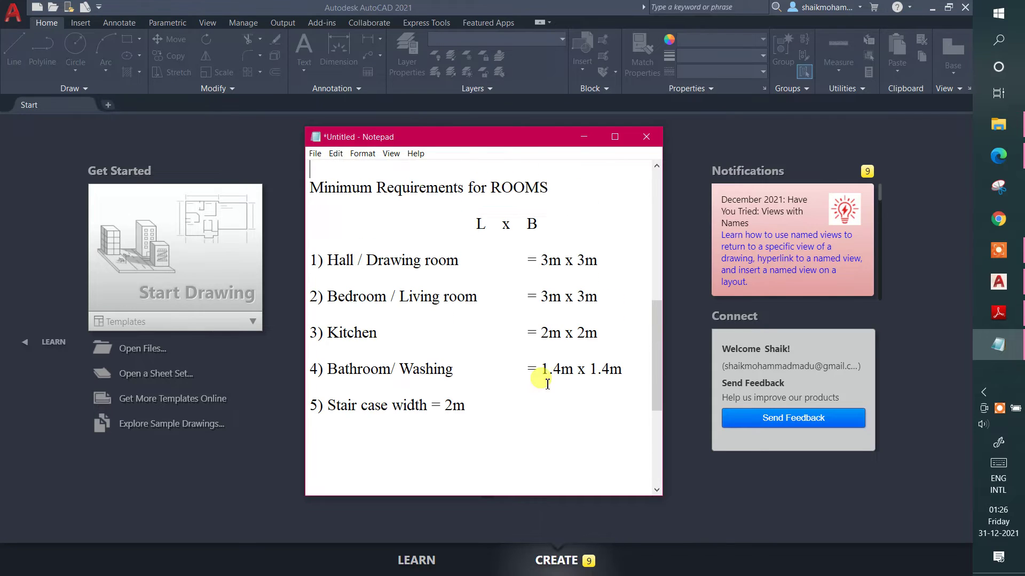
key(Up)
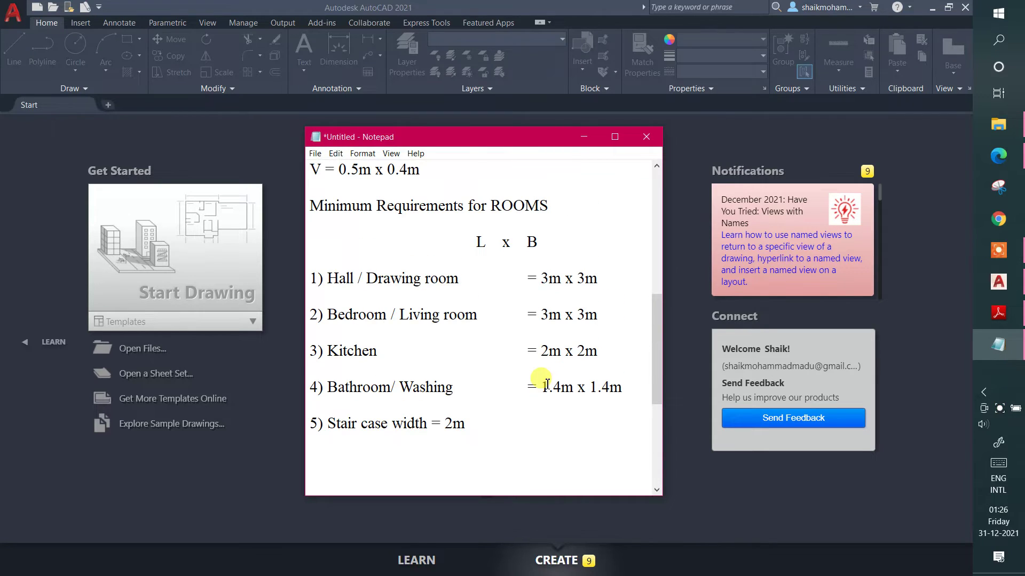
key(Up)
key(Up)
key(Up)
key(Up)
key(Up)
key(Up)
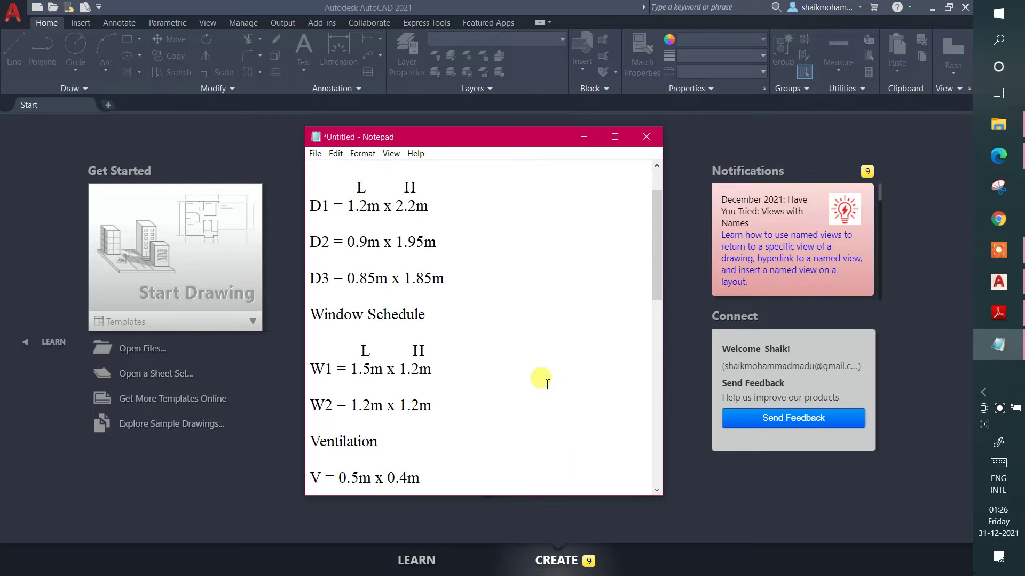
key(Up)
key(Up)
key(Up)
key(Down)
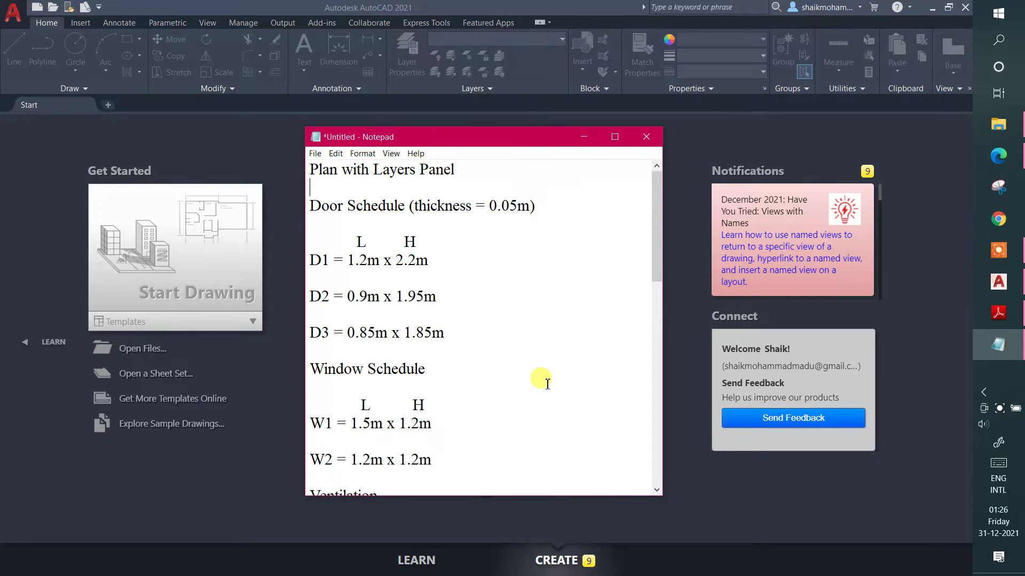
key(Down)
key(Down)
key(Down)
key(Down)
key(Down)
key(Down)
key(Down)
key(Down)
key(Down)
key(Down)
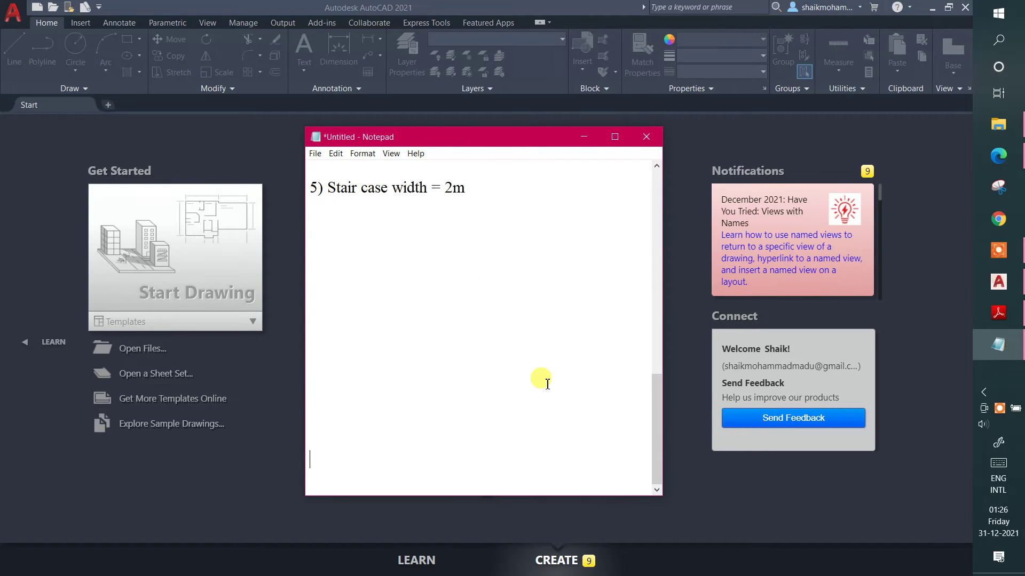
key(Up)
key(Up)
key(Up)
key(Up)
key(Up)
key(Up)
key(Up)
key(Up)
- Add the 'Minimum Window Requirements' heading with '1) Residential Area = 8% in Floor Area'
text(Minimu)
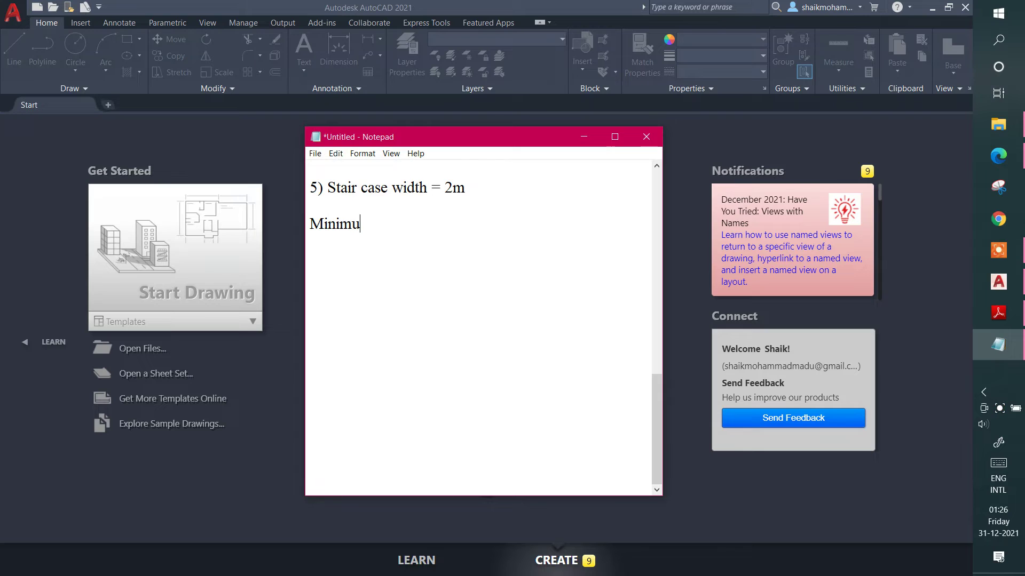
text(m Wi)
text(ndow )
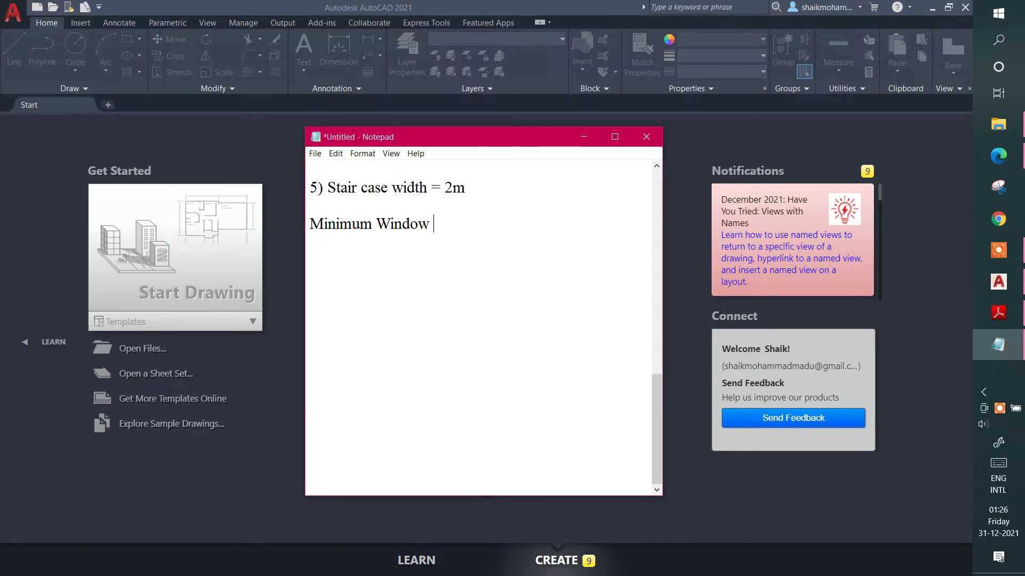
text(Re)
text(quire)
text(me)
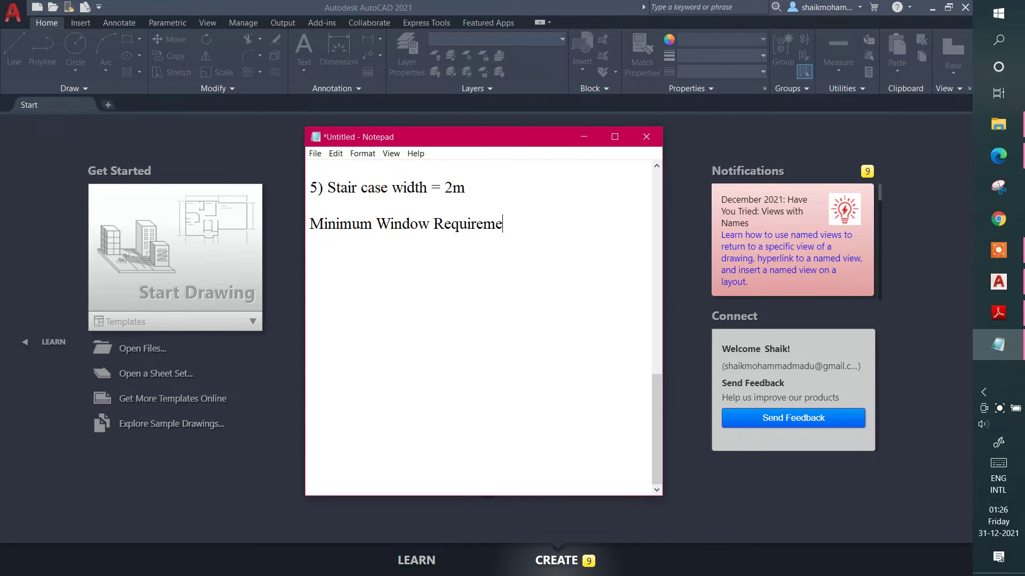
text(nts)
key(Return)
key(Return)
text(1)
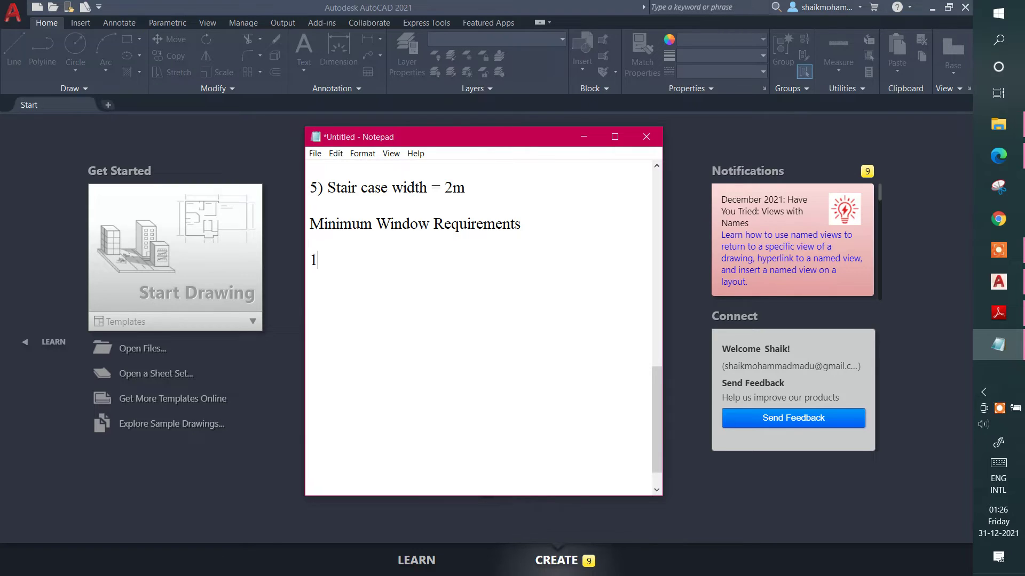
text() )
text(Re)
text(siden)
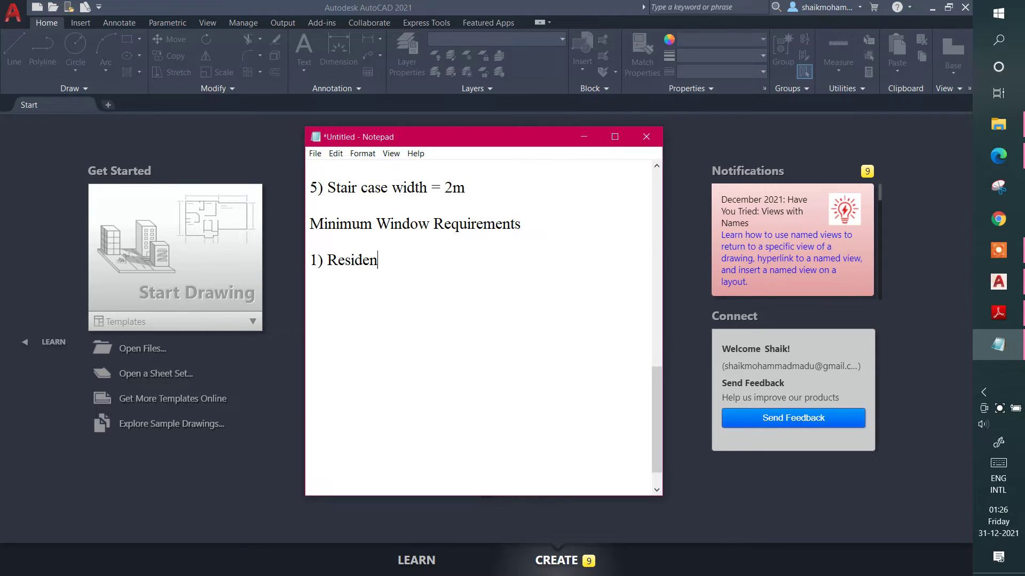
text(tial Ar)
text(ea)
text( = )
text(8)
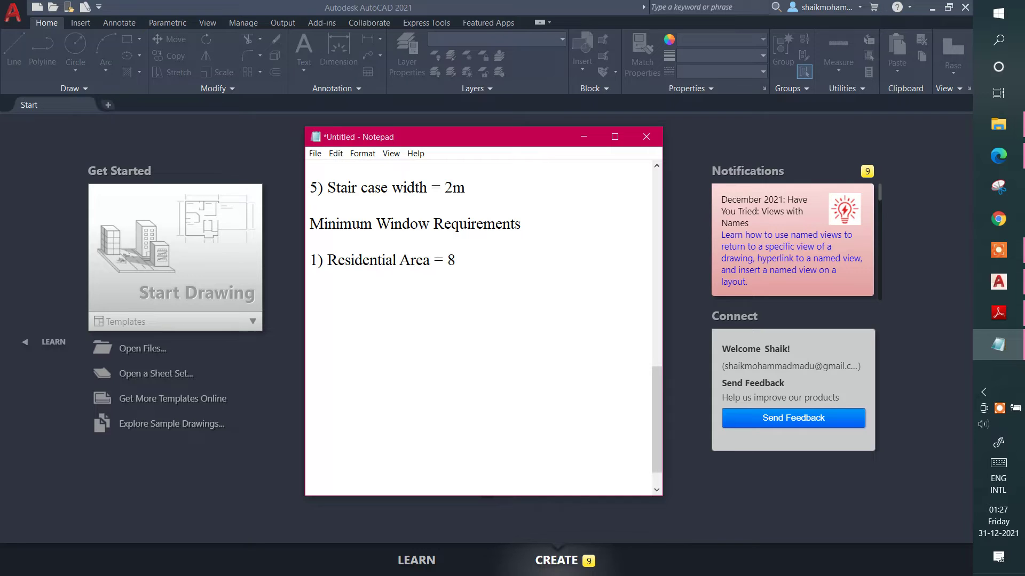
text(% )
text(in Fl)
text(oor Area)
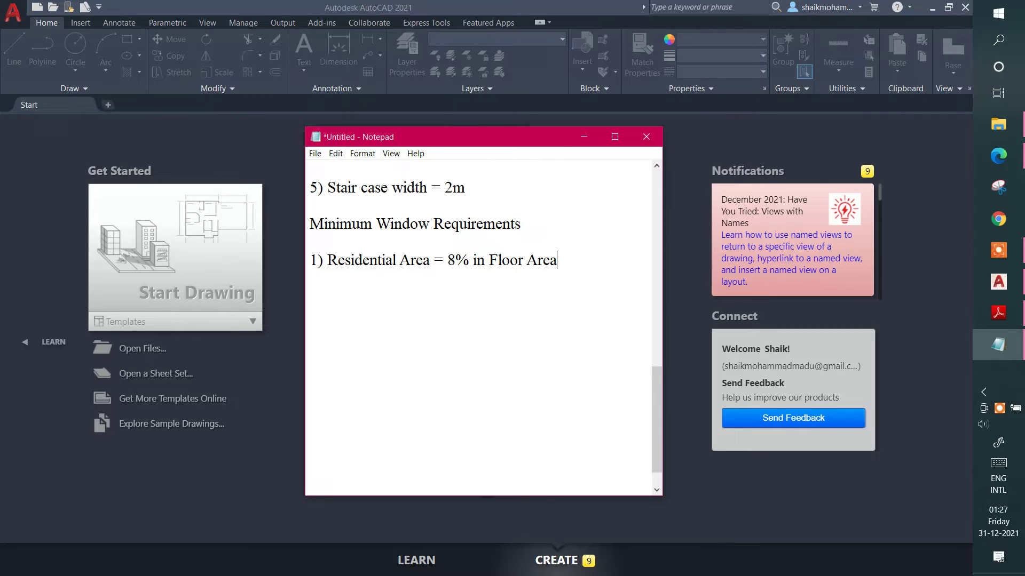
key(Return)
key(Return)
- Add '2) Commerical area = 20% in floor Area', fixing typos, and leave a blank line
text(2))
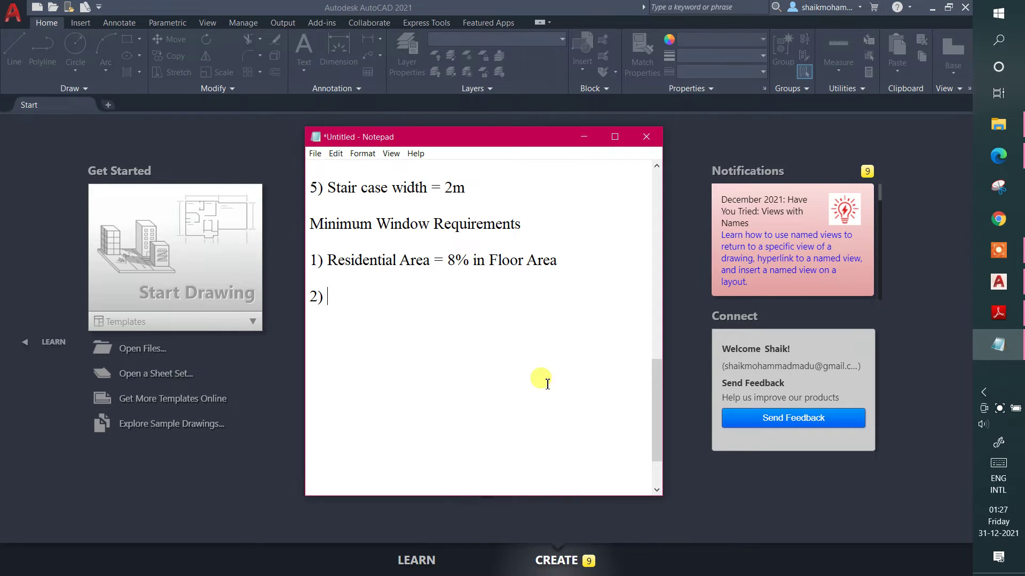
text(Commer)
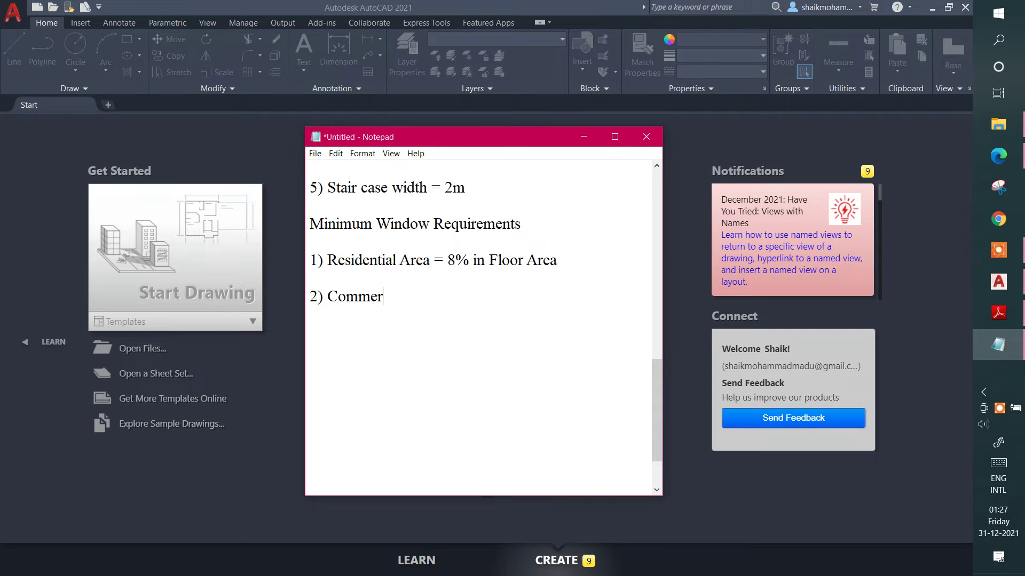
text(ical)
text( area)
text( -)
key(BackSpace)
key(BackSpace)
text(= )
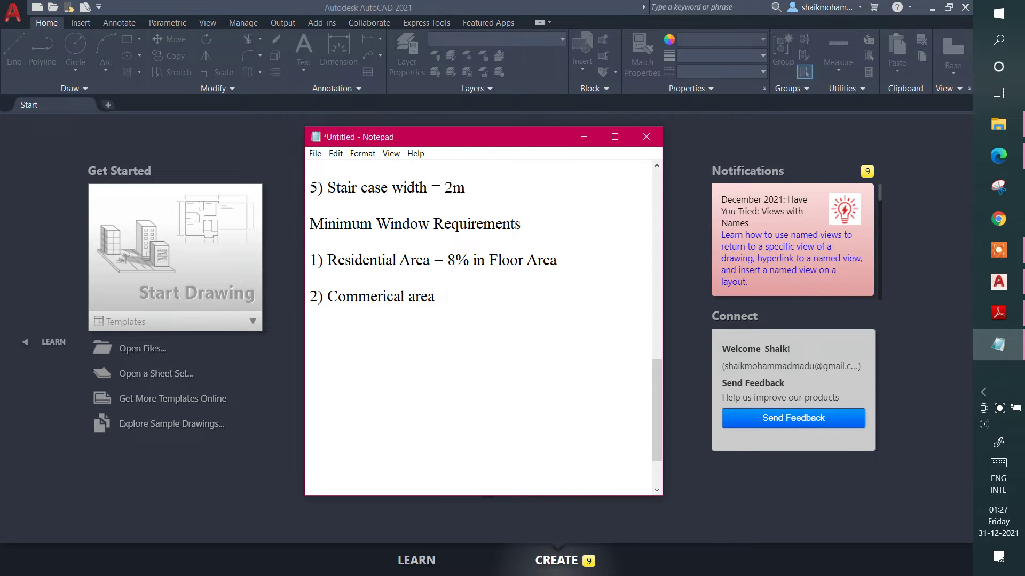
text(20)
text(%)
text( in floo)
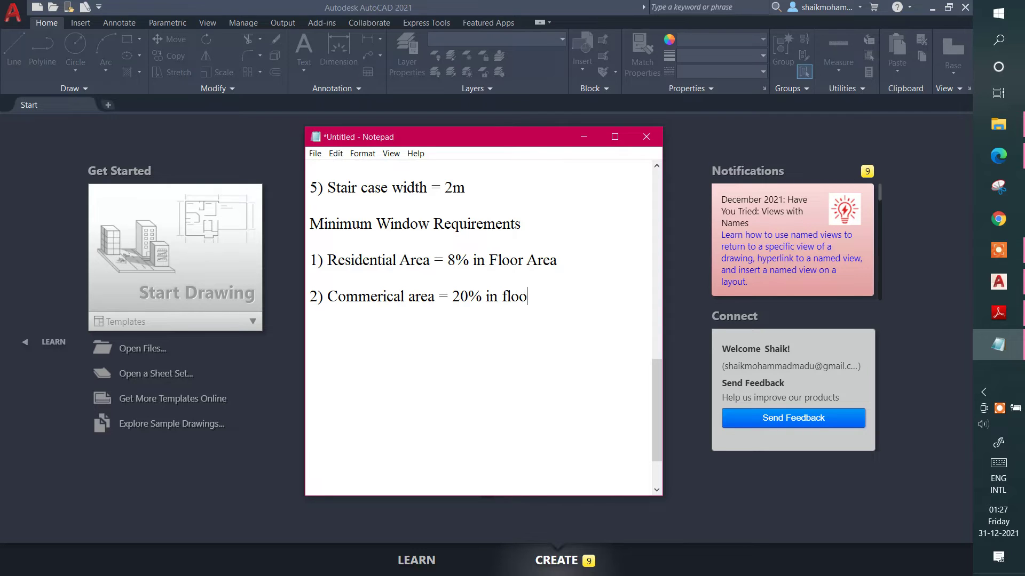
text(r area)
key(BackSpace)
key(BackSpace)
key(BackSpace)
key(BackSpace)
text(Area)
key(Return)
key(Return)
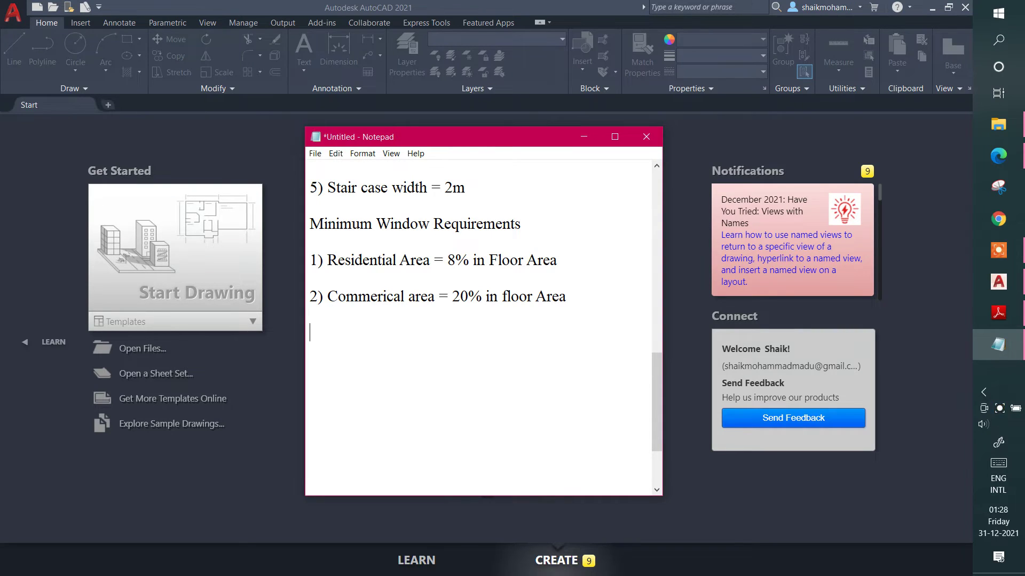
- Type the 'About walls' heading and 'Interior wall = 0.15m (6")' beneath it
text(About )
text(walls)
key(Return)
text(In)
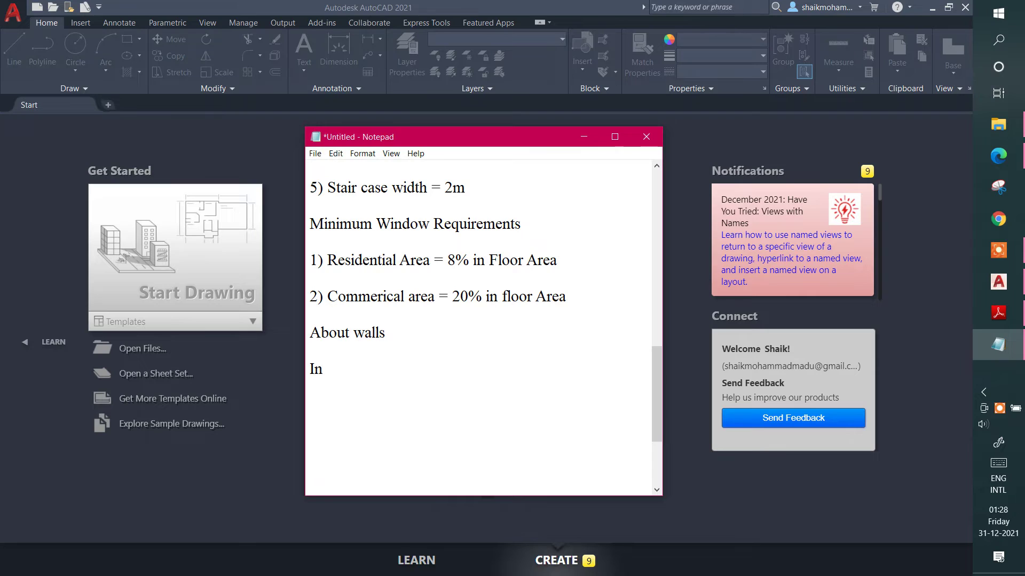
text(e)
key(BackSpace)
text(ter)
text(ior)
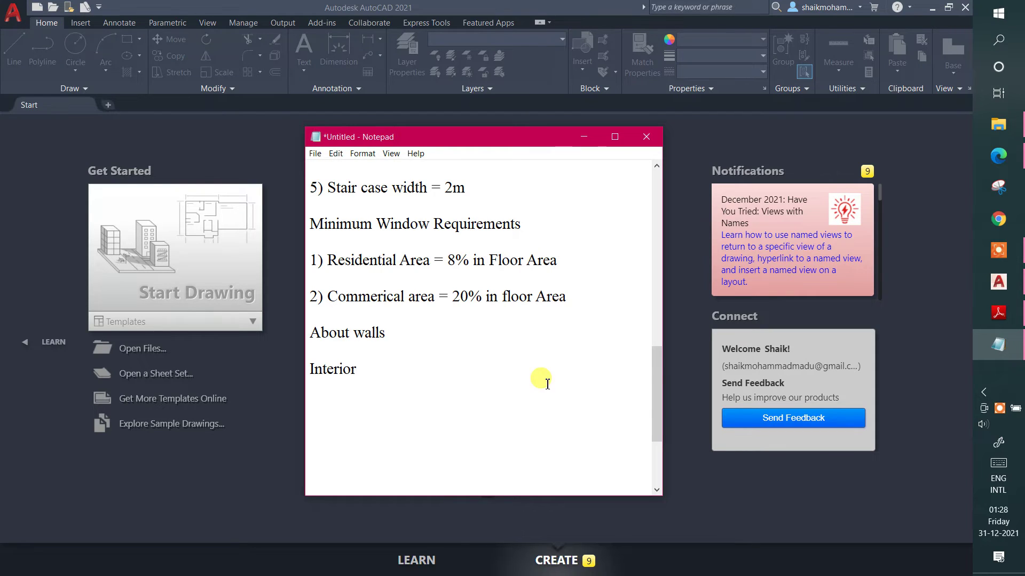
text( wa)
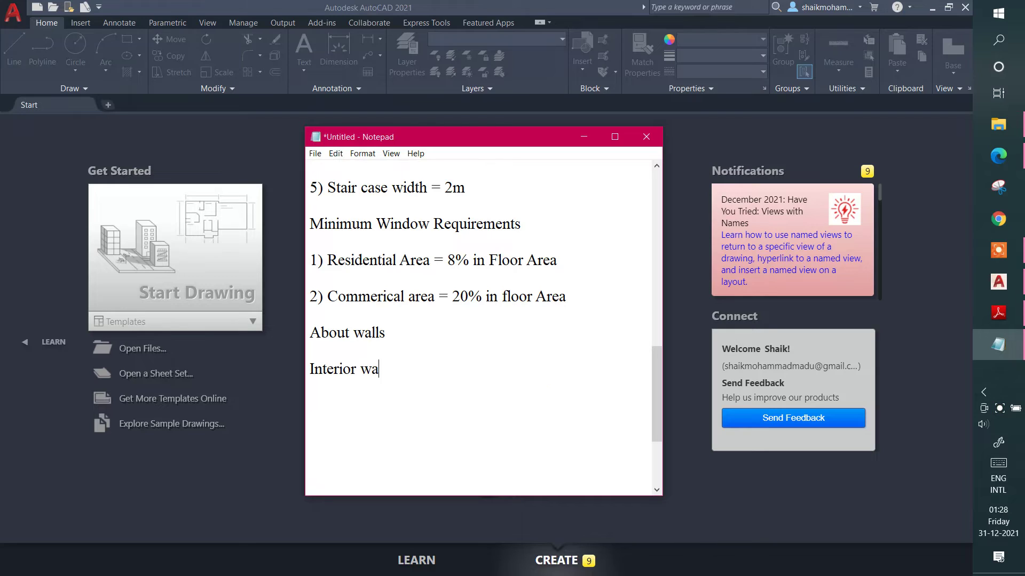
text(ll )
text(= )
text(0.1)
text(5m )
text(()
text(6)
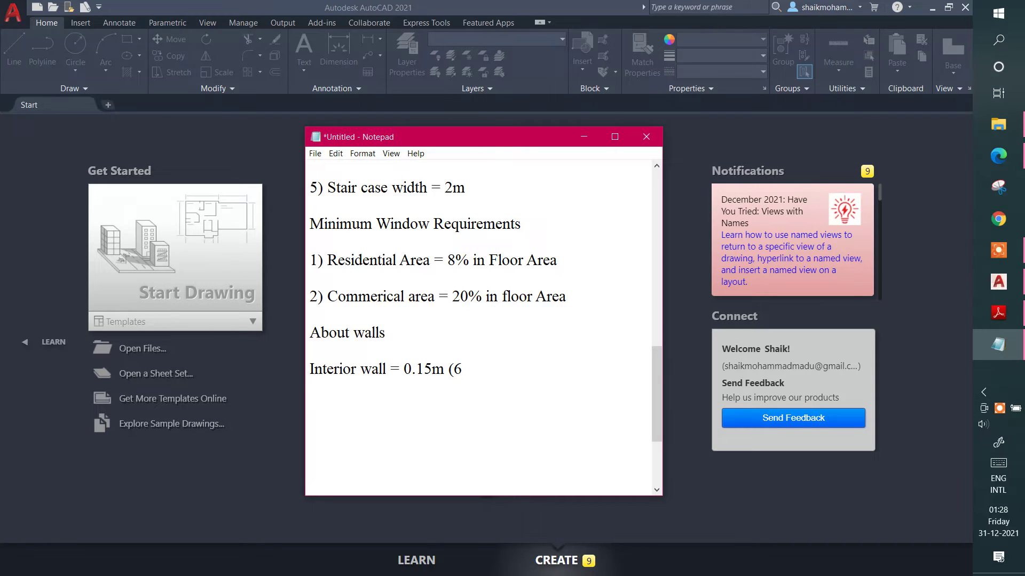
text("))
key(Return)
key(Return)
- Add 'Exterior wall = 0.25m (10")', correcting the thickness value
text(E)
text(xteri)
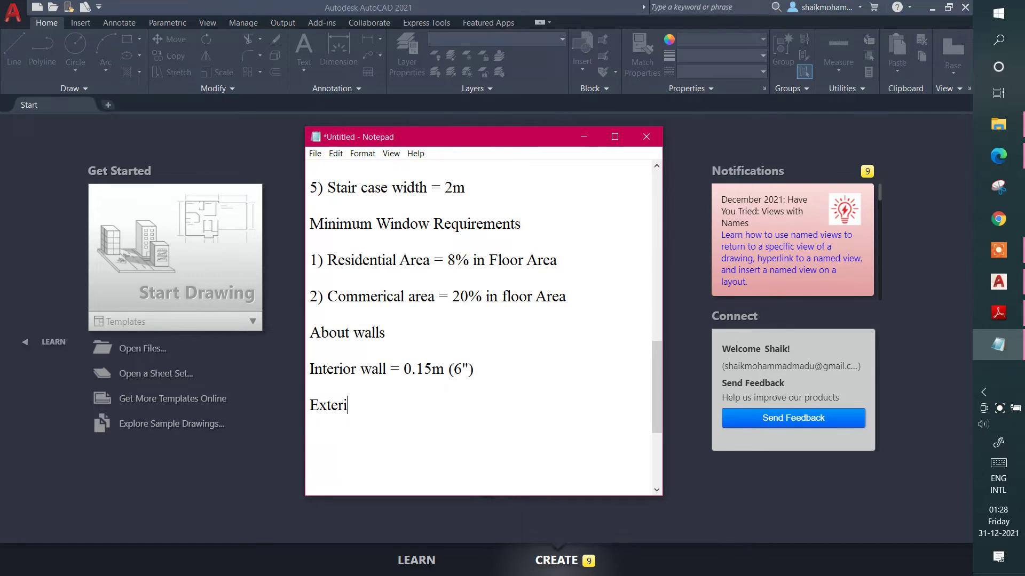
text(or wal)
text(l = )
text(0.1)
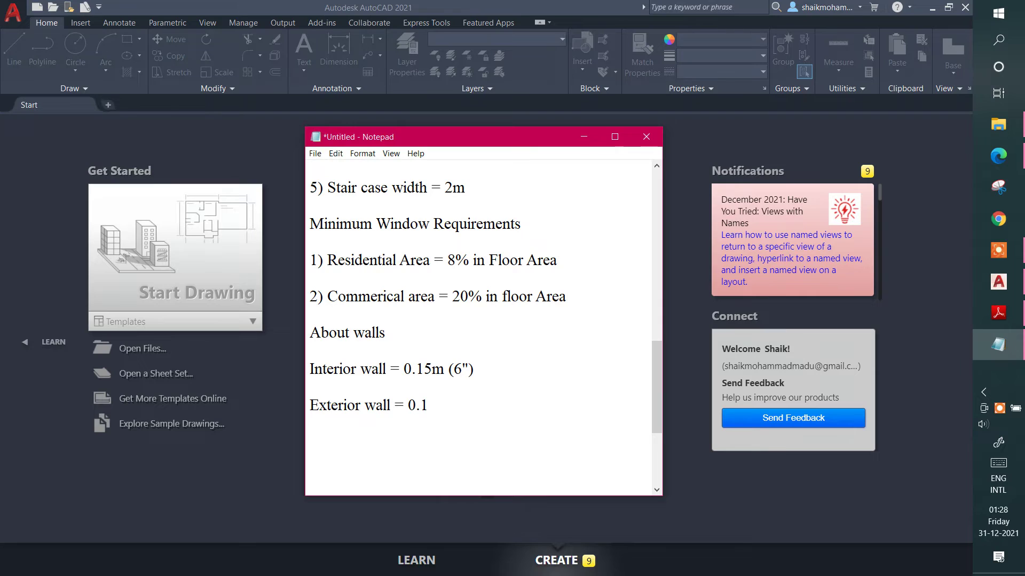
key(BackSpace)
text(2)
text(5m )
text((10)
text("))
- Add trailing dashes to the About walls and Minimum Window Requirements headings
scroll(522, 407, down, 3)
scroll(521, 407, up, 4)
scroll(518, 421, down, 4)
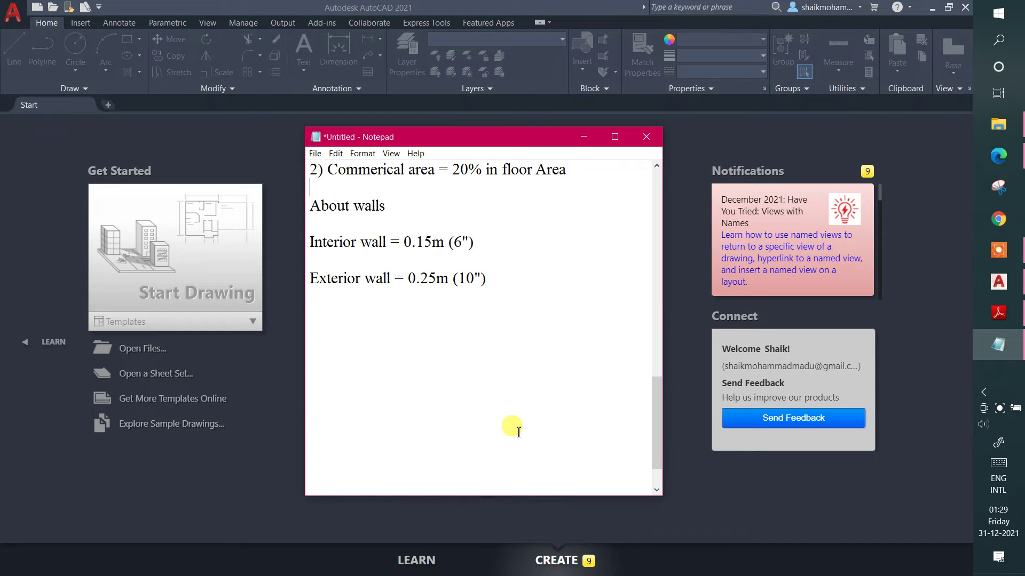
scroll(523, 419, up, 8)
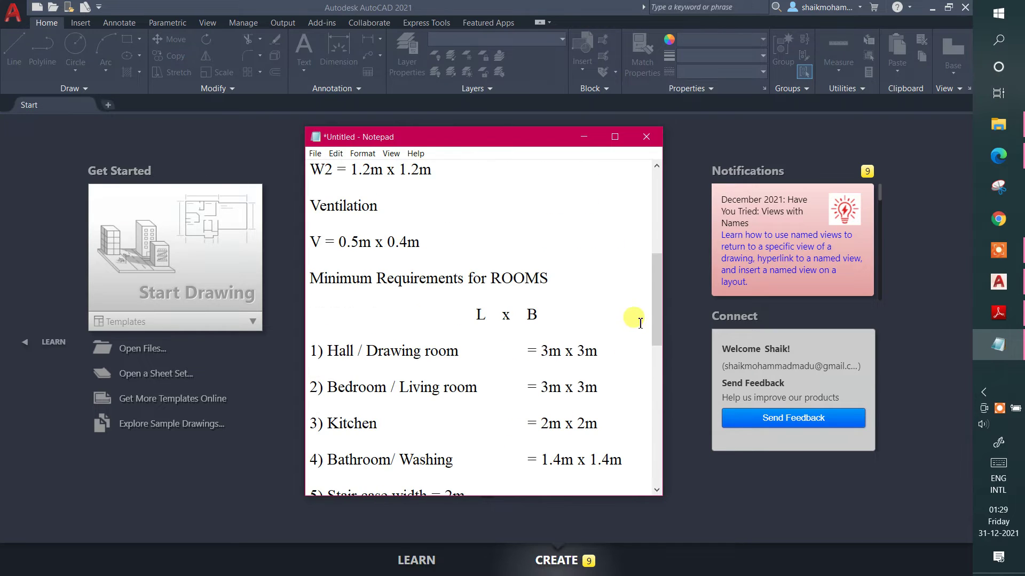
mouse_move(657, 314)
mouse_down()
mouse_move(659, 396)
mouse_move(656, 380)
mouse_up()
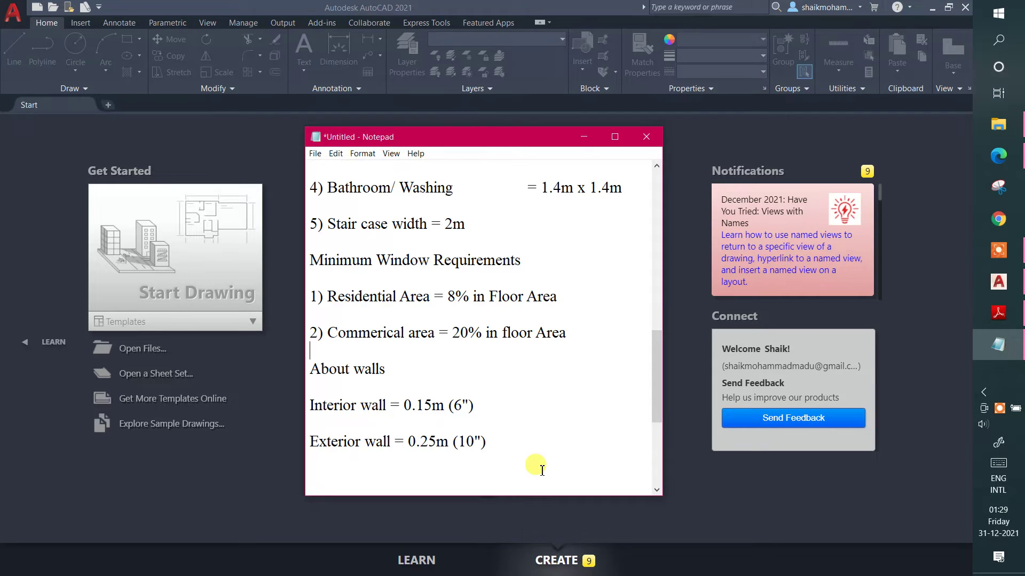
click(404, 372)
text(-------)
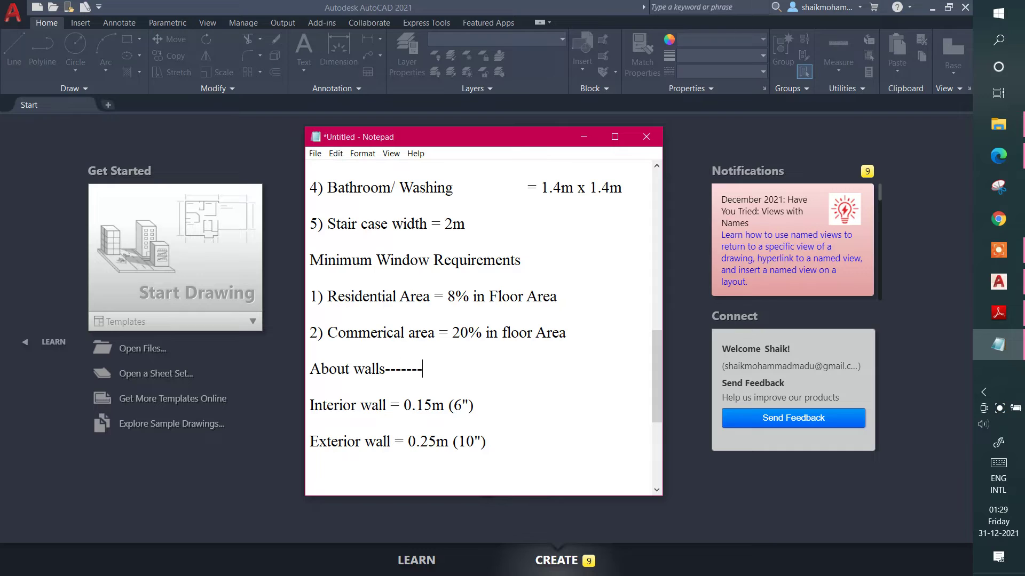
text(---------------)
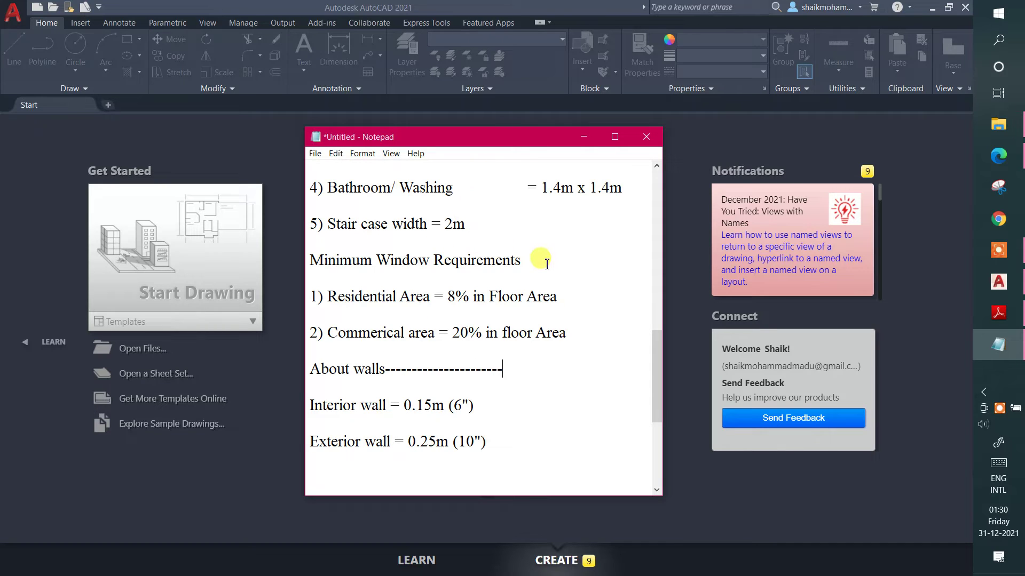
click(540, 261)
text(---------------)
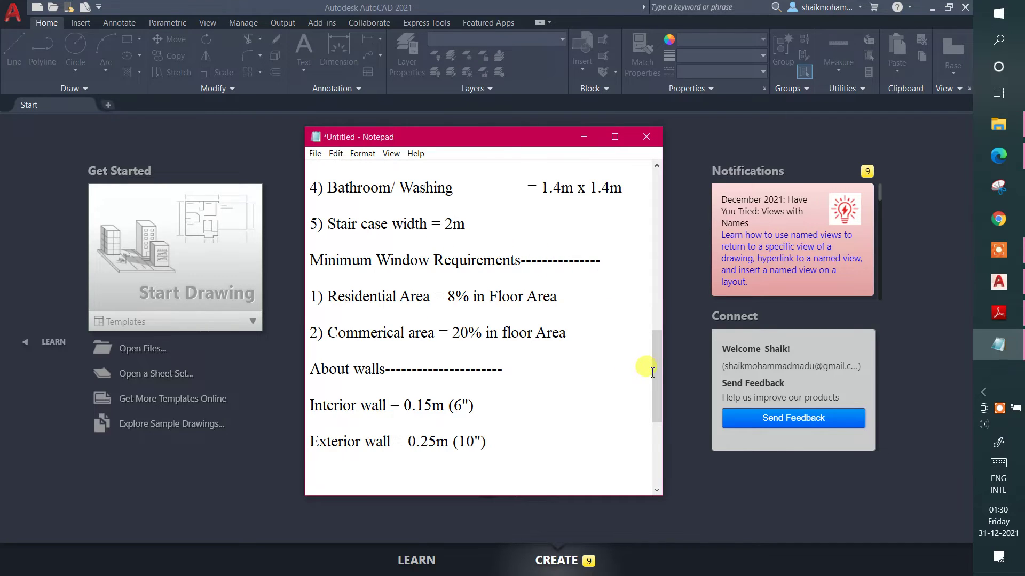
- Add dashes after the ROOMS heading, rejoining its wrapped line onto one line
drag(656, 367, 661, 293)
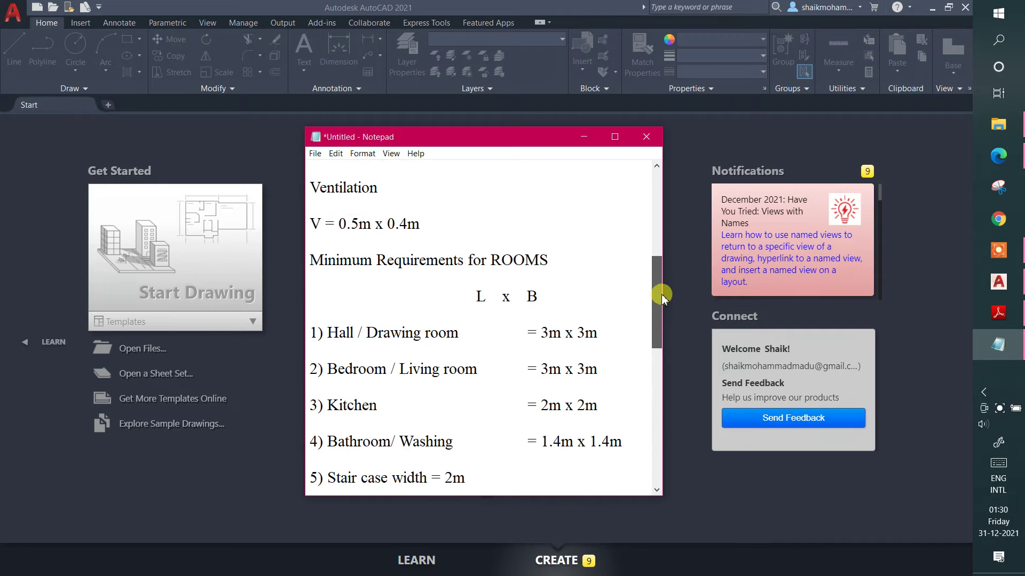
click(576, 261)
text(-------------------)
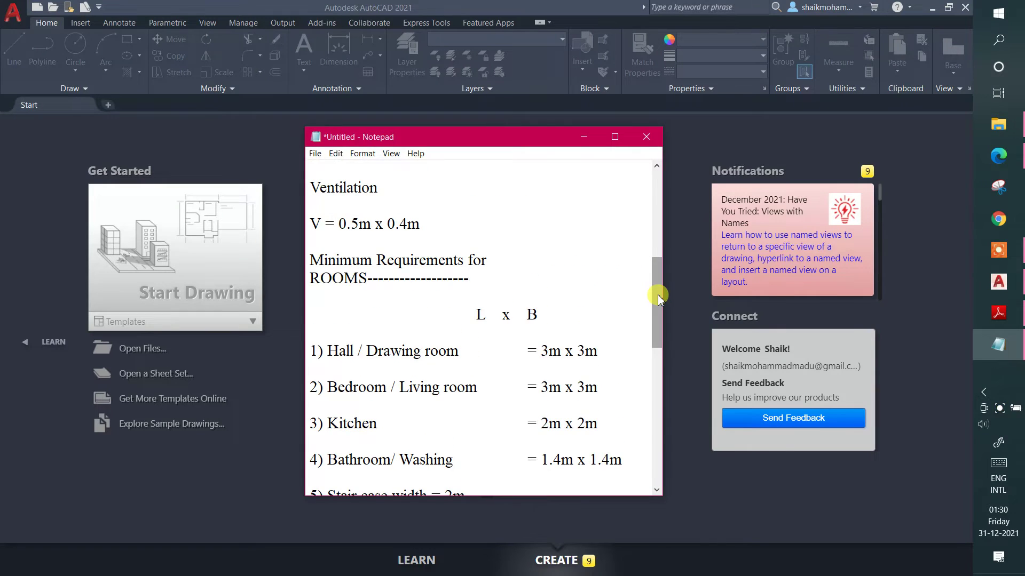
drag(657, 293, 659, 240)
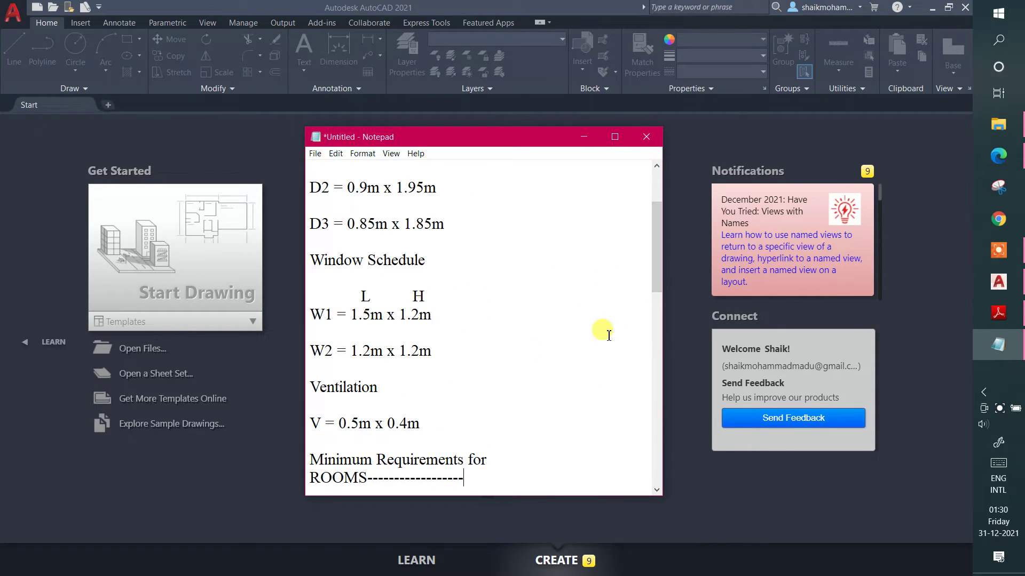
key(BackSpace)
key(BackSpace)
key(BackSpace)
key(BackSpace)
key(BackSpace)
key(BackSpace)
key(BackSpace)
key(BackSpace)
key(BackSpace)
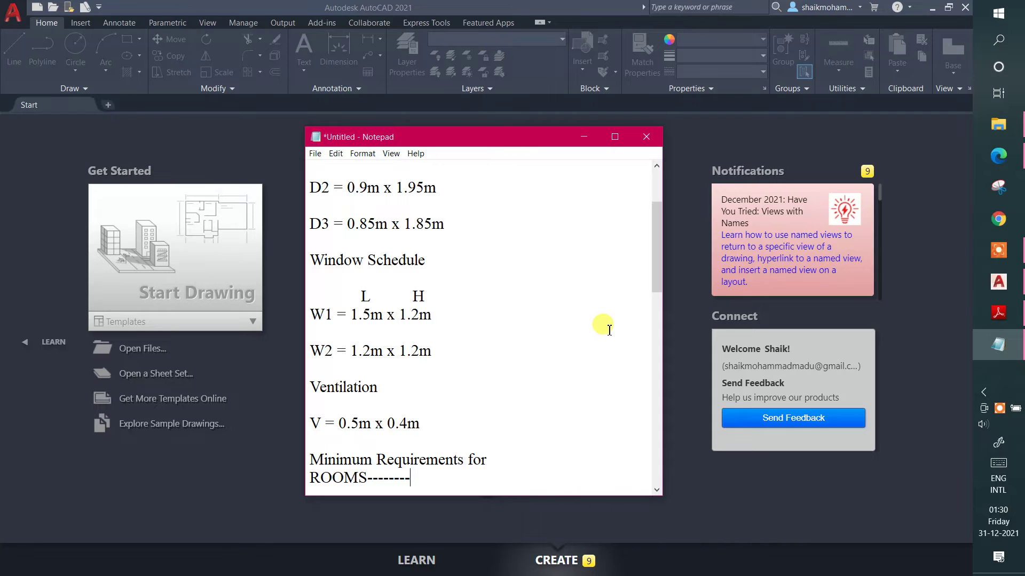
key(BackSpace)
key(BackSpace)
key(BackSpace)
key(BackSpace)
key(BackSpace)
key(BackSpace)
key(BackSpace)
key(BackSpace)
click(505, 455)
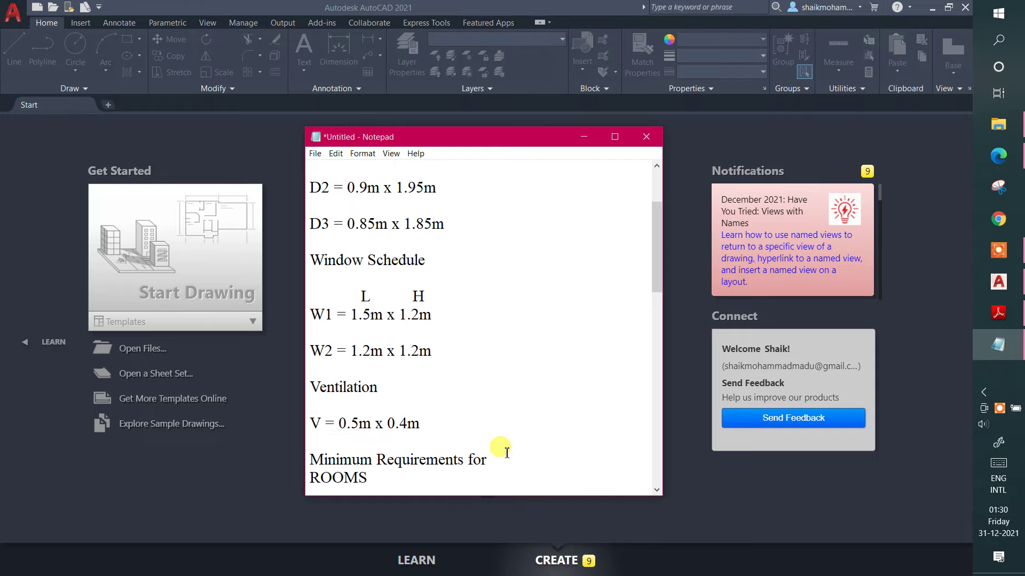
key(Delete)
key(Delete)
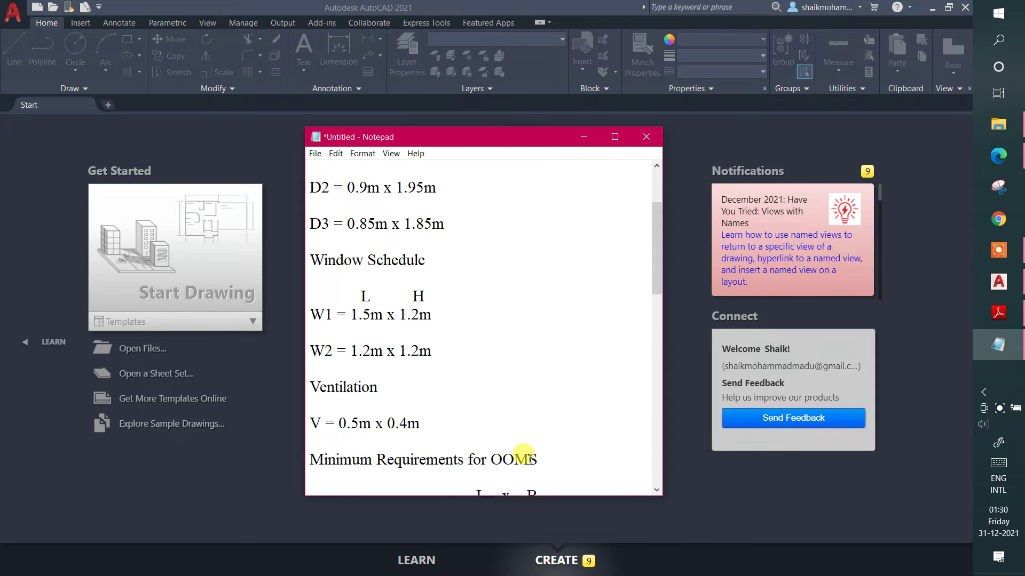
text(R)
click(571, 459)
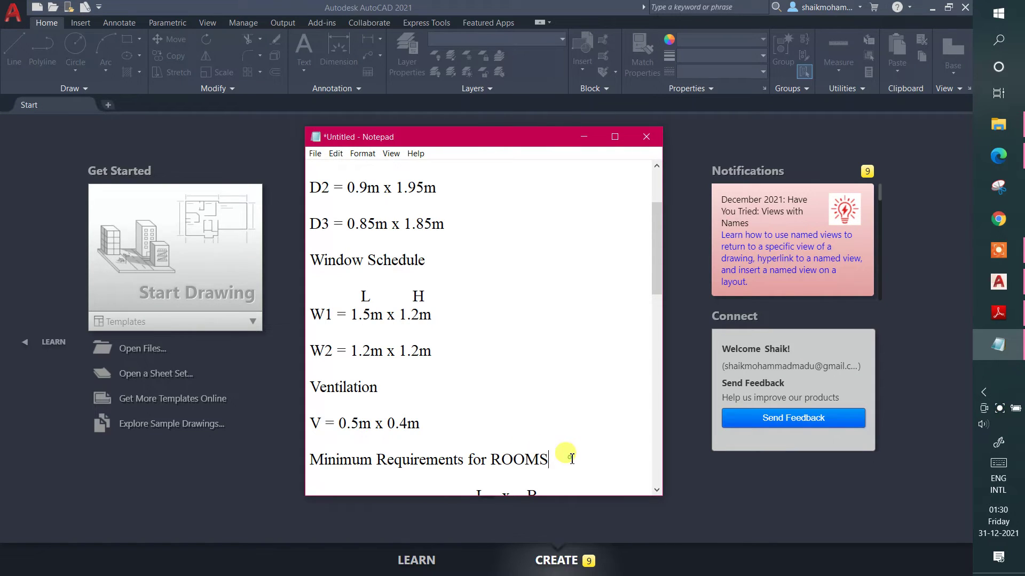
drag(655, 270, 657, 289)
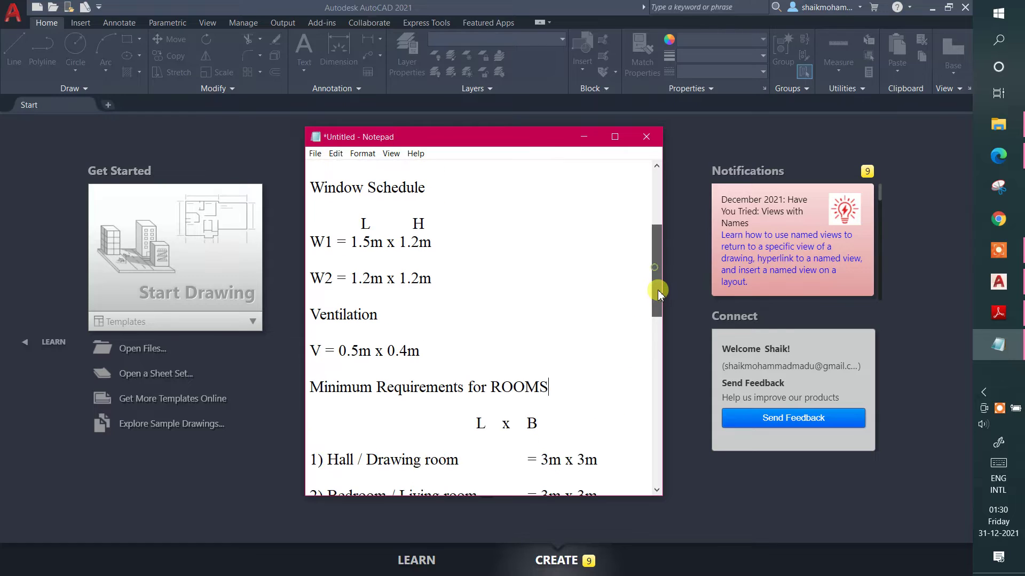
text(-)
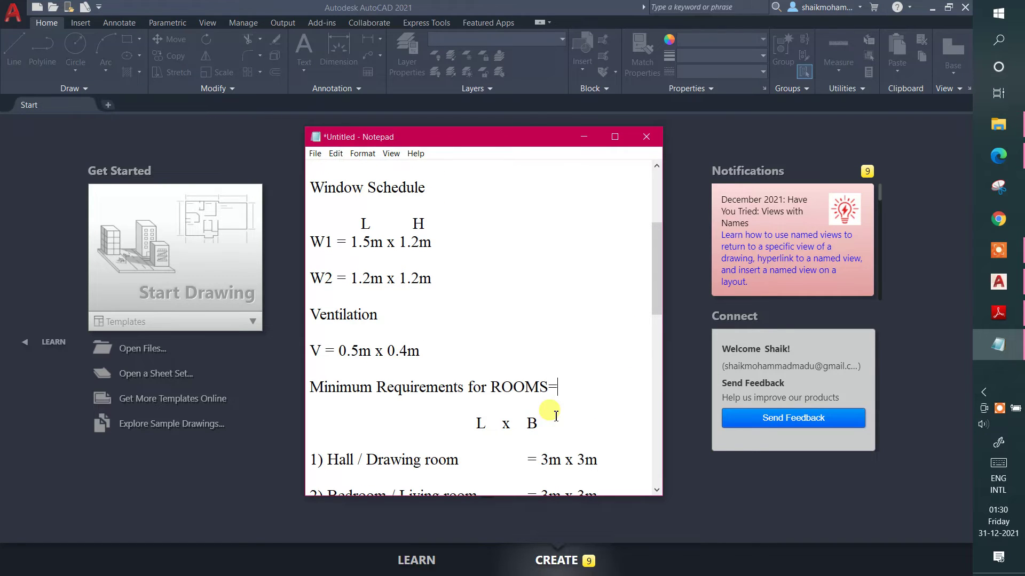
text(------------)
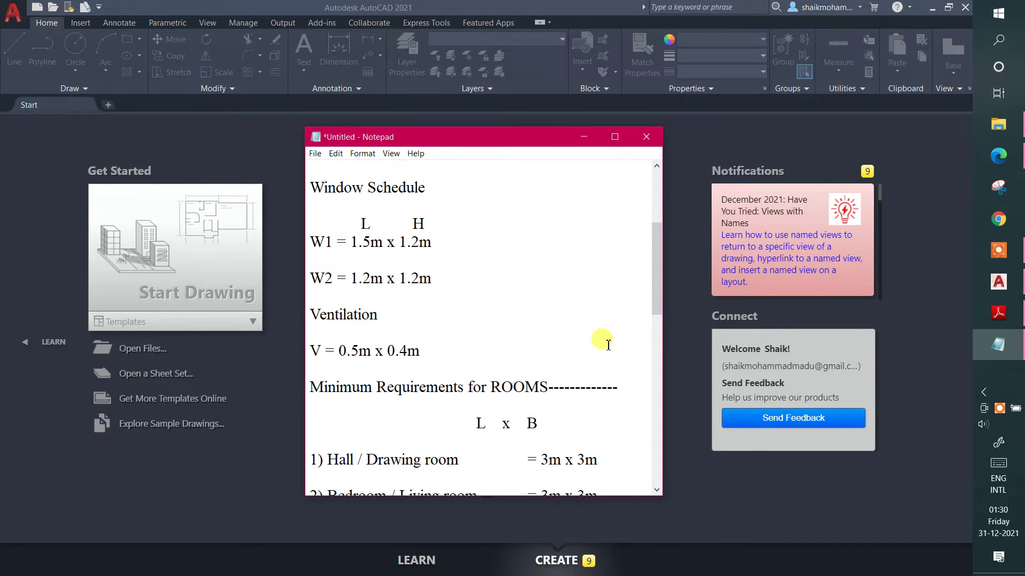
drag(655, 272, 658, 210)
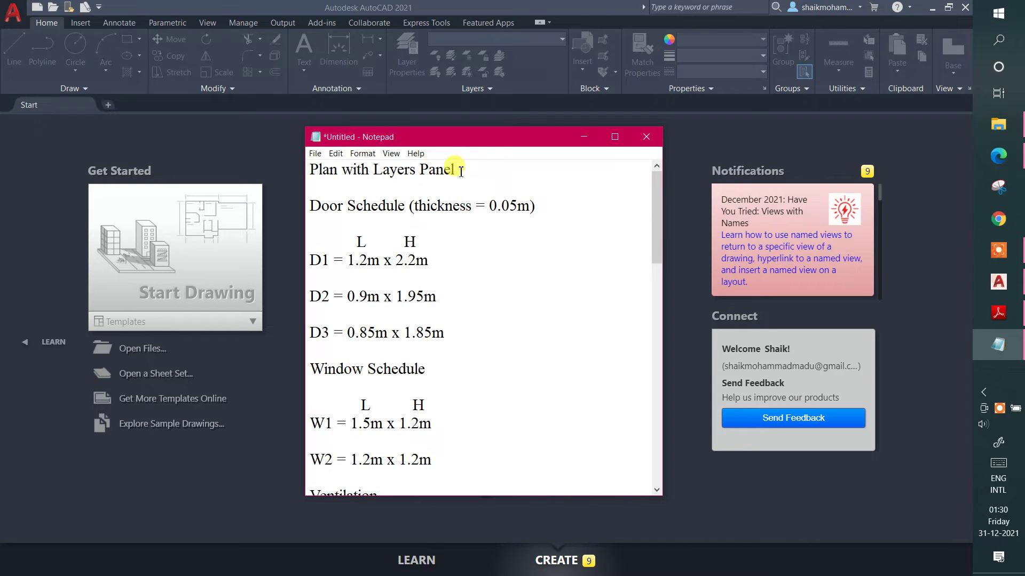
- Add a 'Scheduling-------------------' heading below Plan with Layers Panel
click(325, 191)
key(Return)
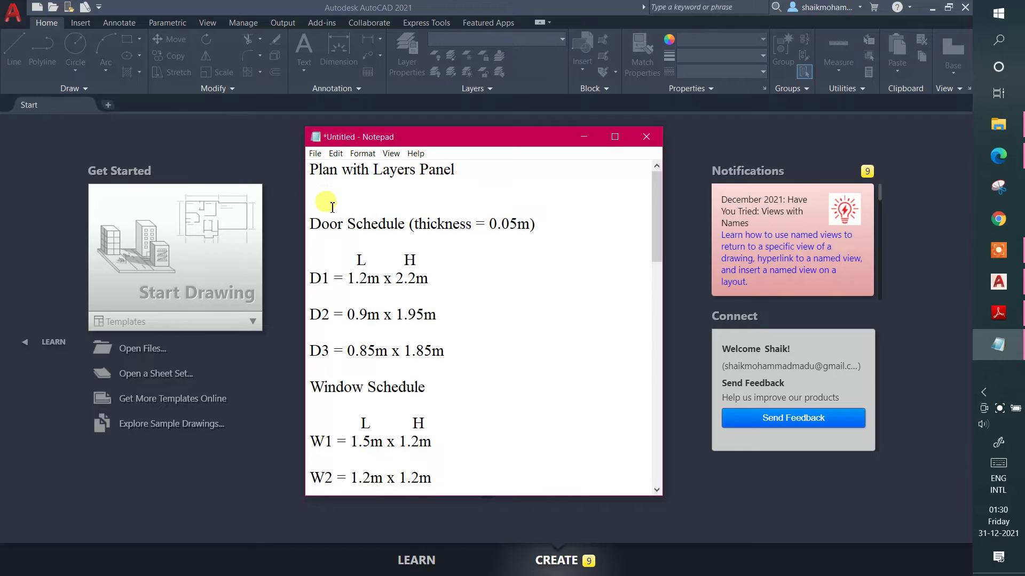
key(Return)
click(336, 211)
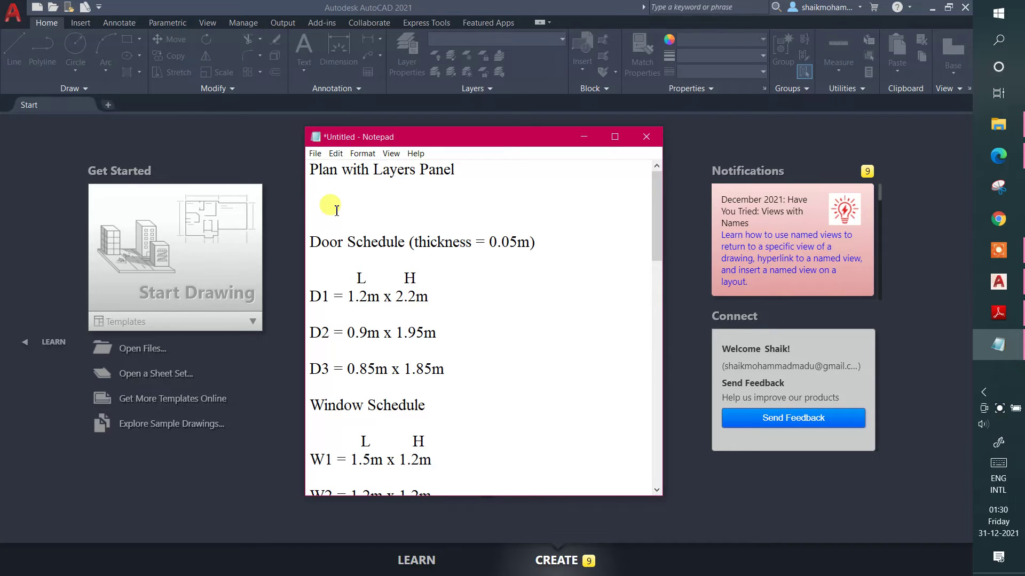
text(Sch)
text(edul)
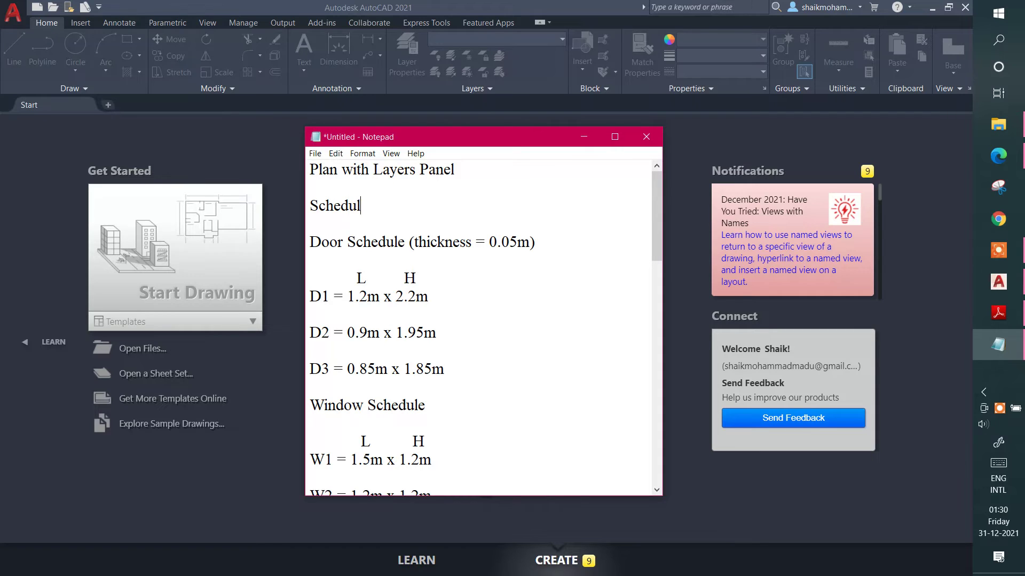
text(ing-)
text(------------------)
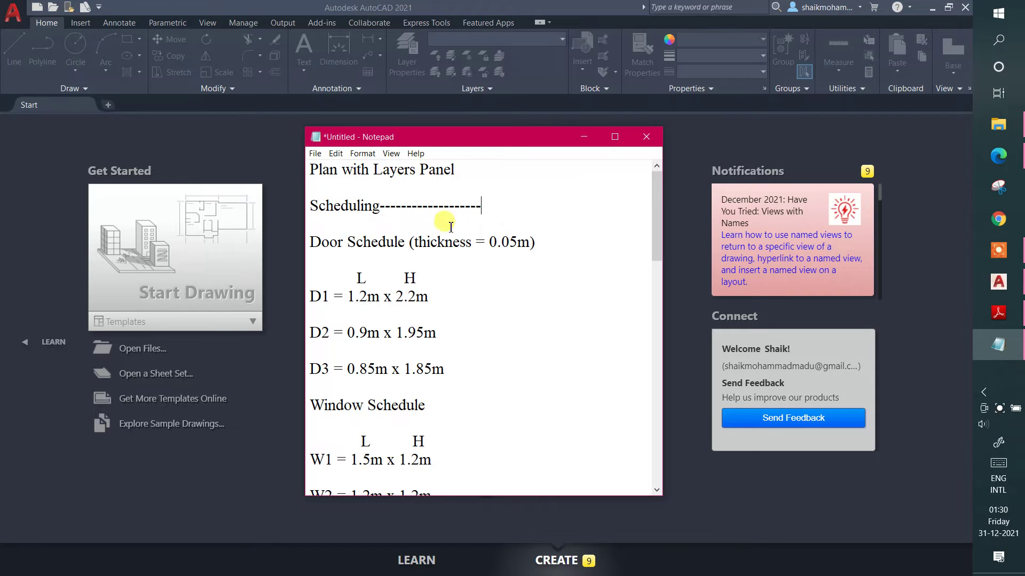
- Minimize Notepad and start a new blank drawing from AutoCAD's Start page
scroll(500, 404, down, 4)
scroll(501, 404, up, 4)
click(582, 140)
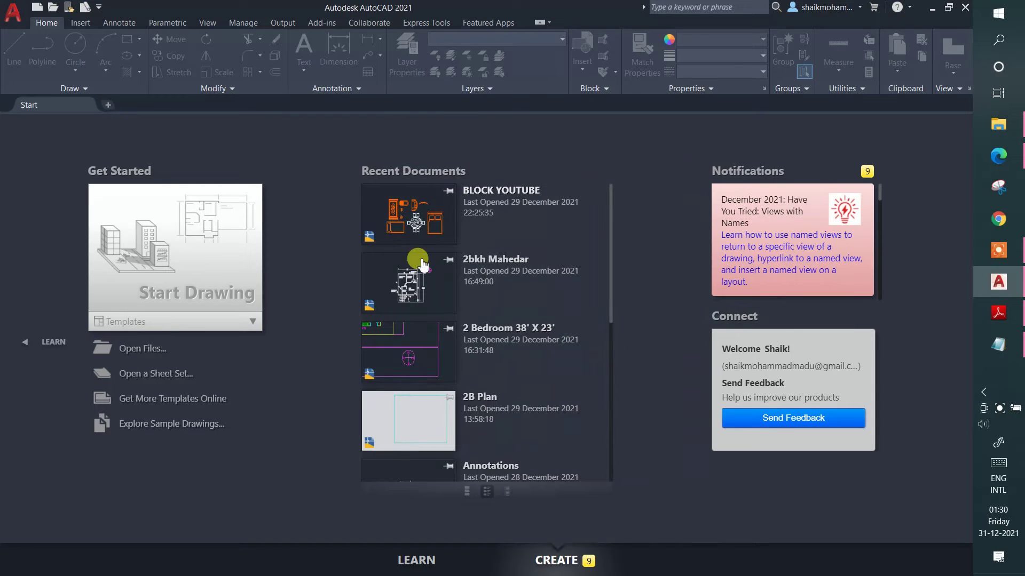
click(177, 258)
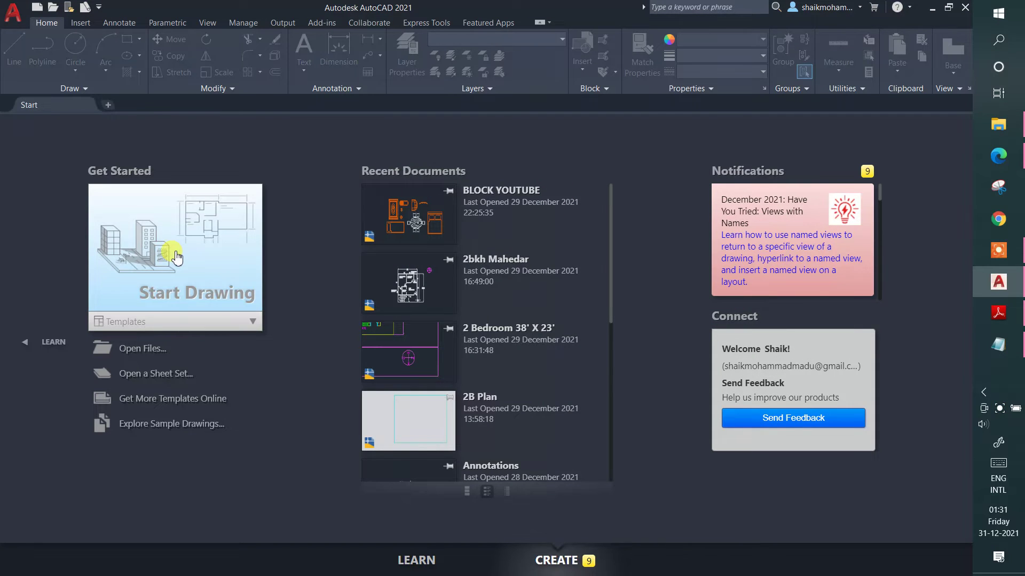
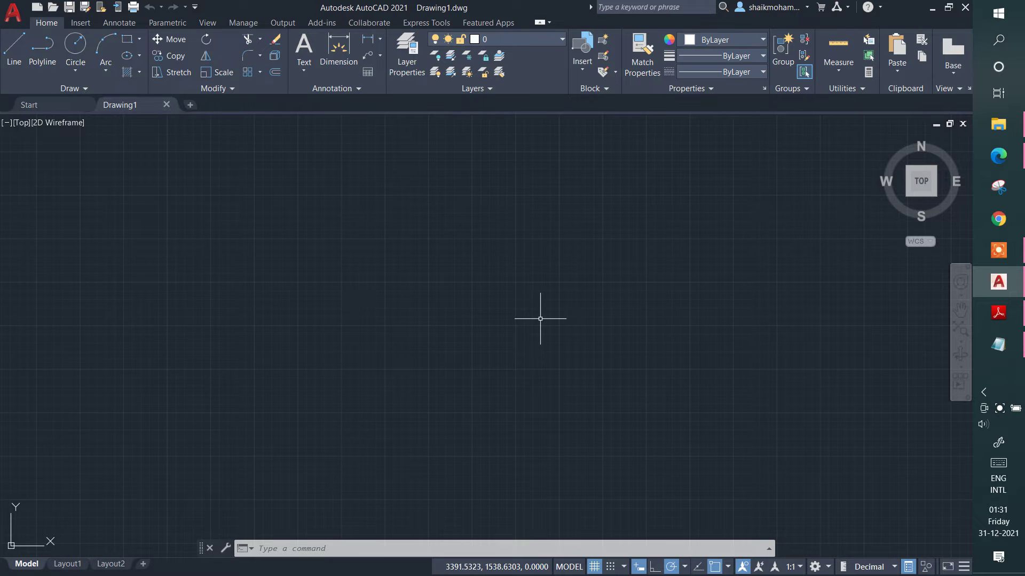
- Turn the drawing grid off and then back on
click(518, 319)
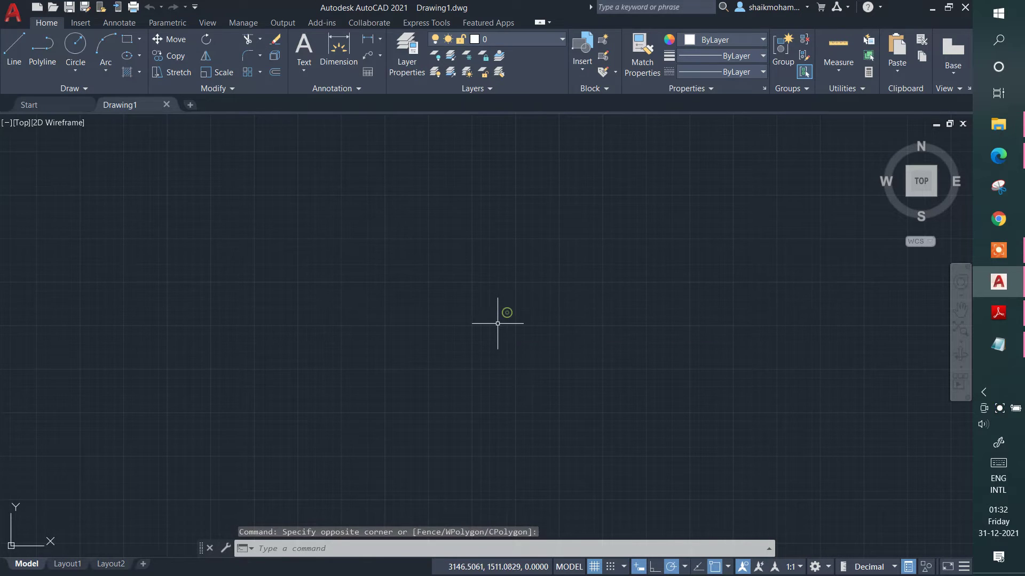
click(597, 568)
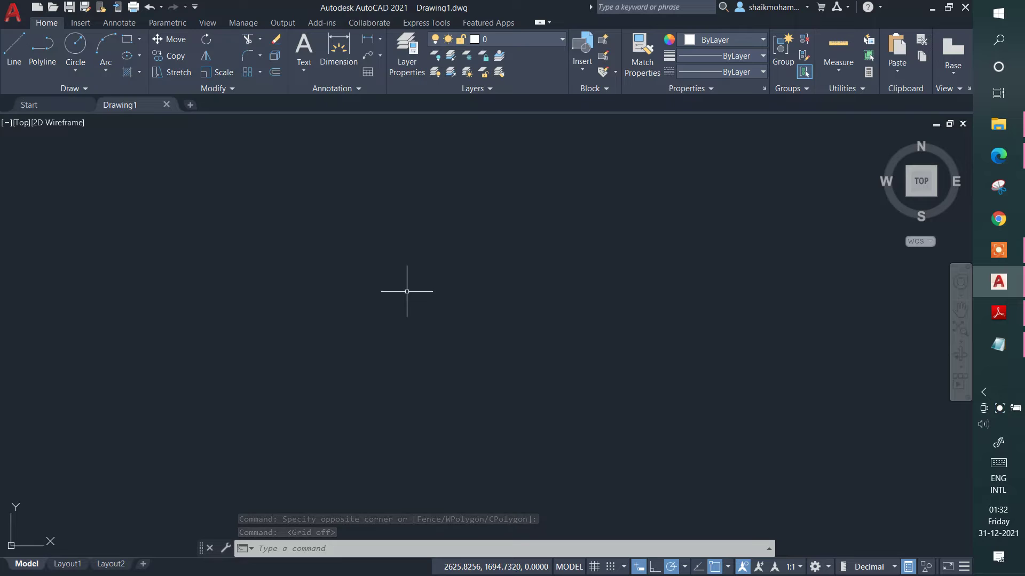
key(XF86MonBrightnessUp)
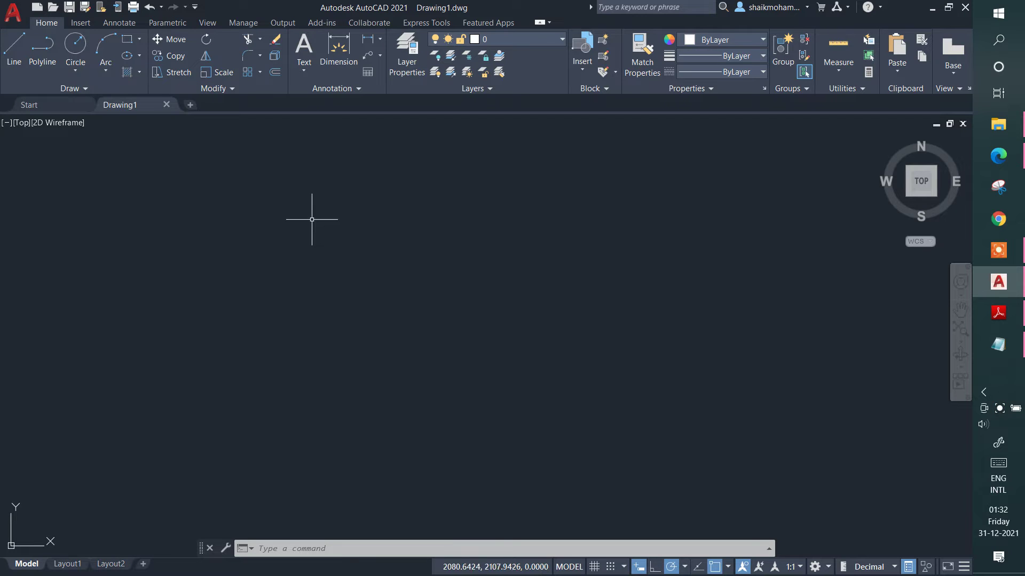
click(275, 204)
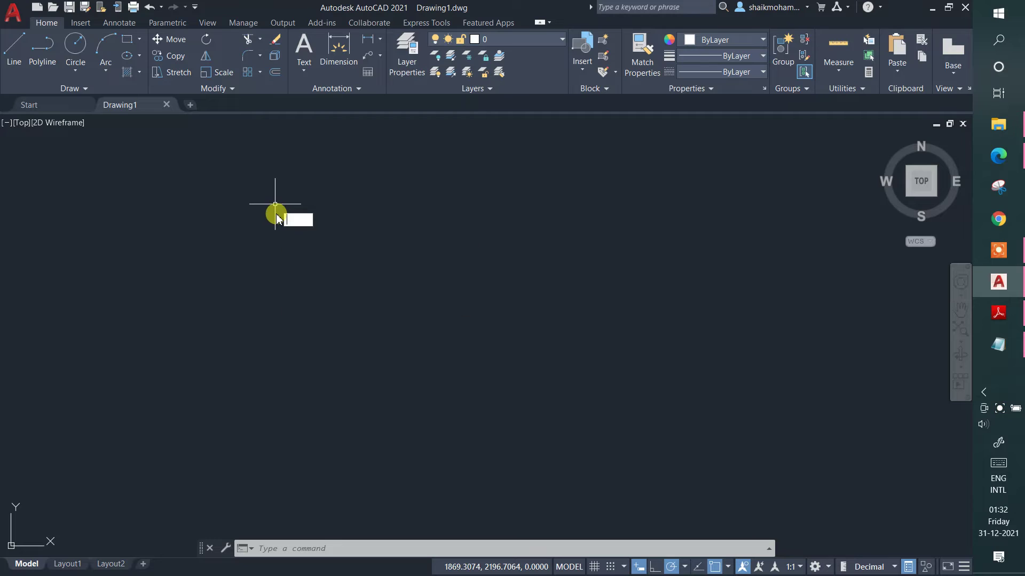
key(F7)
key(Escape)
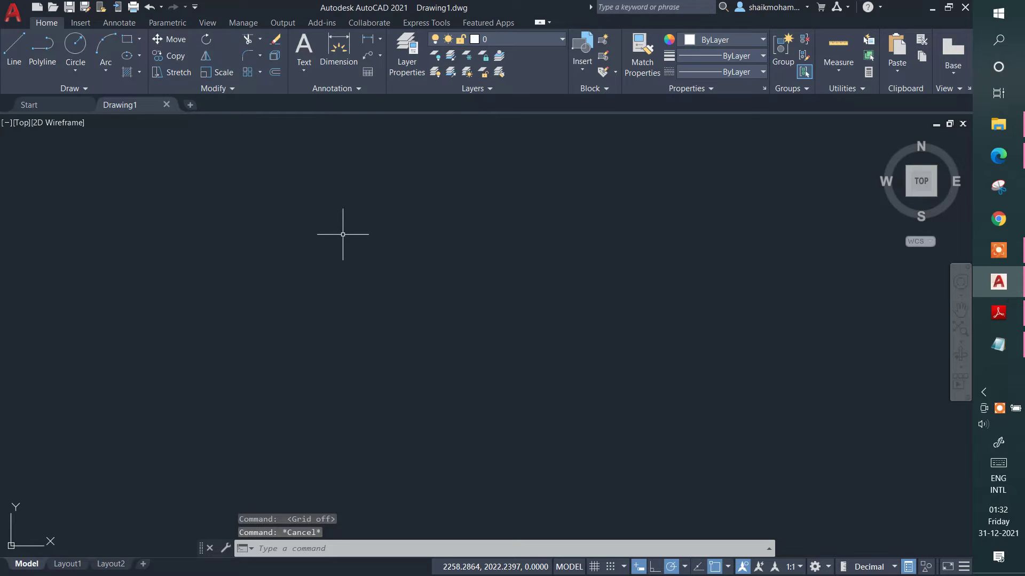
key(F7)
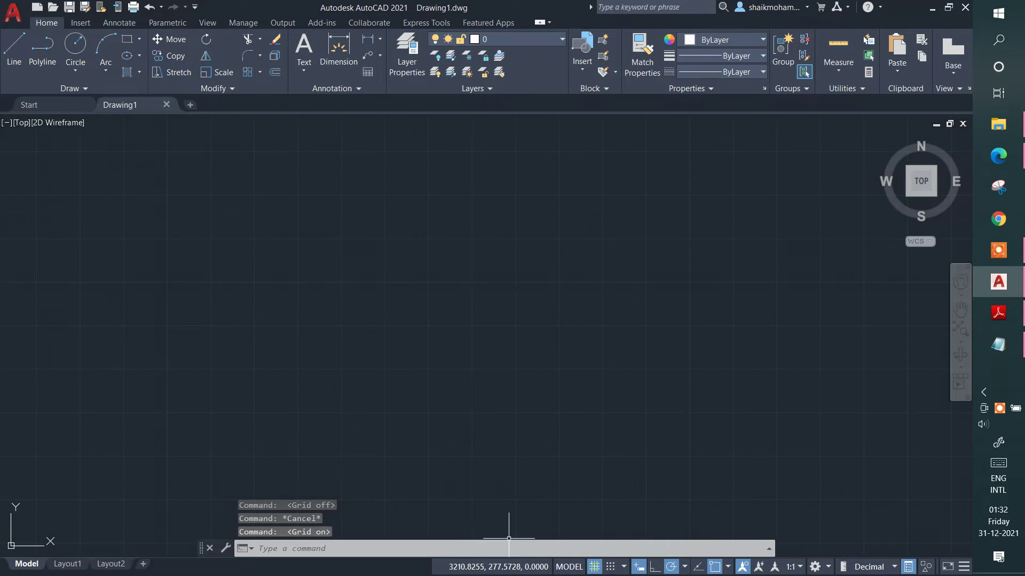
- Set units to Decimal 0.0000, Decimal Degrees 0.00, Meters insertion scale, East base angle
click(431, 373)
text(un)
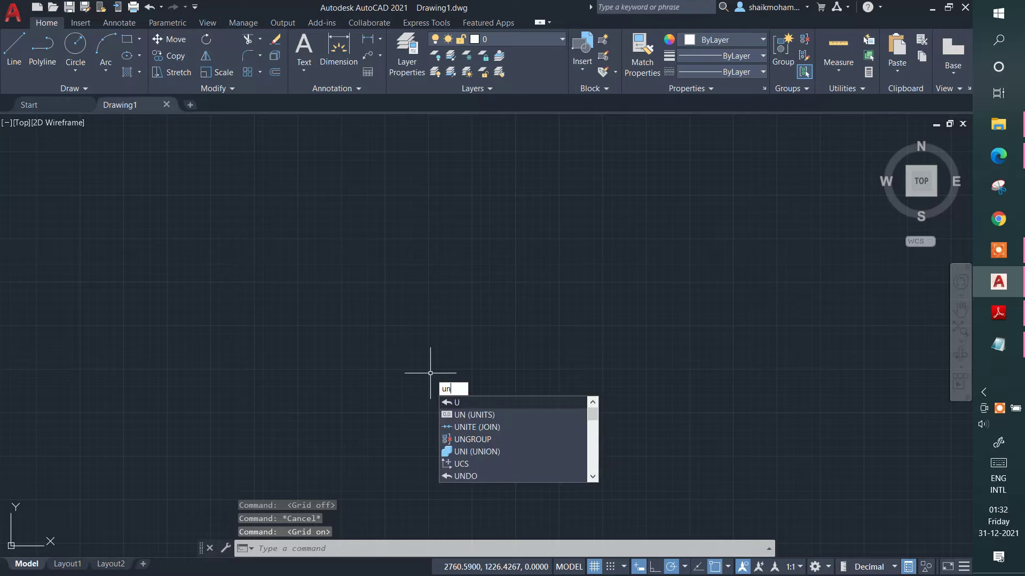
click(430, 373)
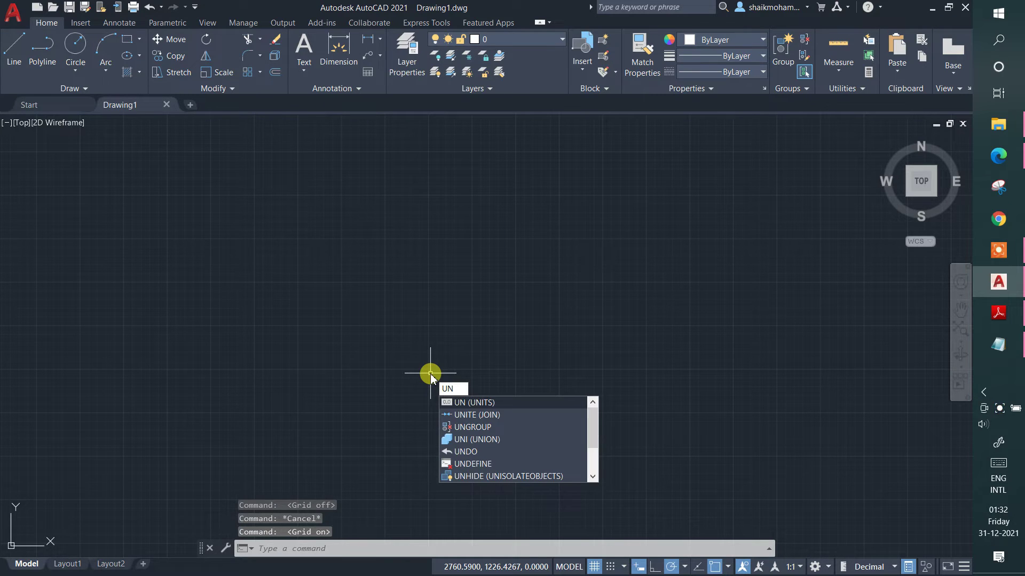
key(Return)
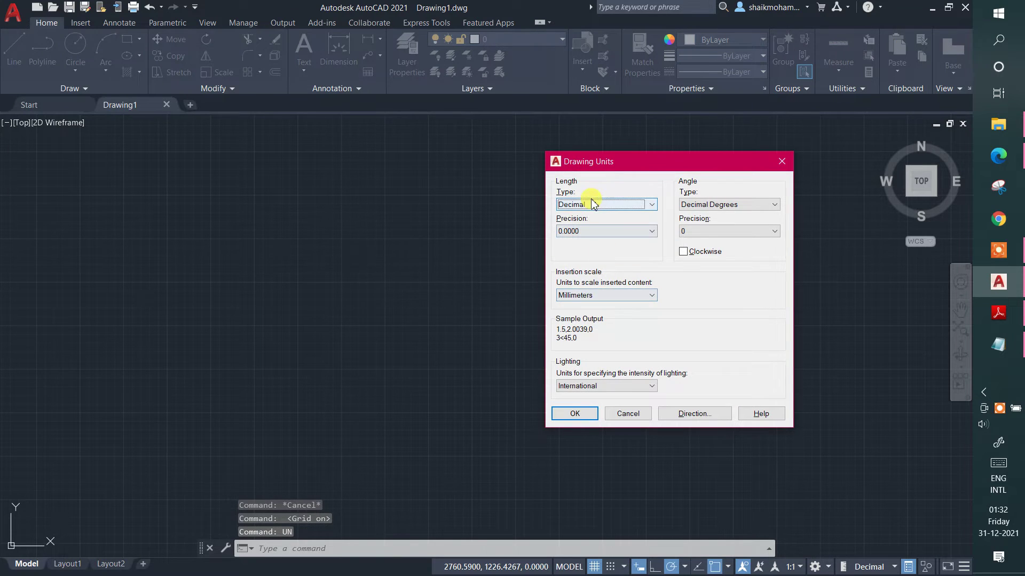
click(592, 204)
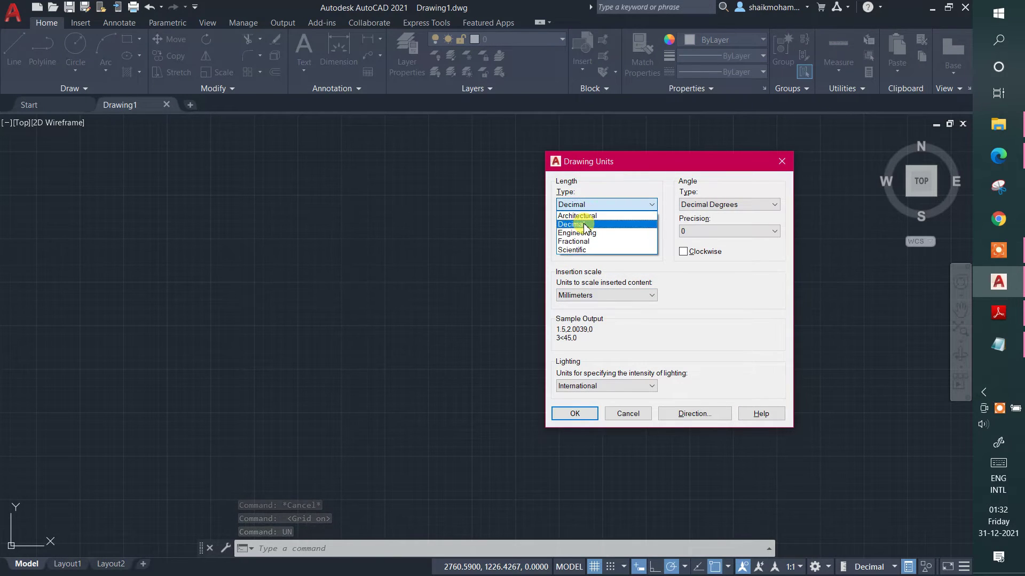
click(586, 226)
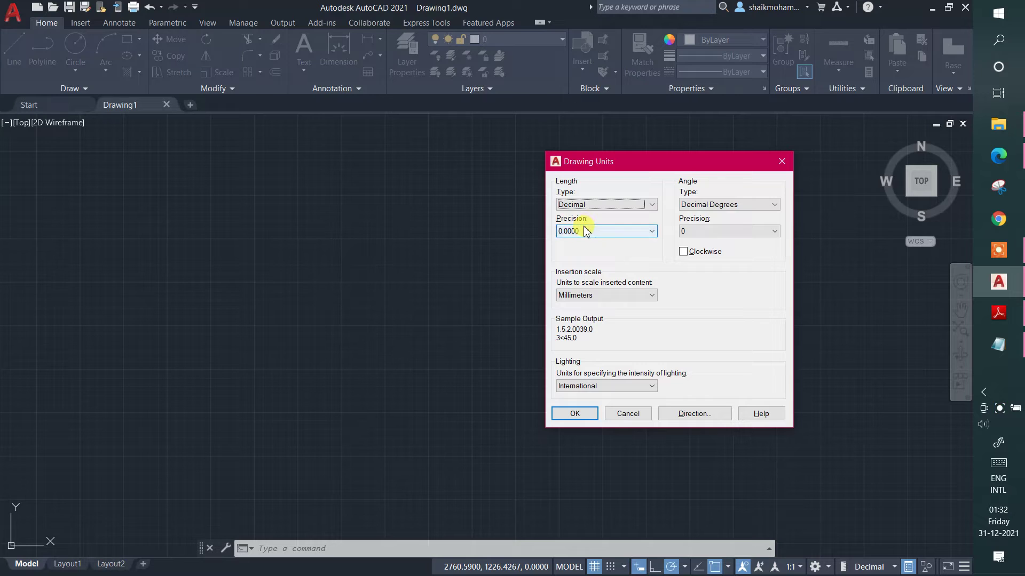
click(586, 231)
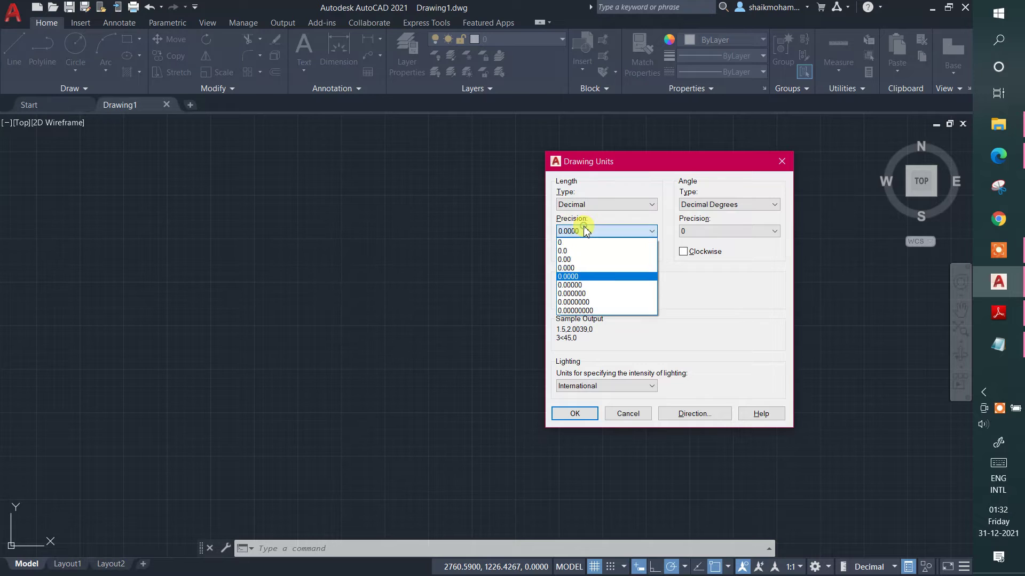
click(587, 276)
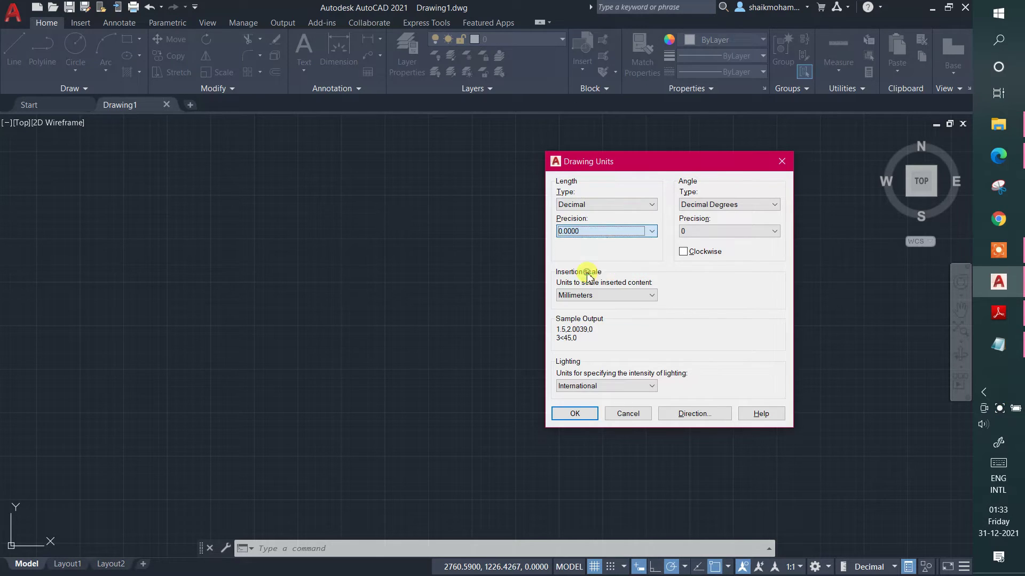
click(695, 206)
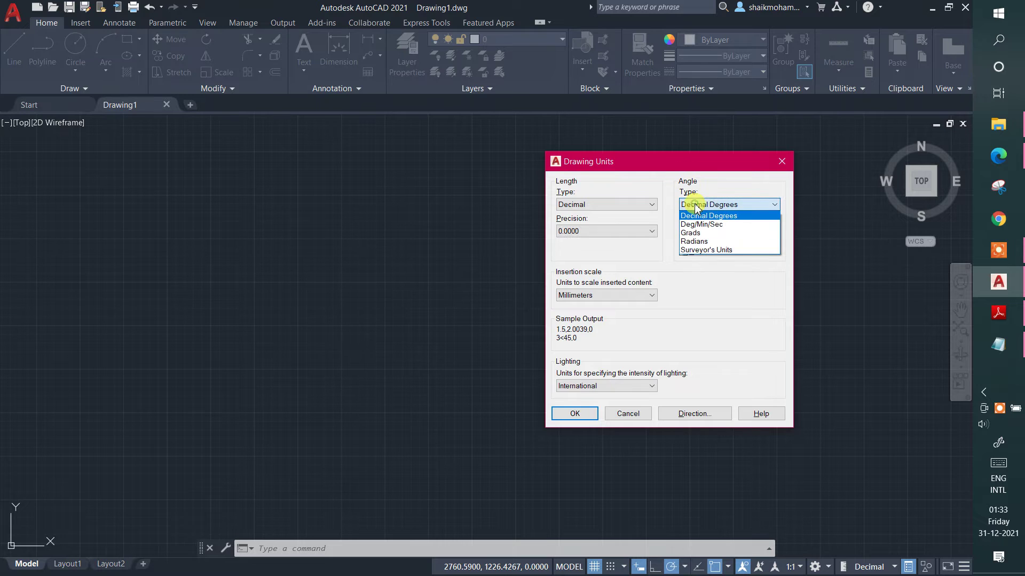
click(699, 215)
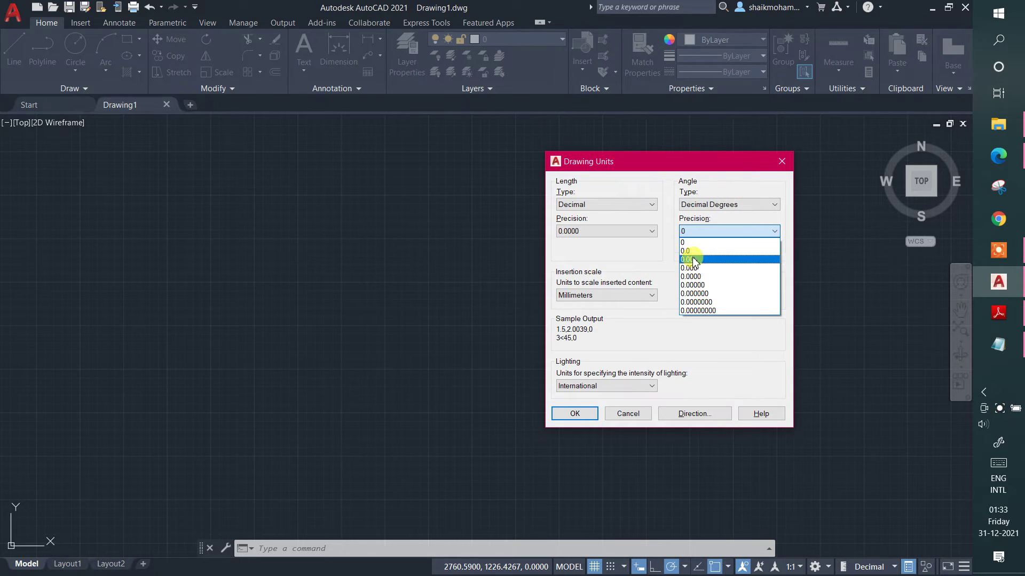
click(693, 261)
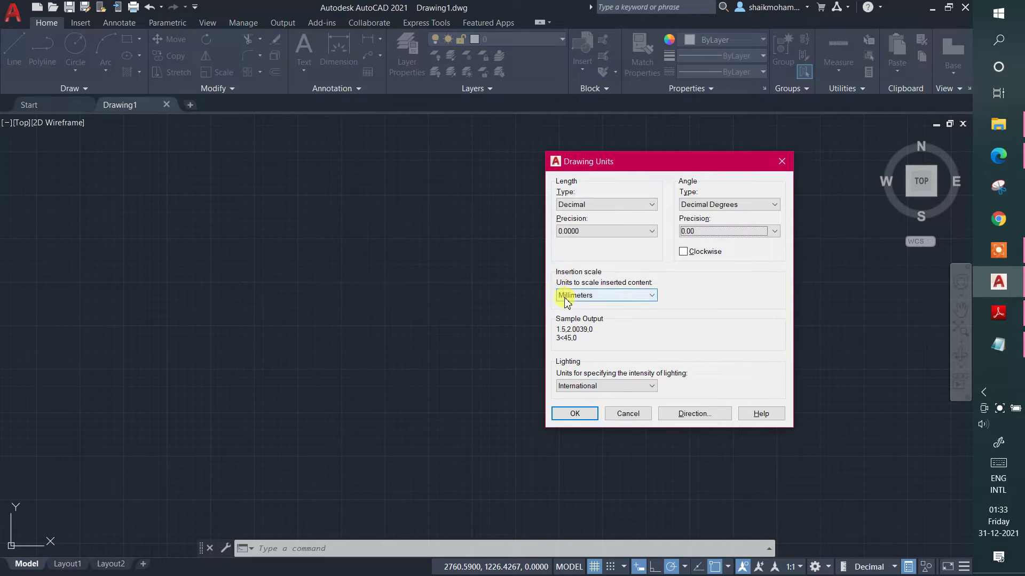
click(566, 295)
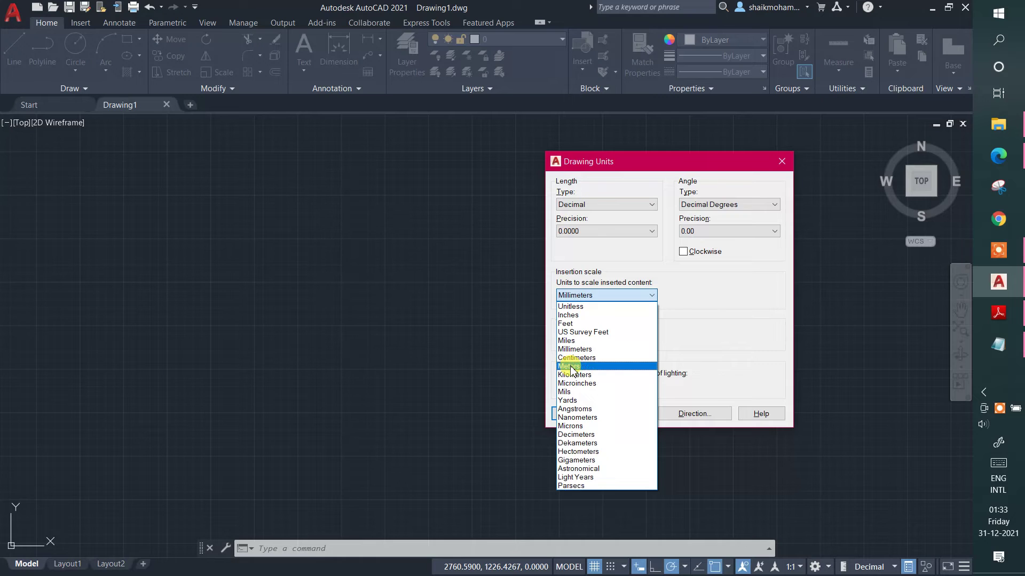
click(570, 367)
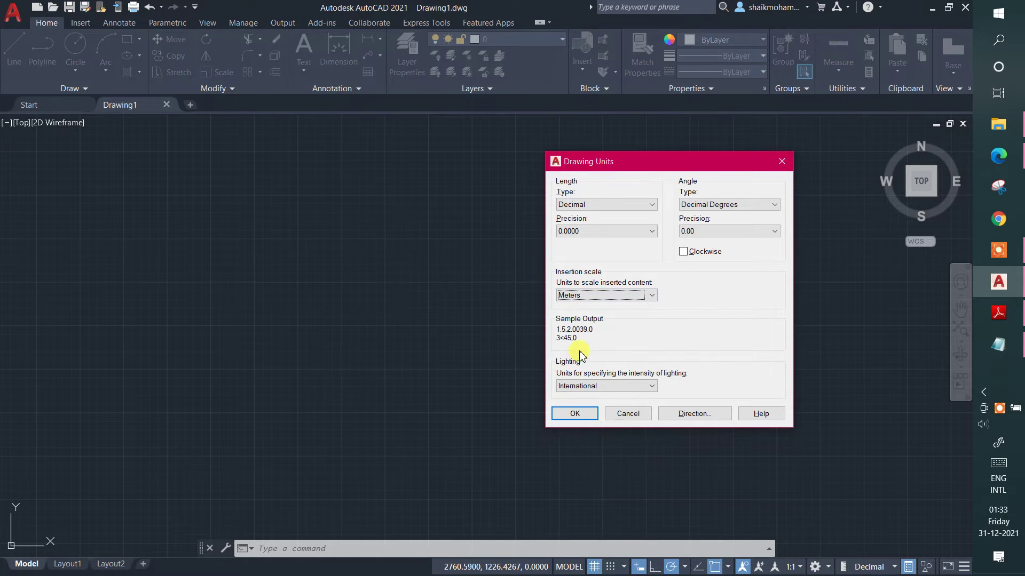
click(687, 414)
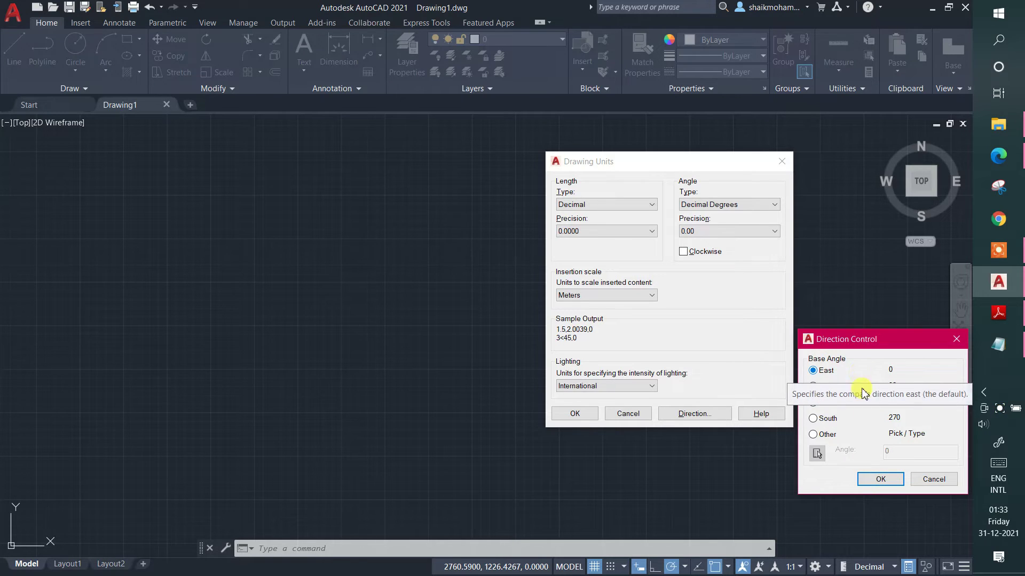
click(880, 478)
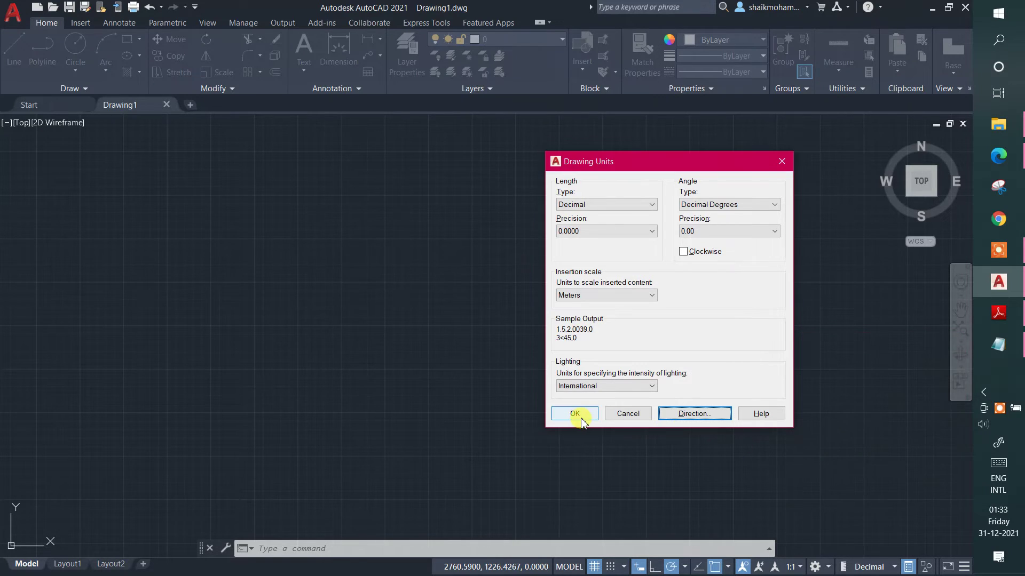
click(575, 414)
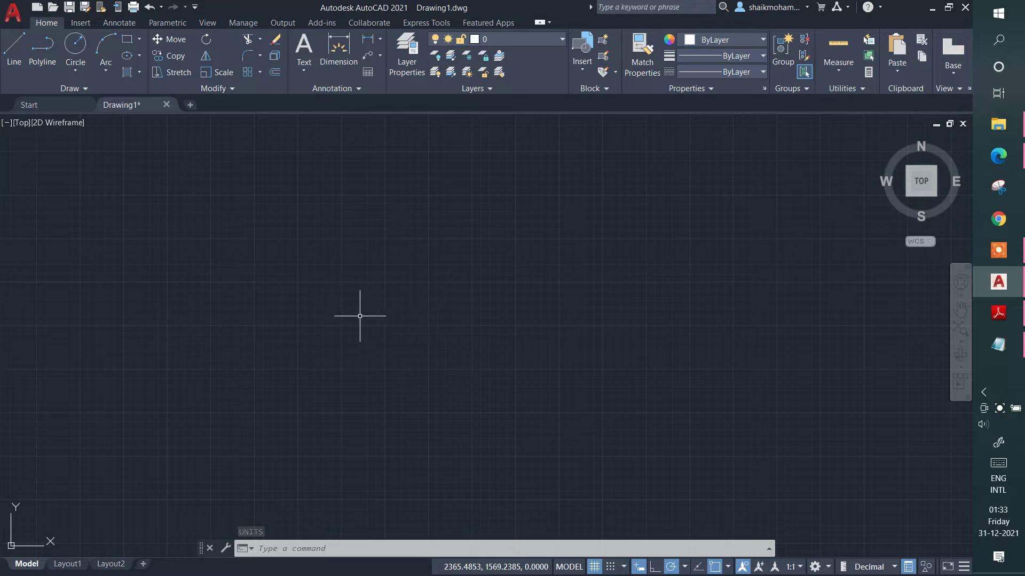
- Use LIMITS to set lower-left corner 0,0 and upper-right corner 100,100
text(lim)
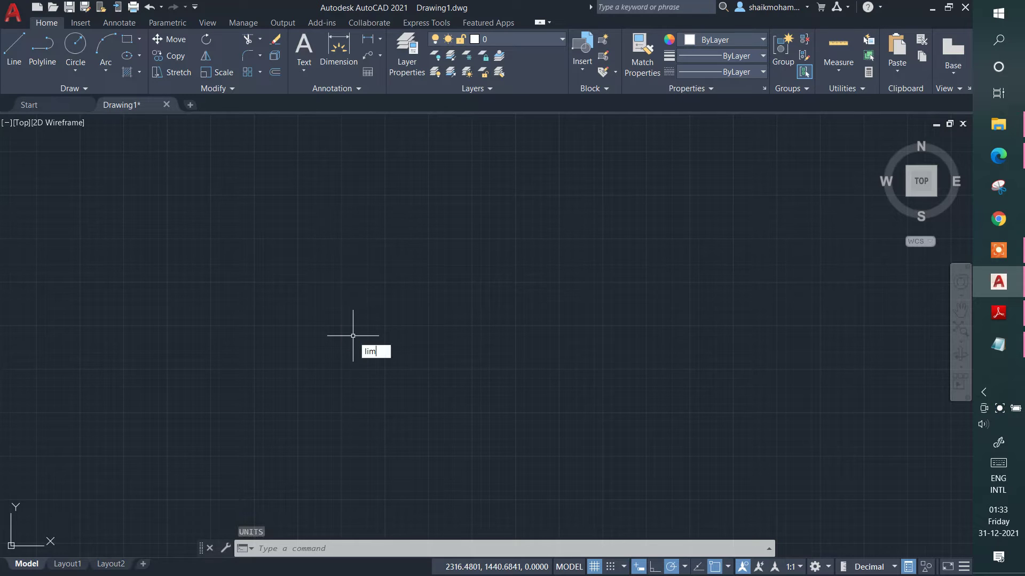
text(its)
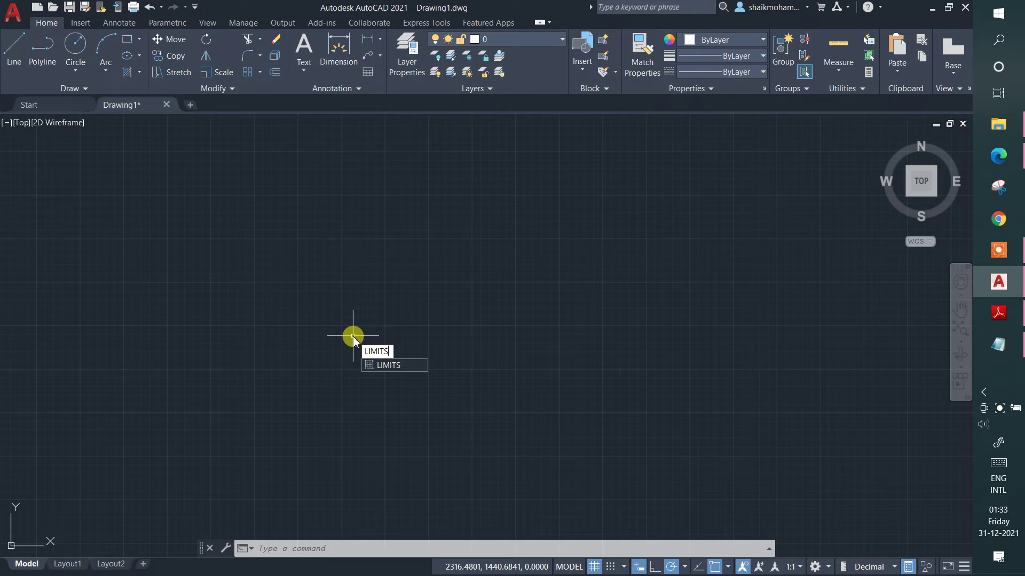
key(Return)
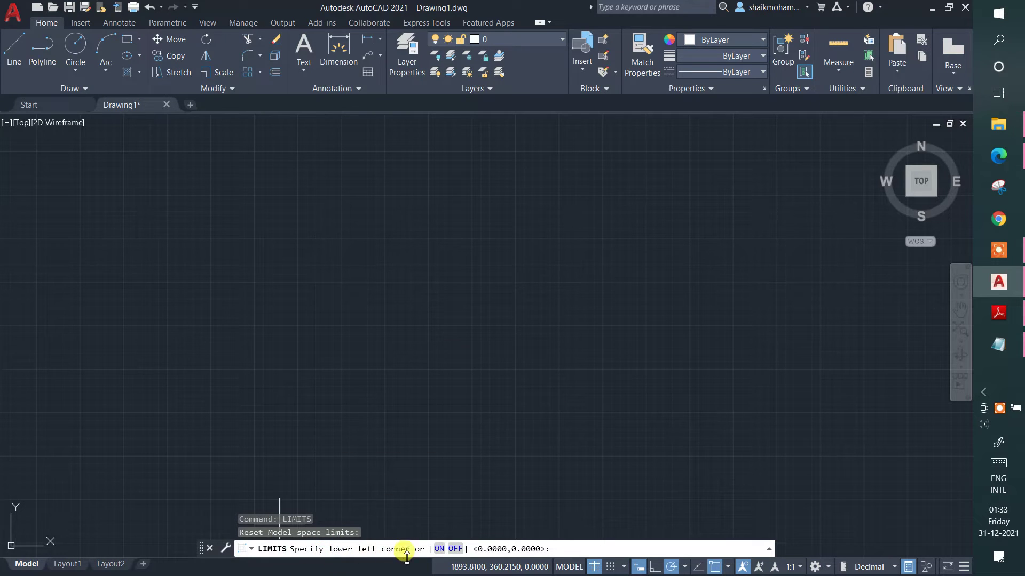
text(0)
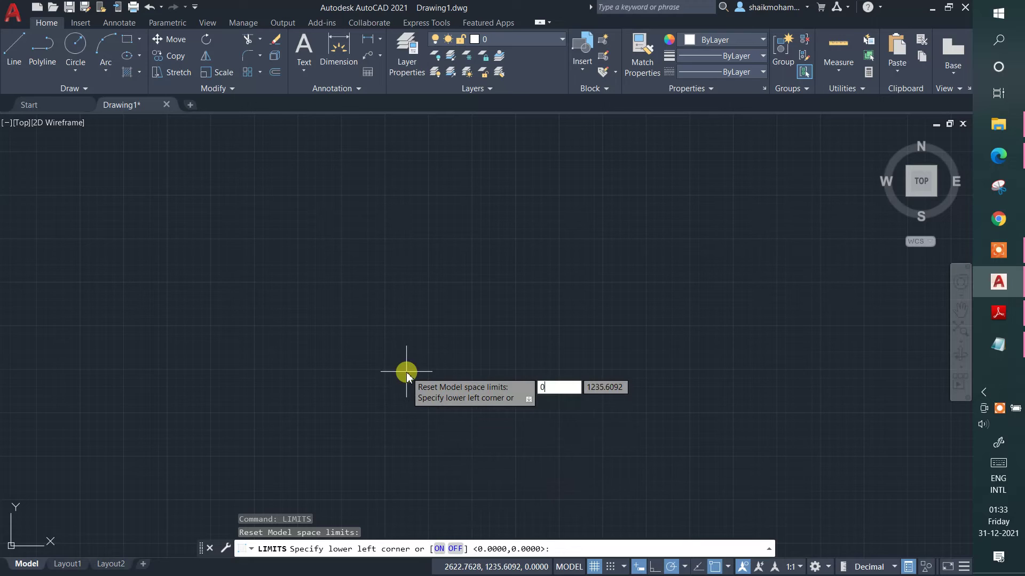
key(Tab)
text(0)
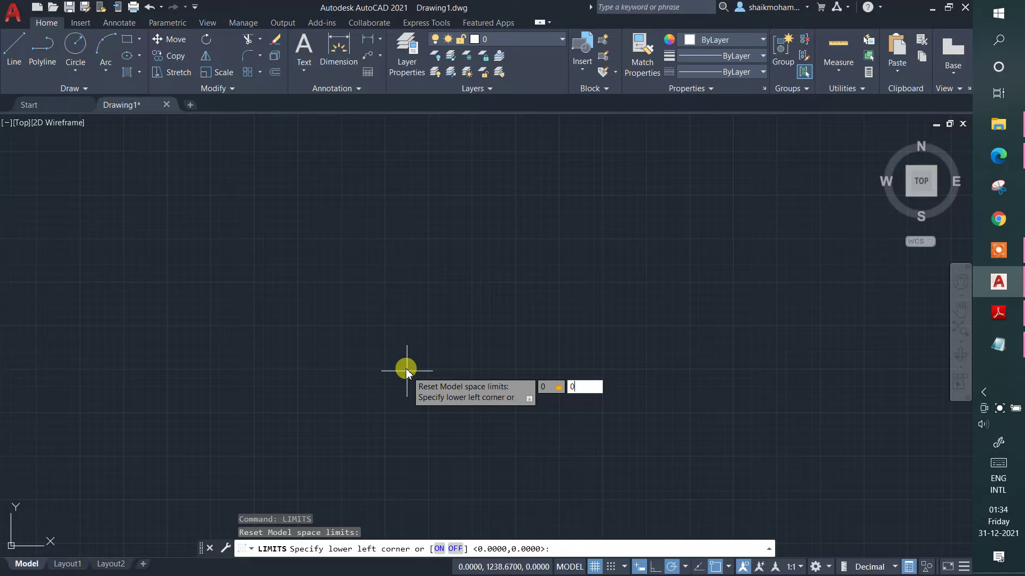
key(Return)
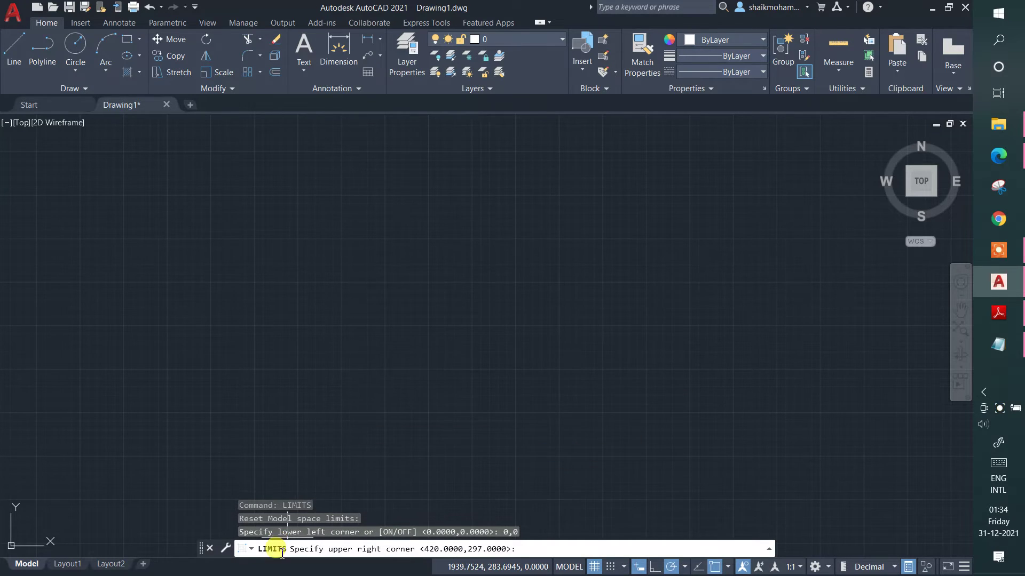
click(333, 518)
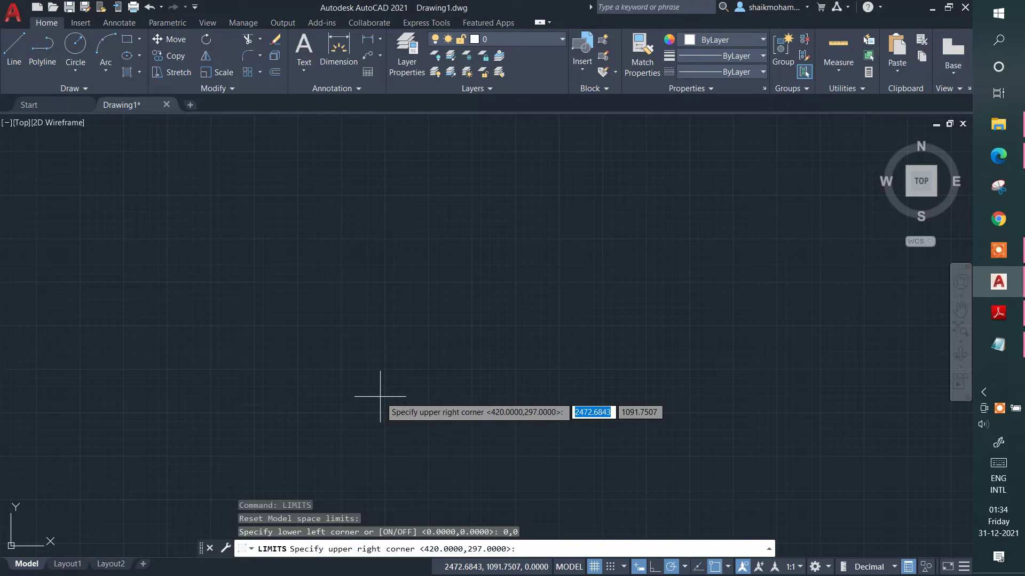
text(100)
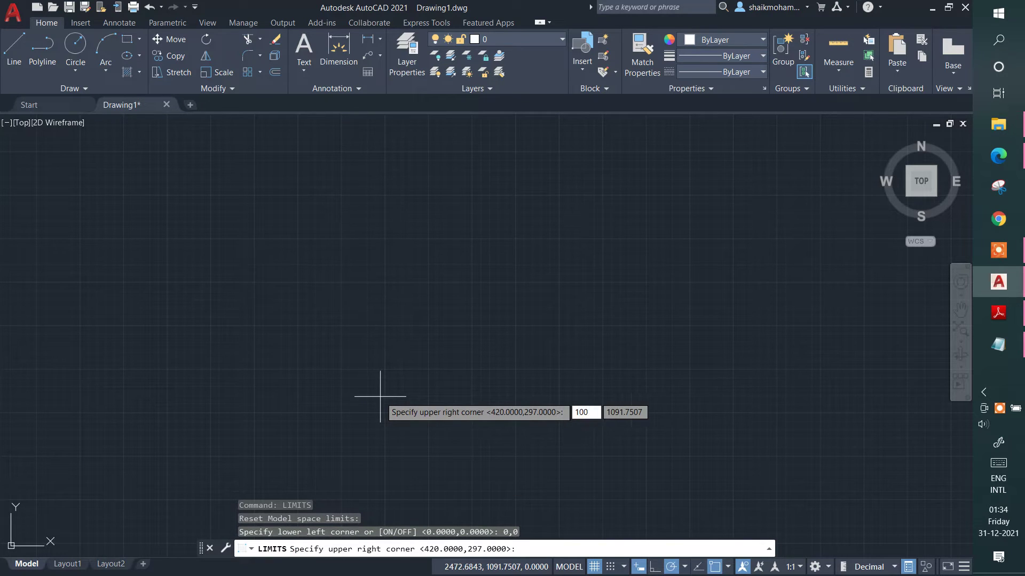
key(Tab)
text(100)
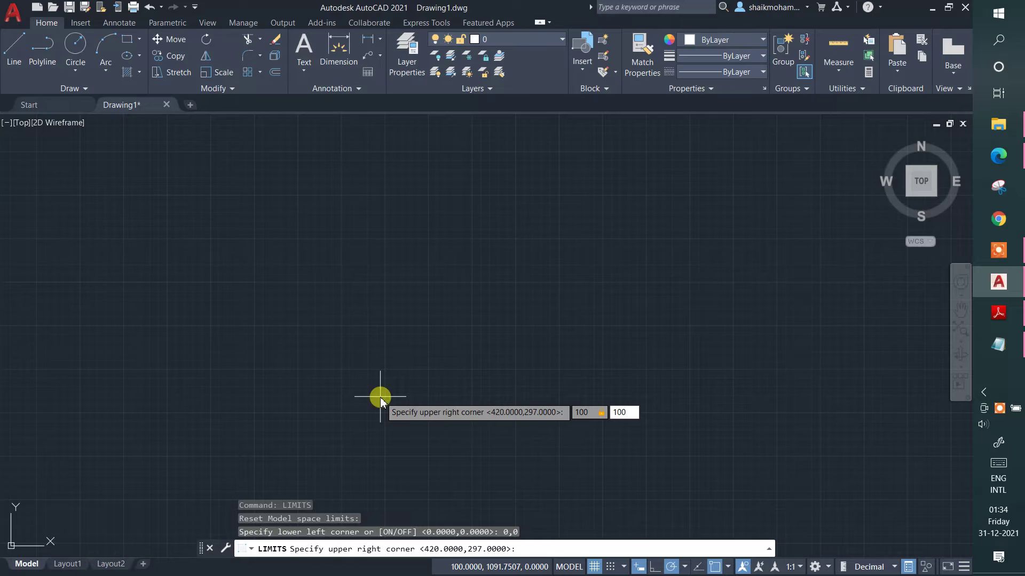
key(Return)
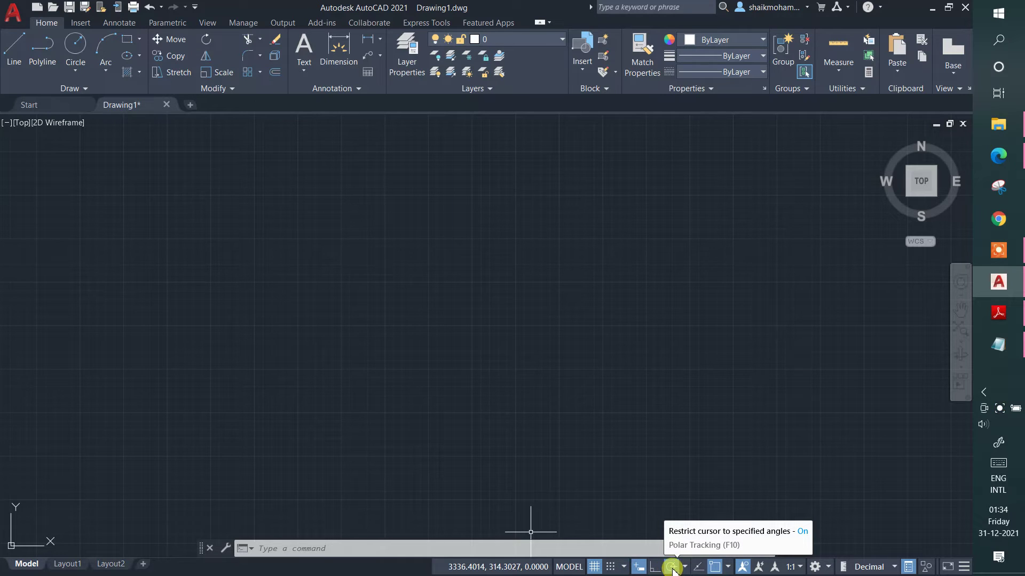
- Restrict polar tracking to 90, 180, 270, 360 degrees, turn on object snap, and review its list
click(685, 569)
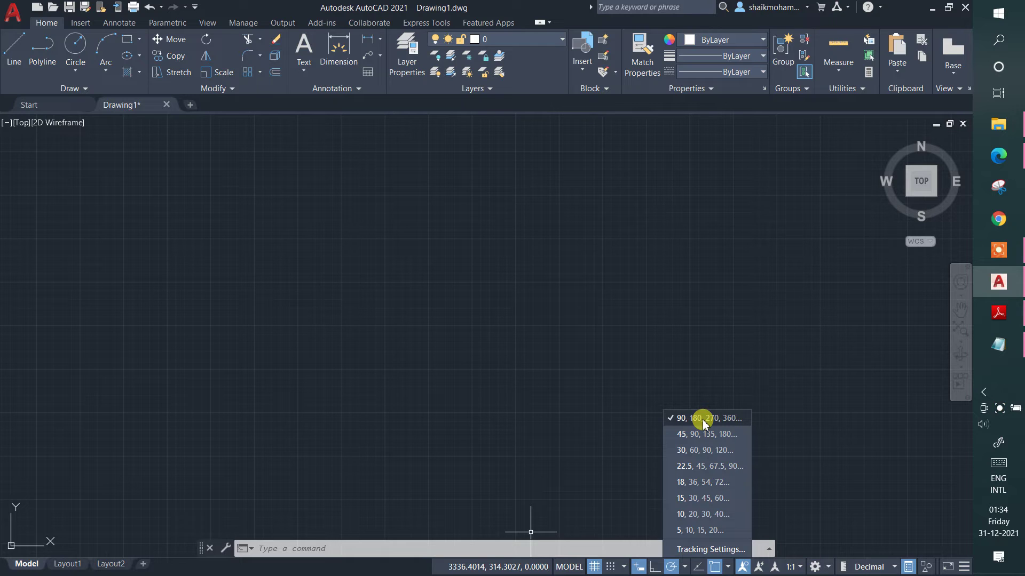
click(702, 420)
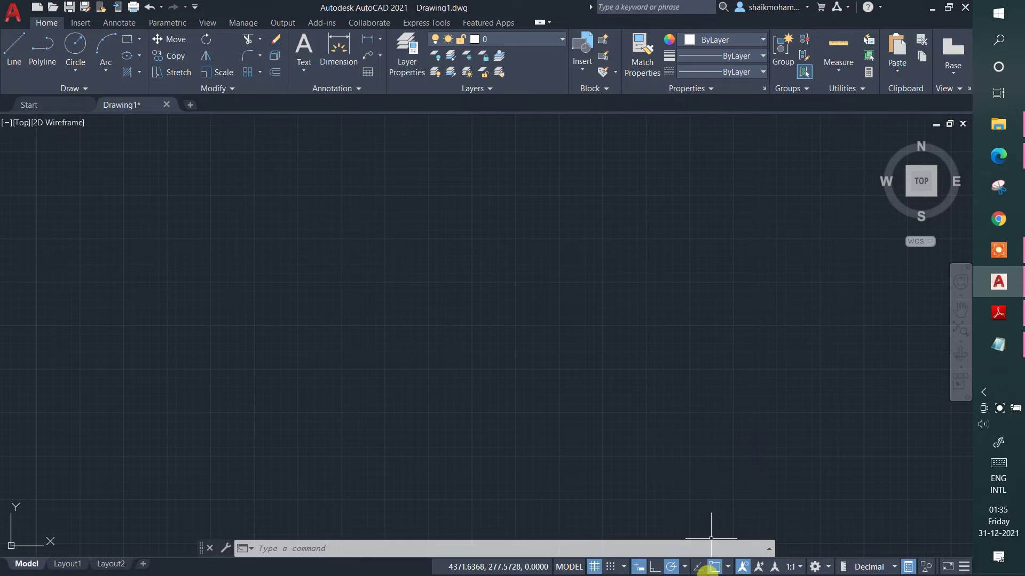
click(684, 567)
click(716, 565)
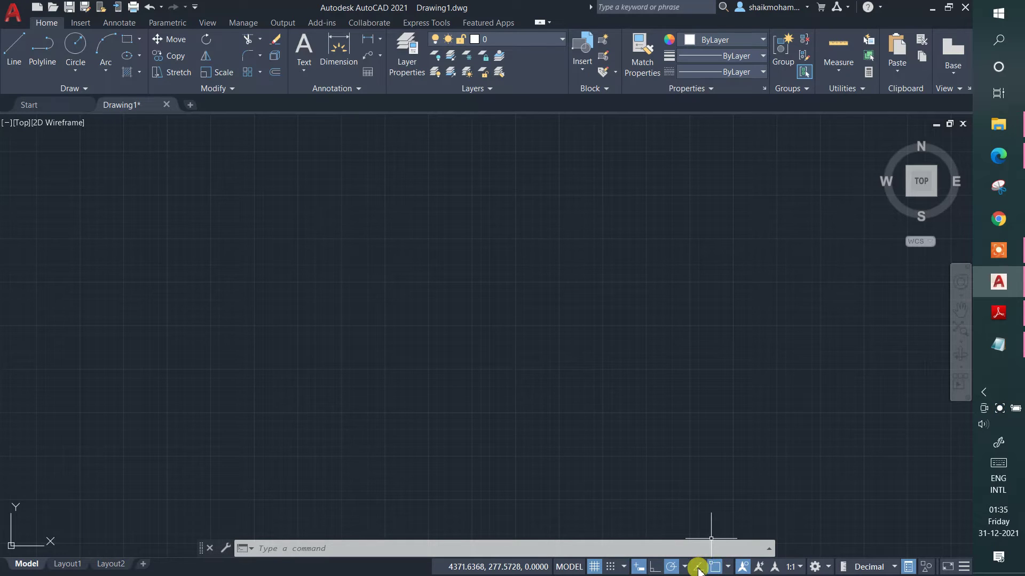
click(729, 569)
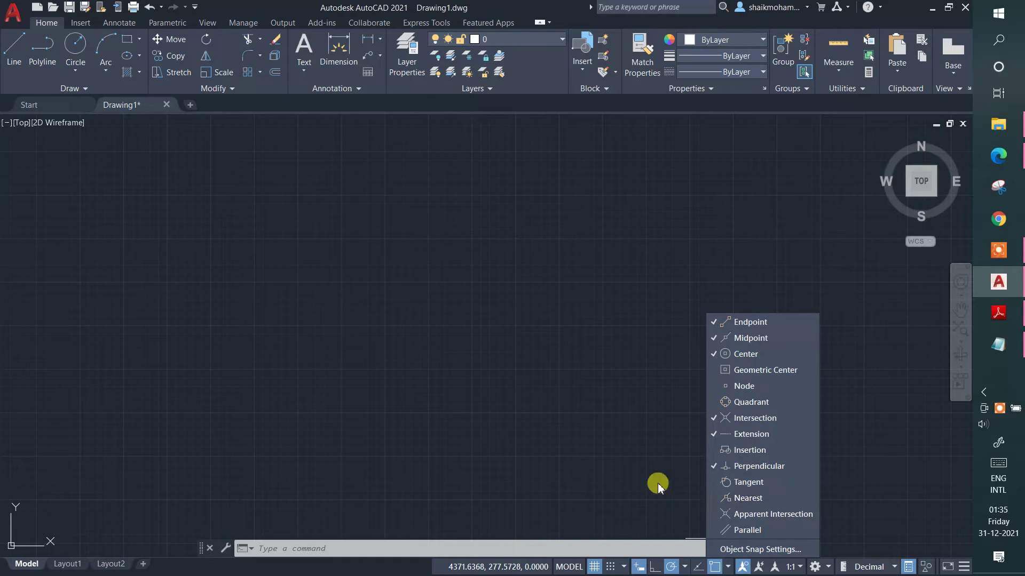
click(549, 392)
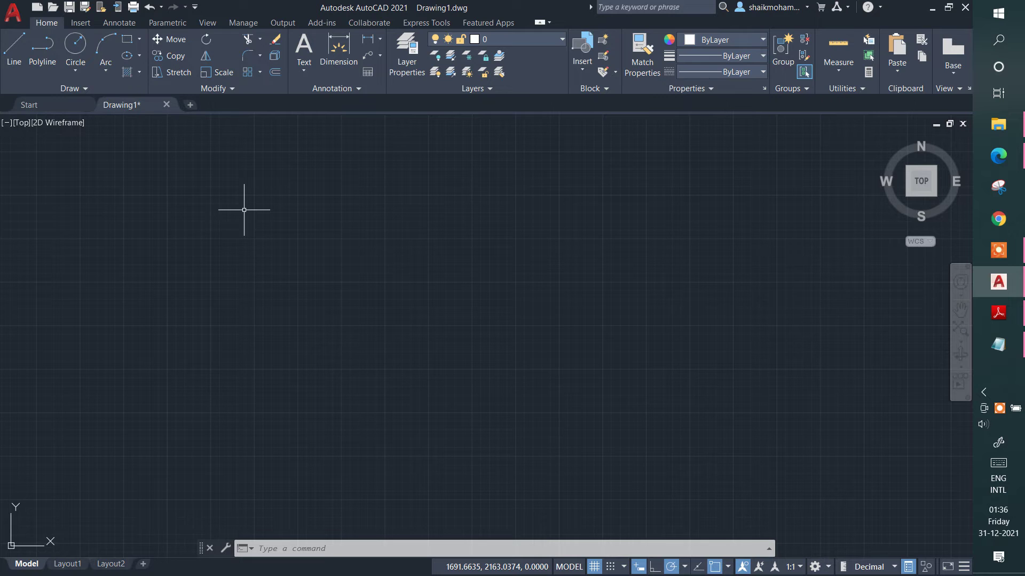
- Draw a 3.5 by 3 rectangle with RECTANG for the first room
text(RE)
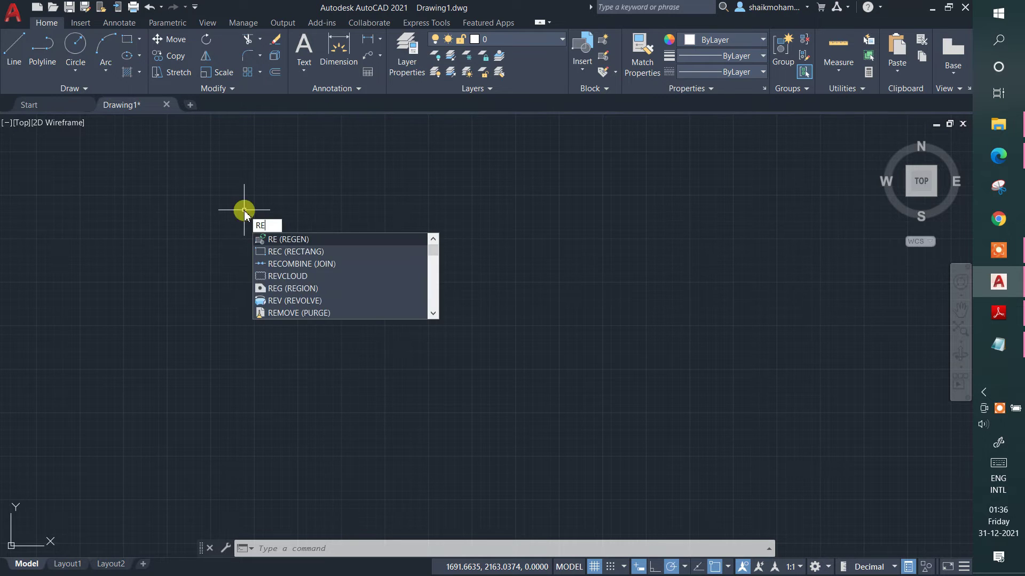
text(C)
key(Return)
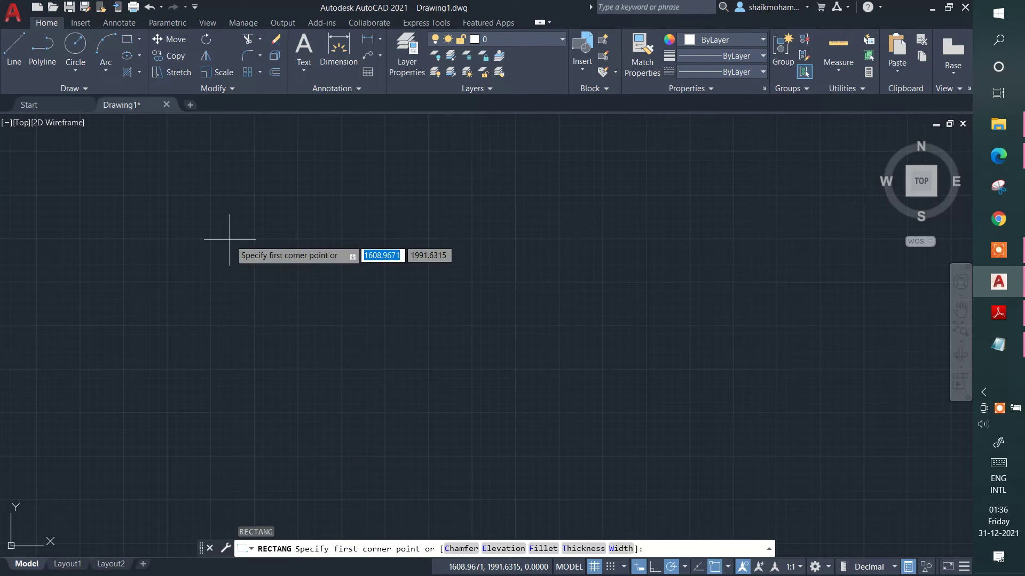
click(265, 242)
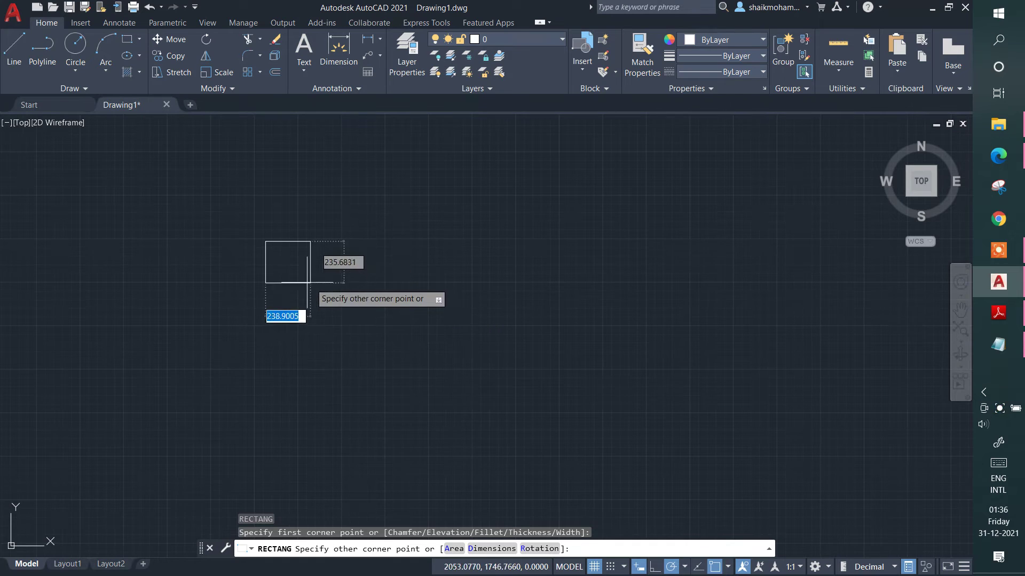
scroll(288, 267, up, 2)
scroll(283, 266, up, 2)
scroll(220, 206, up, 5)
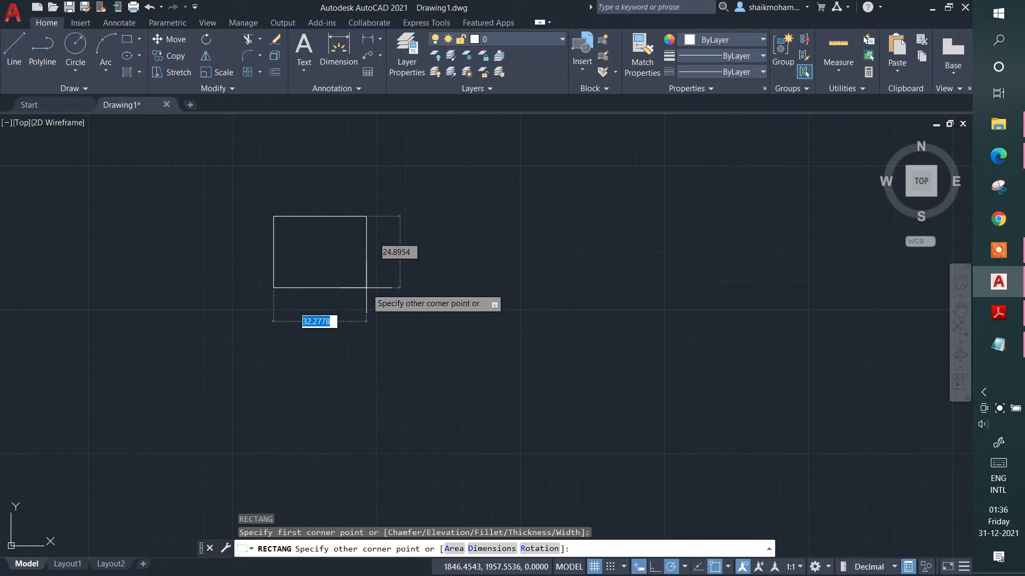
text(3.)
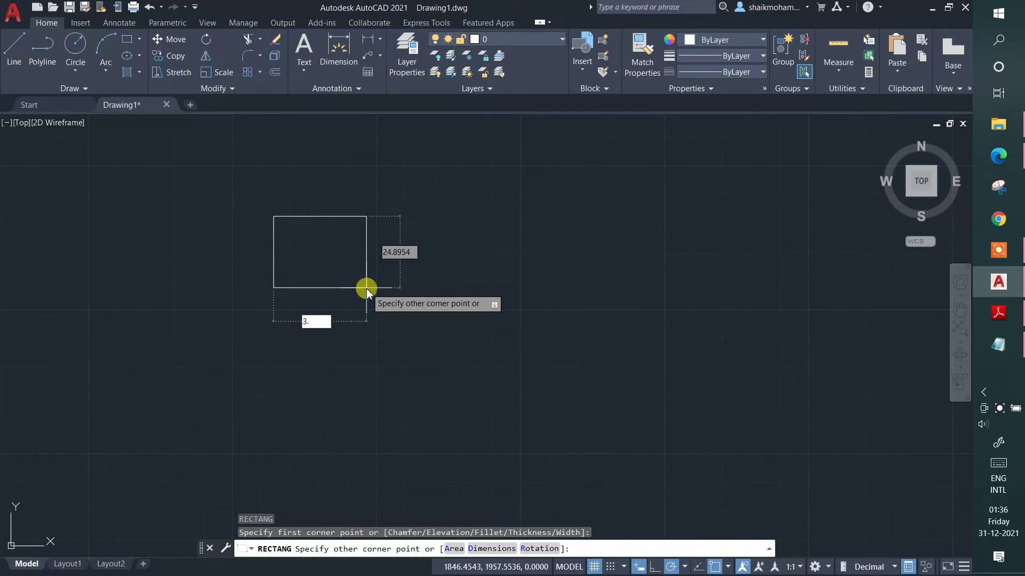
text(5)
key(Tab)
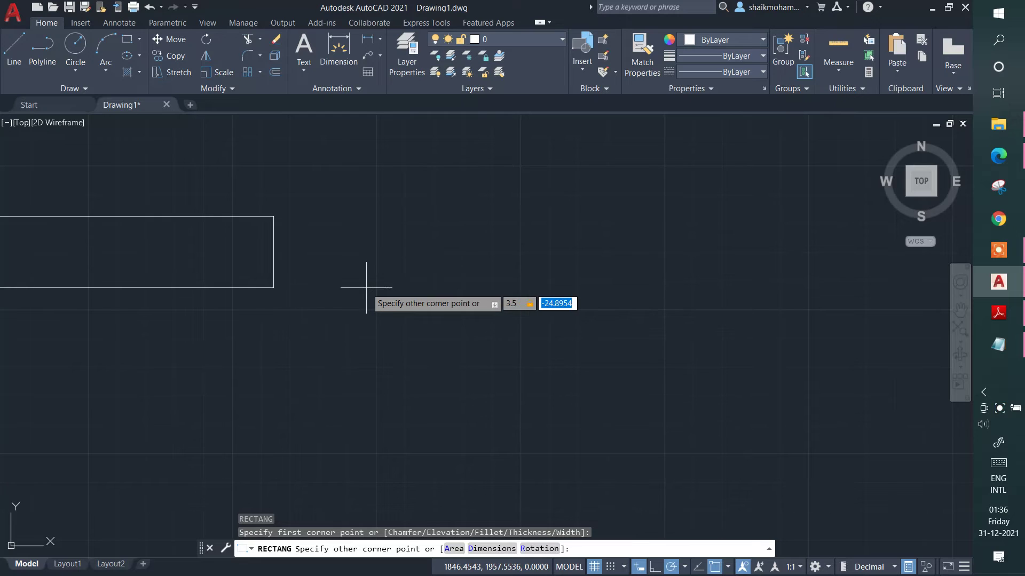
text(3)
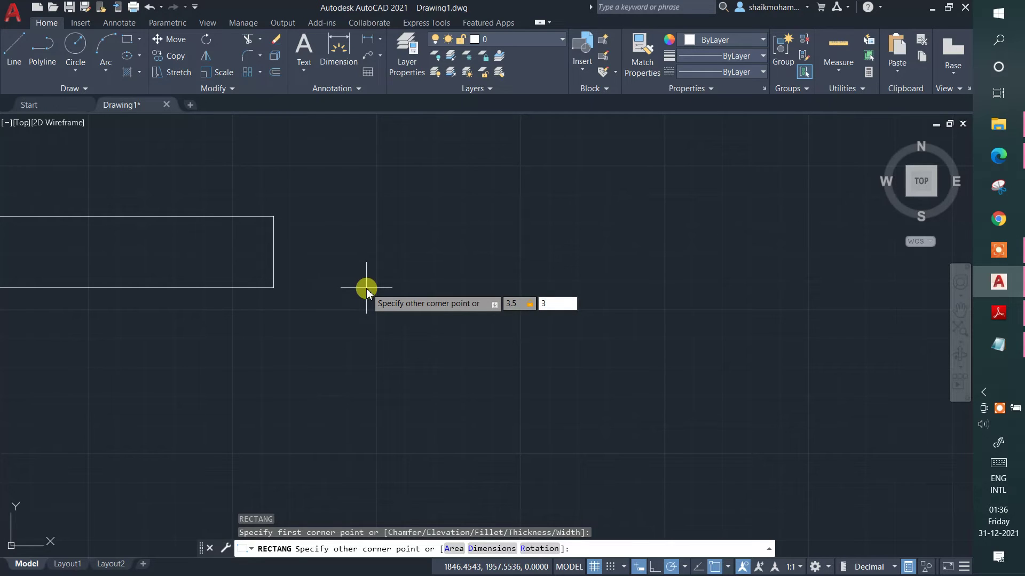
key(Return)
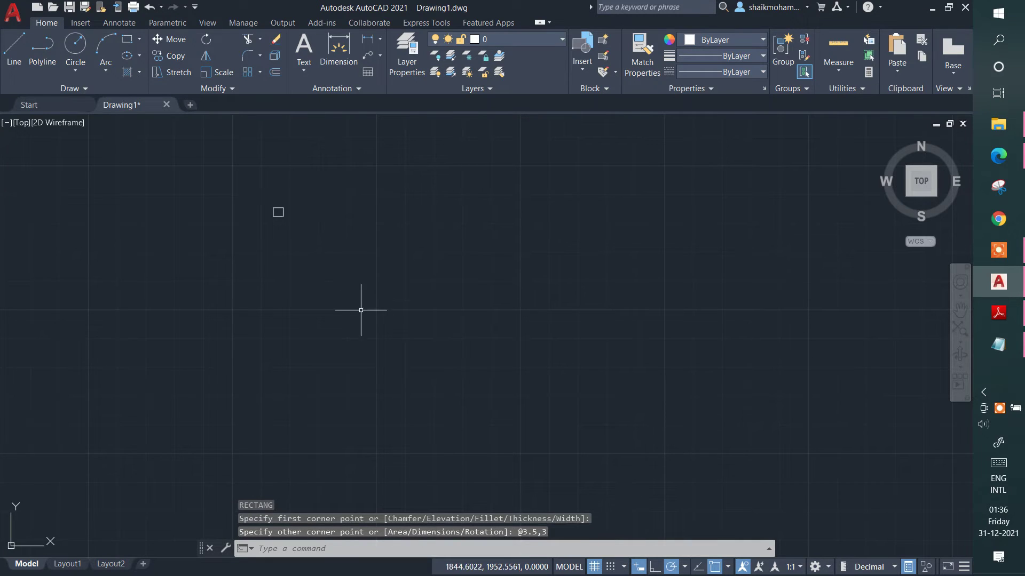
scroll(285, 211, up, 4)
- Draw a 1.4 by 1.4 square to the right of the first rectangle
scroll(293, 220, up, 4)
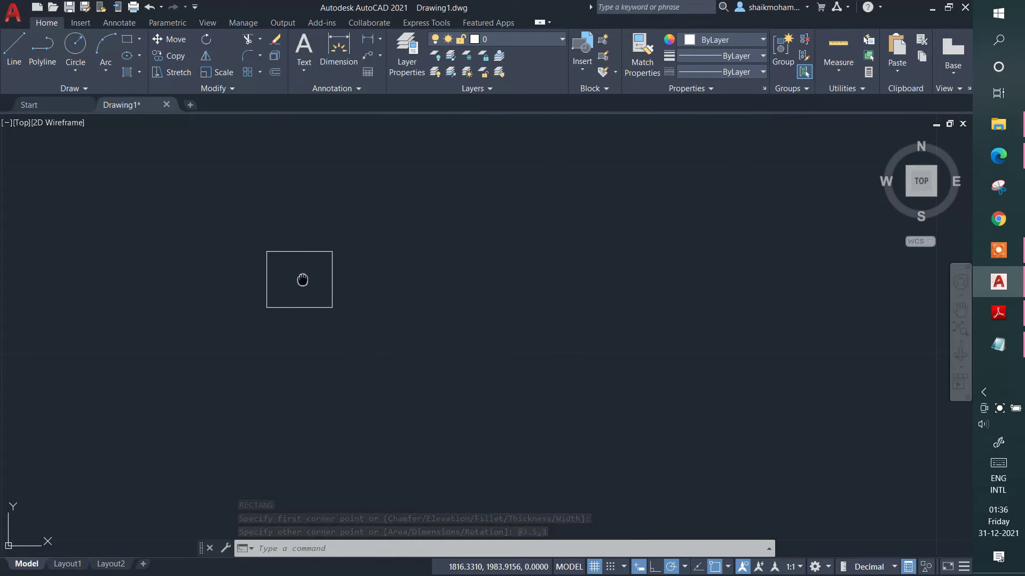
middle_drag(302, 279, 227, 243)
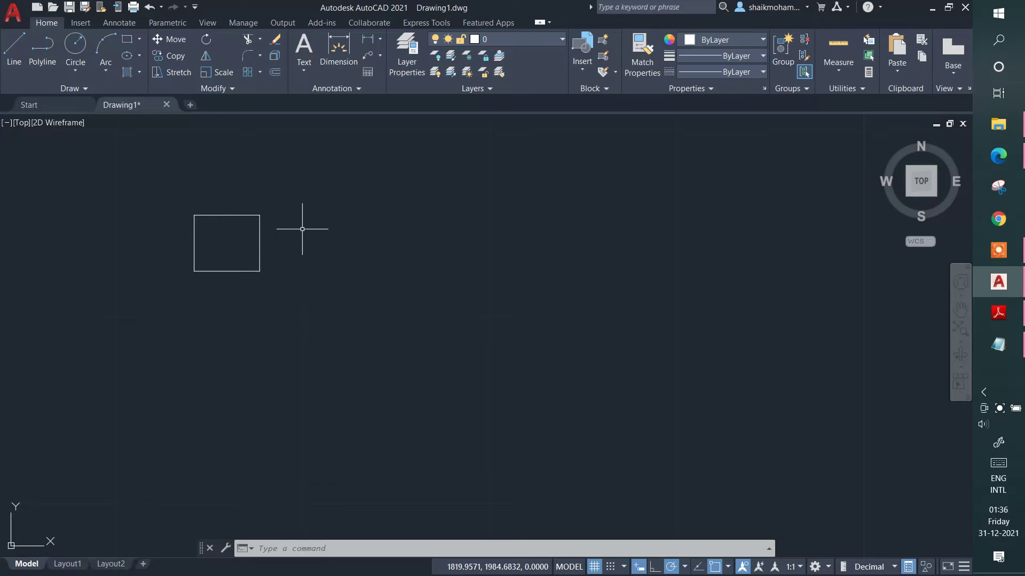
text(rec)
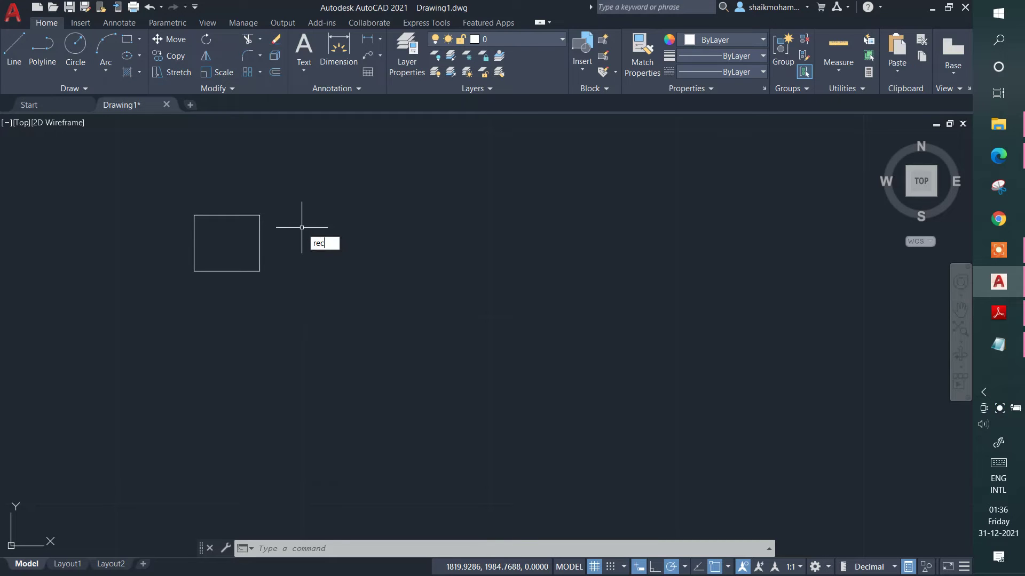
key(Return)
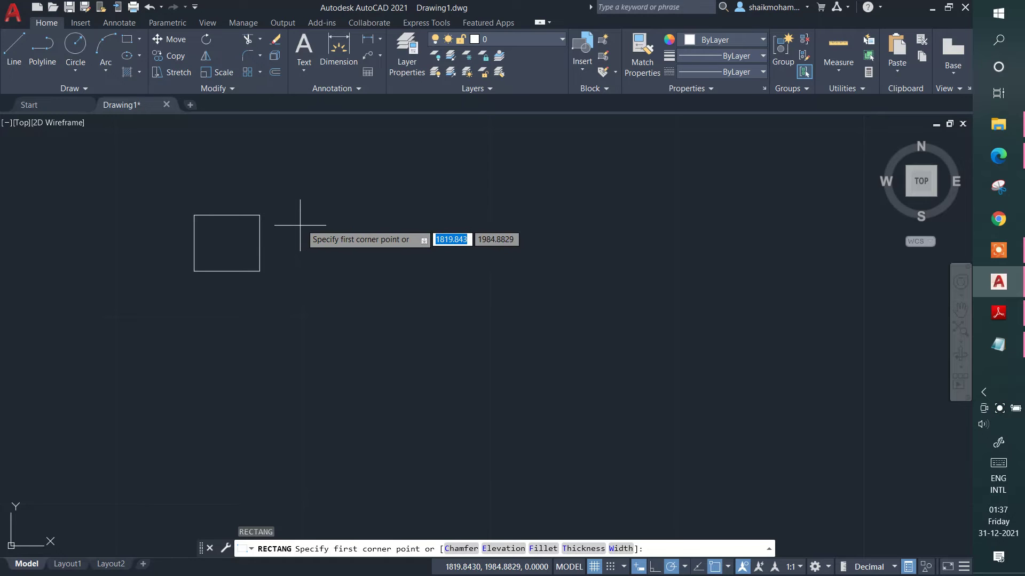
click(335, 218)
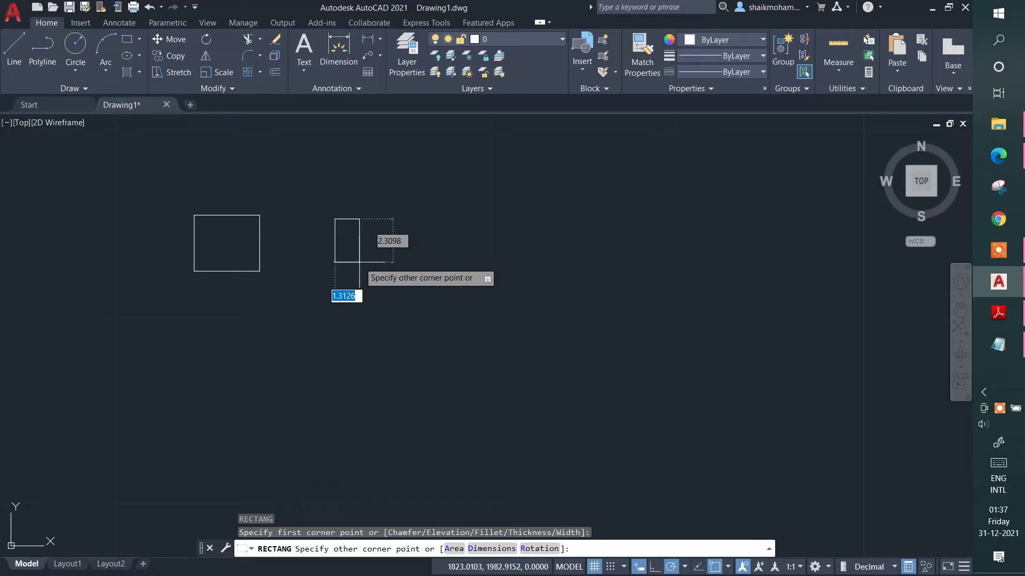
text(1)
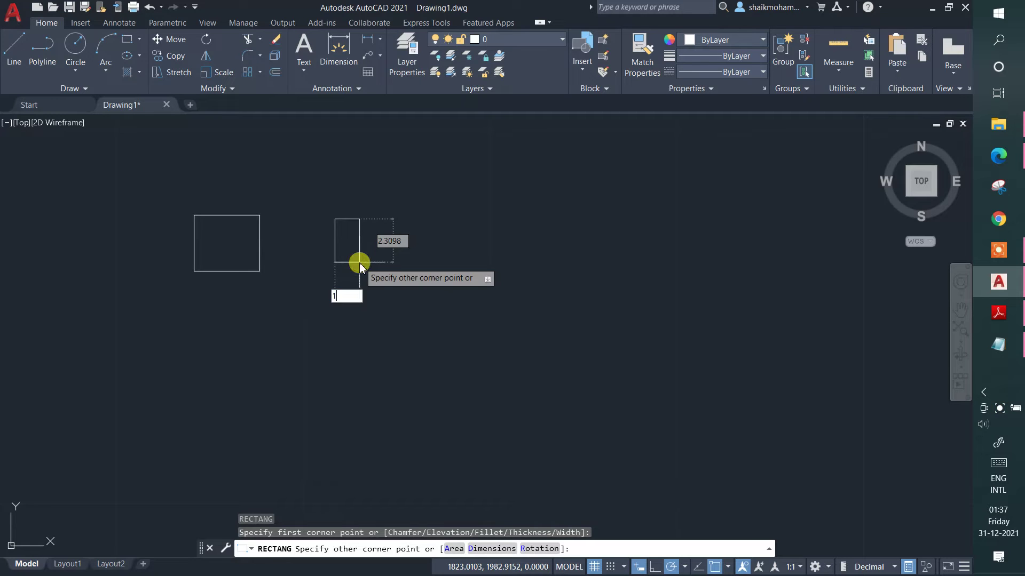
text(.4)
key(Tab)
text(1)
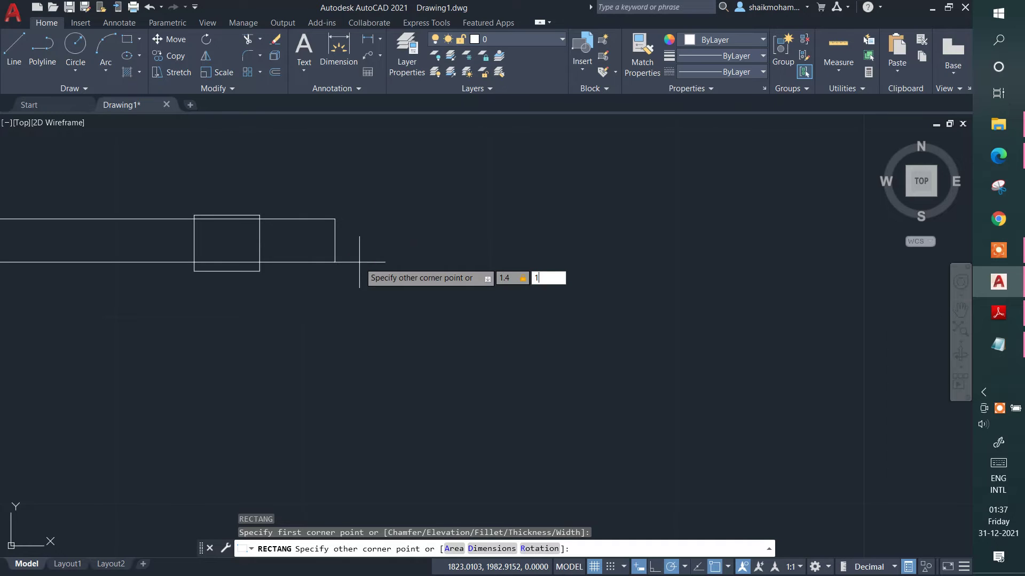
text(.4)
key(Return)
- Review the minimum room sizes in Notepad, remove a blank line under L x B, then minimize it
click(1005, 340)
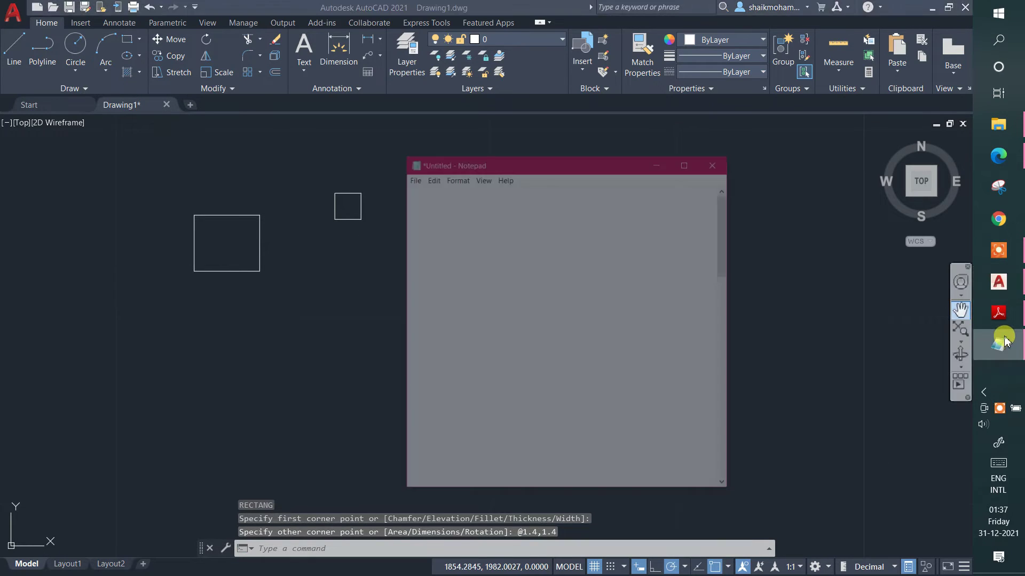
mouse_move(654, 249)
mouse_down()
mouse_move(658, 373)
mouse_move(659, 363)
mouse_up()
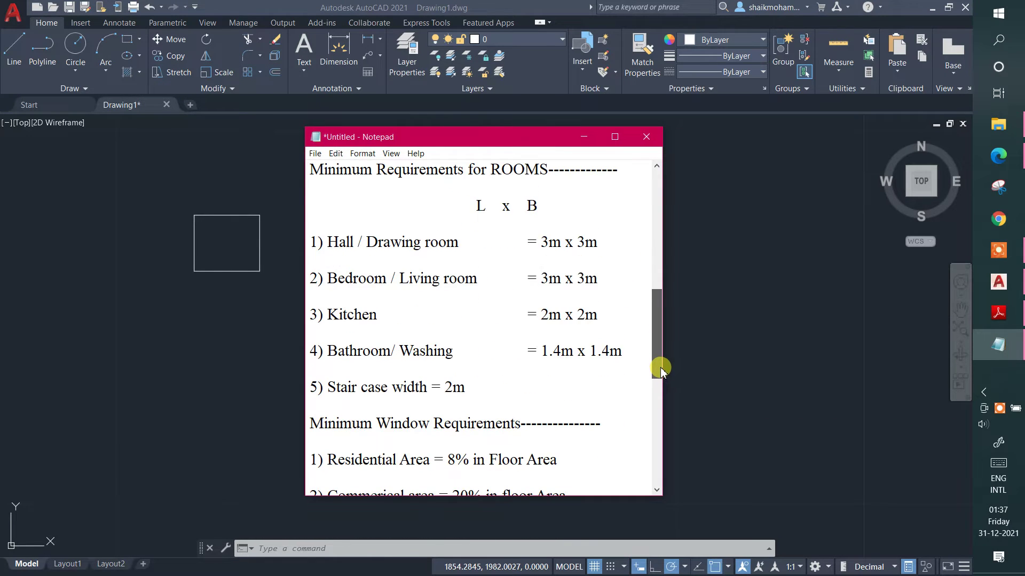
click(471, 234)
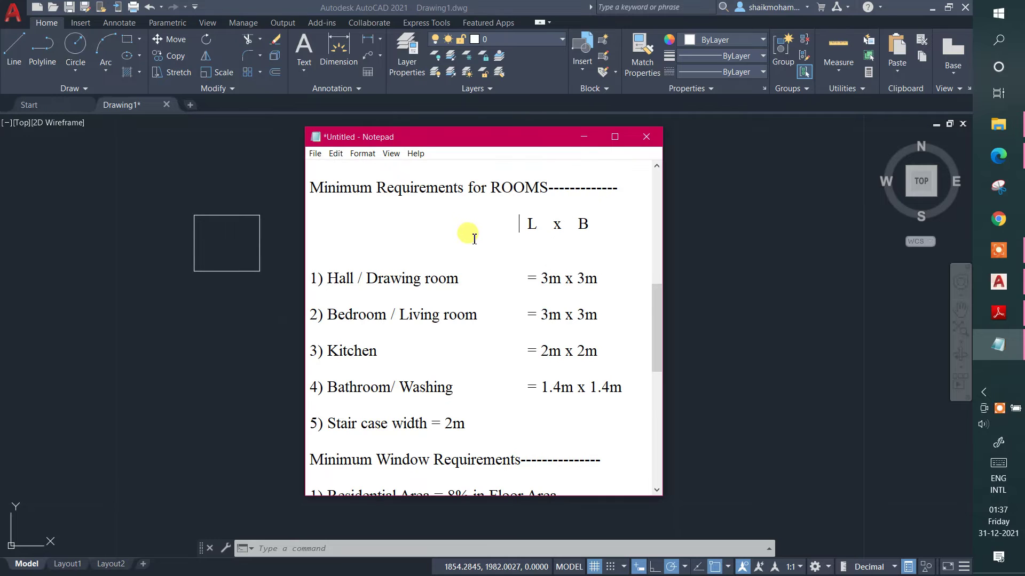
key(BackSpace)
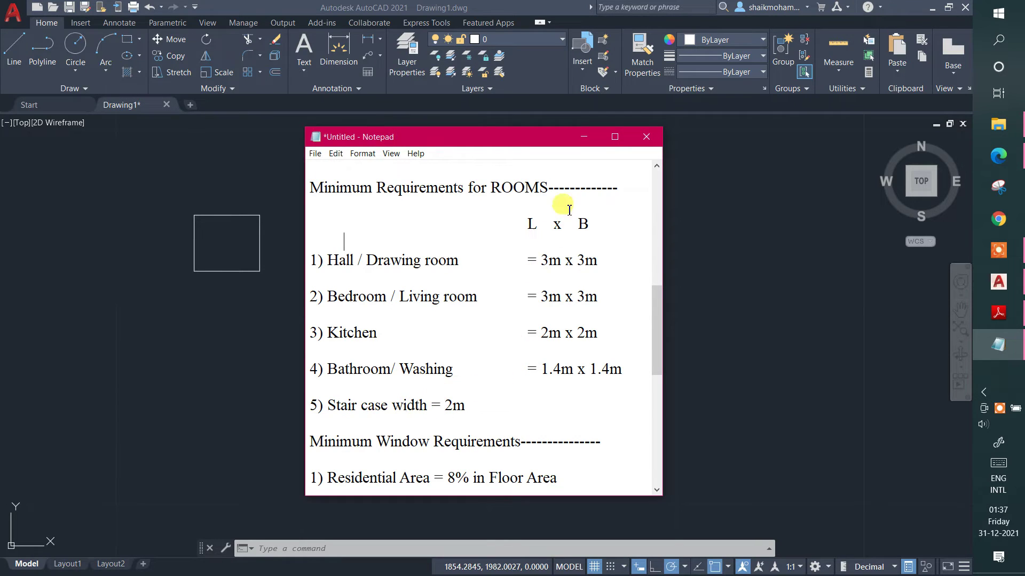
click(585, 140)
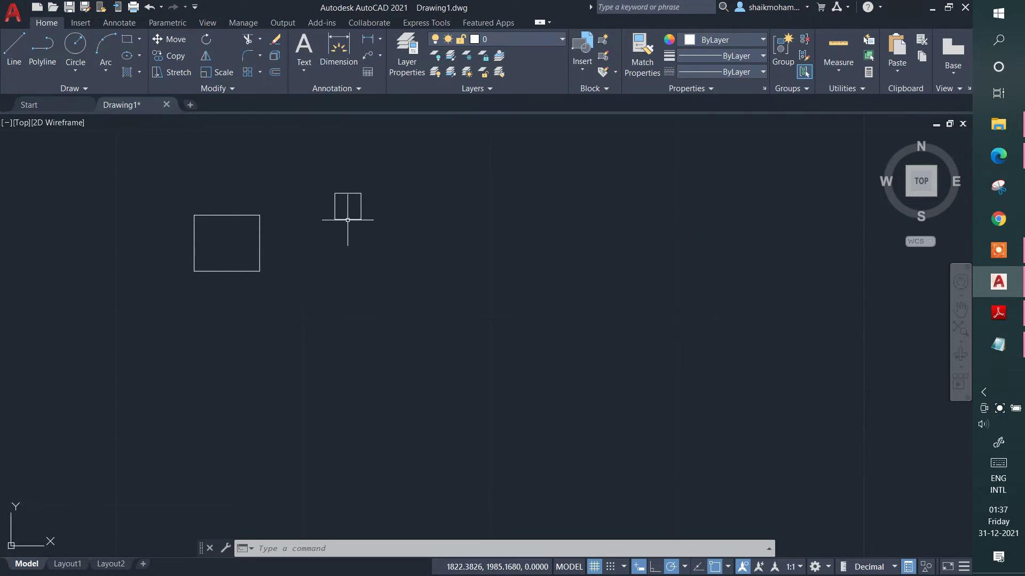
- Delete the stray thin line drawn below the small square
click(318, 181)
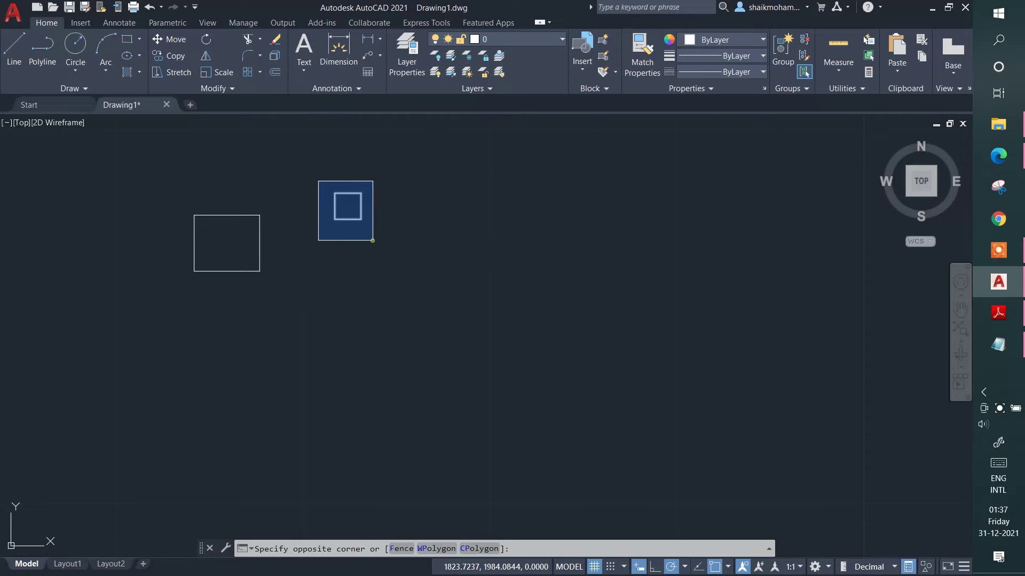
click(373, 240)
key(space)
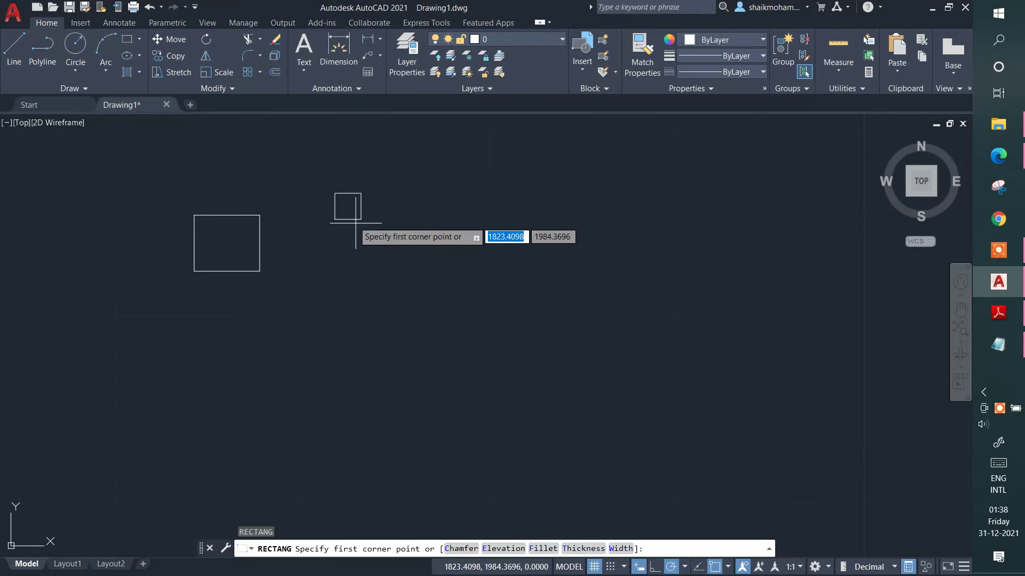
click(348, 218)
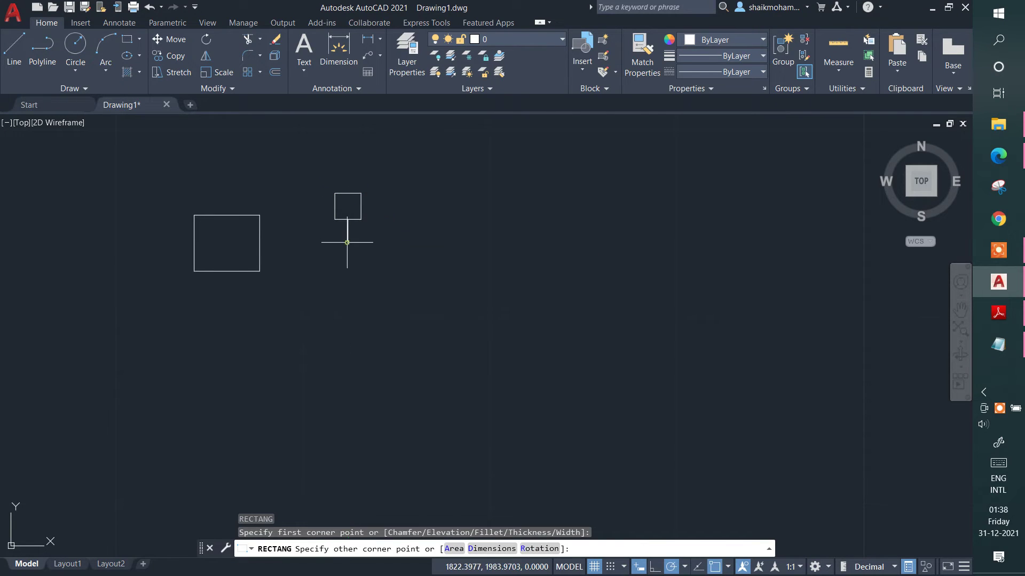
click(348, 243)
click(336, 220)
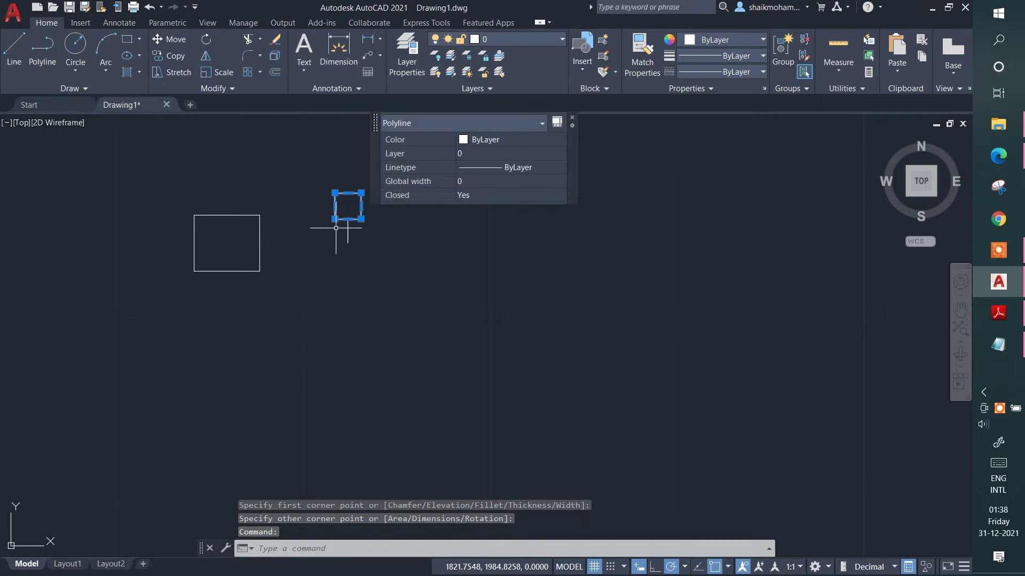
key(Escape)
click(358, 224)
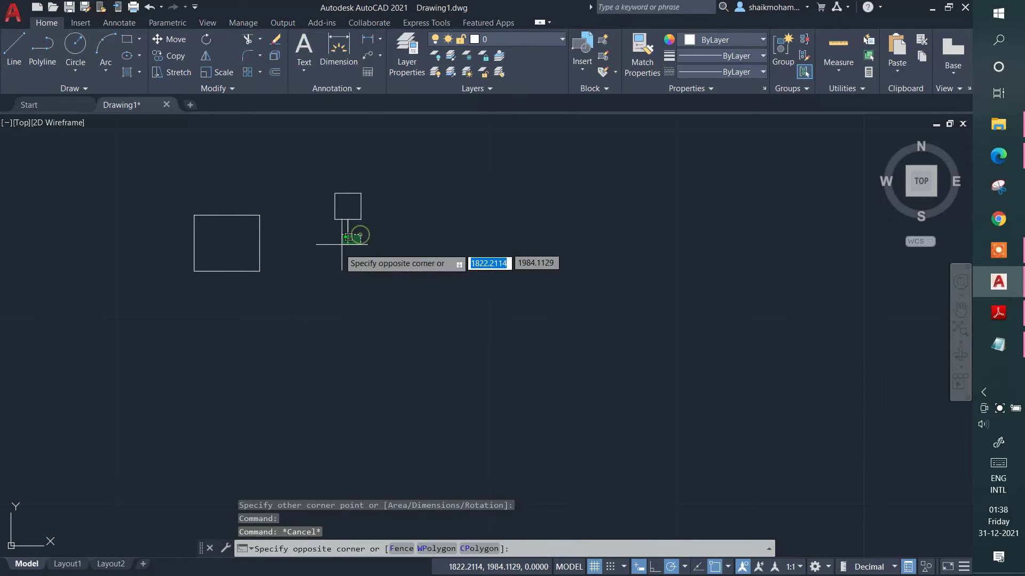
click(336, 247)
key(Delete)
- Move the 1.4 square down-left beside the first rectangle, tops aligned
click(327, 165)
click(388, 237)
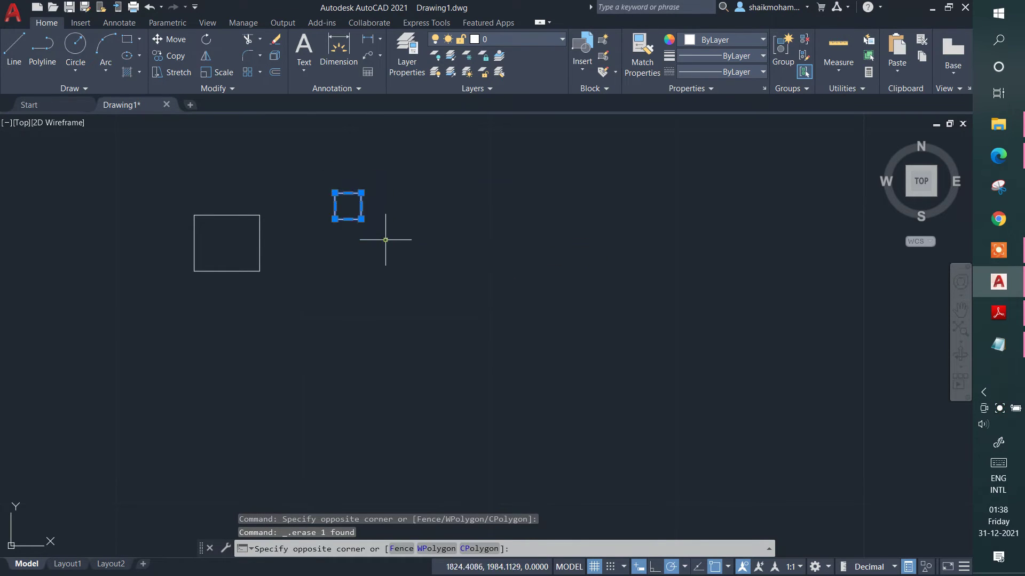
text(m)
key(Return)
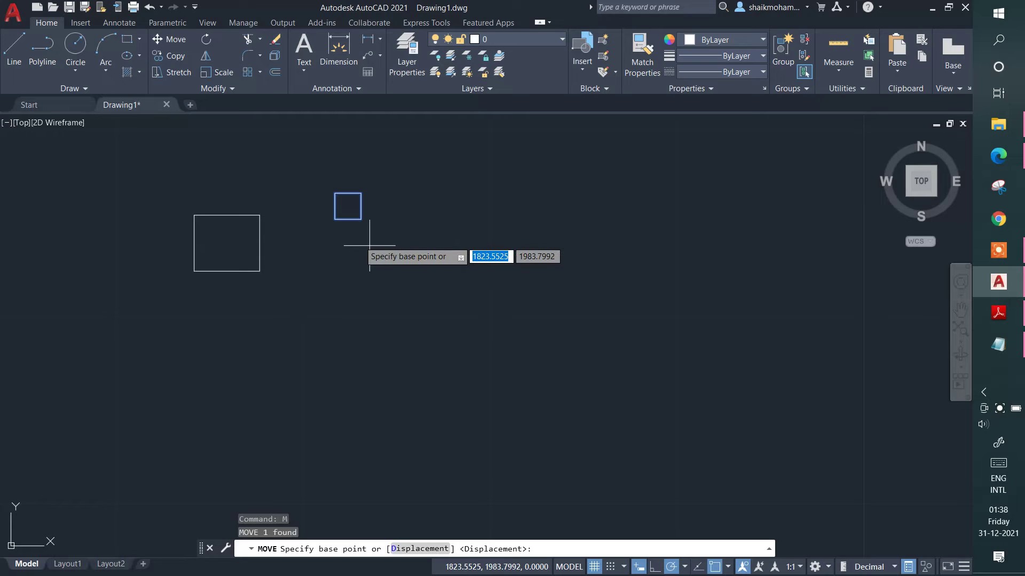
text(m)
key(Return)
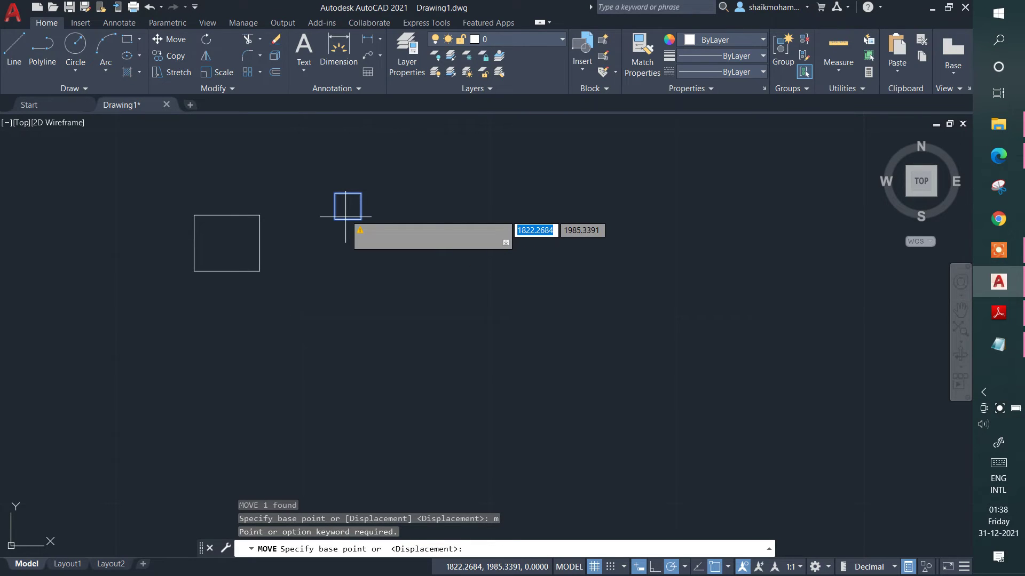
click(345, 217)
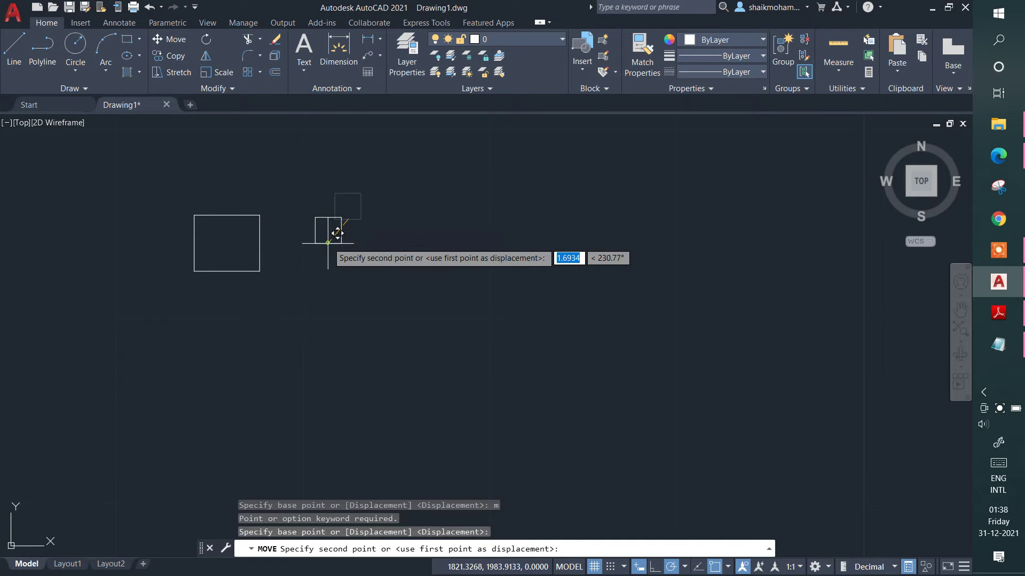
click(337, 233)
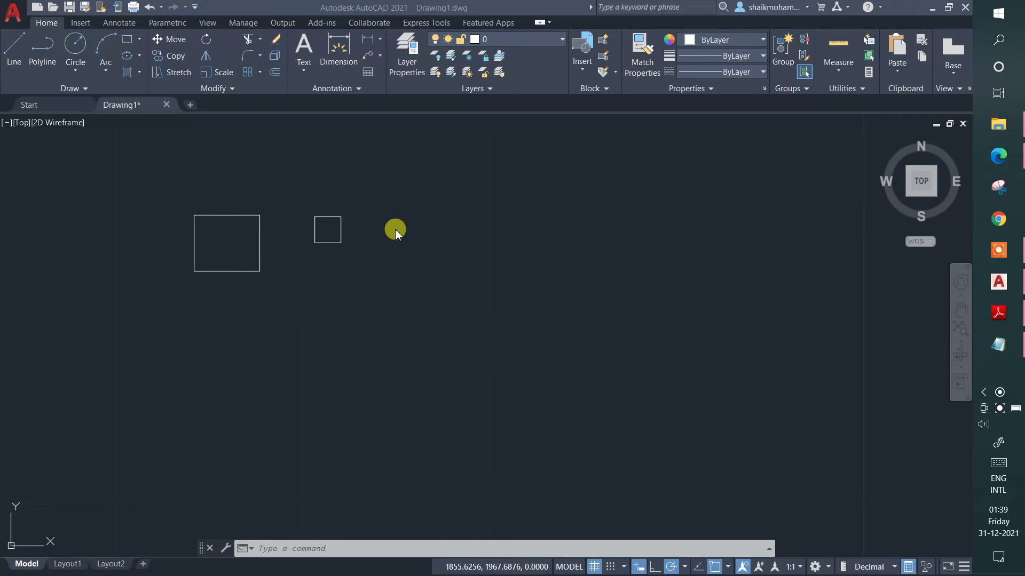
text(REC)
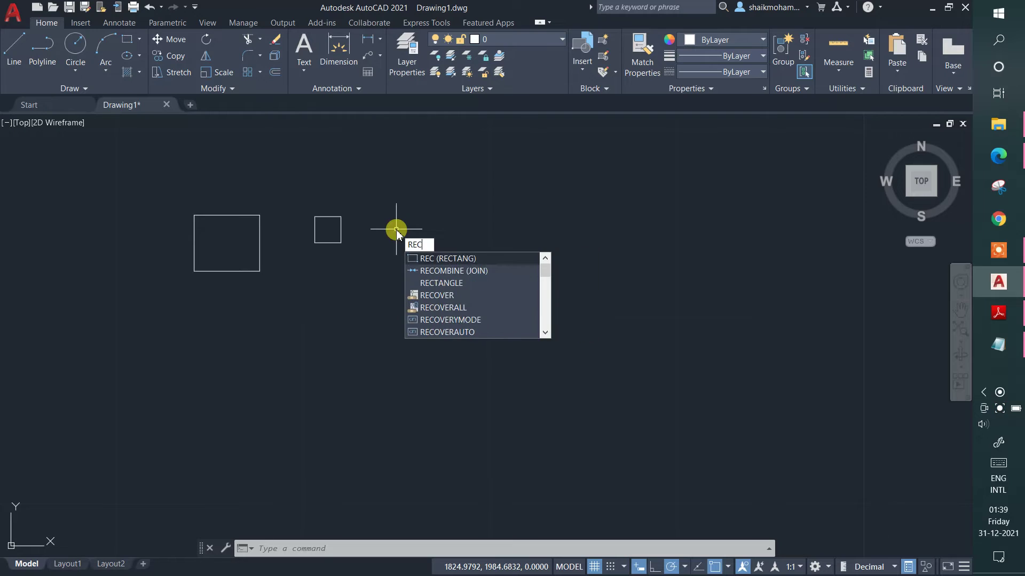
- Draw a 3 by 3 room rectangle to the right of the small square
key(Return)
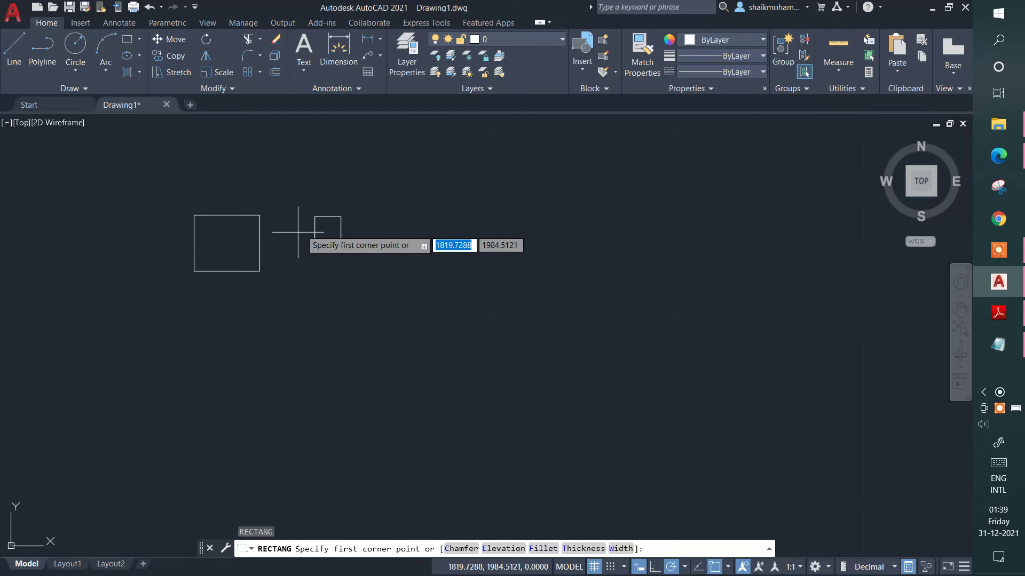
click(380, 220)
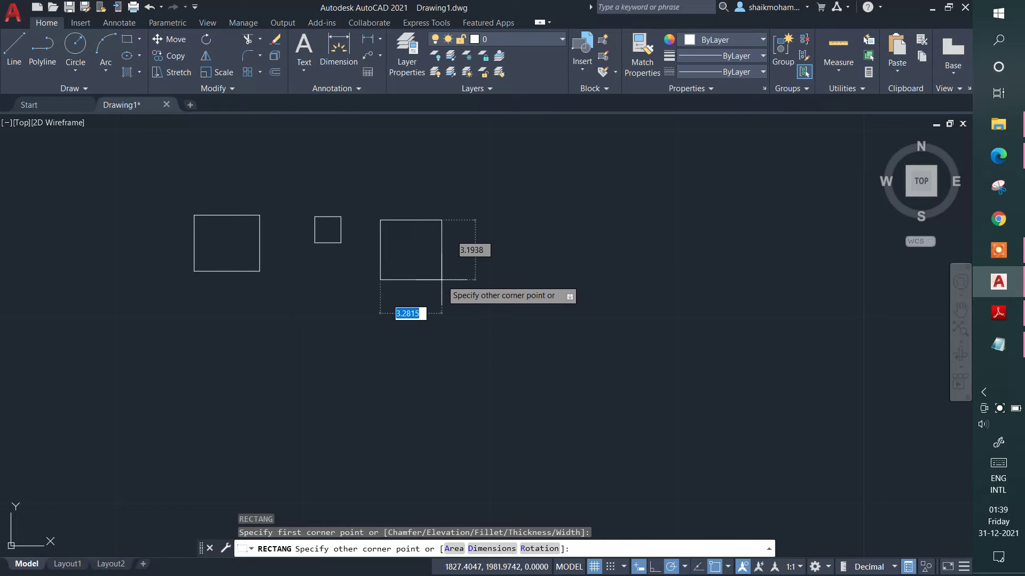
text(3)
key(Tab)
text(3)
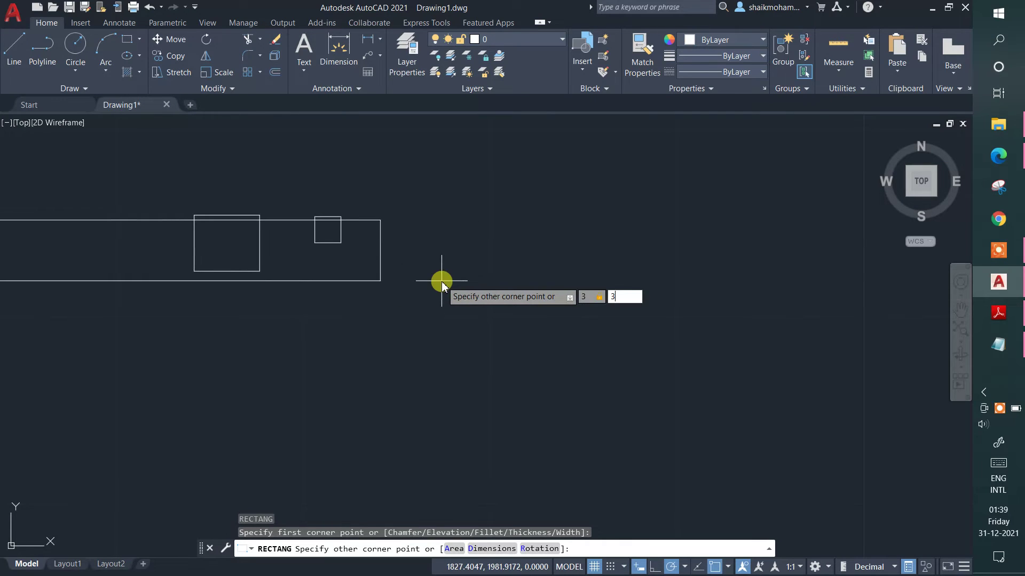
key(Return)
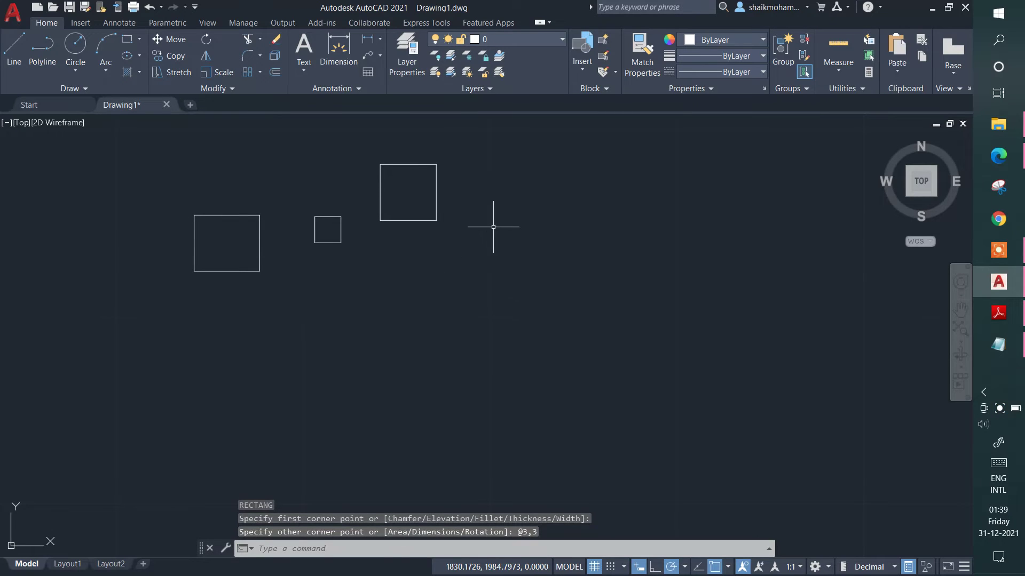
- Draw another 1.4 by 1.4 square beside the 3 by 3 room
text(RE)
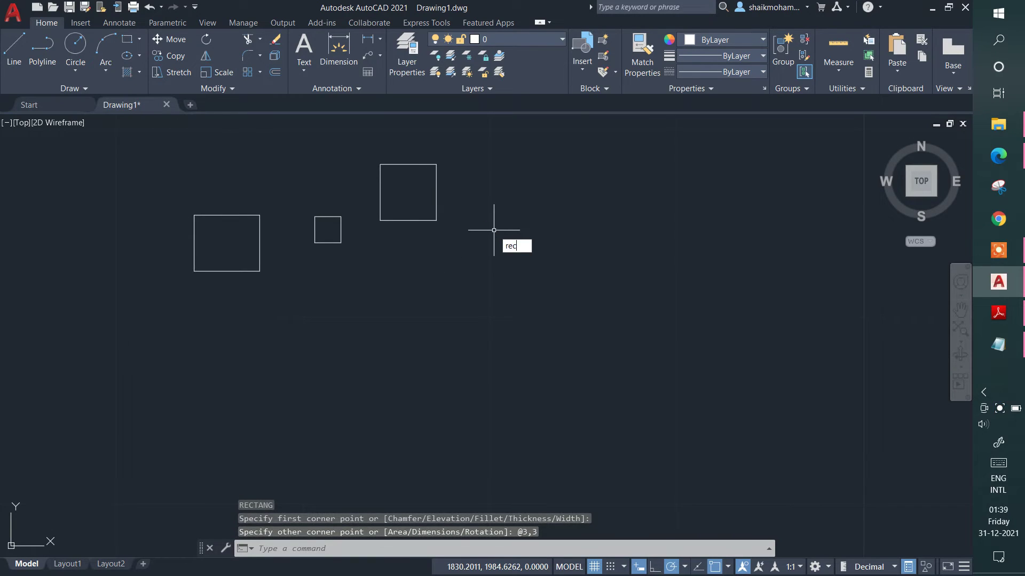
text(C)
key(Return)
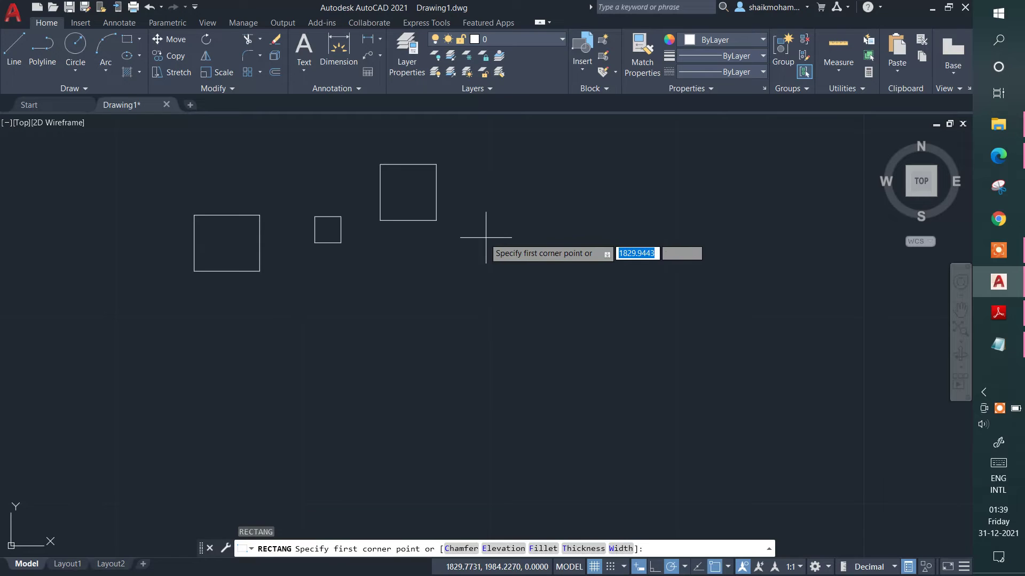
click(471, 229)
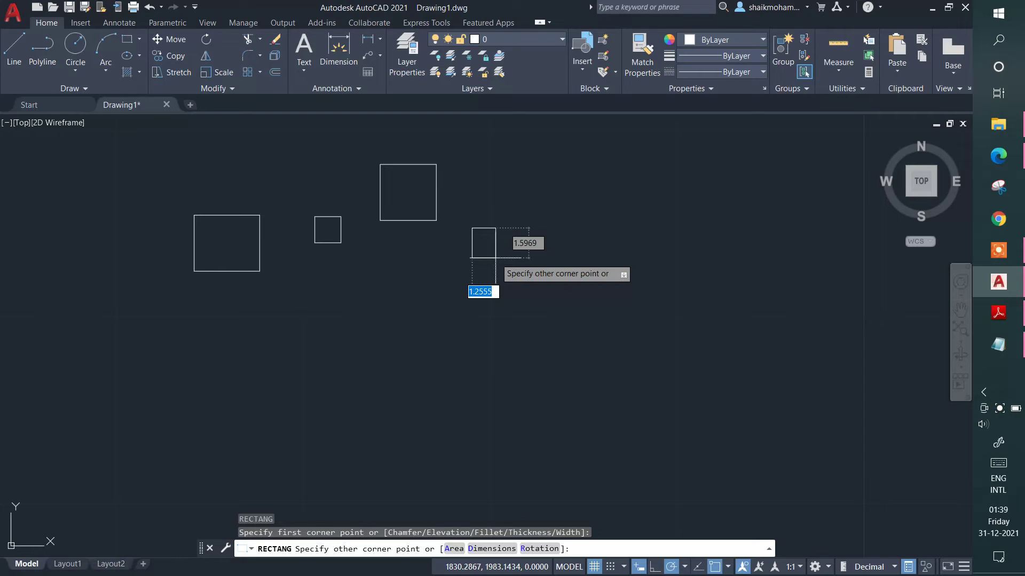
text(1.4)
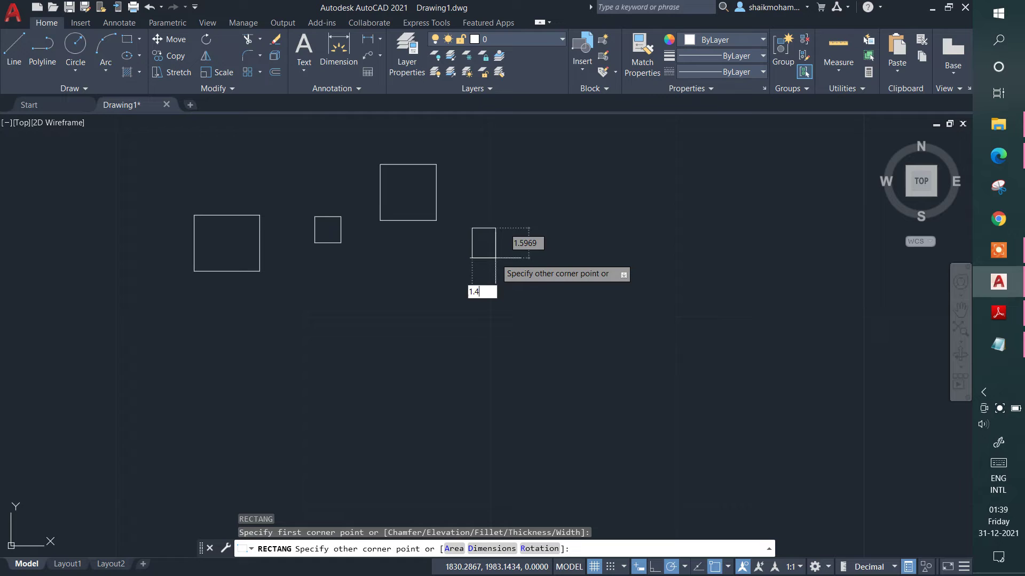
key(Tab)
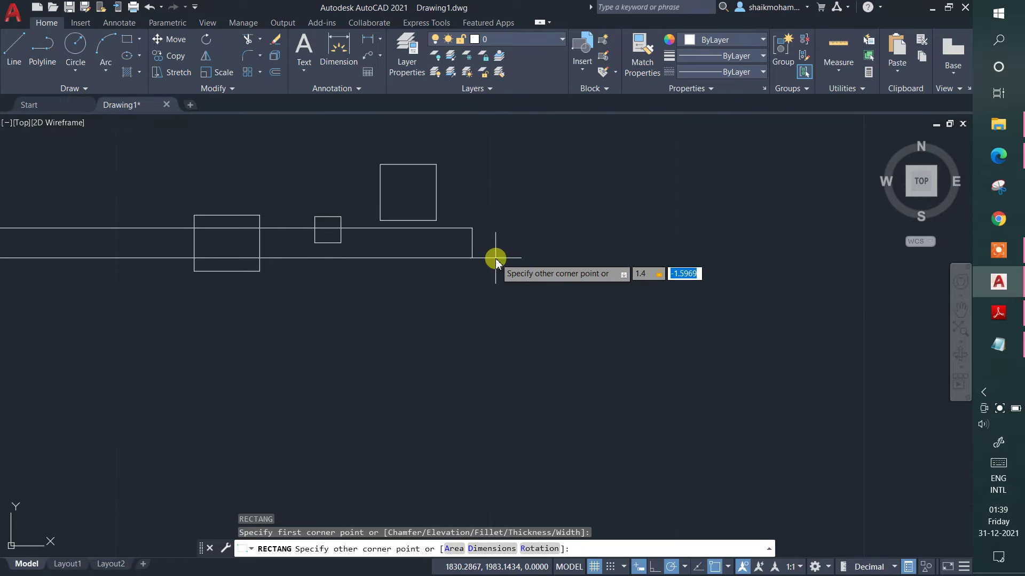
key(Return)
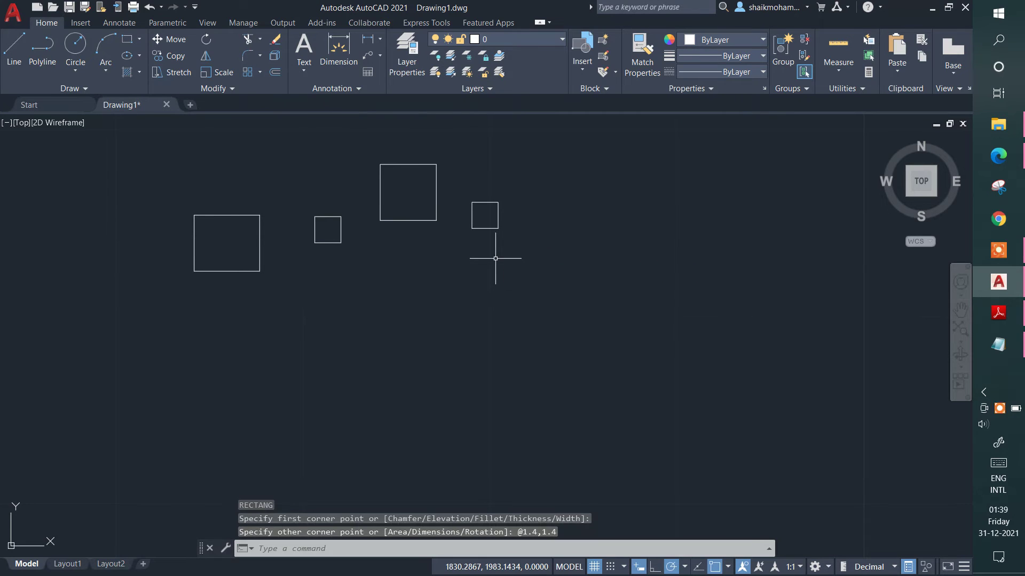
drag(350, 153, 549, 233)
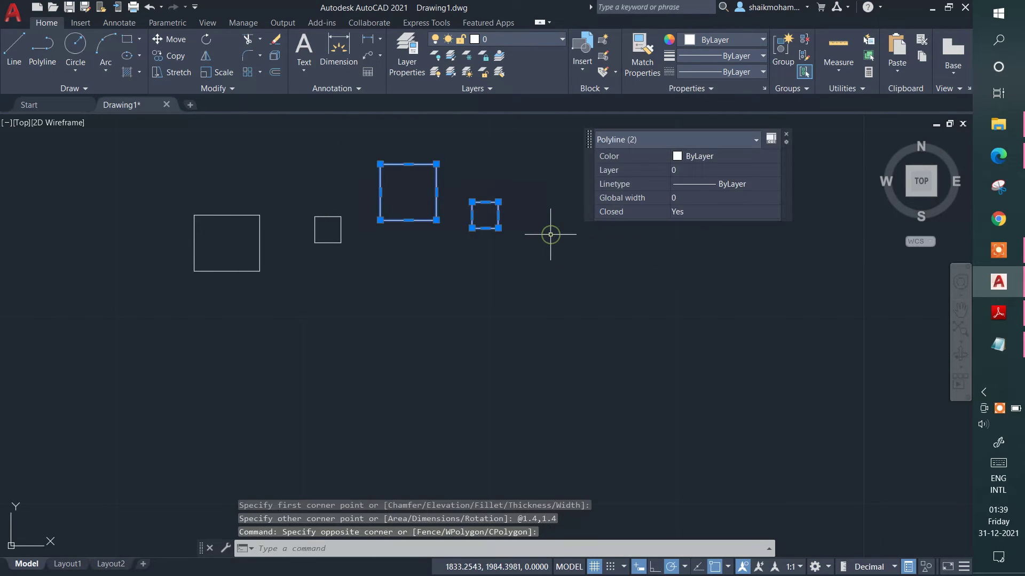
- Move the two new rectangles down into the row and raise the small square level with them
text(m)
key(Return)
click(436, 220)
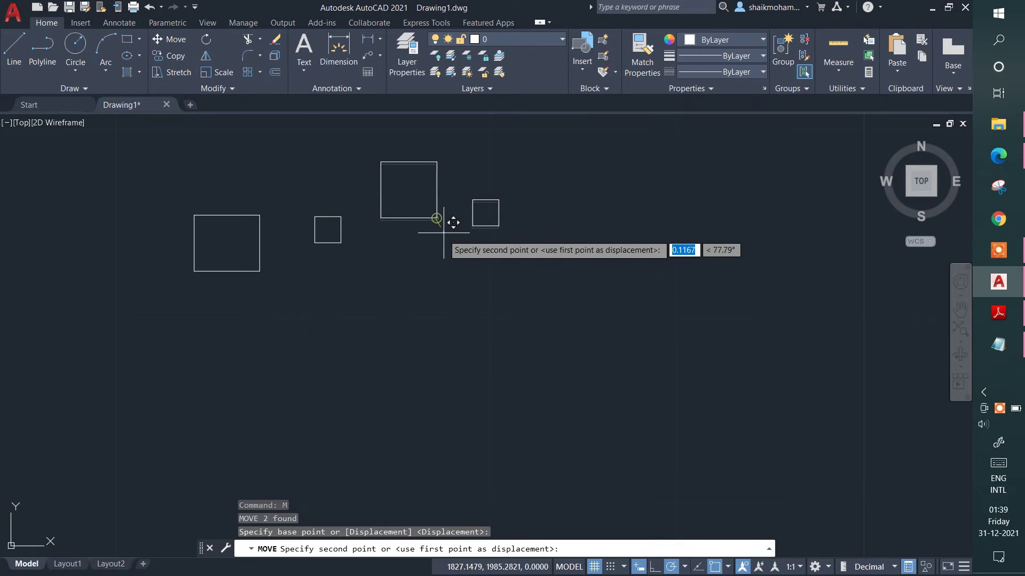
click(436, 275)
click(467, 241)
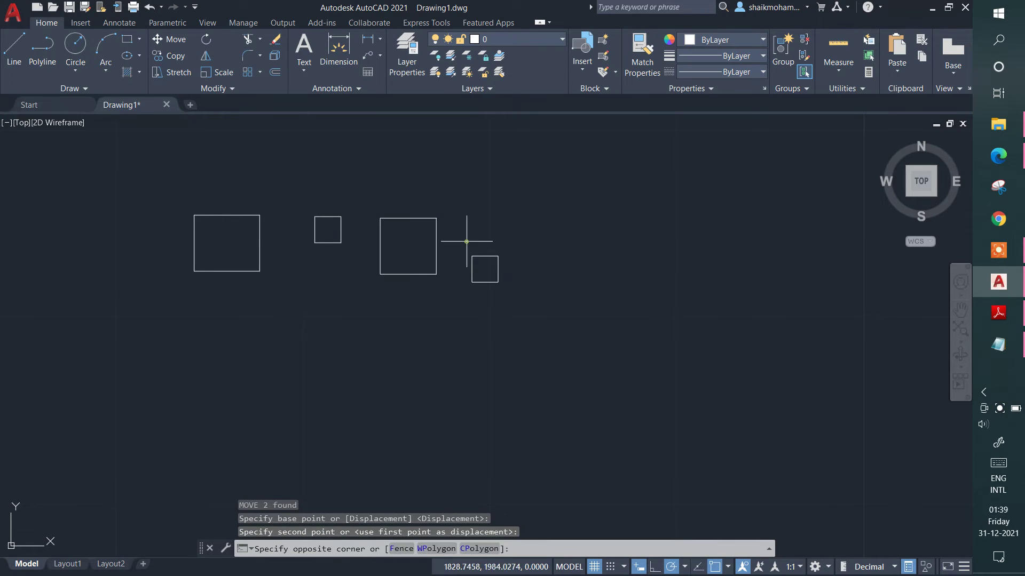
click(517, 291)
text(m)
key(Return)
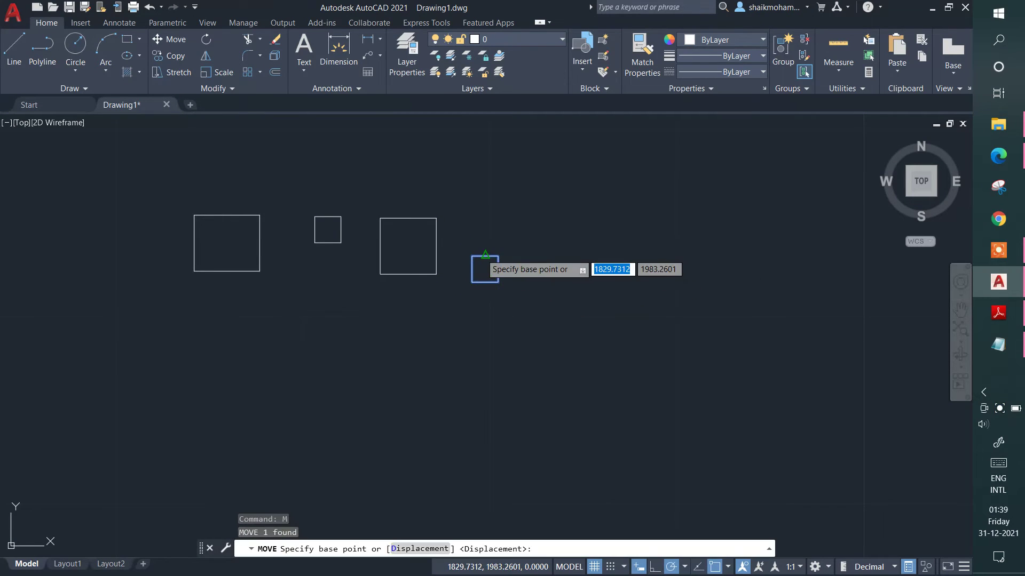
click(484, 252)
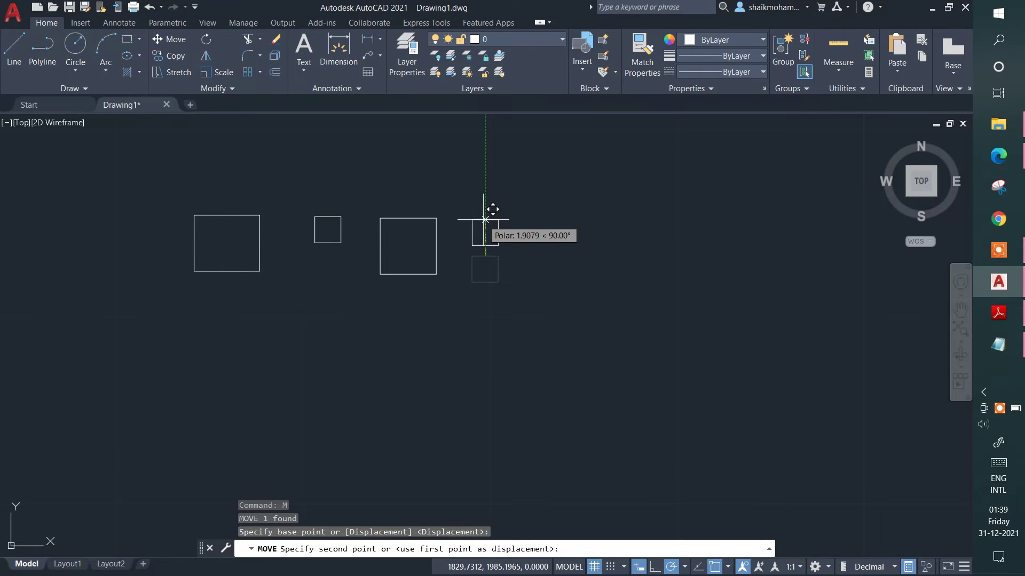
click(494, 227)
- Zoom and pan to frame all four room rectangles in one row
scroll(613, 203, down, 2)
scroll(387, 273, up, 2)
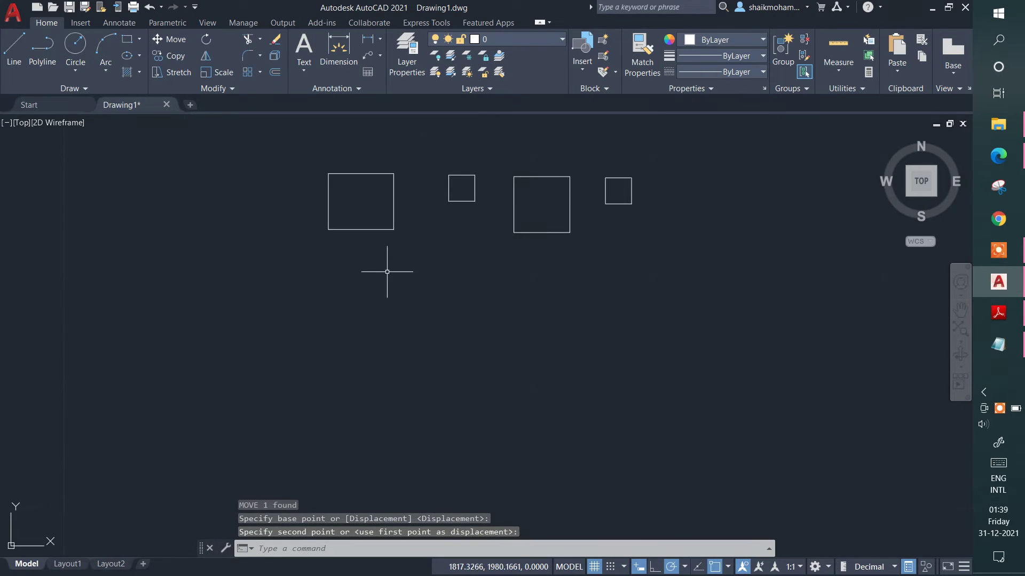
scroll(368, 204, up, 2)
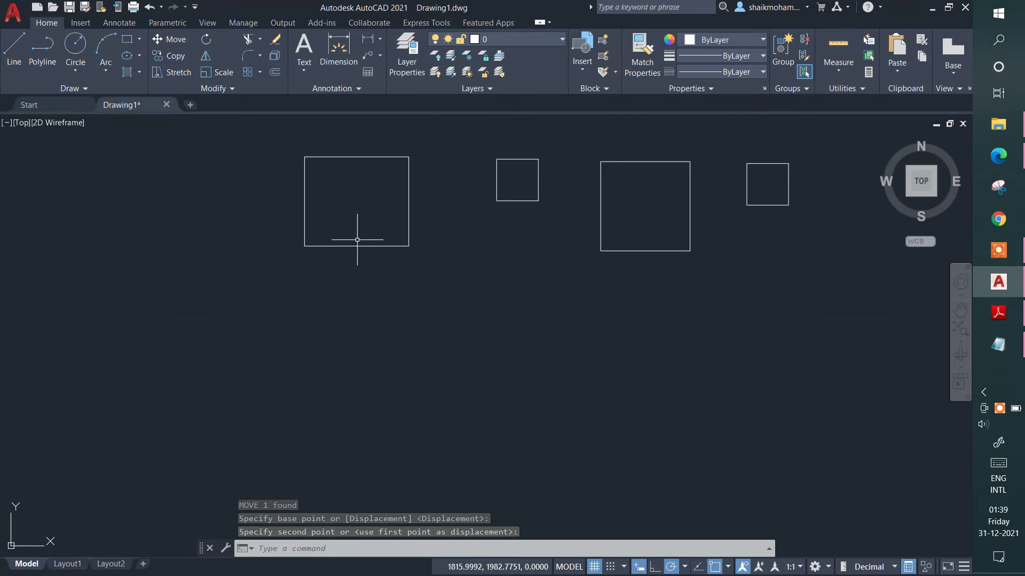
middle_drag(400, 274, 348, 274)
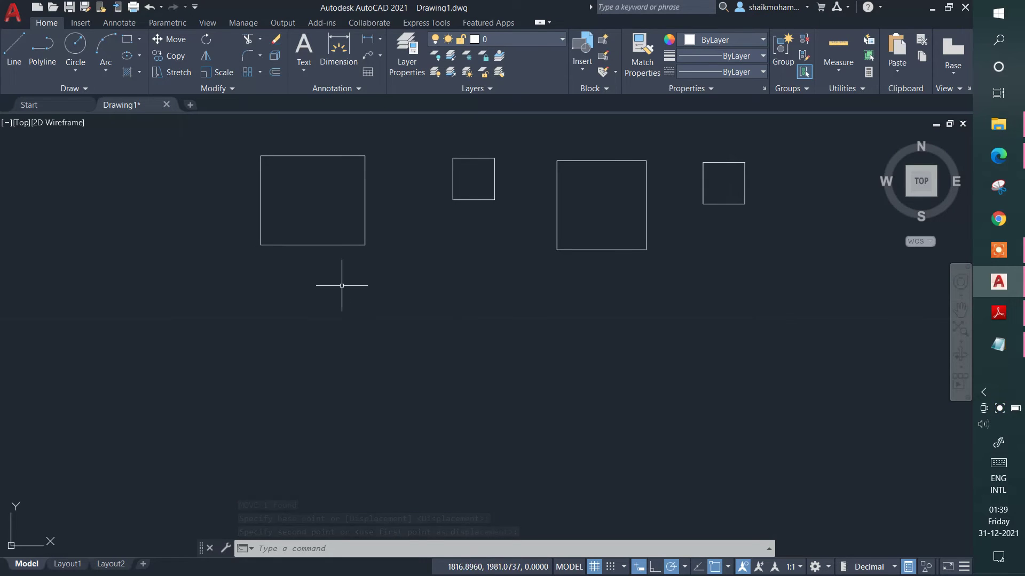
text(re)
key(Return)
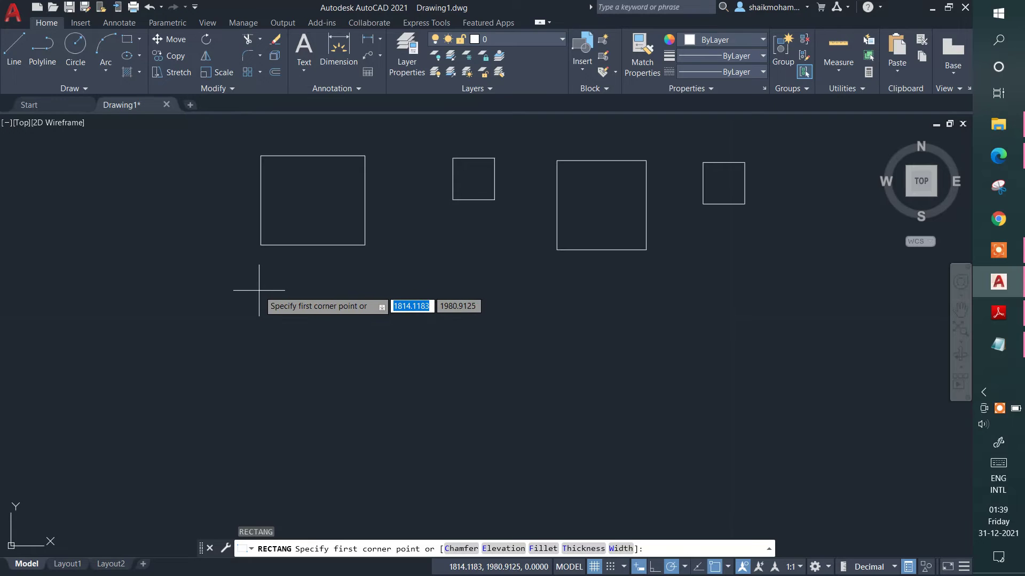
- Discard the unfinished rectangle below the rooms, recentre the view, and start the DIM command
click(258, 291)
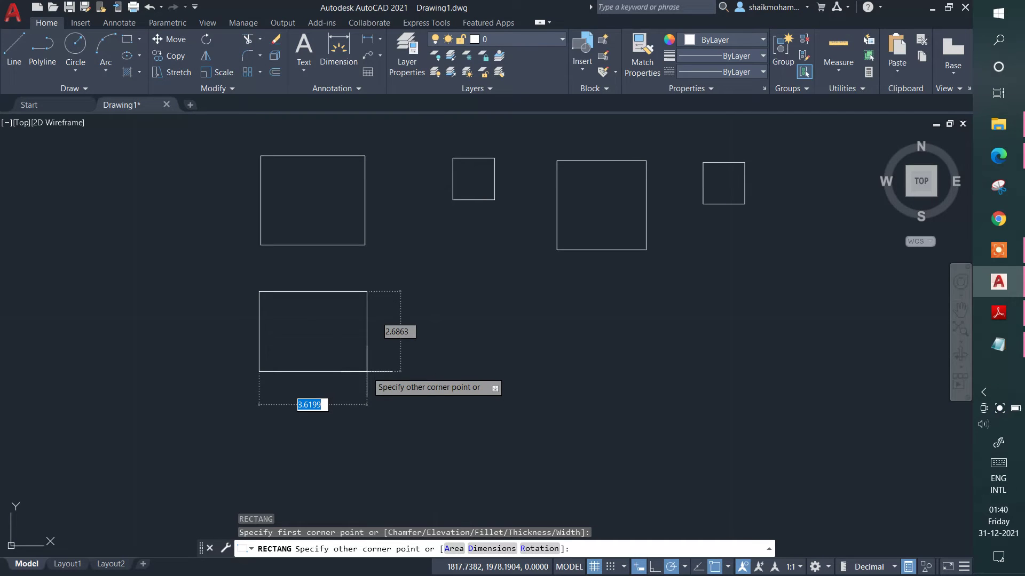
text(3.5)
key(Escape)
key(Escape)
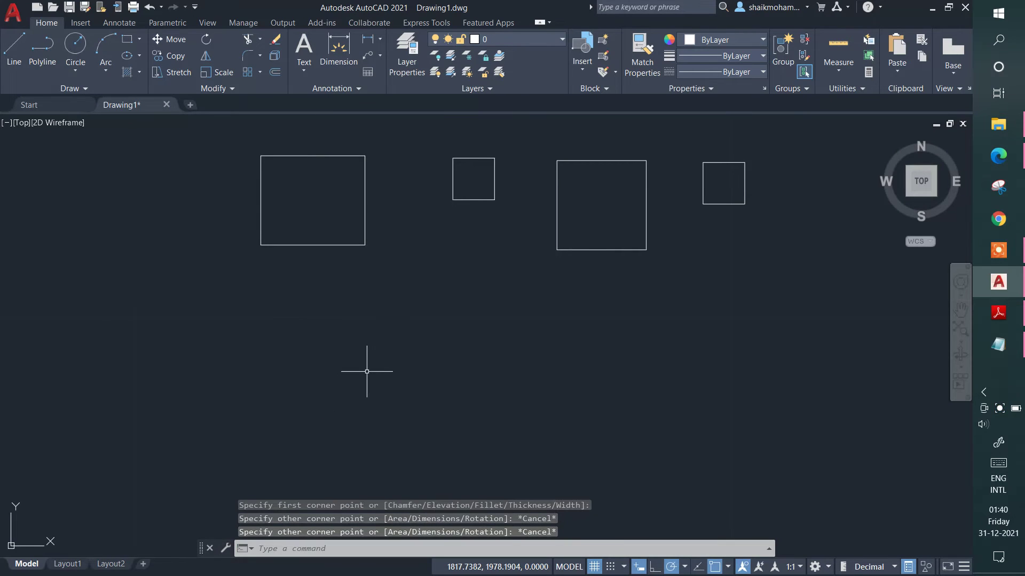
middle_drag(399, 252, 388, 316)
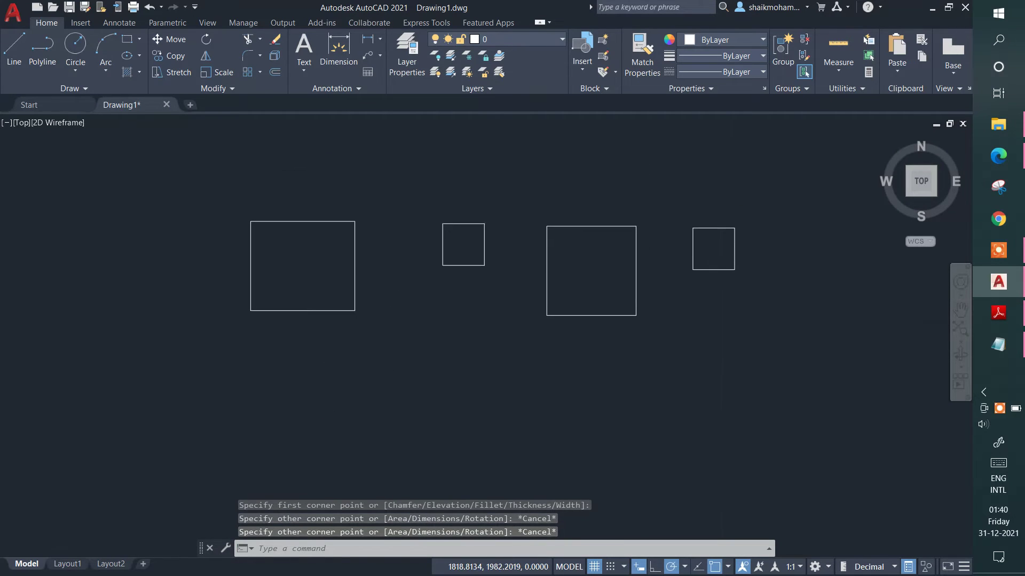
click(336, 61)
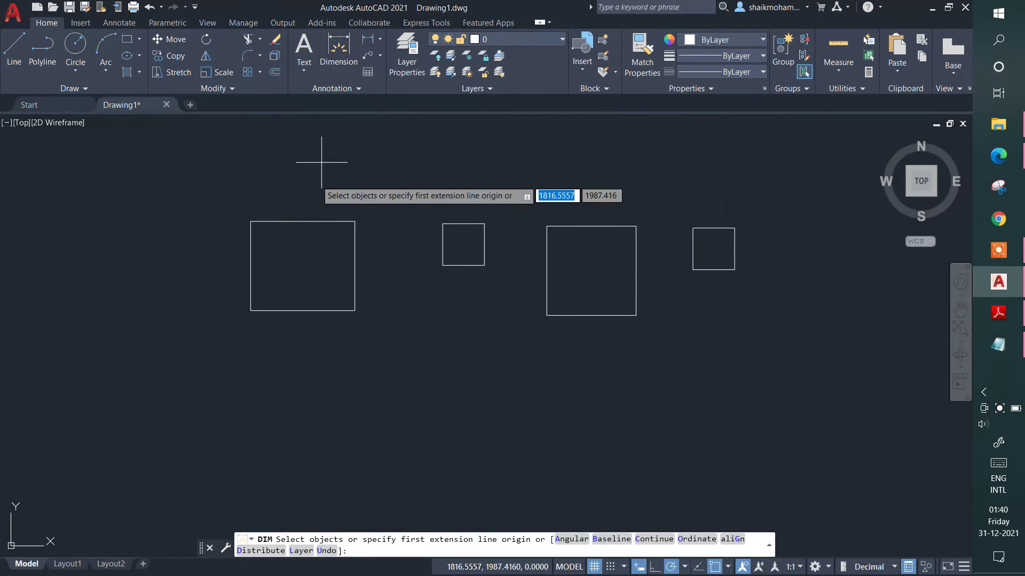
- Place a trial 3.56 width dimension above the room rectangles
click(250, 221)
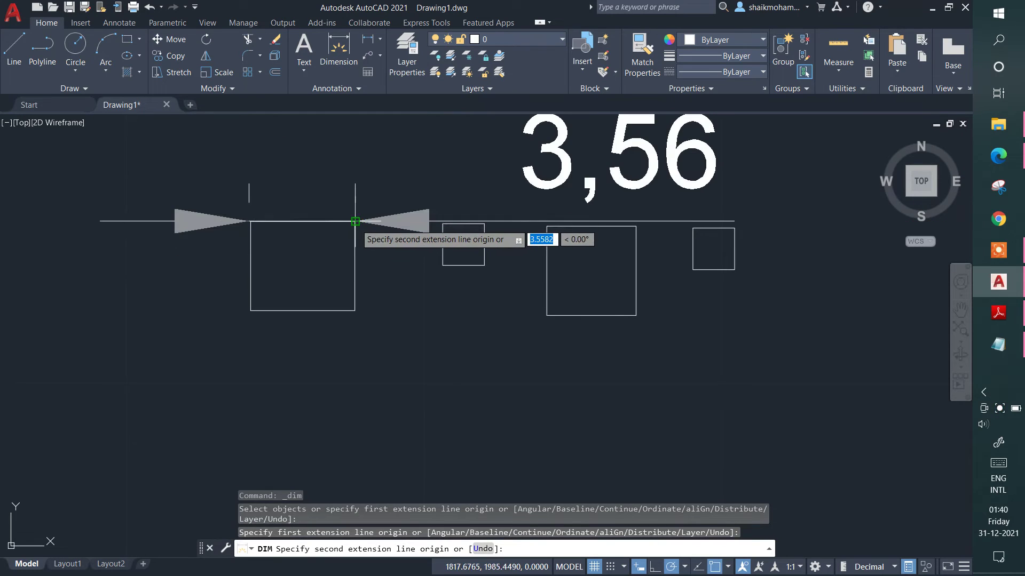
click(355, 221)
click(341, 178)
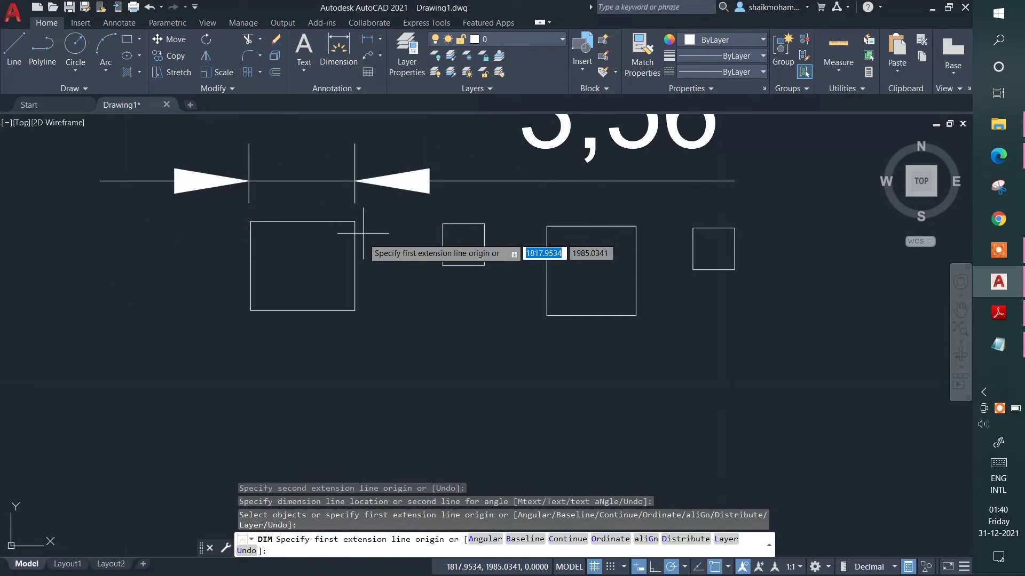
scroll(363, 261, down, 2)
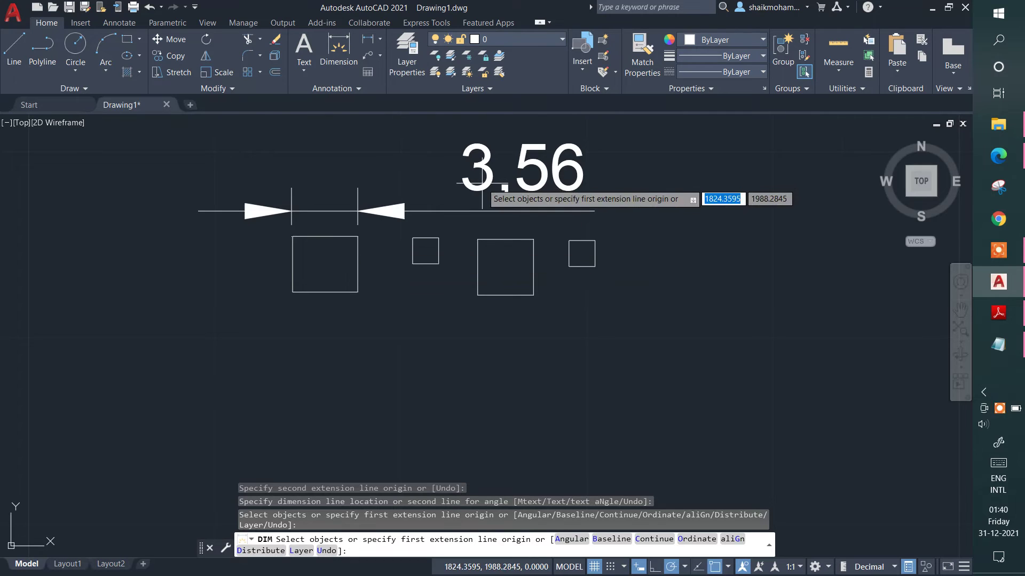
key(Escape)
- Window-select and delete the oversized 3.56 dimension, with the Annotate tools showing
click(613, 150)
click(378, 160)
key(Delete)
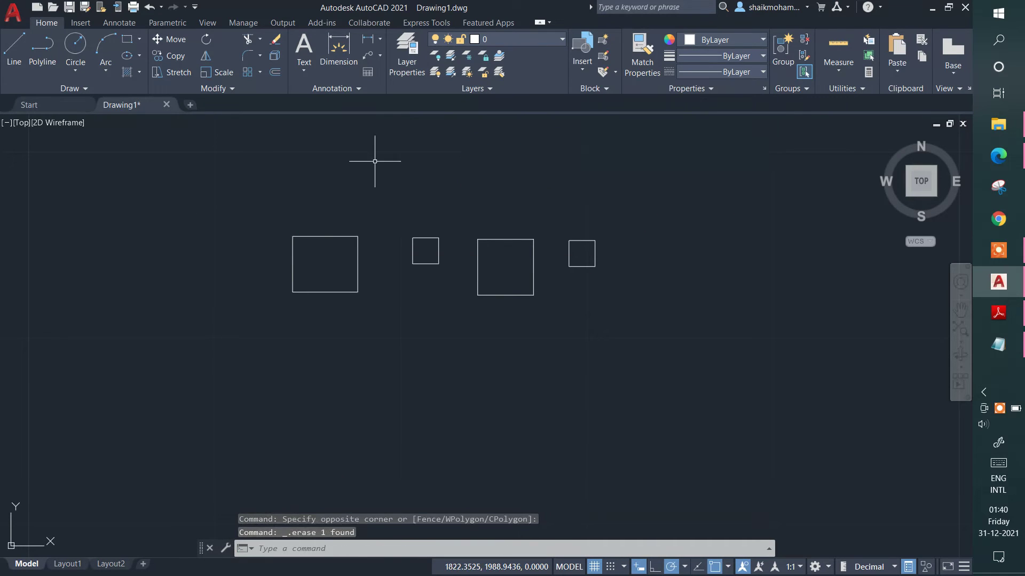
click(123, 27)
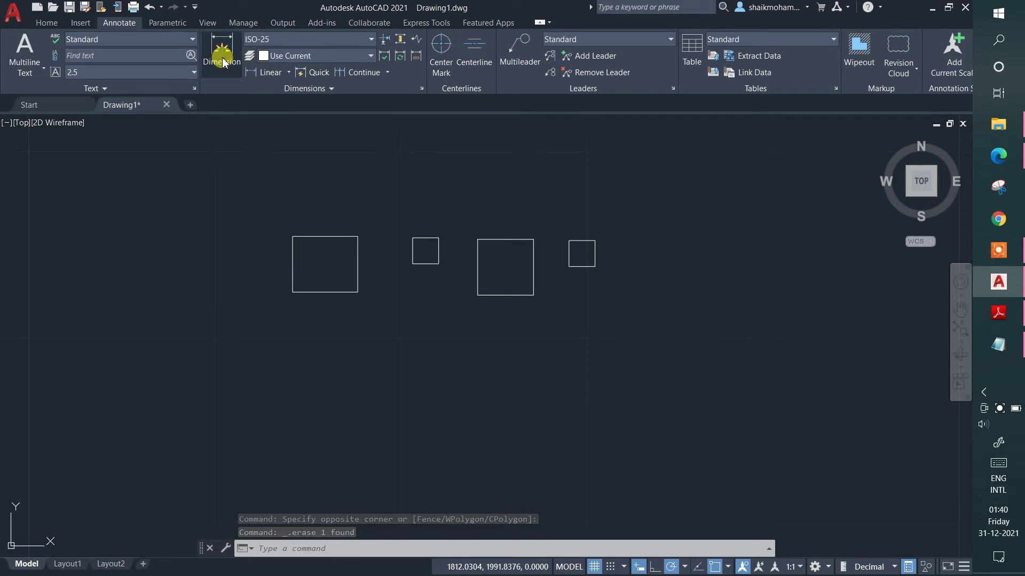
- Create a new dimension style named Dim, starting from Standard
click(299, 39)
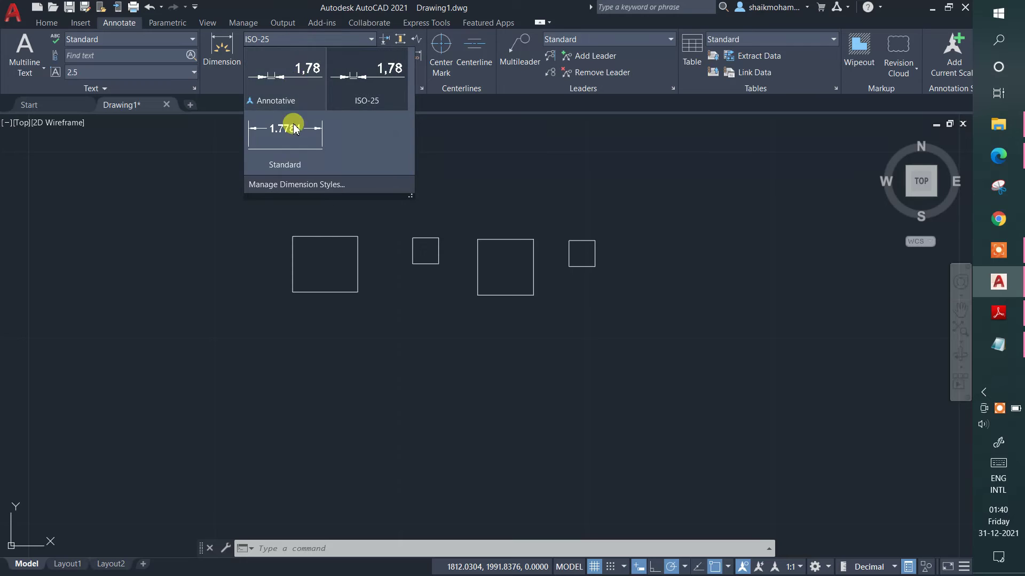
click(306, 184)
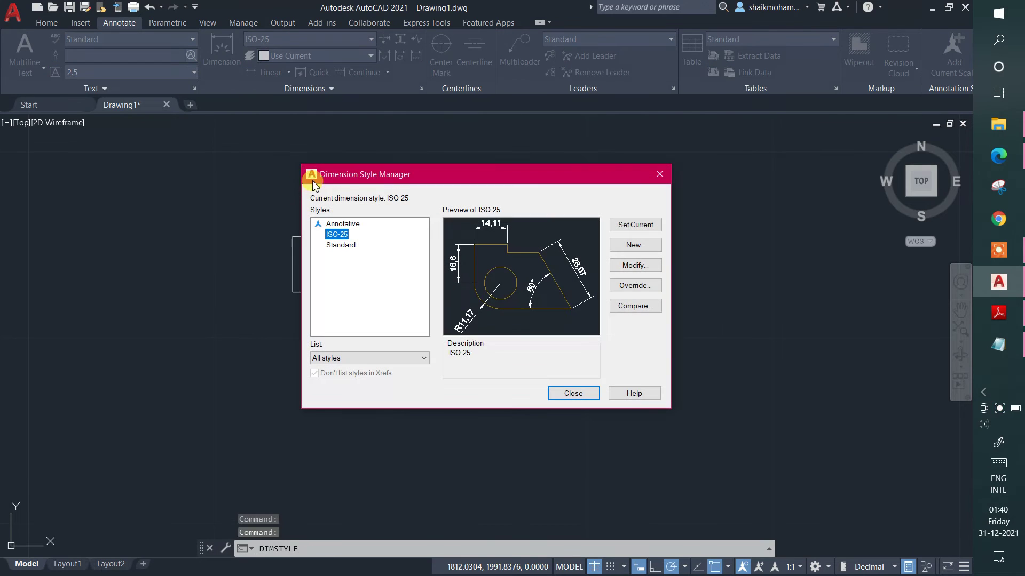
click(344, 247)
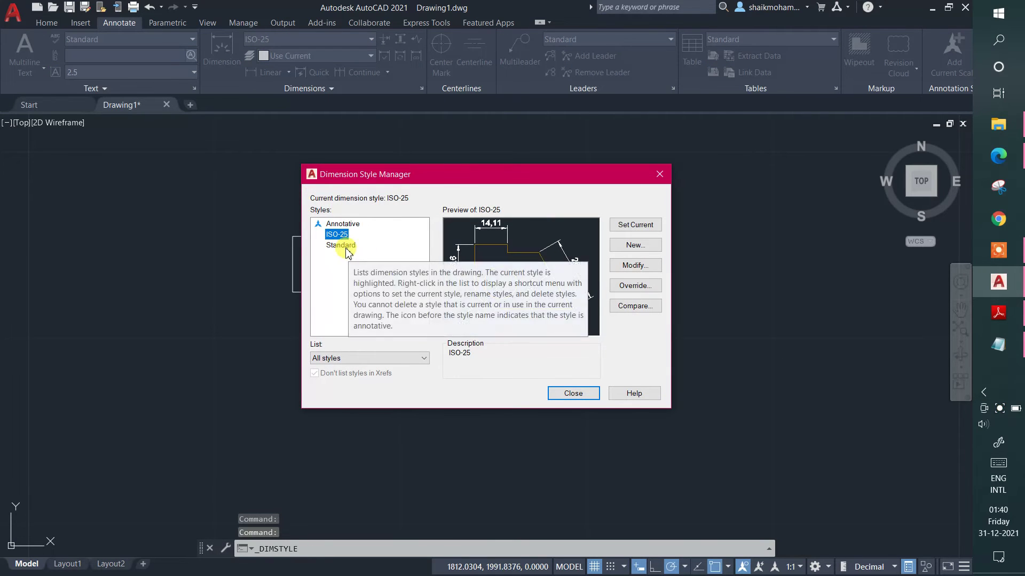
click(622, 246)
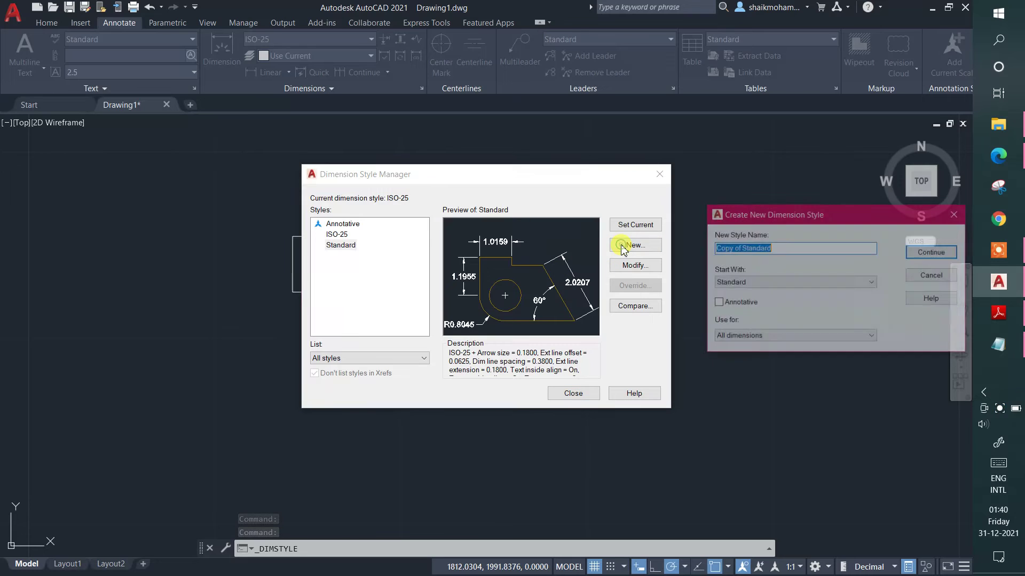
mouse_move(736, 218)
mouse_down()
mouse_move(492, 235)
mouse_move(448, 227)
mouse_up()
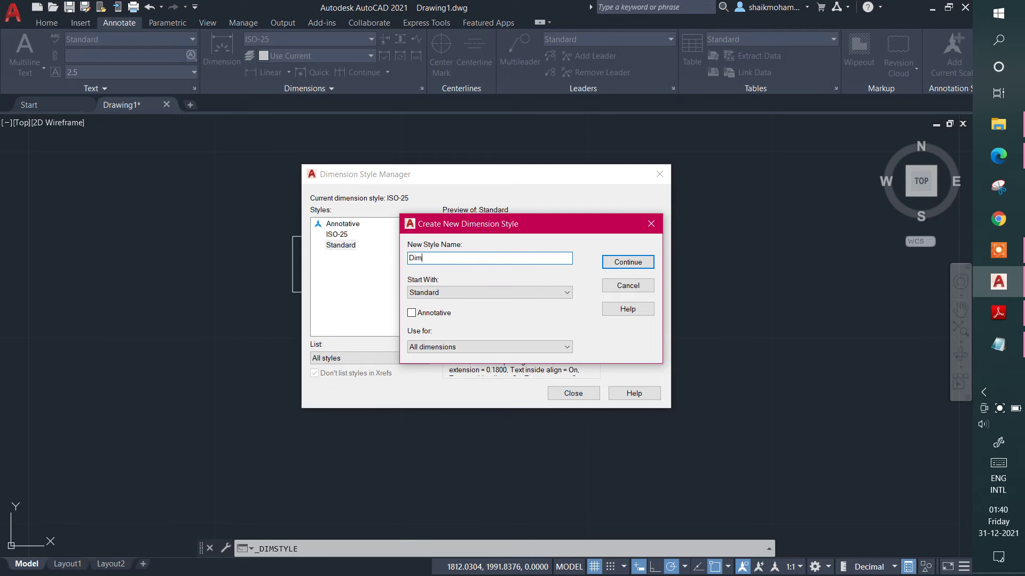
click(460, 291)
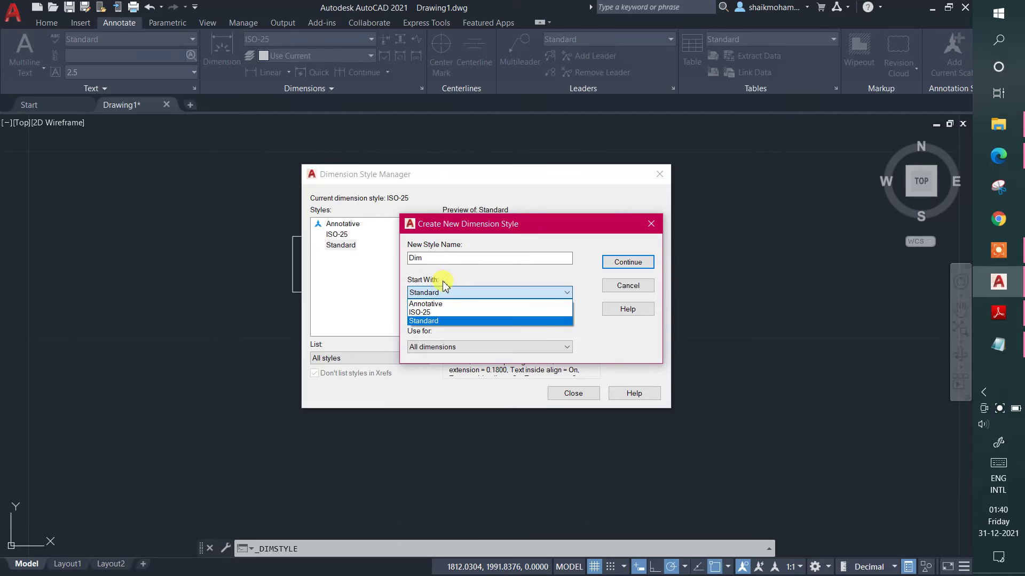
click(437, 321)
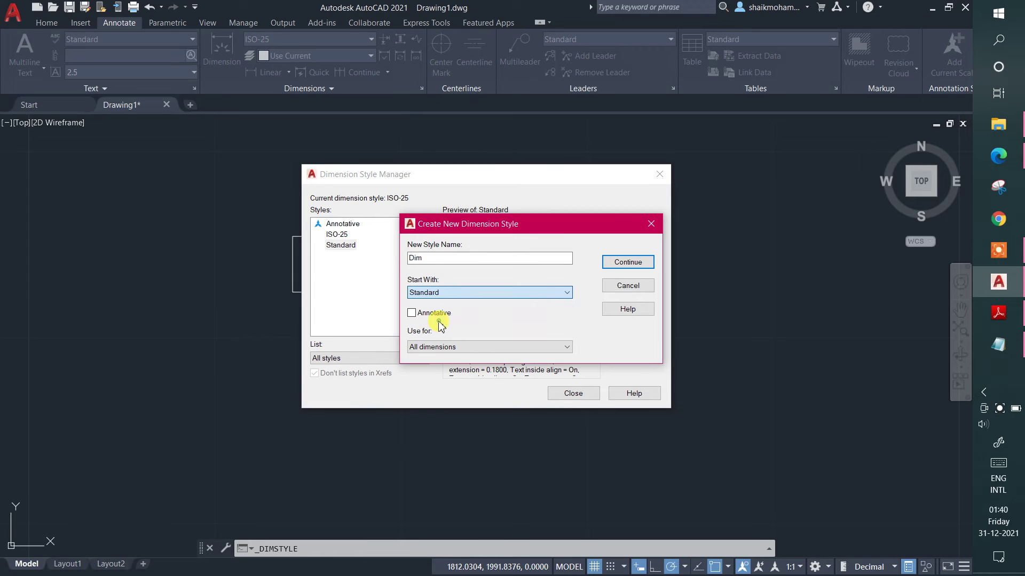
click(618, 263)
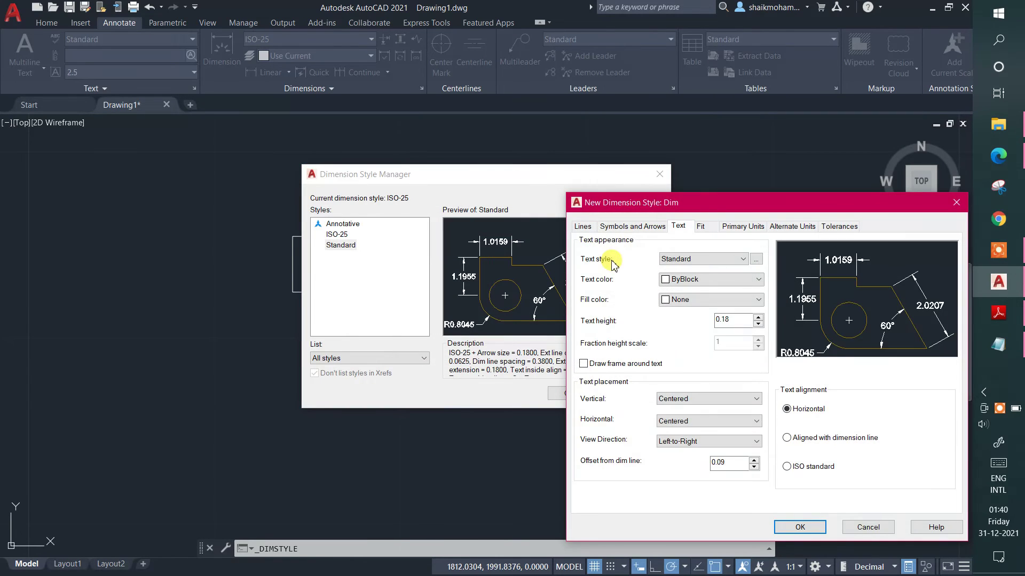
- Review Dim's 0.18 arrow size and 0.18 text height, save it and make it current
drag(654, 207, 385, 161)
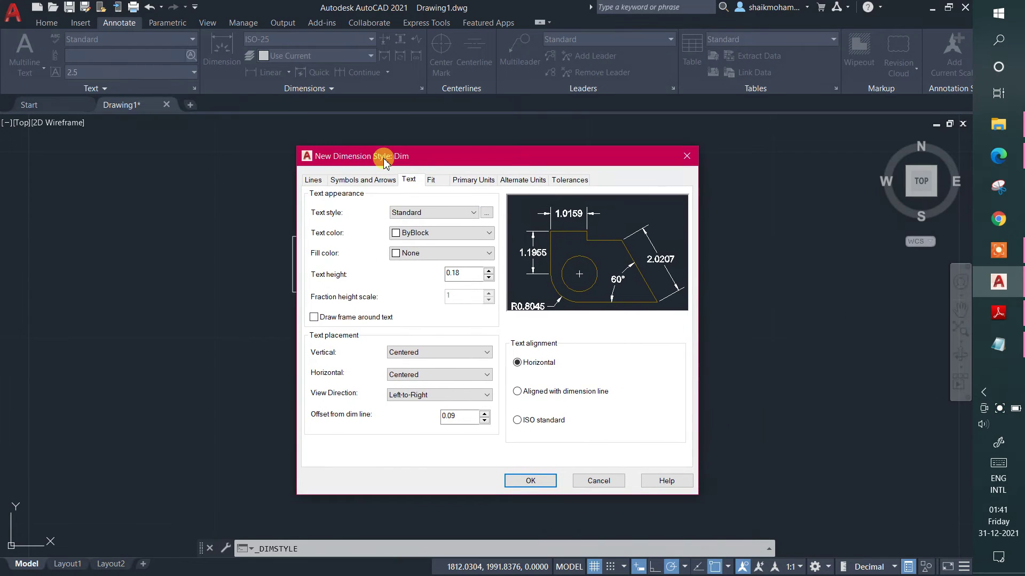
click(366, 180)
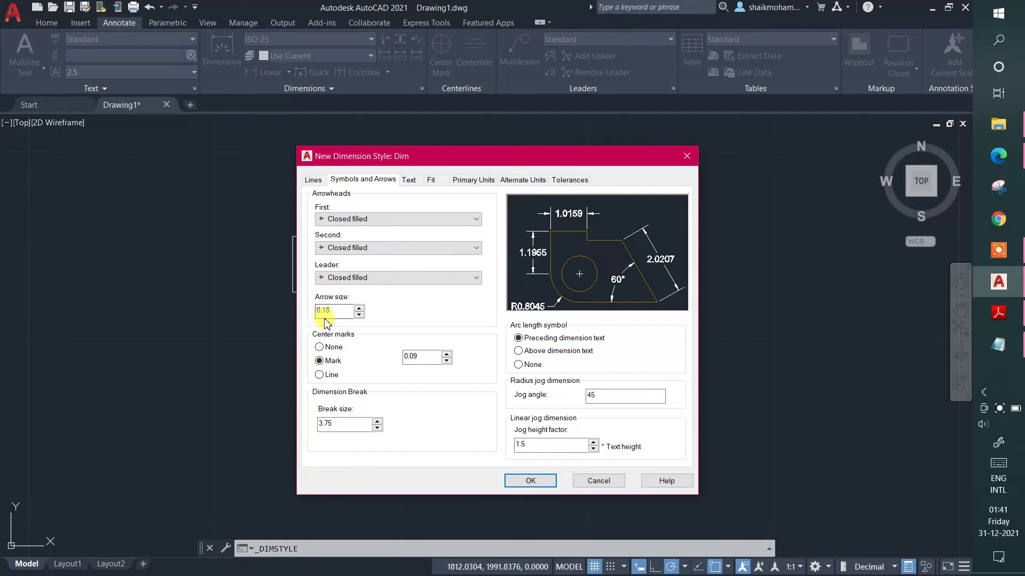
drag(328, 311, 321, 311)
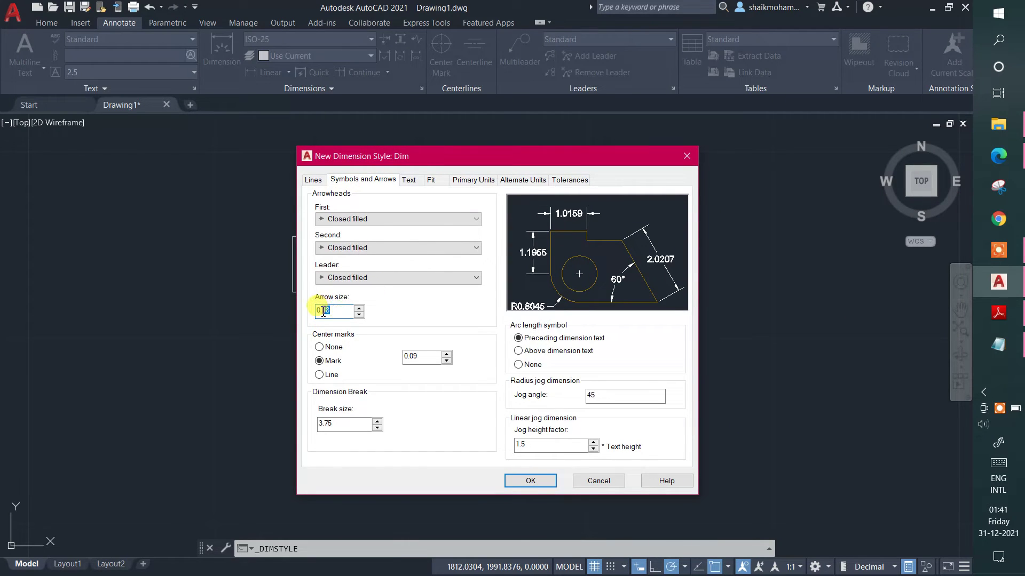
click(410, 181)
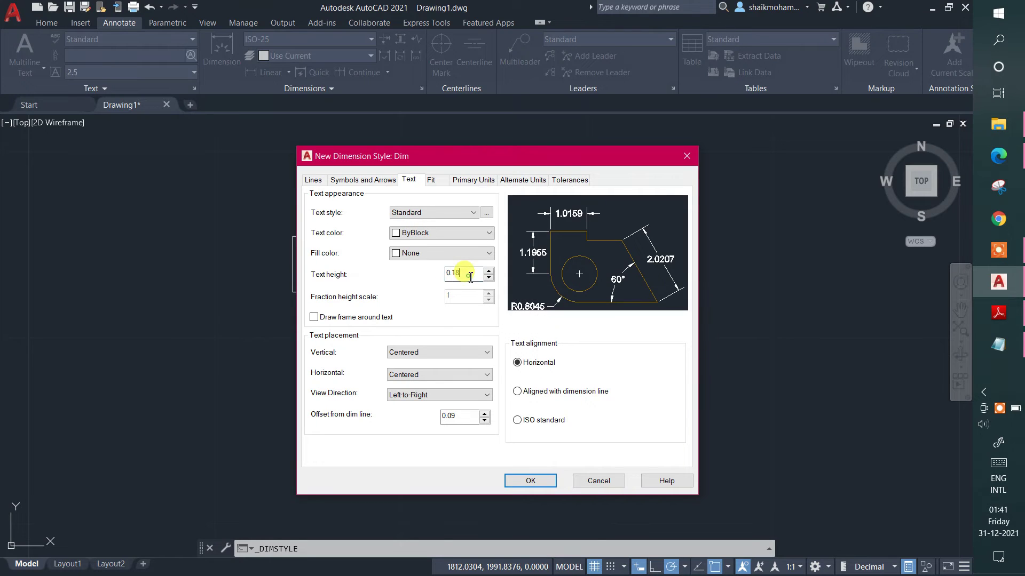
drag(469, 274, 430, 275)
click(367, 181)
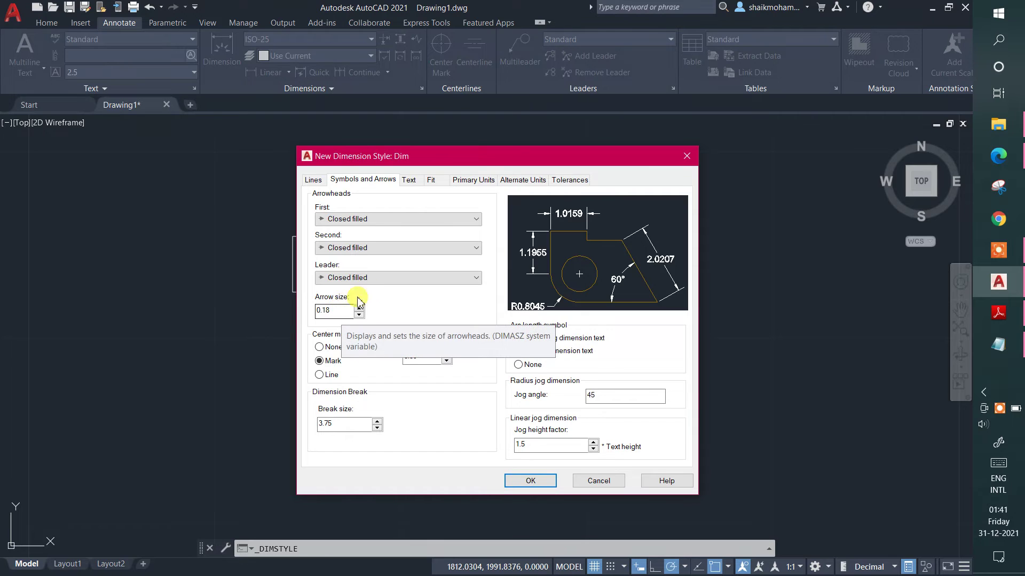
click(409, 181)
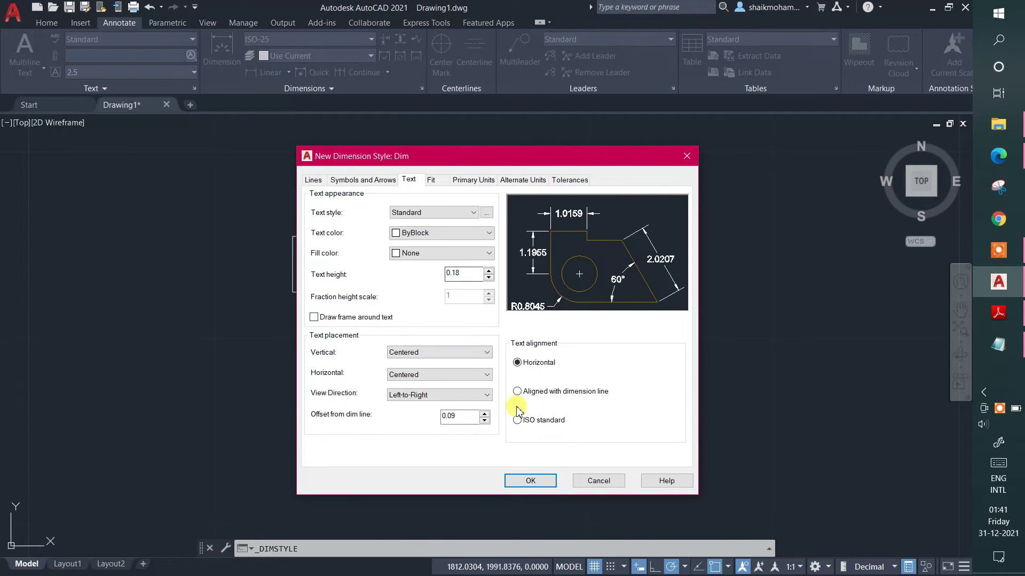
click(534, 481)
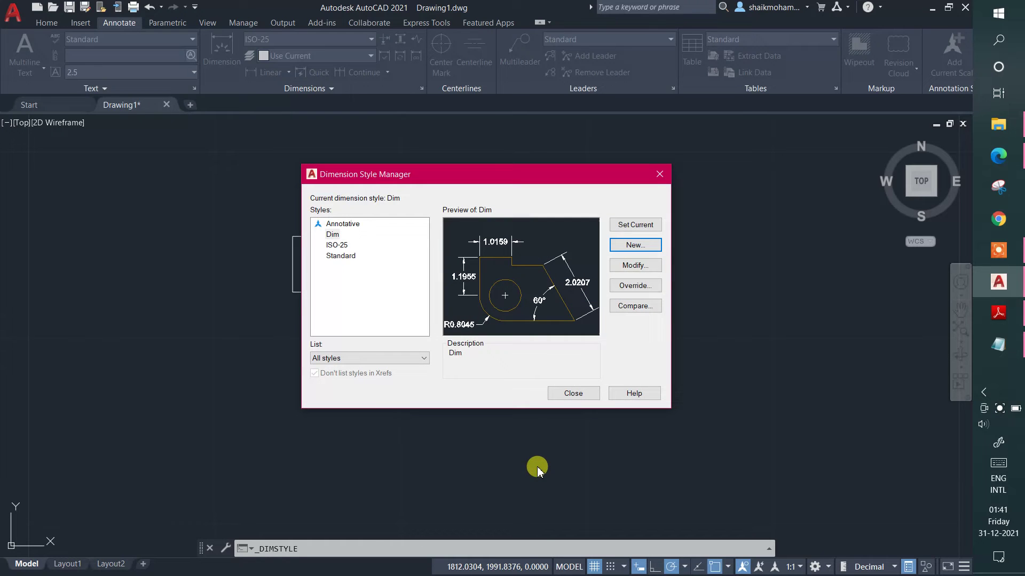
click(574, 394)
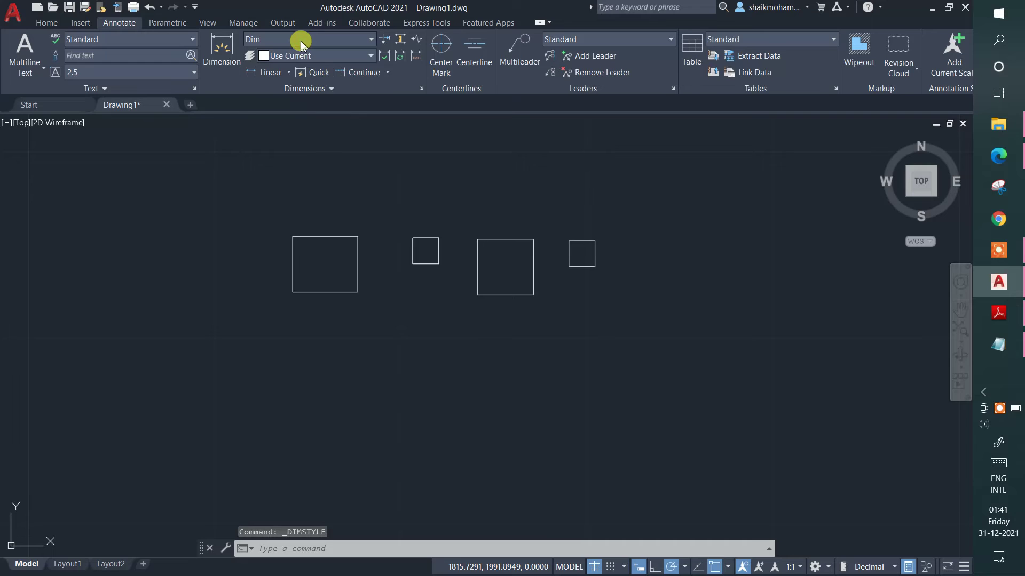
- With Dim active, add a 3.5000 width dimension above the left rectangle's top edge
click(299, 42)
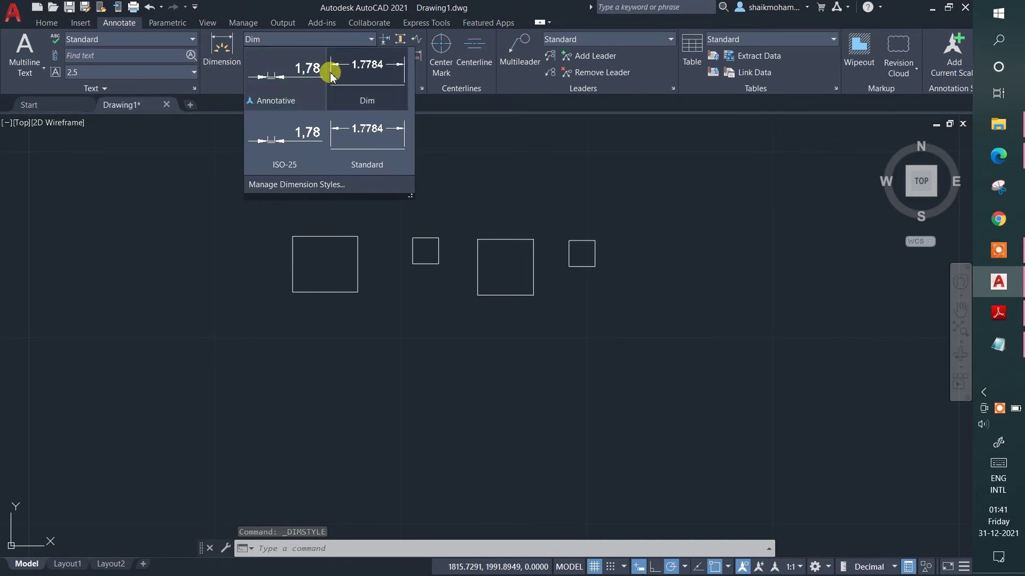
click(349, 85)
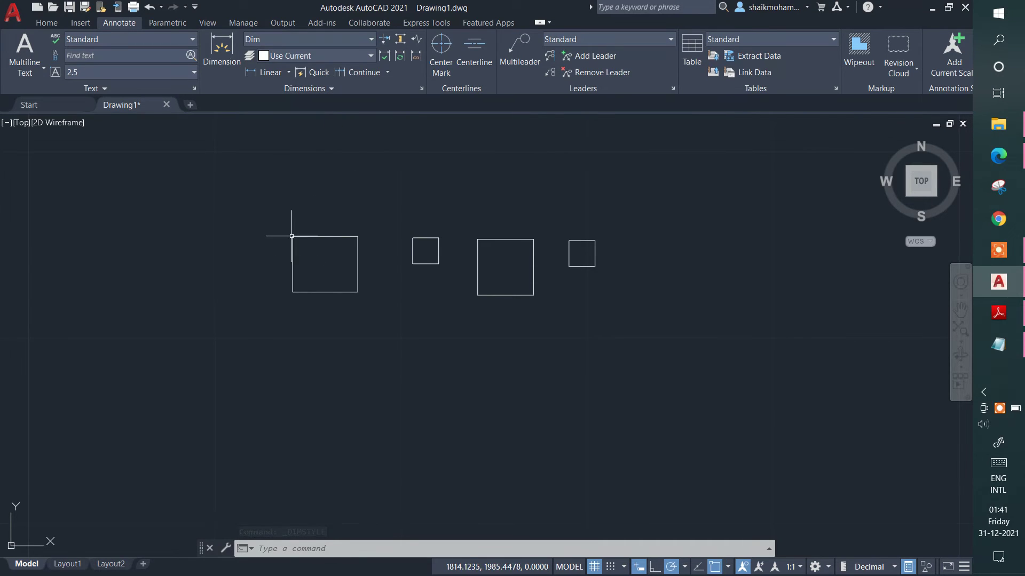
click(214, 53)
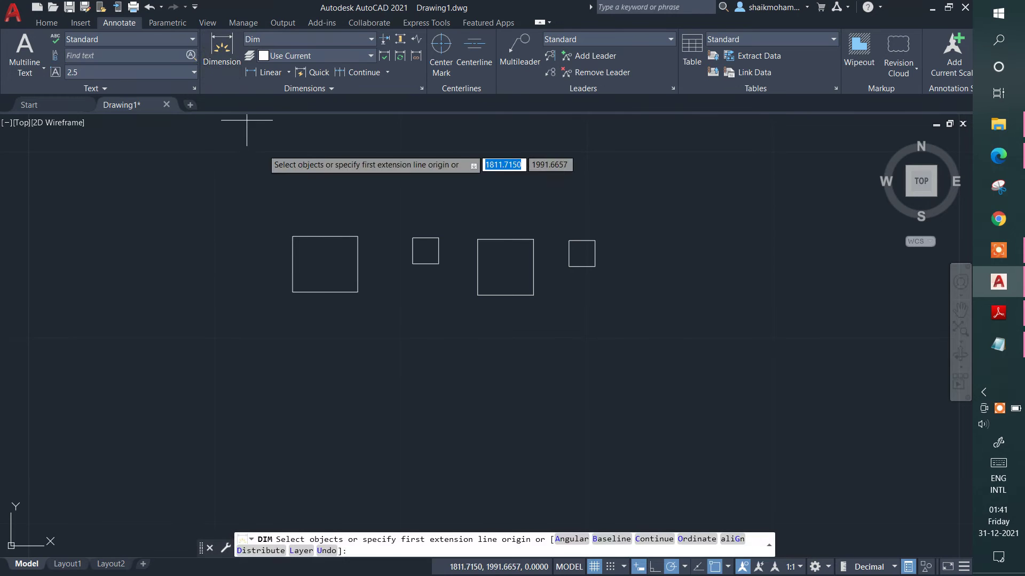
click(295, 235)
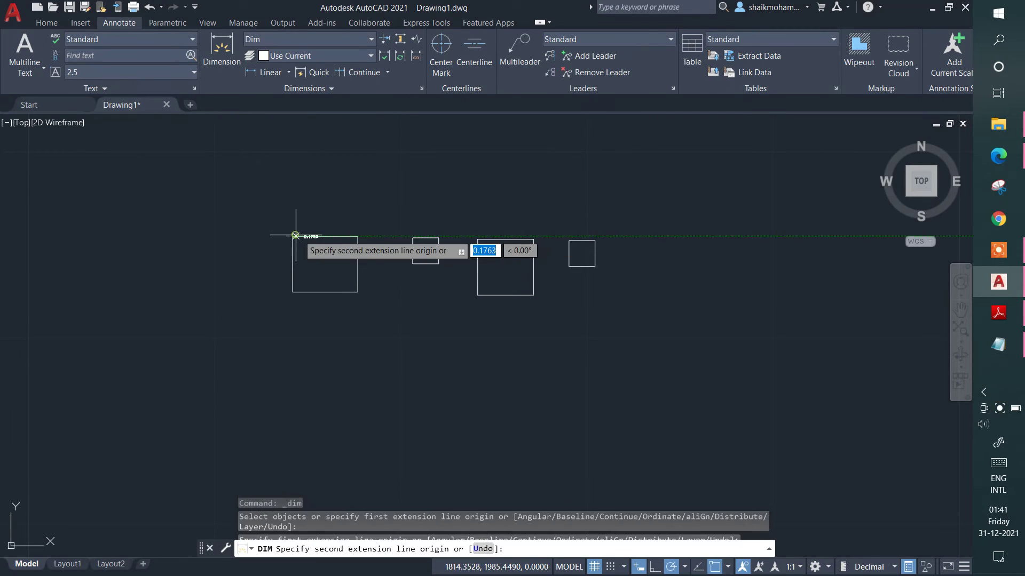
click(358, 236)
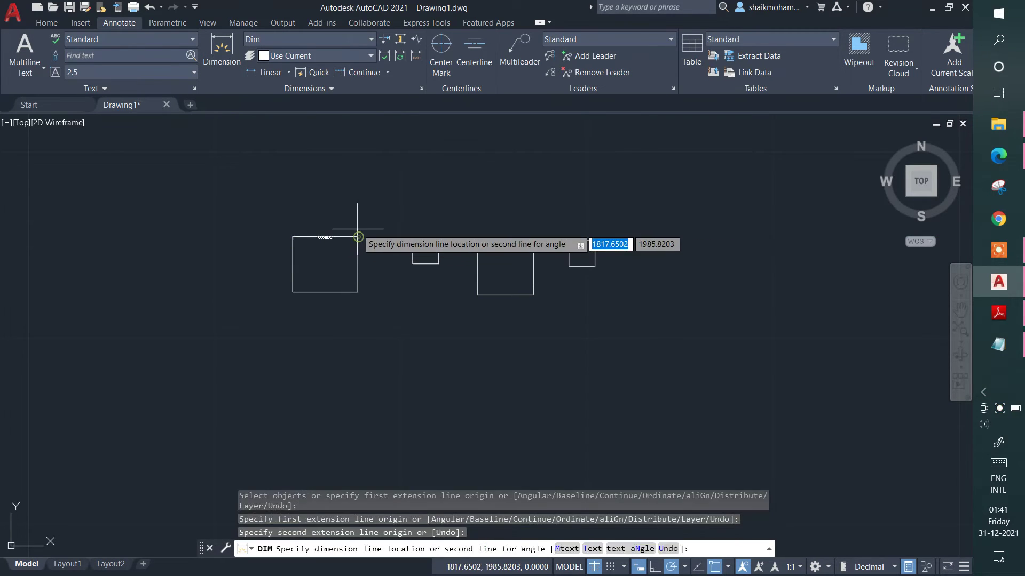
click(341, 218)
scroll(342, 229, up, 2)
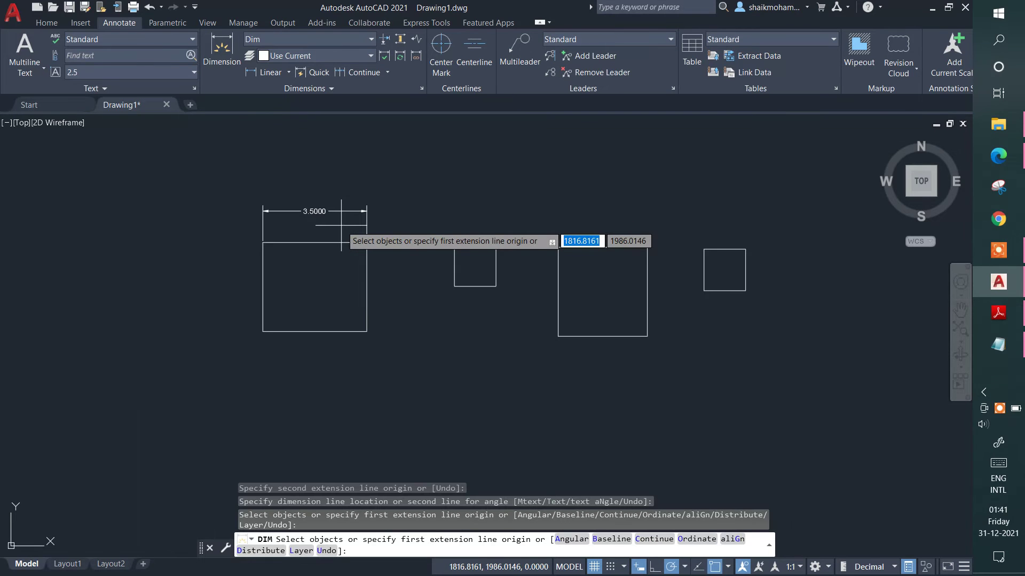
key(Return)
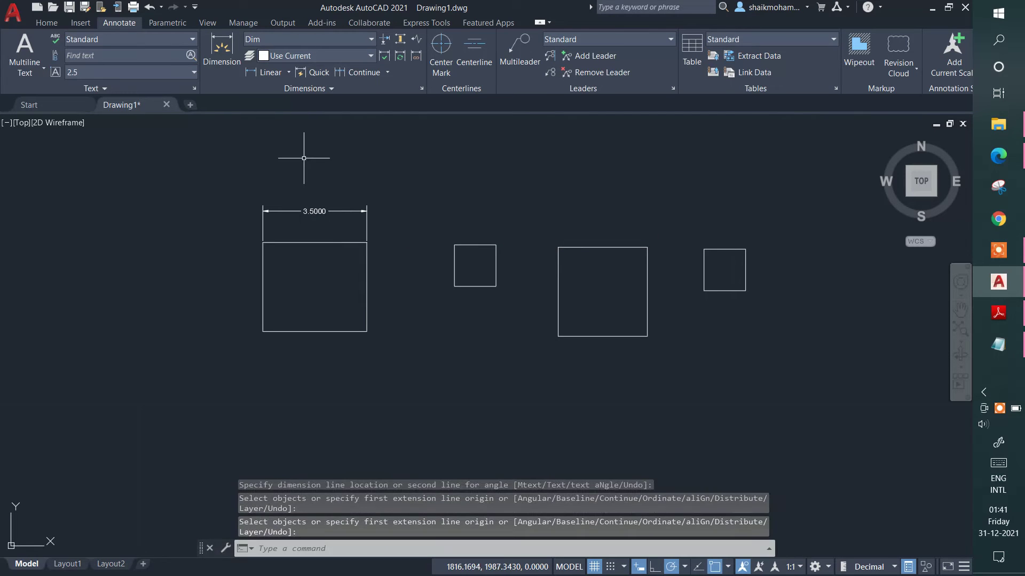
click(282, 45)
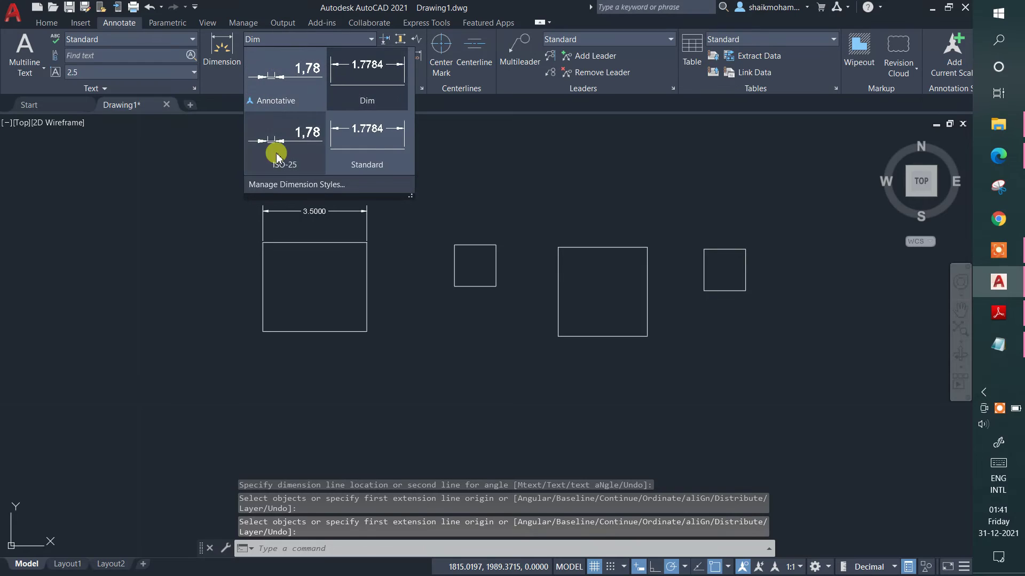
- Change the Dim style to 0.36 arrow size and 0.3 text height
click(297, 186)
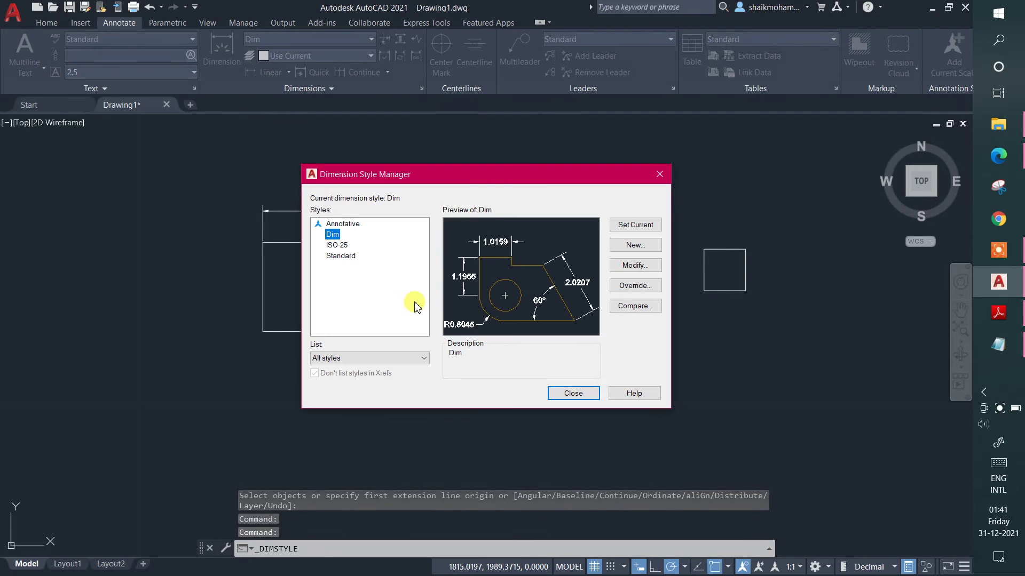
click(629, 266)
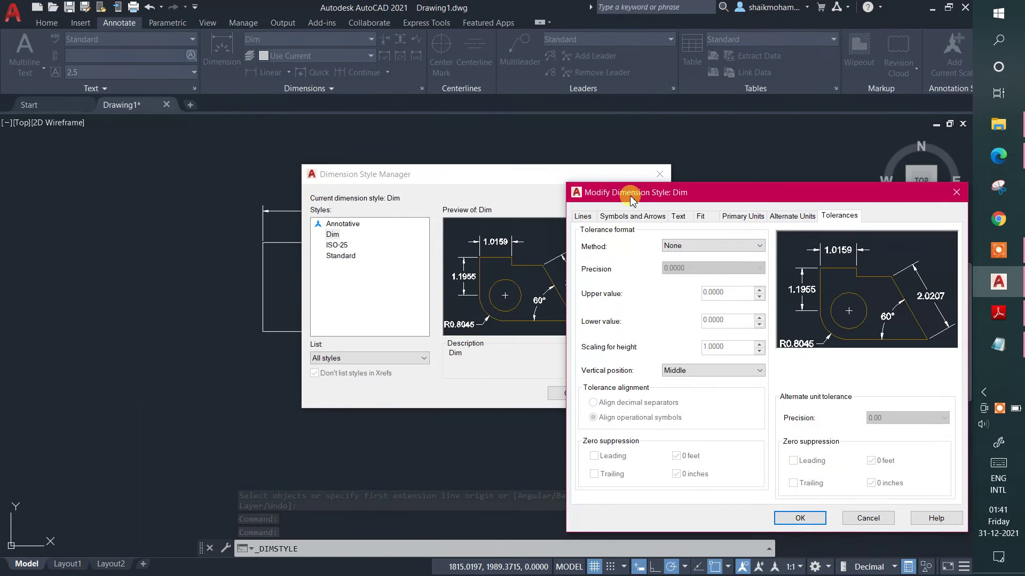
drag(620, 192, 434, 150)
click(444, 174)
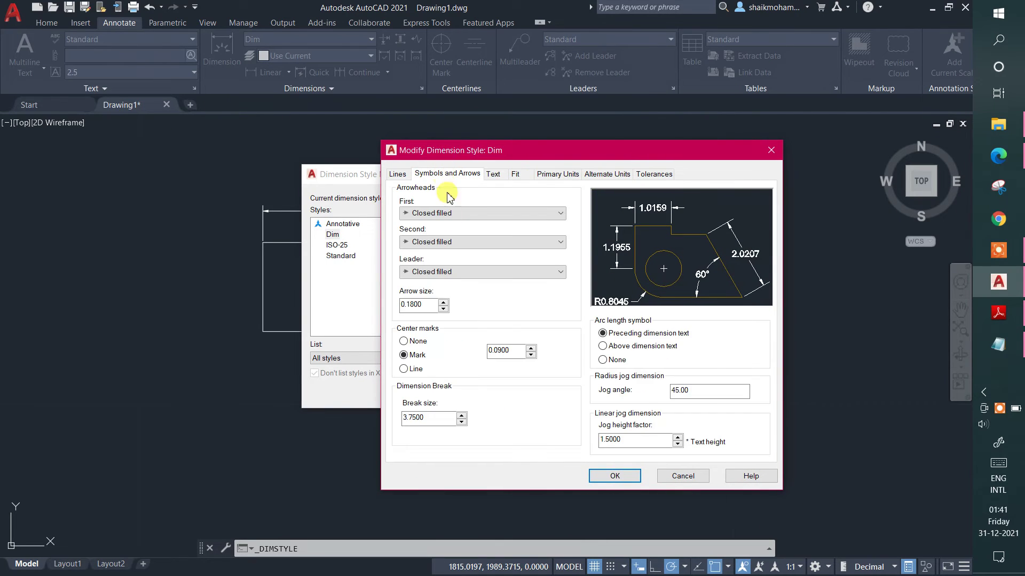
drag(434, 307, 367, 306)
text(0.36)
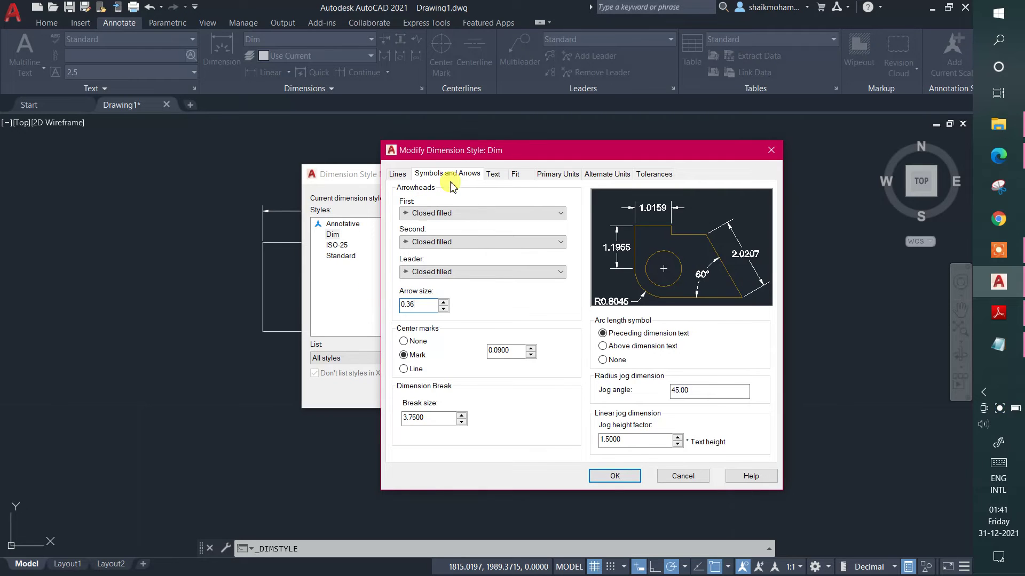
click(494, 174)
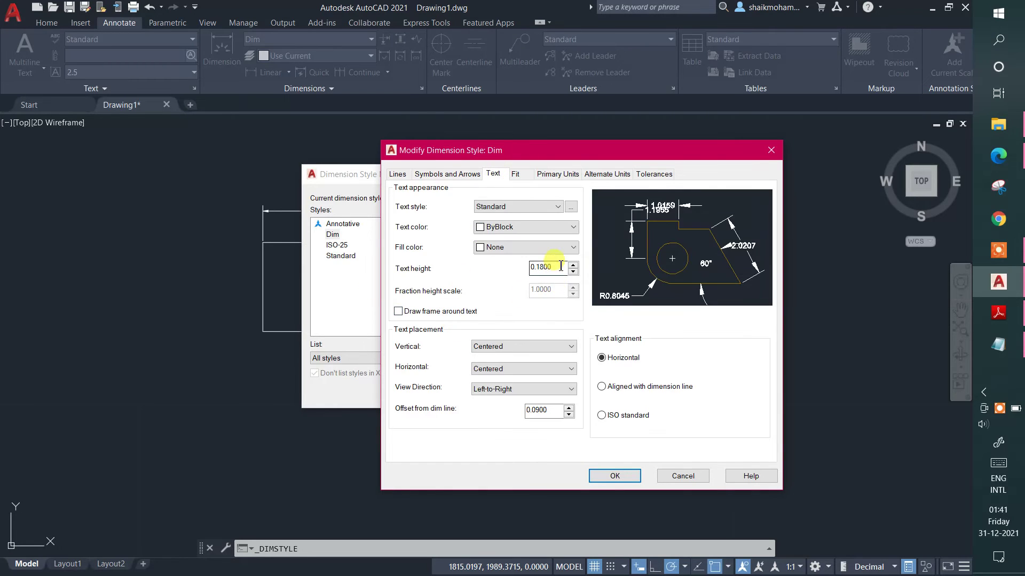
drag(560, 265, 515, 273)
text(0.36)
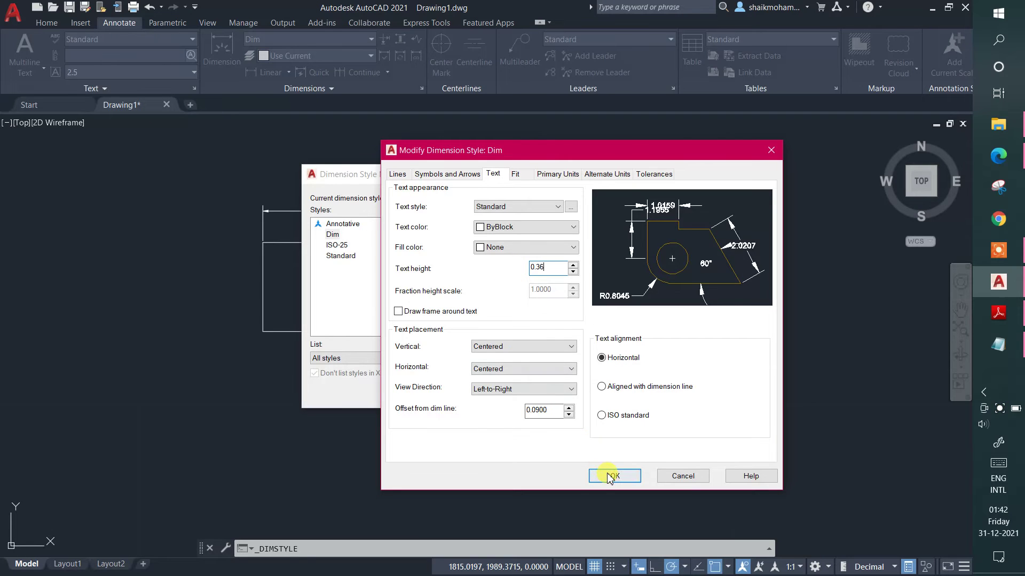
click(605, 473)
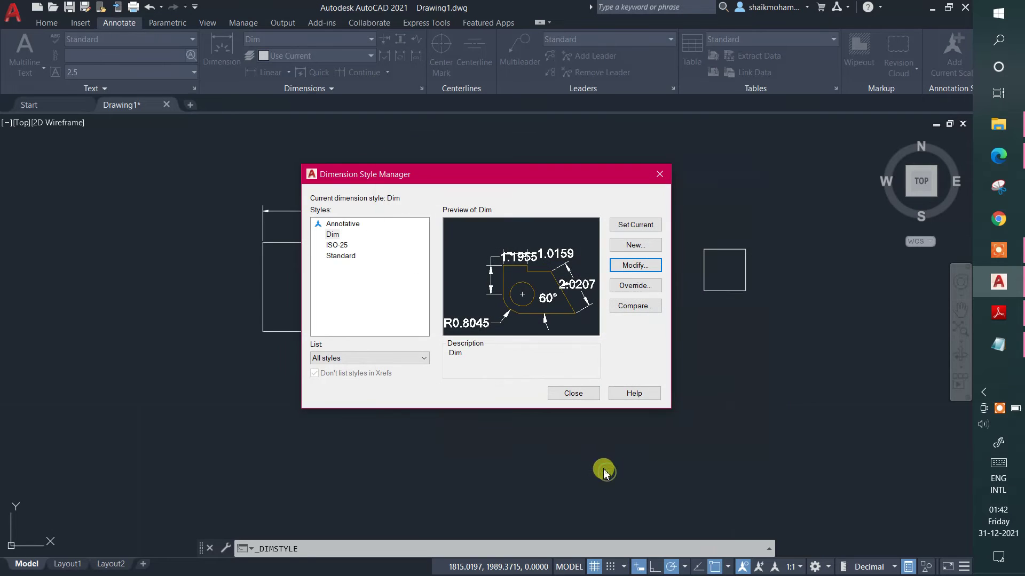
click(564, 396)
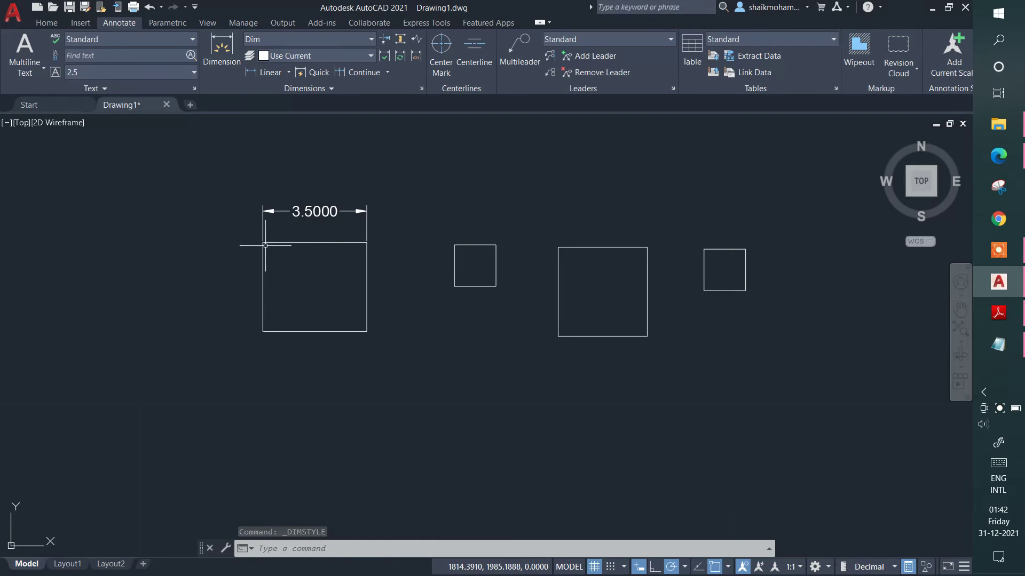
- Add a 3.0000 height dimension to the first box and 1.4000 width to the small box
click(222, 48)
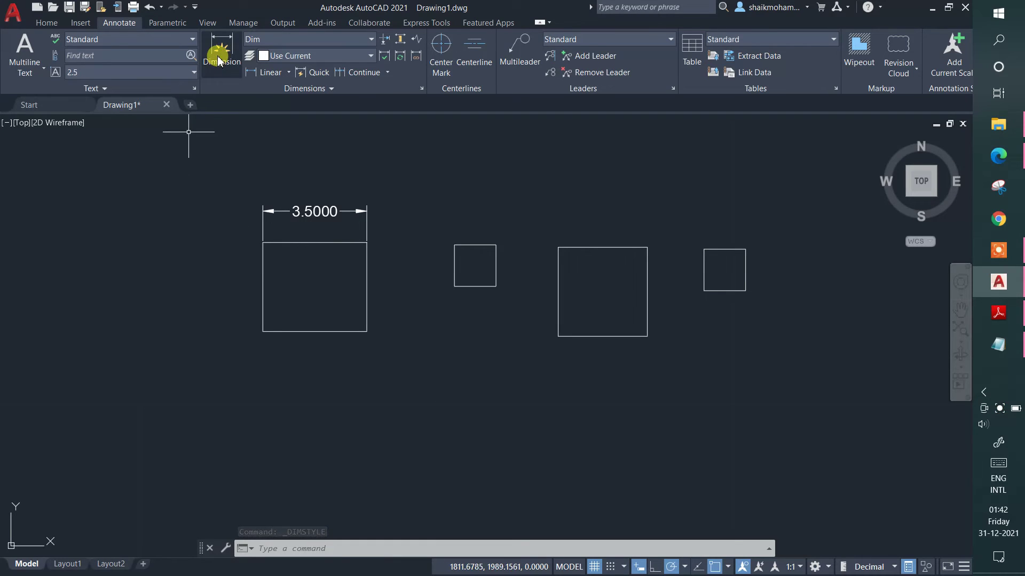
key(Return)
click(262, 243)
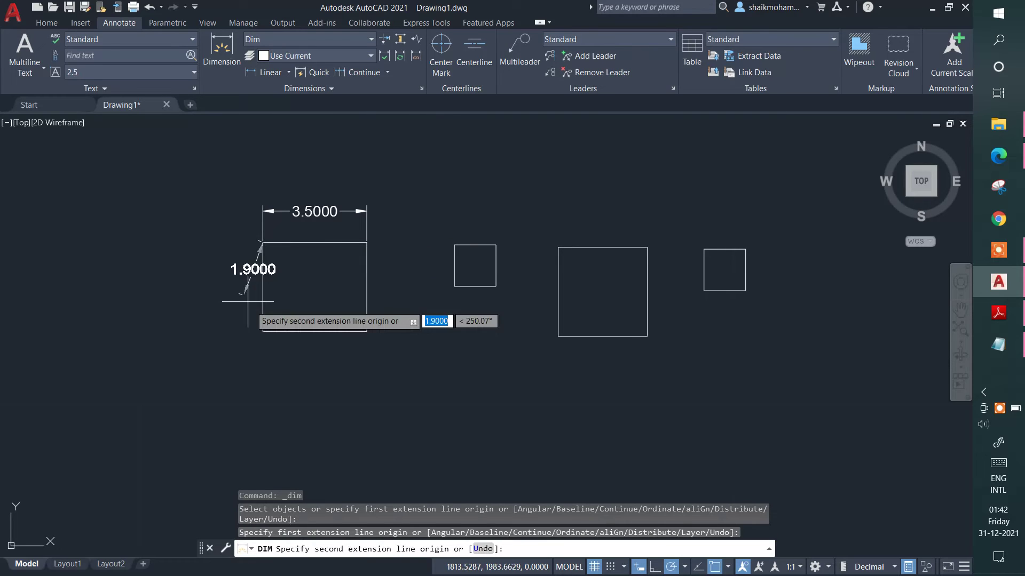
click(263, 332)
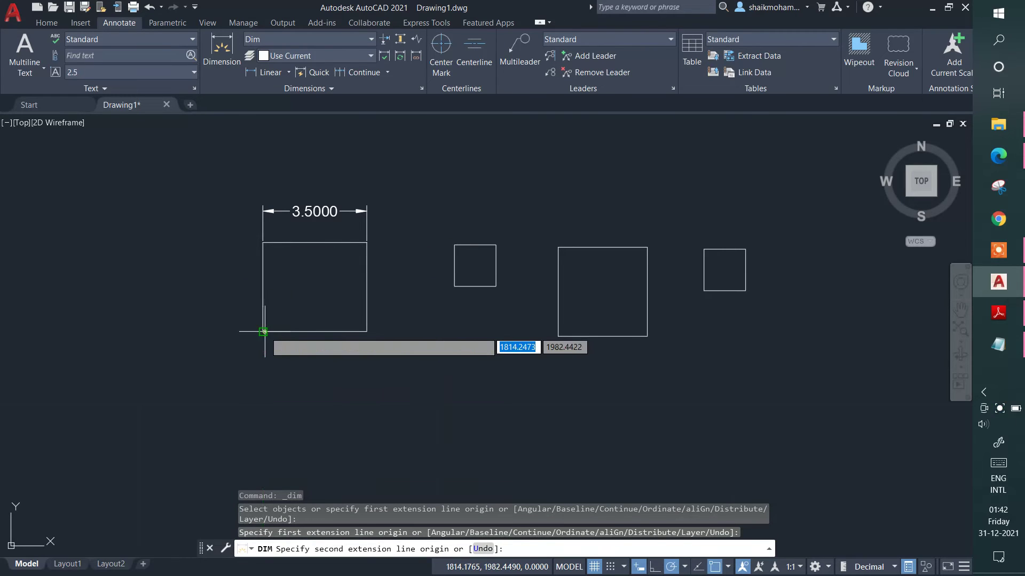
click(219, 331)
key(Escape)
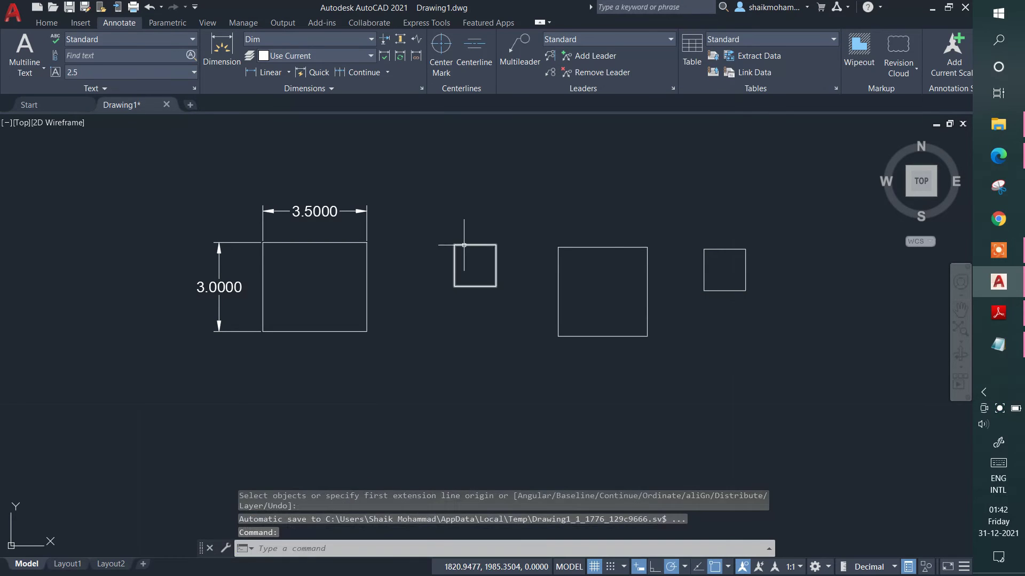
key(Return)
click(454, 245)
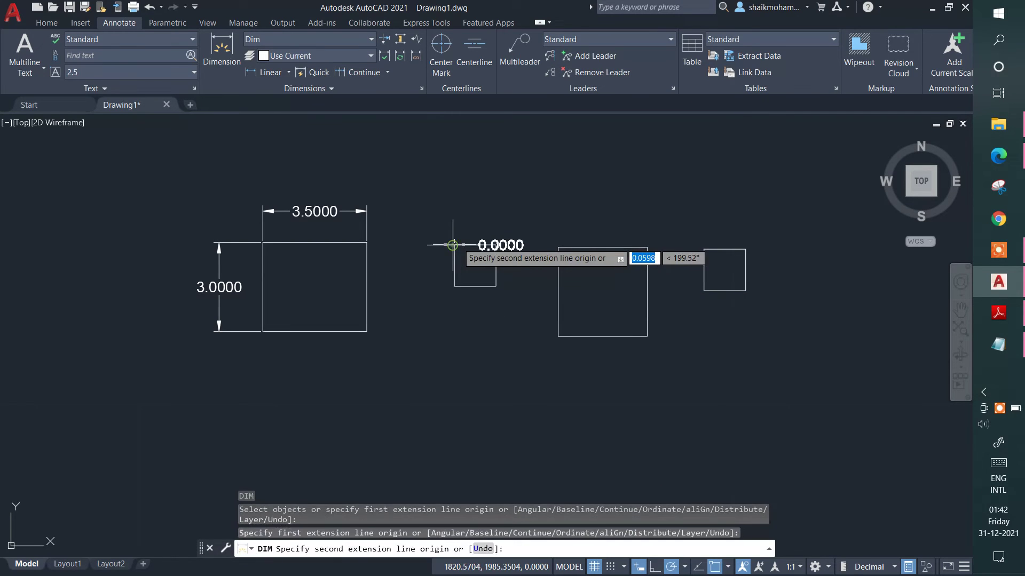
click(496, 245)
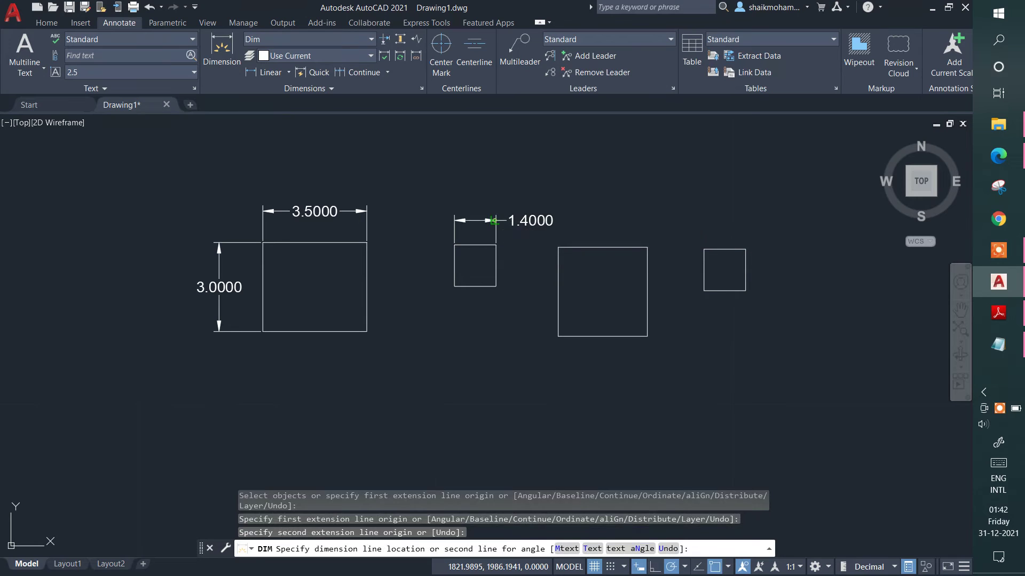
click(493, 220)
key(Escape)
- Add the small box's 1.4000 height dimension and pan to frame all dimensioned boxes
key(Return)
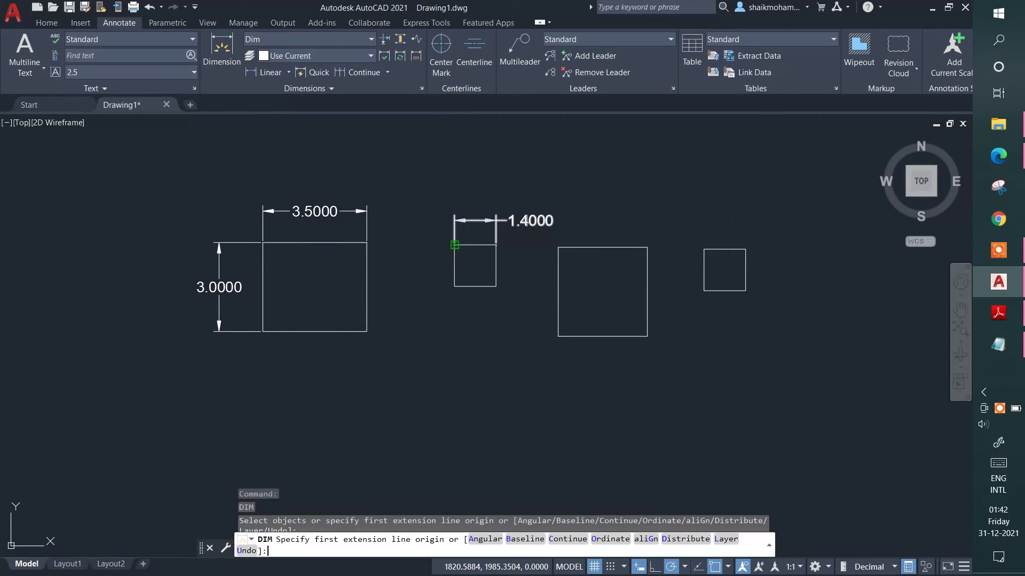
click(454, 245)
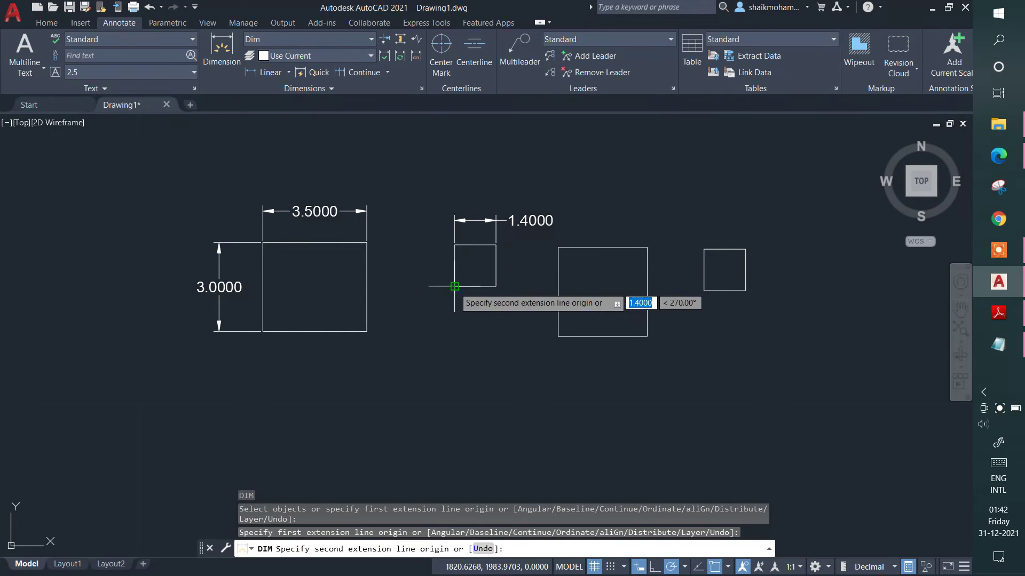
click(454, 287)
click(436, 286)
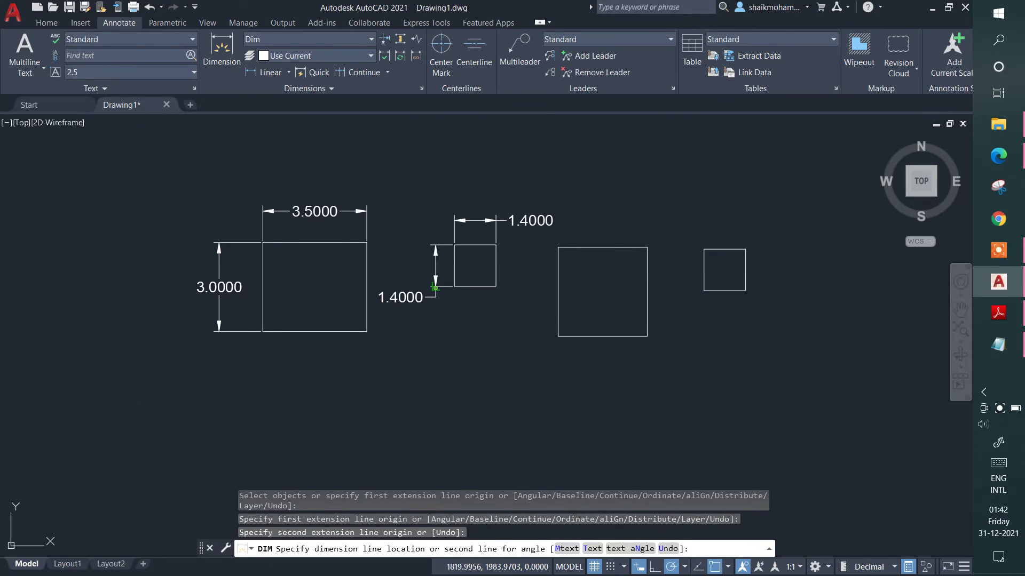
key(Return)
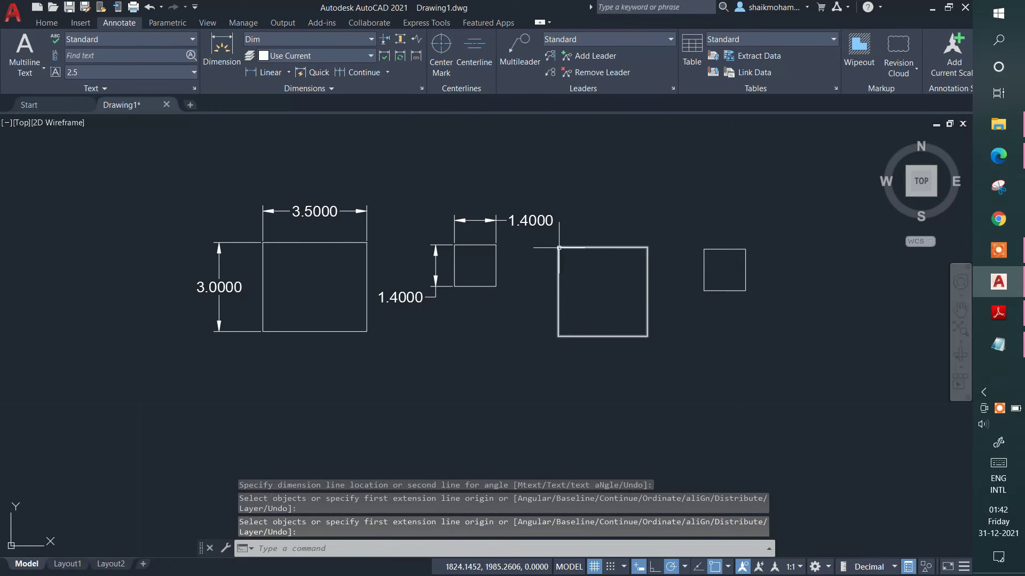
key(Return)
click(558, 247)
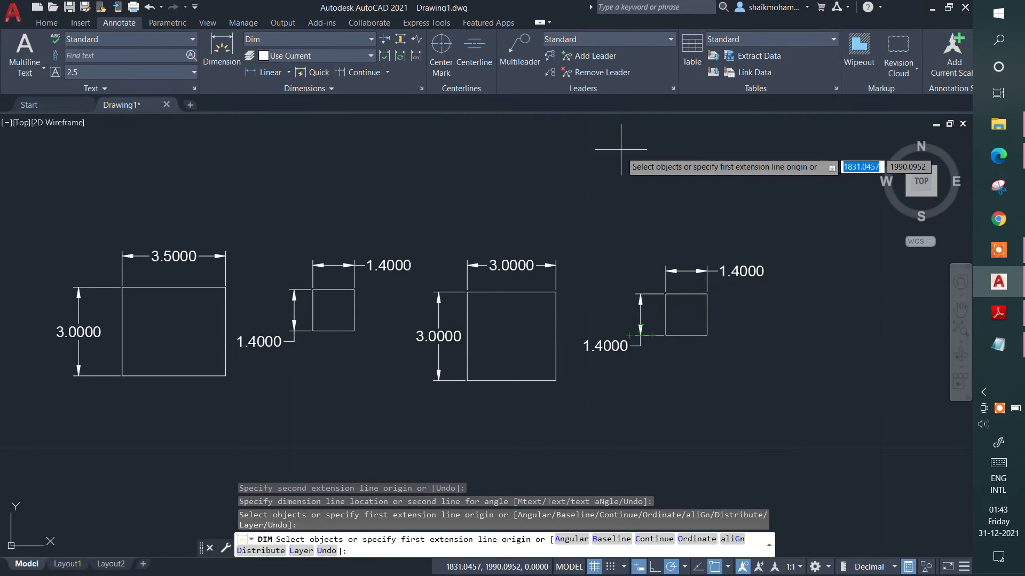
scroll(618, 160, down, 2)
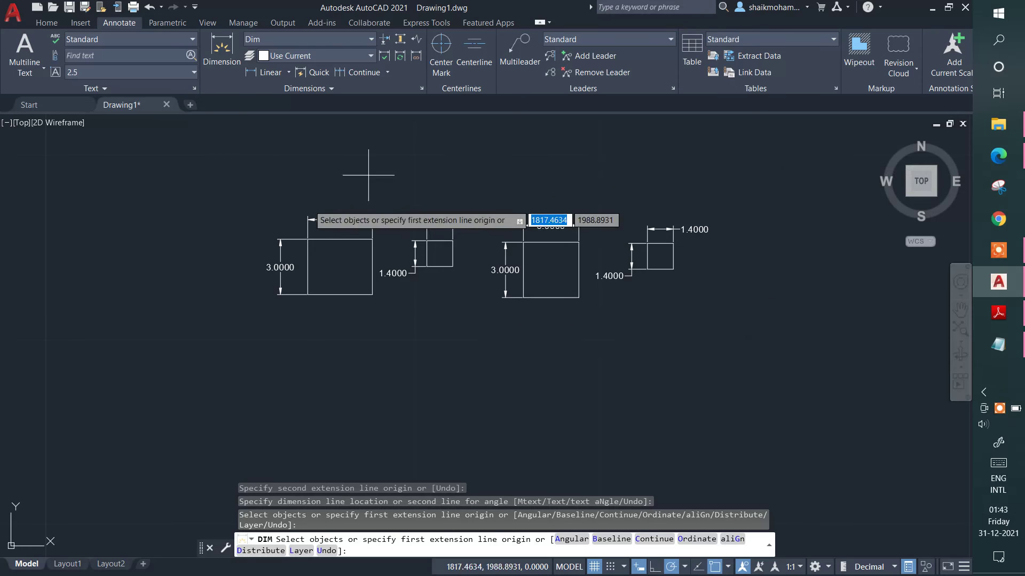
middle_drag(347, 364, 337, 327)
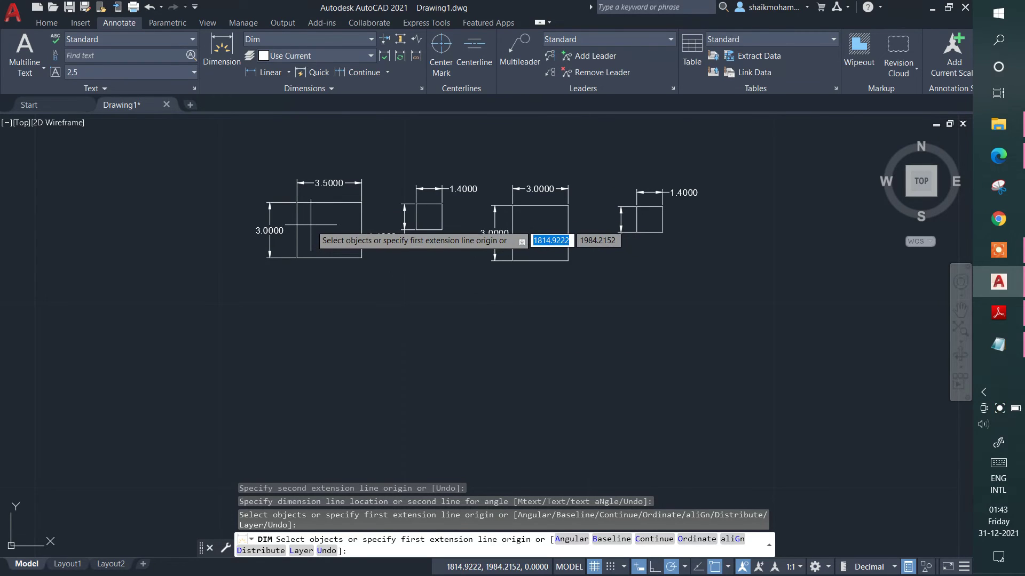
scroll(313, 234, up, 2)
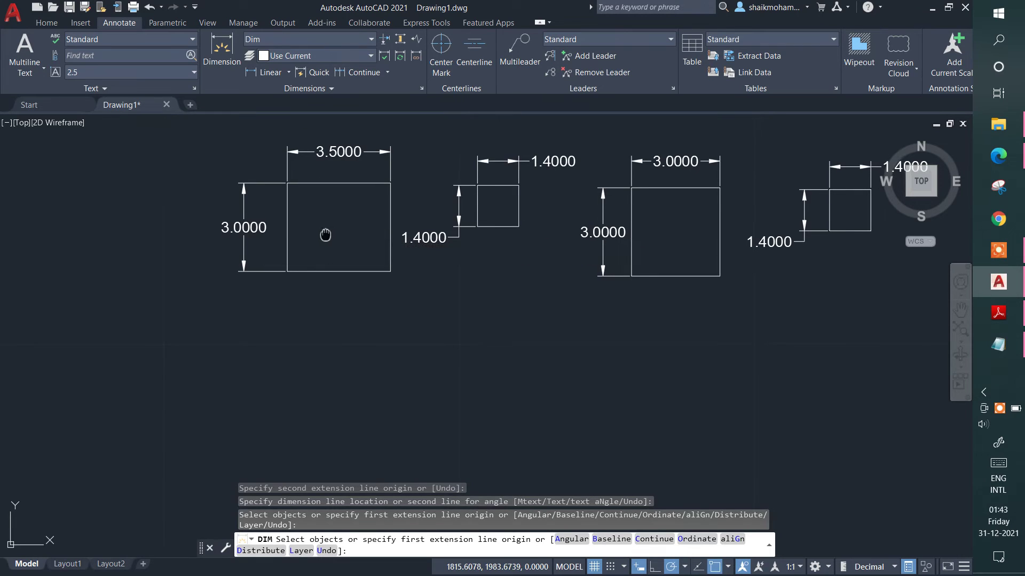
middle_drag(325, 235, 296, 227)
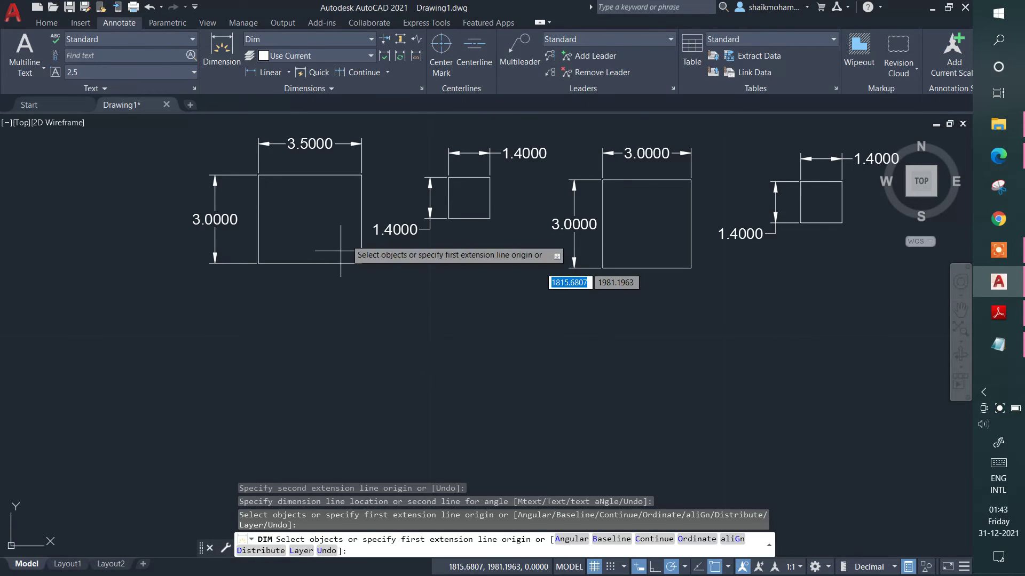
- Draw a 3.5 by 2.5 rectangle below the first room
key(Escape)
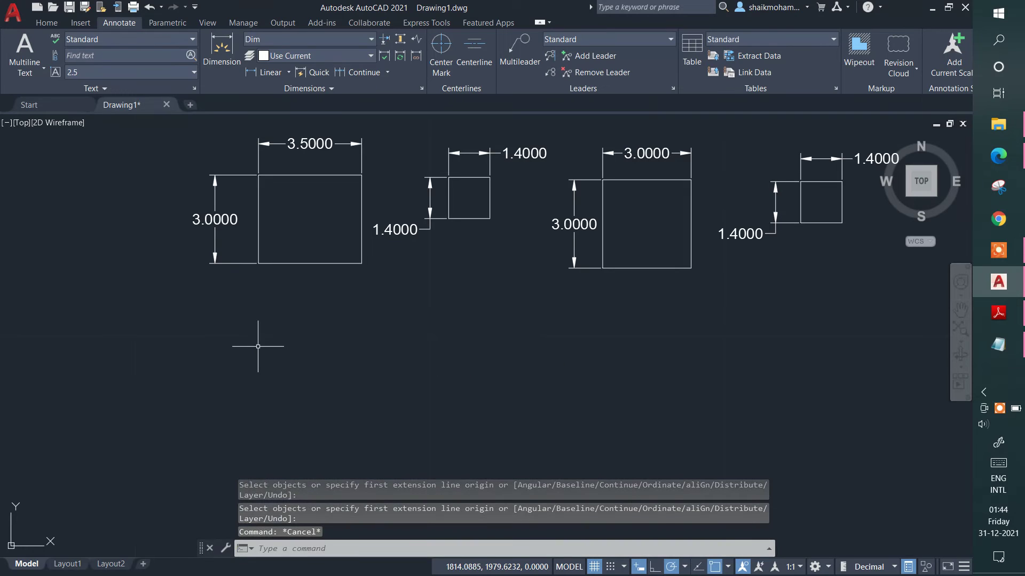
click(260, 346)
text(rec)
key(Return)
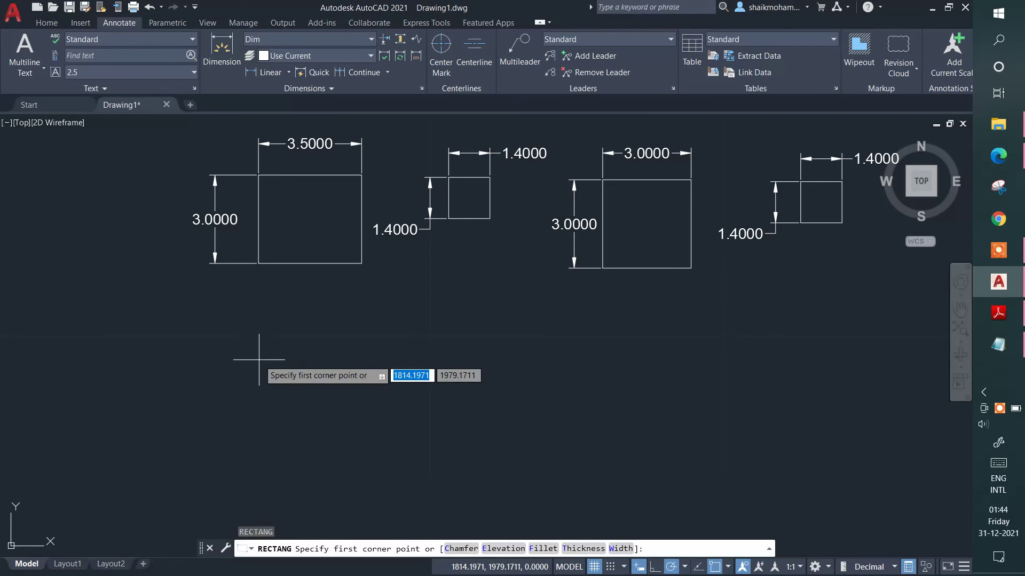
click(255, 346)
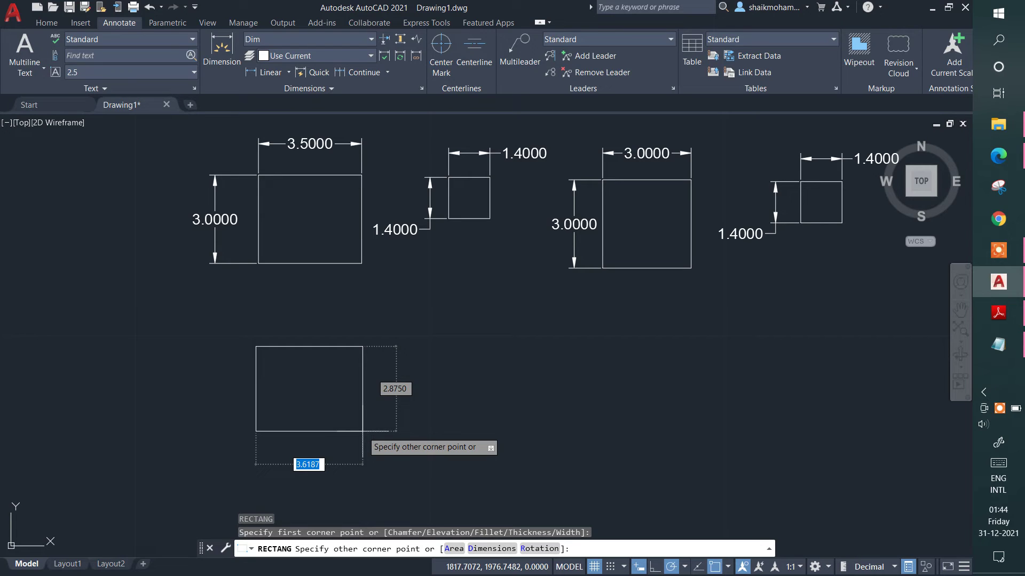
text(3.5)
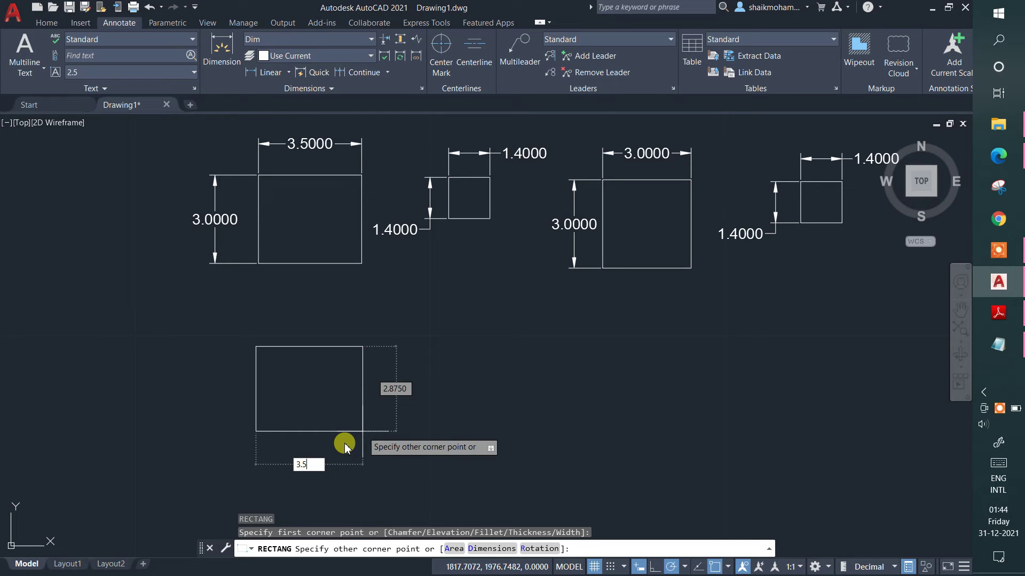
key(Tab)
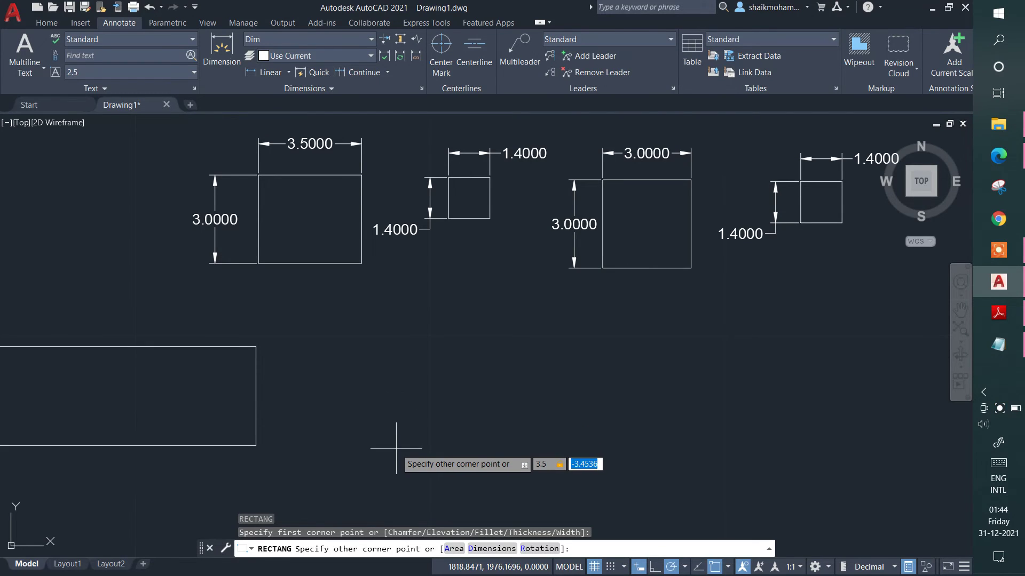
key(Escape)
text(rec)
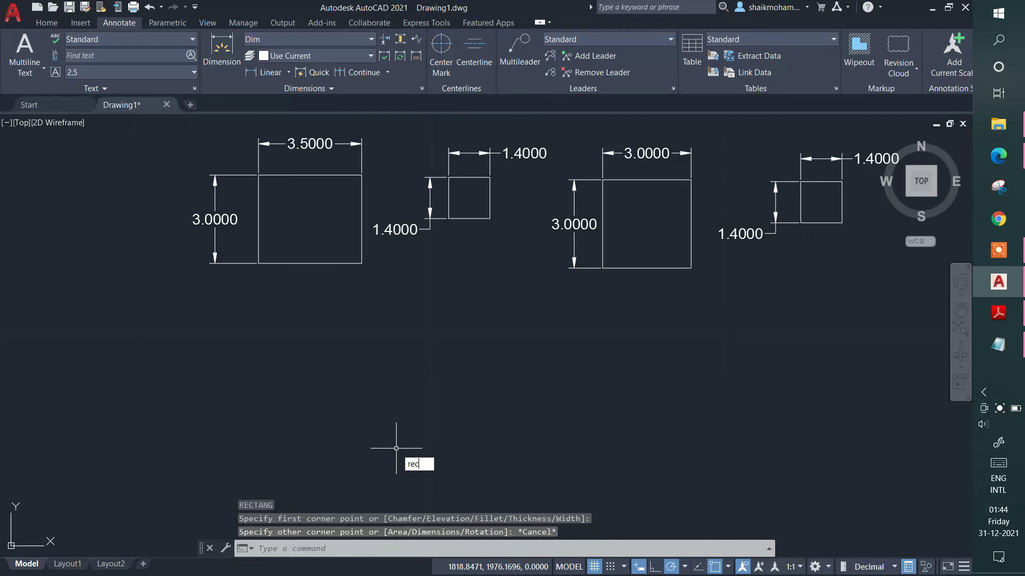
key(Return)
click(256, 359)
text(3.5)
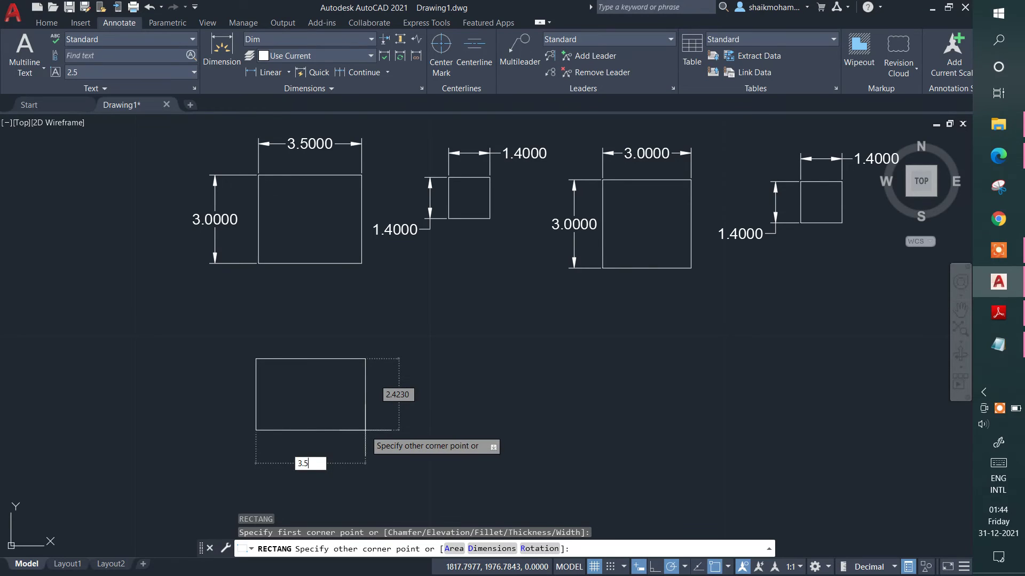
key(Tab)
text(2.)
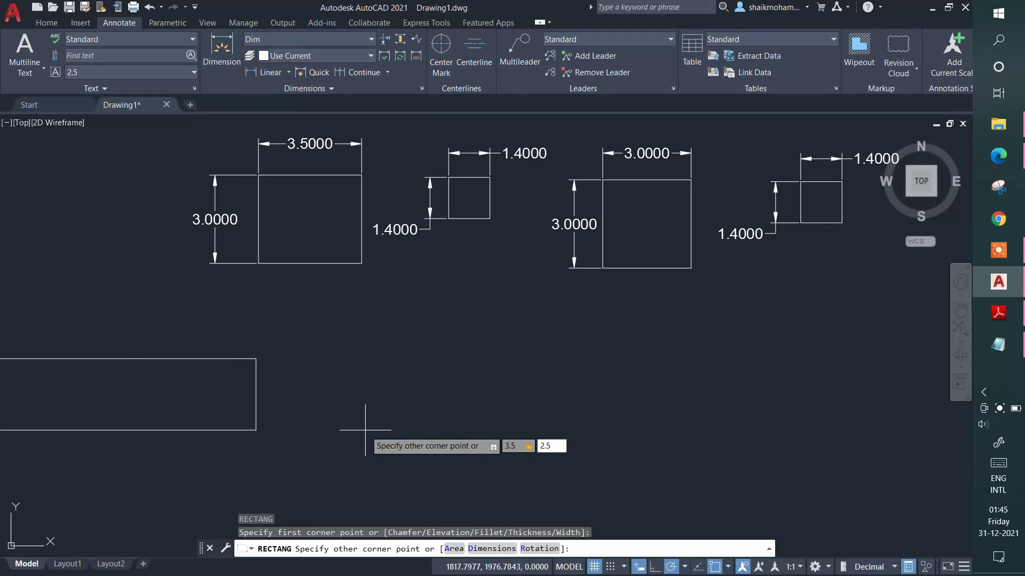
key(Return)
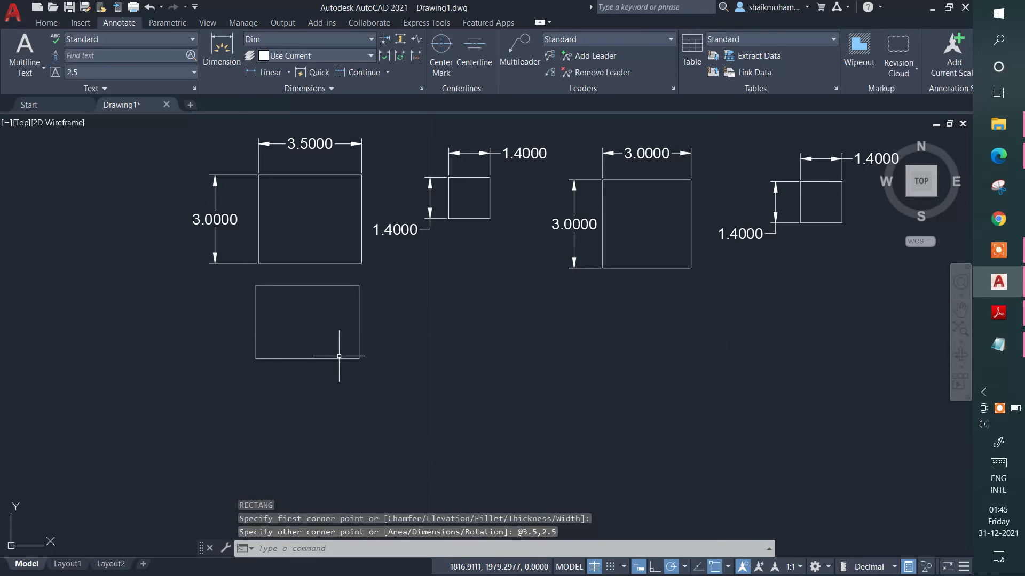
- Move the new 3.5 by 2.5 rectangle lower beneath the first room
click(337, 359)
text(m)
key(Return)
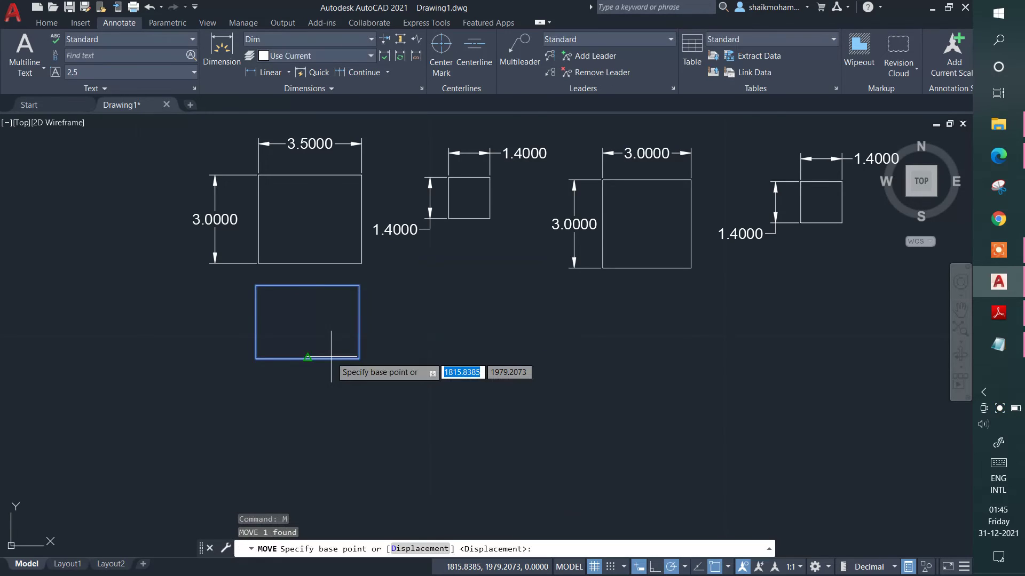
click(309, 358)
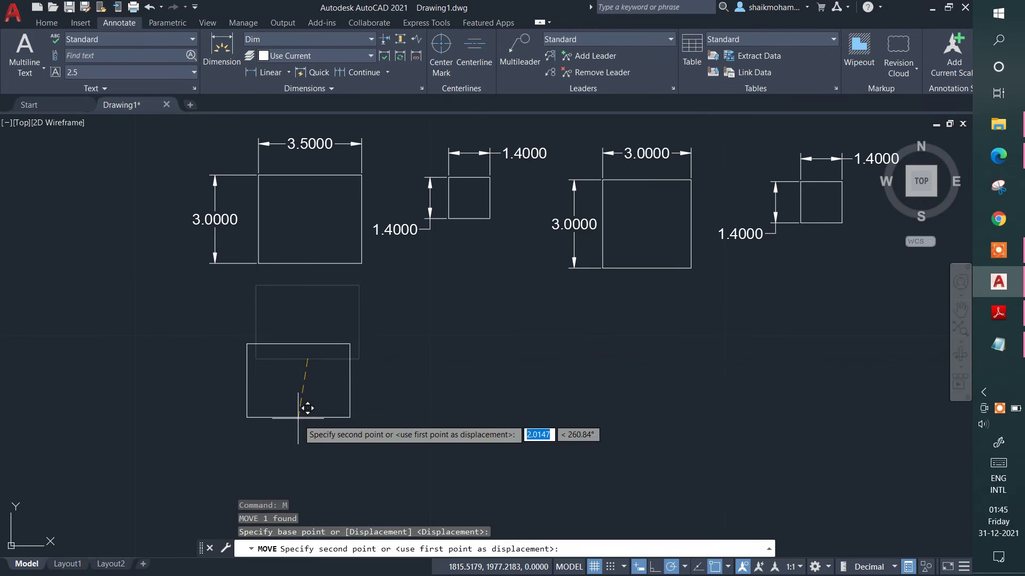
click(307, 432)
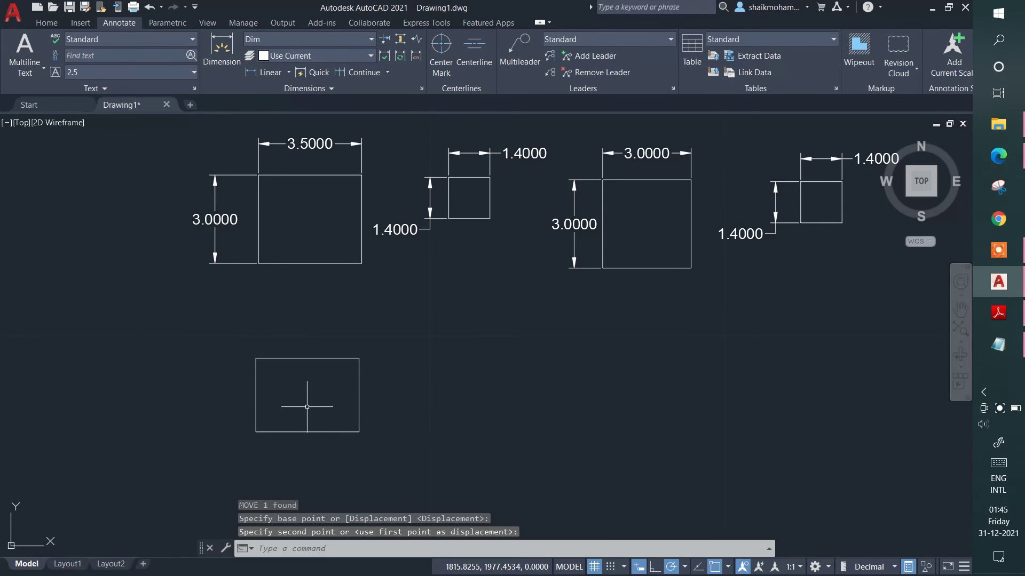
- Place a 3.5000 width dimension above and 2.5000 height dimension left of the 3.5×2.5 rectangle
text(dim)
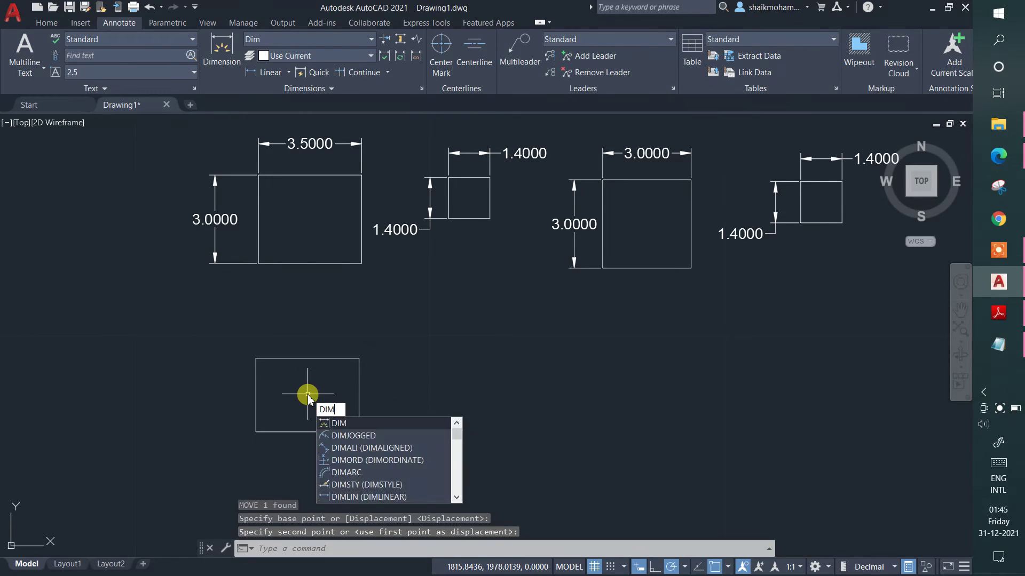
key(Return)
click(257, 358)
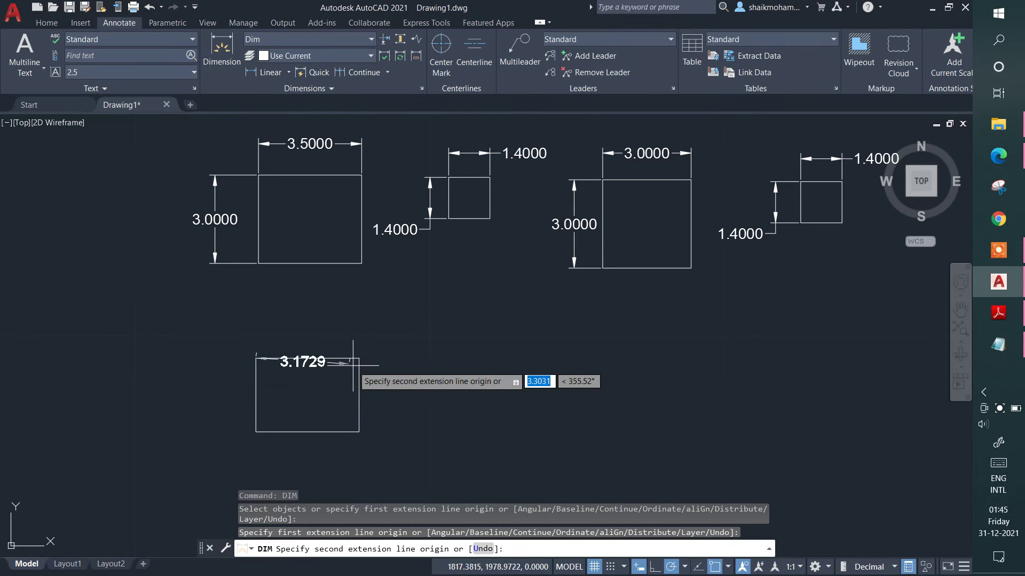
click(359, 358)
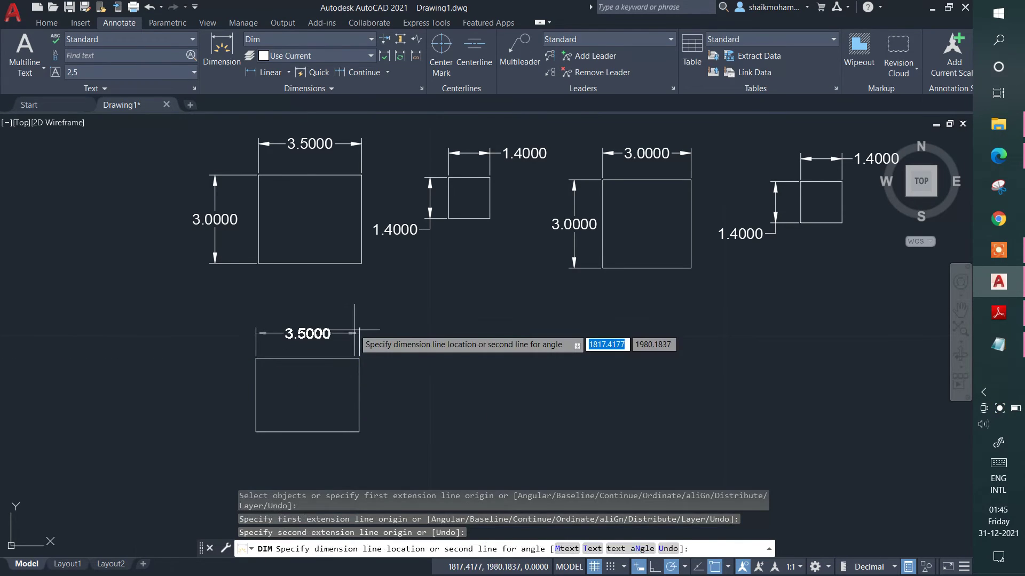
click(406, 323)
key(Escape)
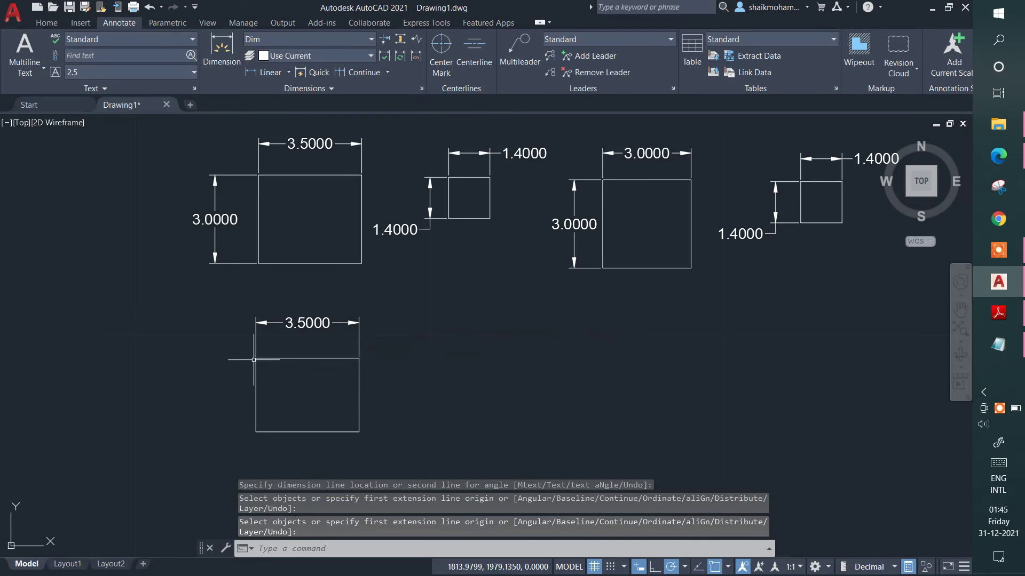
key(Return)
click(255, 358)
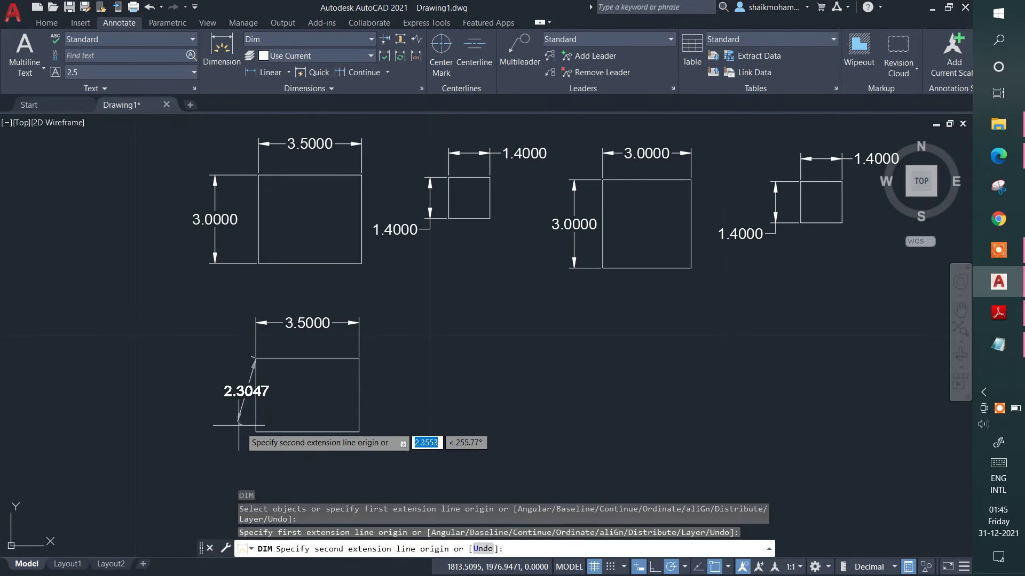
click(256, 431)
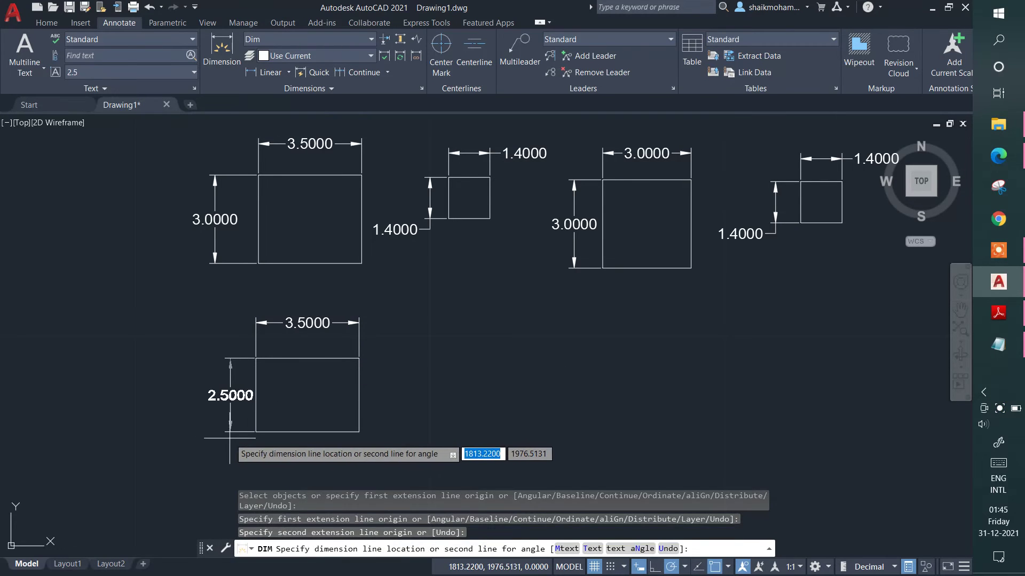
click(216, 395)
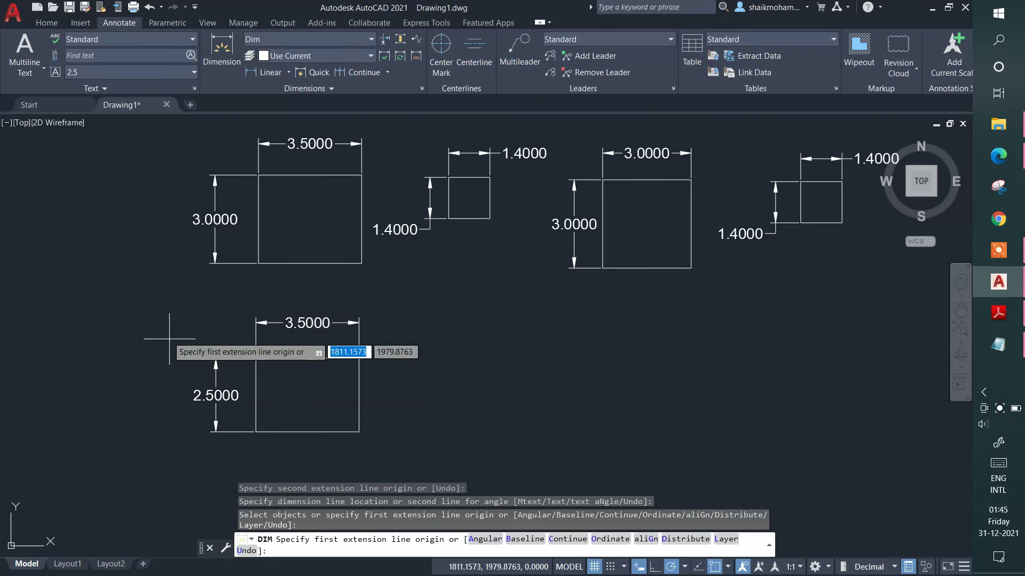
scroll(183, 336, down, 2)
middle_drag(229, 408, 254, 278)
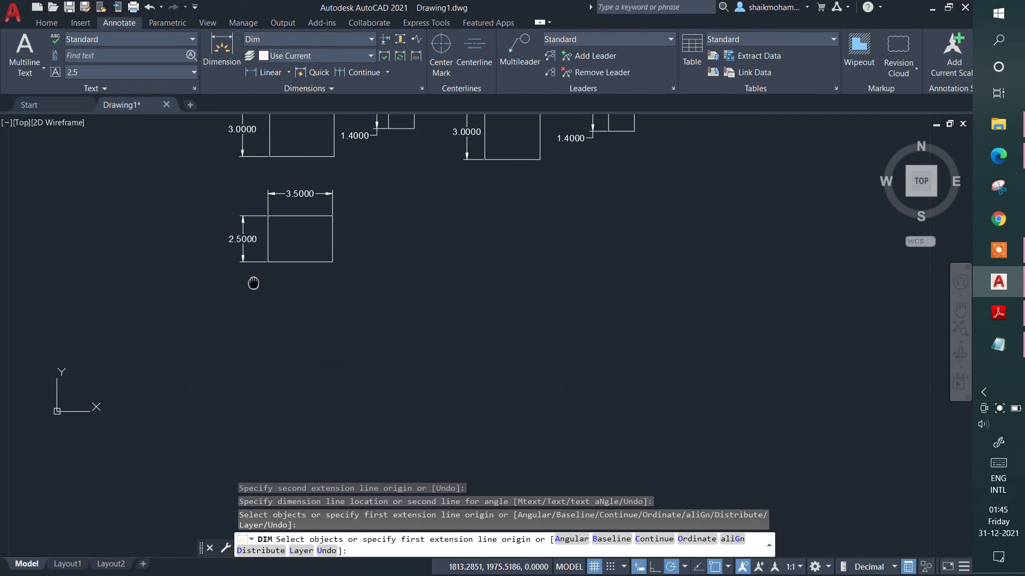
key(Escape)
- Draw a 3.5 by 2 rectangle below the existing rooms
text(rec)
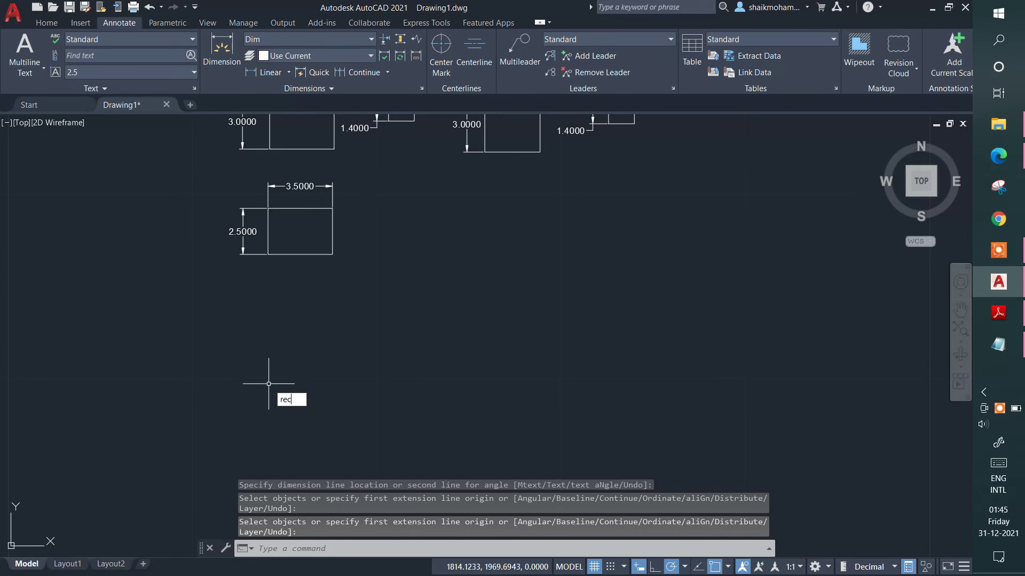
key(Return)
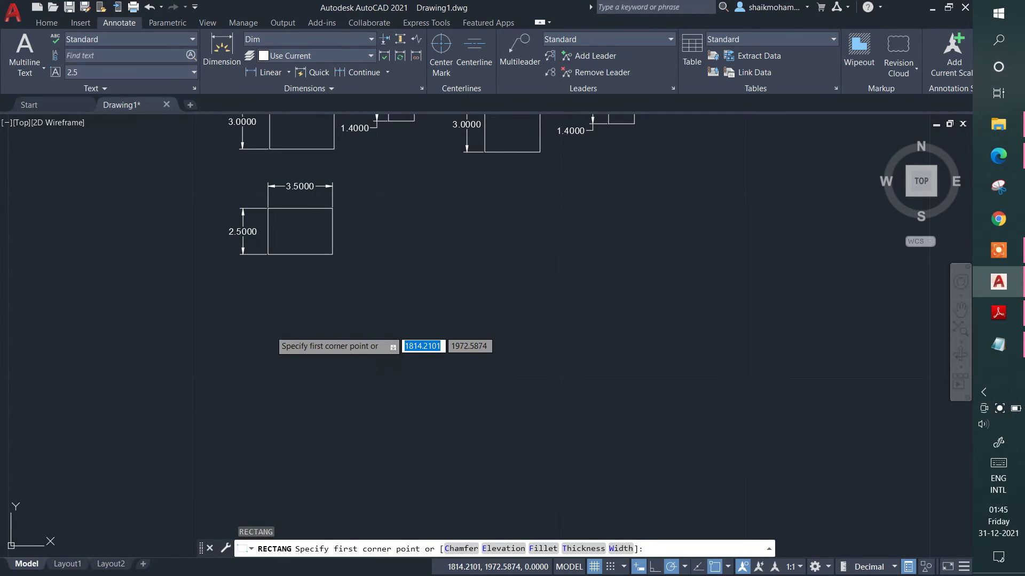
click(270, 330)
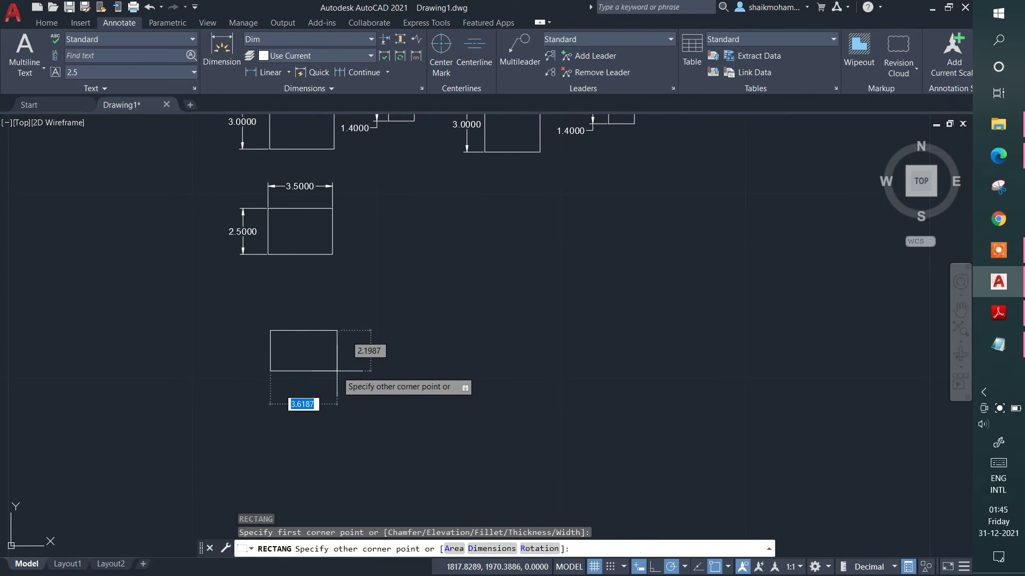
text(3.5)
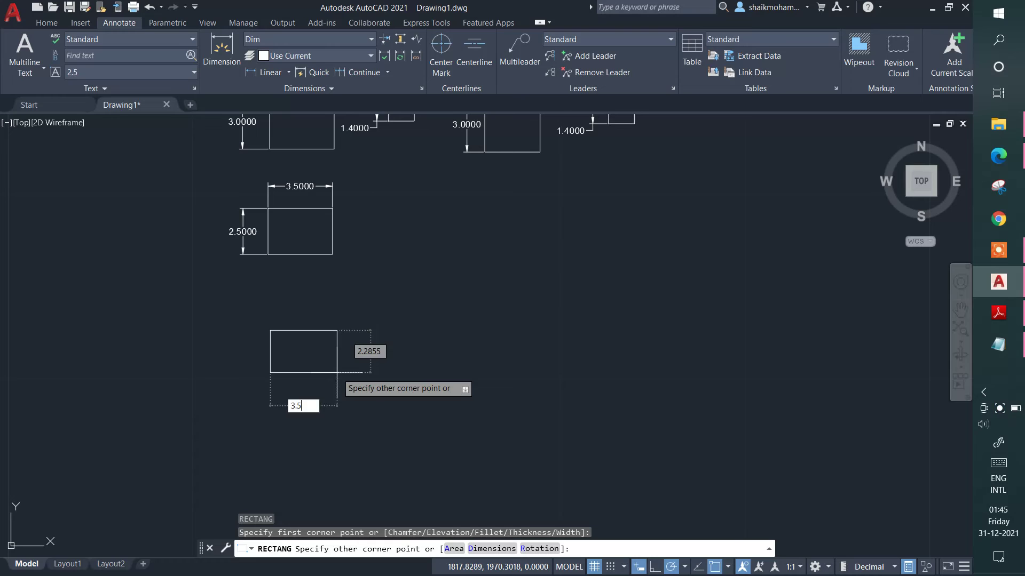
key(Tab)
text(2)
key(Return)
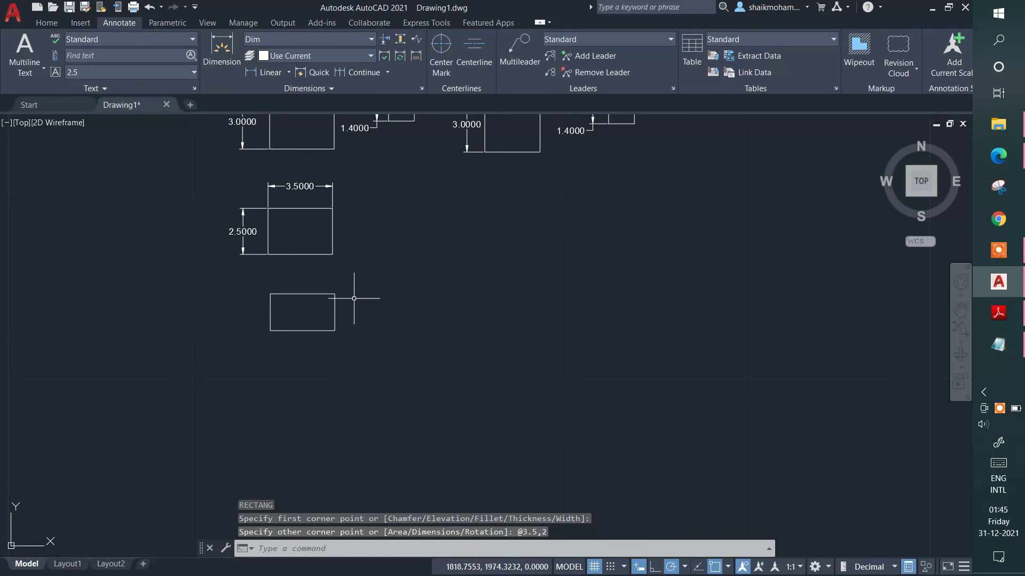
- Window-select the 3.5 by 2 rectangle and move it further down
click(354, 298)
click(261, 342)
text(m)
key(Return)
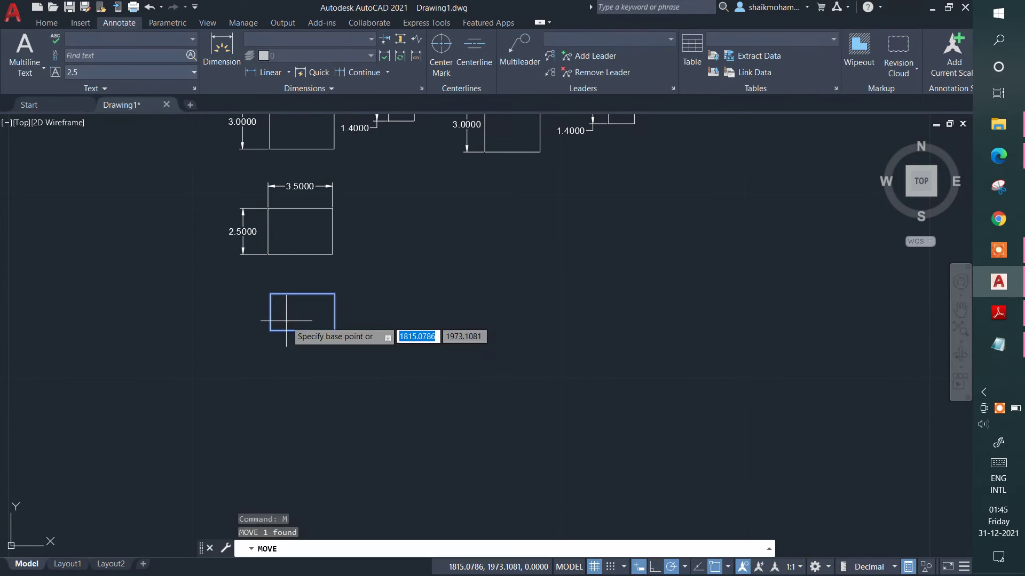
click(286, 321)
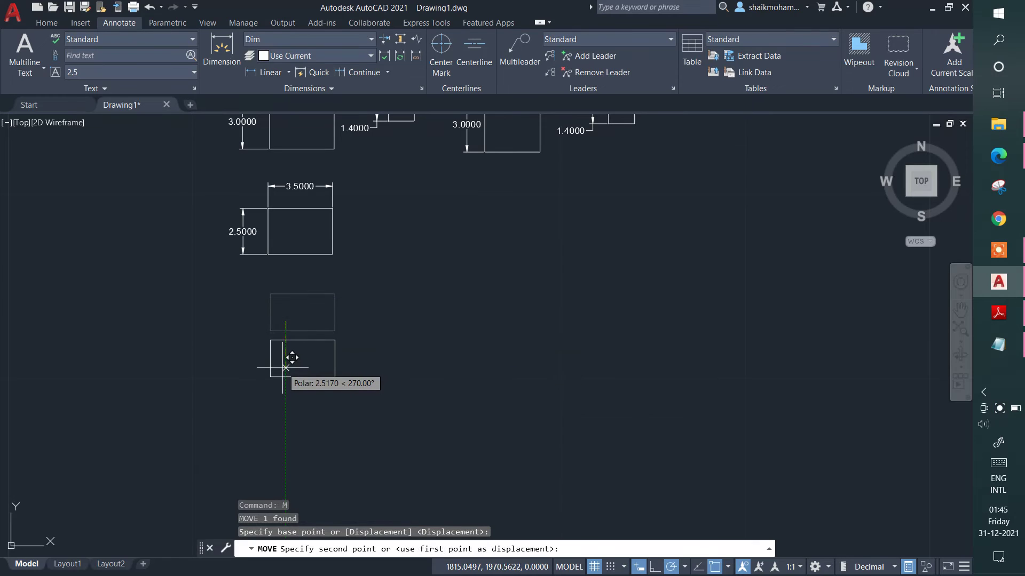
click(280, 374)
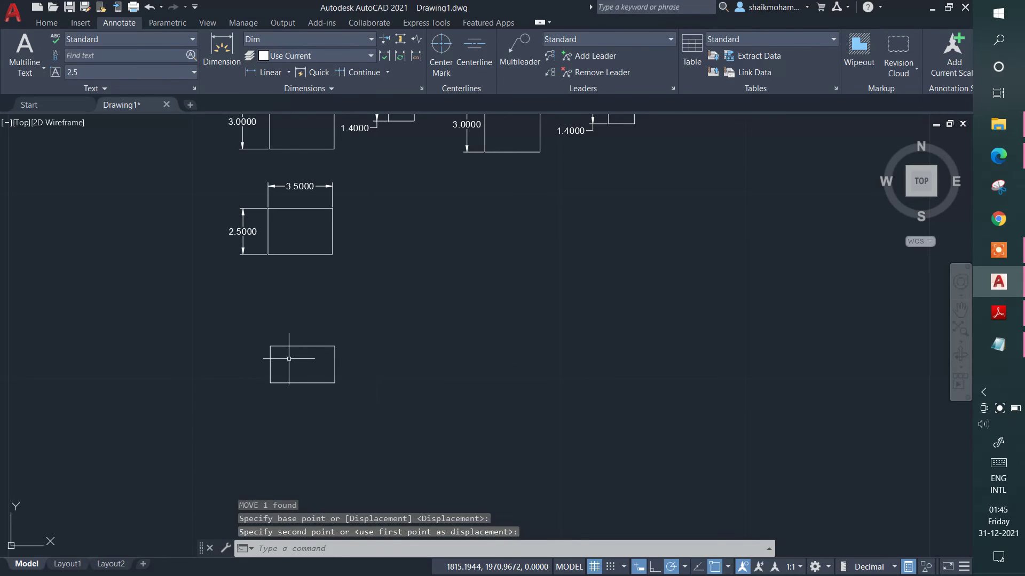
scroll(285, 342, up, 2)
- Dimension the 3.5 by 2 rectangle's top edge as 3.5000
text(d)
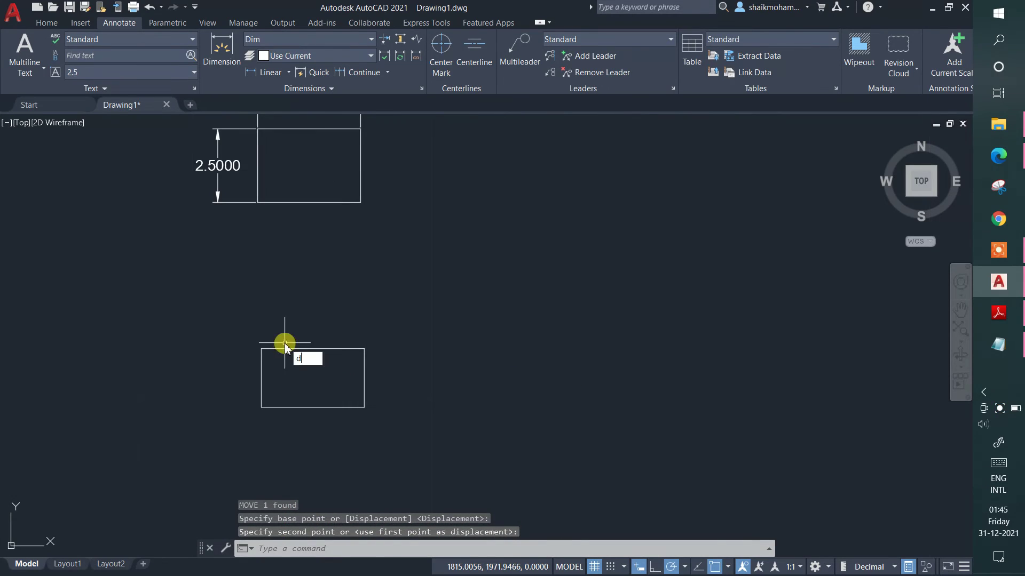
text(im)
key(Return)
key(Return)
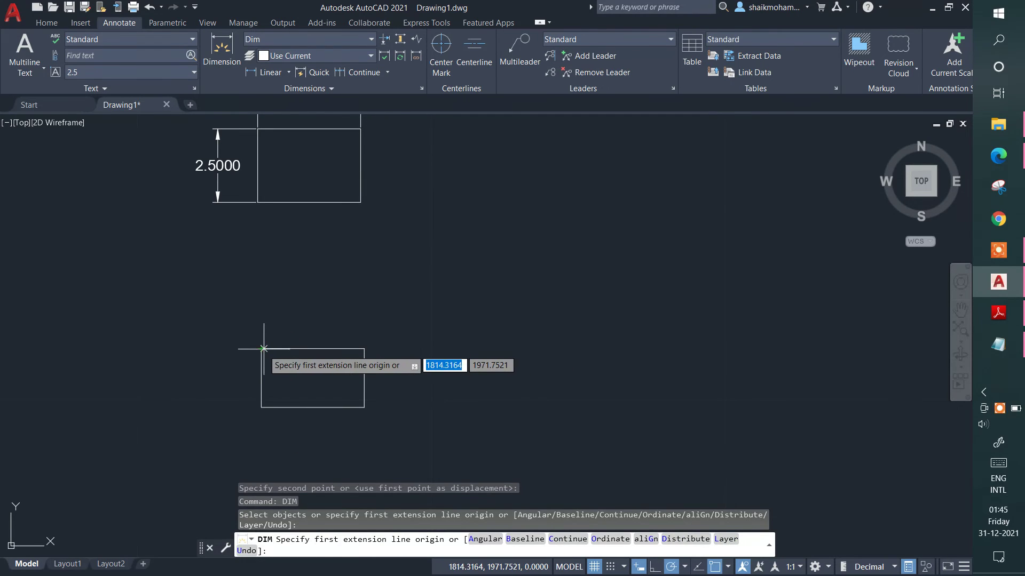
click(261, 349)
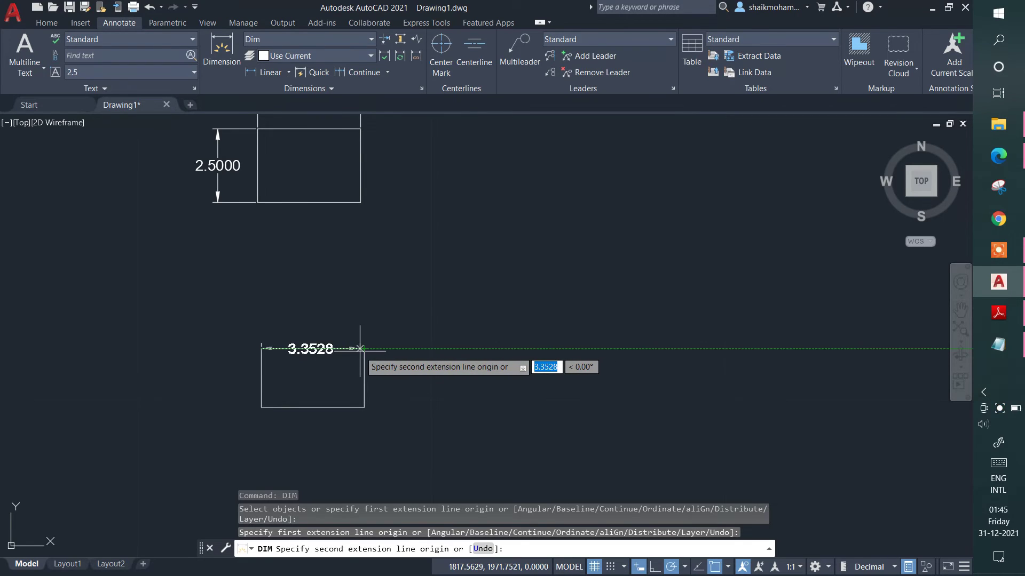
click(365, 348)
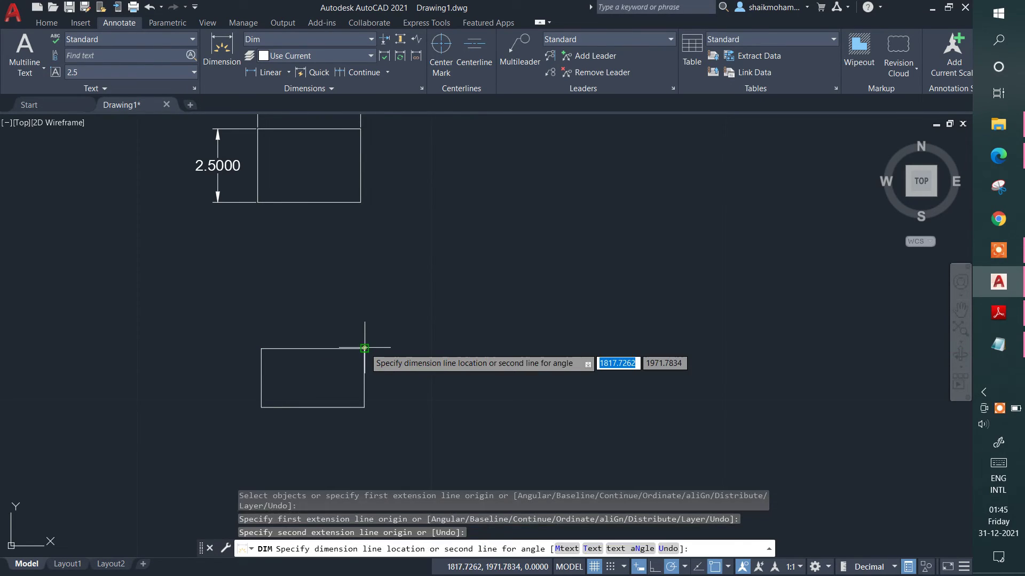
click(365, 315)
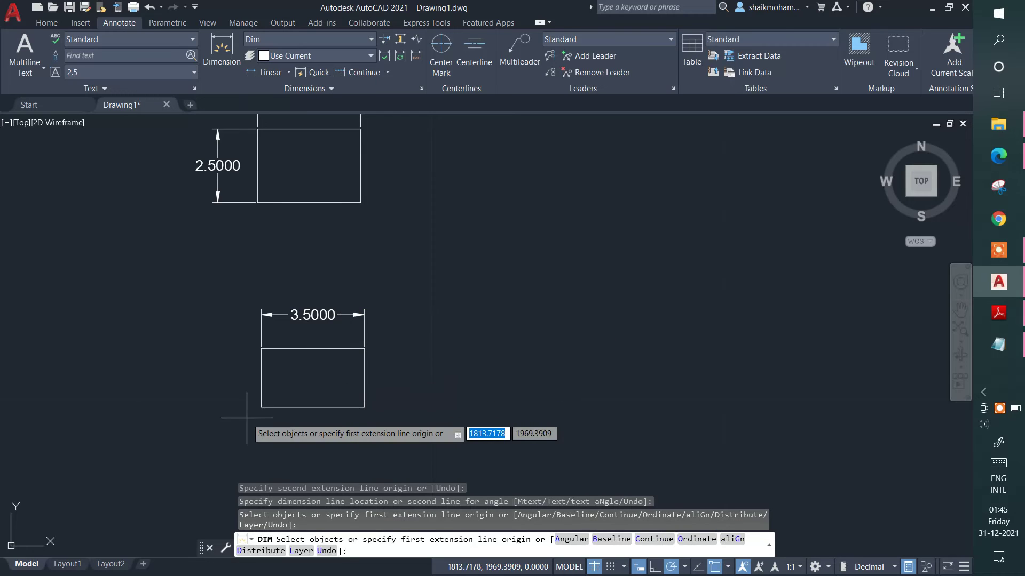
scroll(241, 416, up, 2)
key(Return)
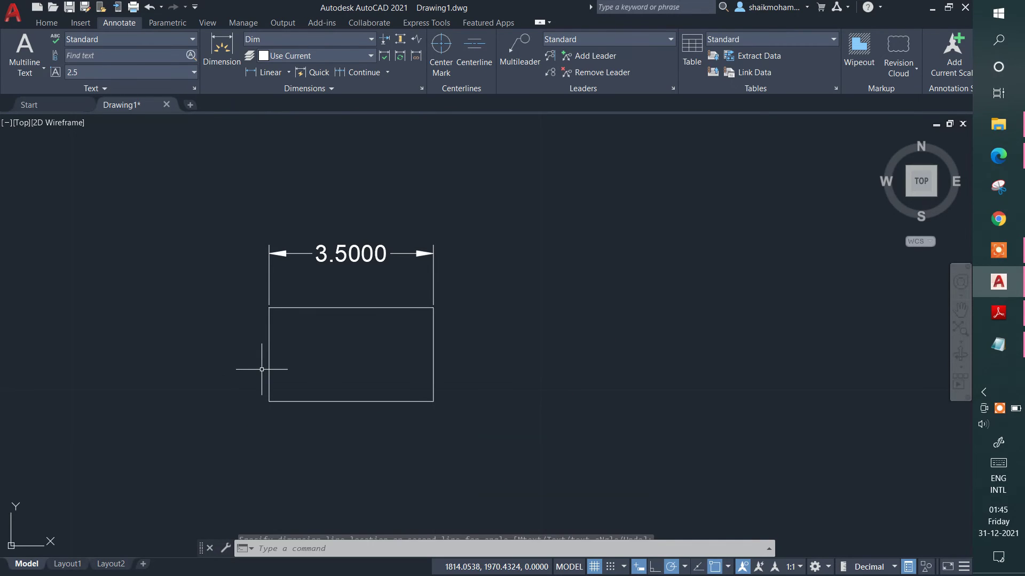
- Add a 2.0000 height dimension along the rectangle's left side
key(Return)
key(Return)
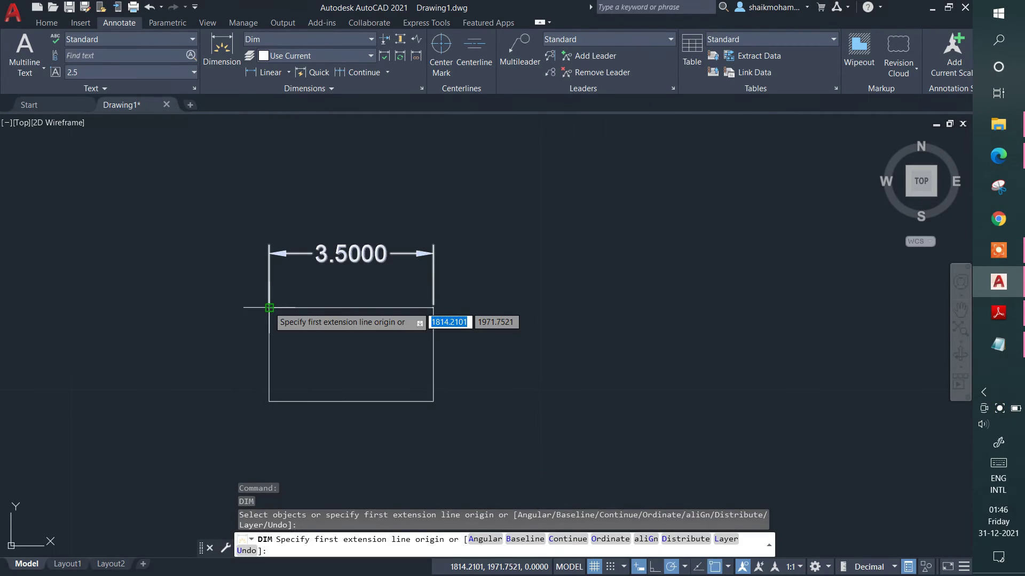
click(268, 308)
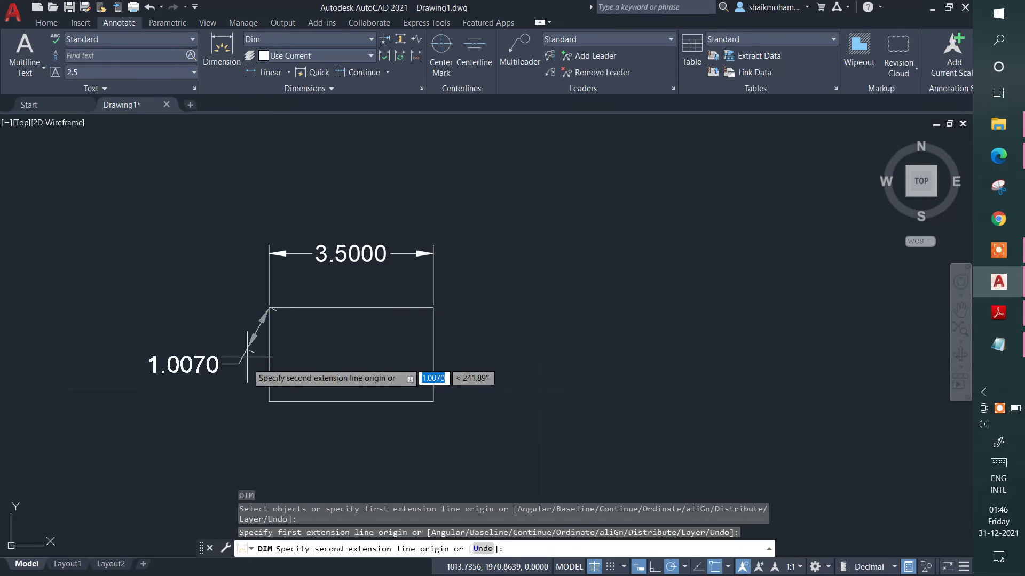
click(268, 401)
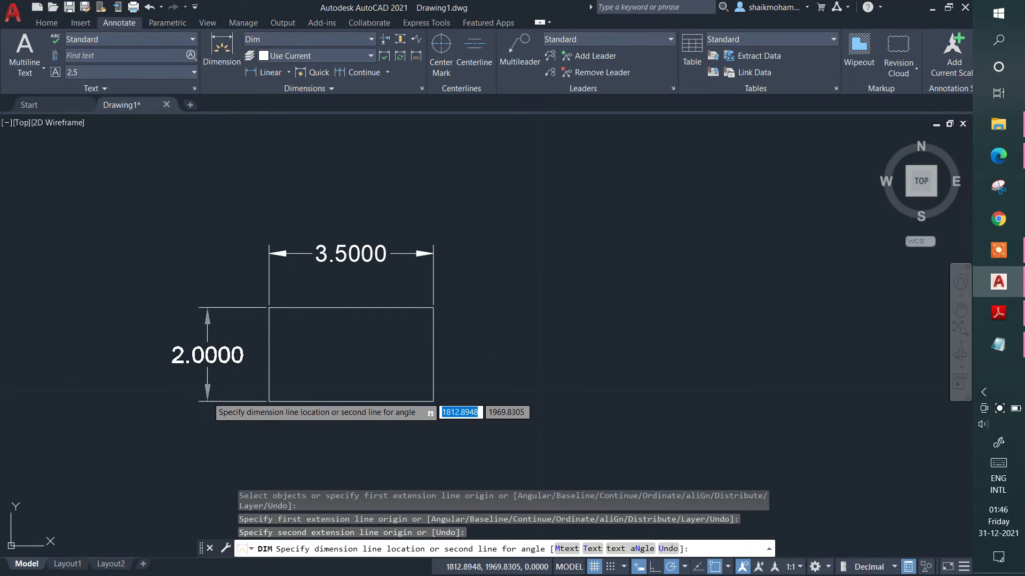
click(205, 402)
scroll(155, 380, down, 2)
scroll(156, 379, down, 2)
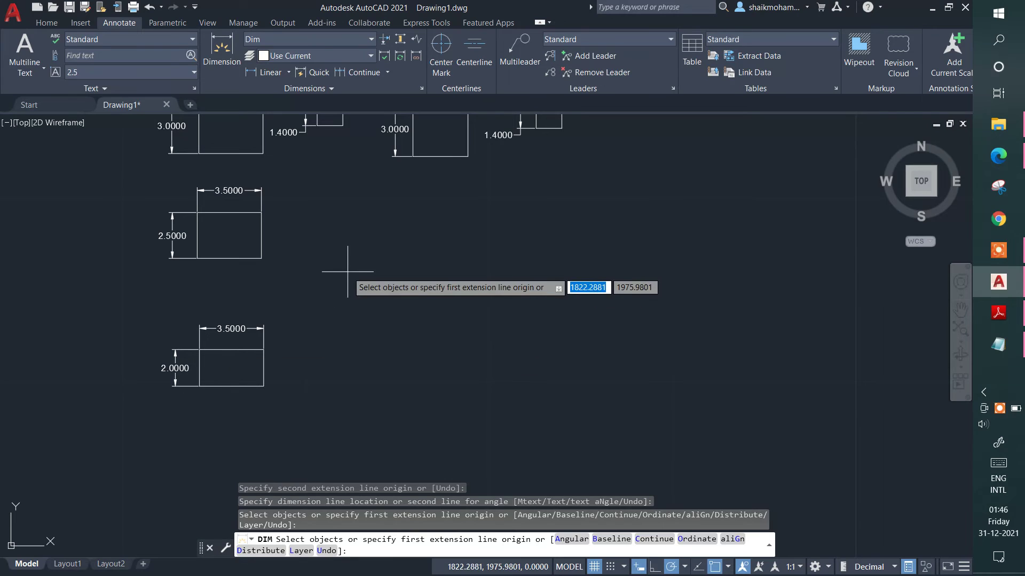
key(Return)
- Pan the view to show all the rooms, then abandon a stray selection window
middle_drag(335, 253, 346, 296)
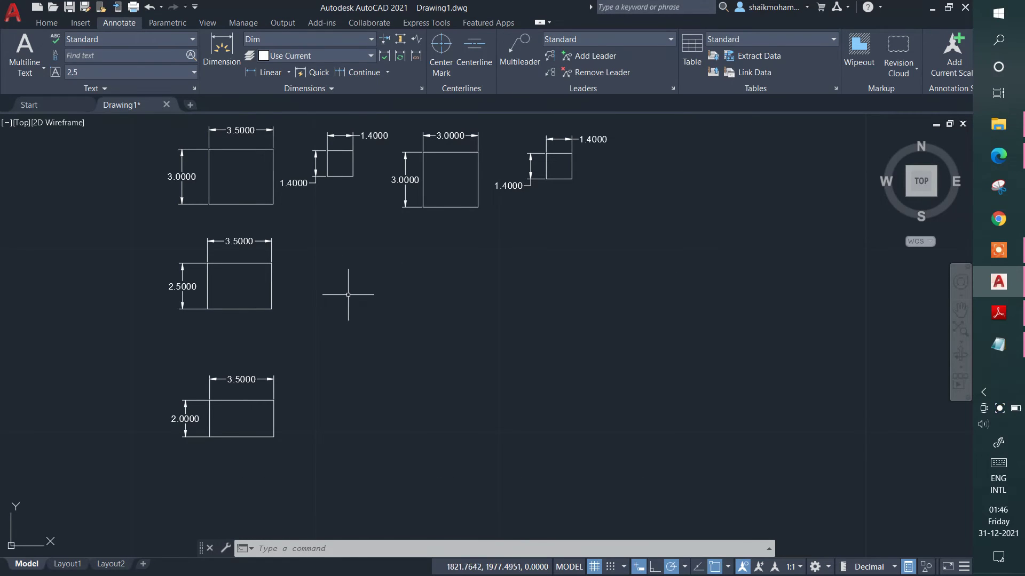
middle_drag(363, 277, 380, 313)
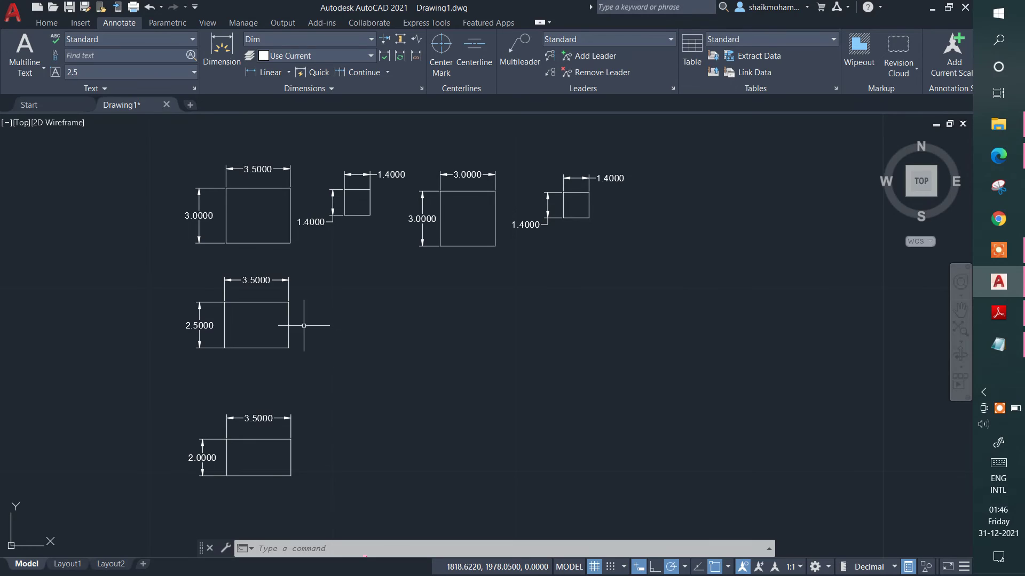
click(178, 146)
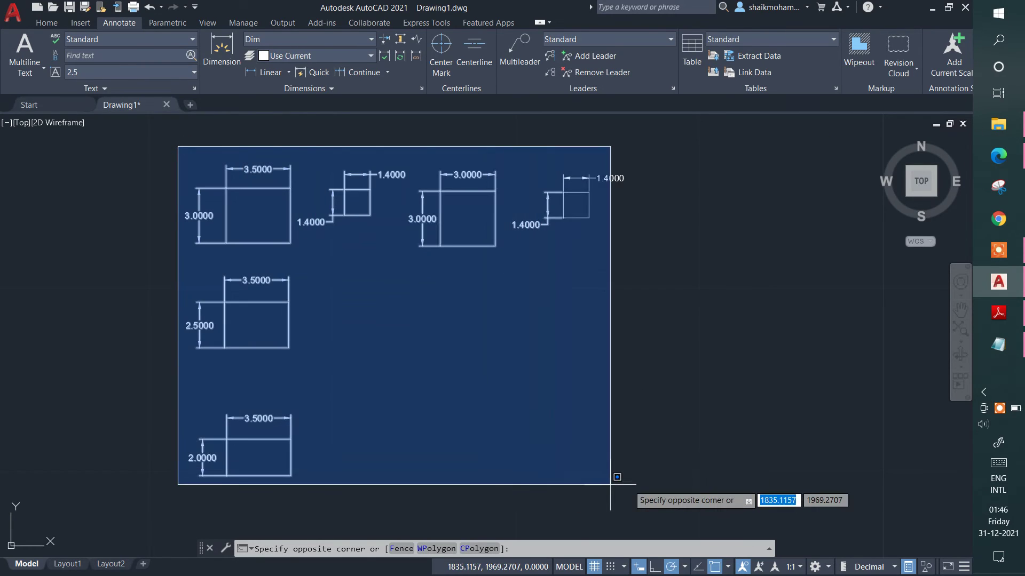
click(158, 219)
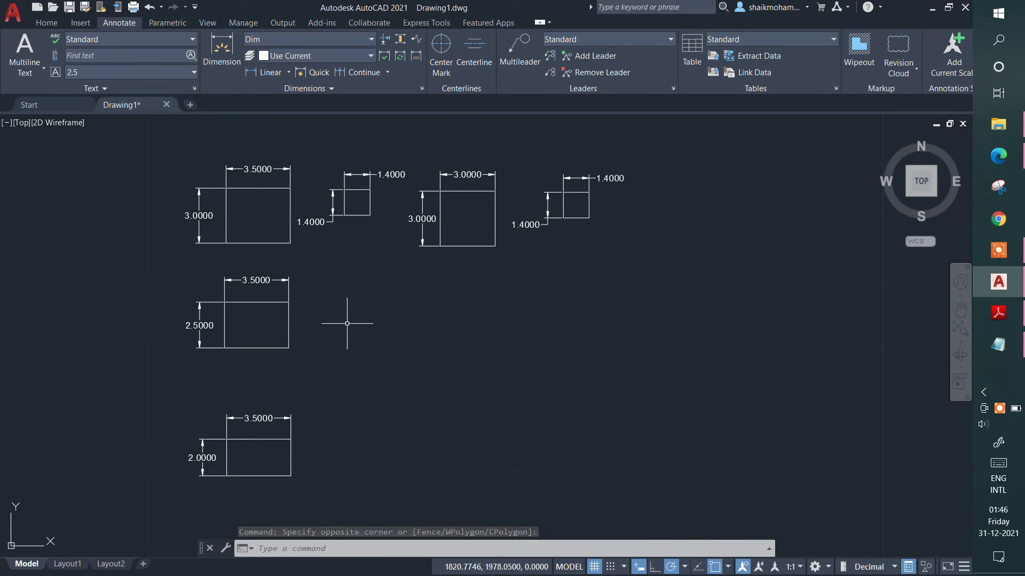
- Start Single Line text in the top-left room, picking its start point and text height
click(30, 67)
click(33, 121)
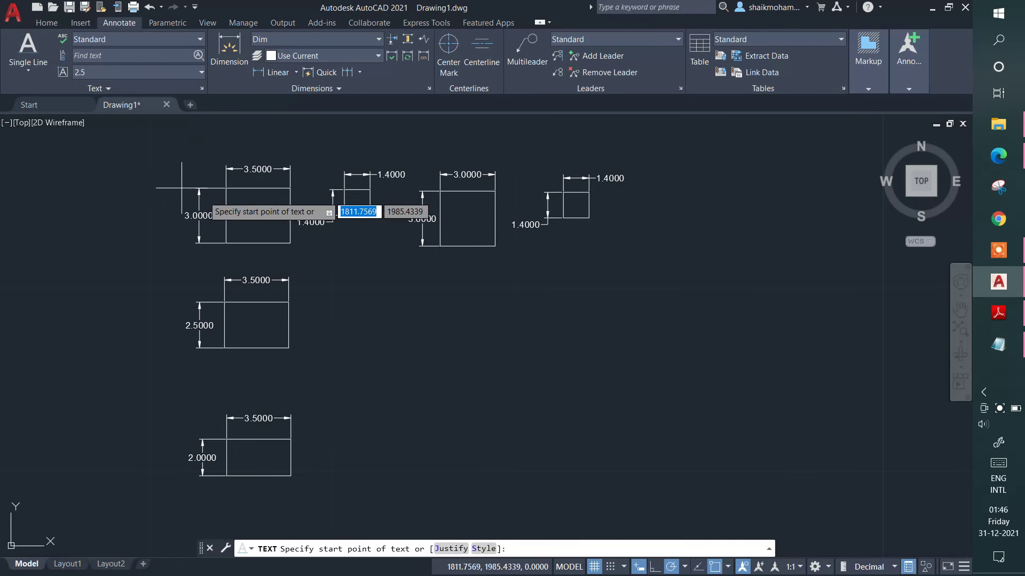
scroll(192, 189, up, 1)
scroll(219, 191, up, 2)
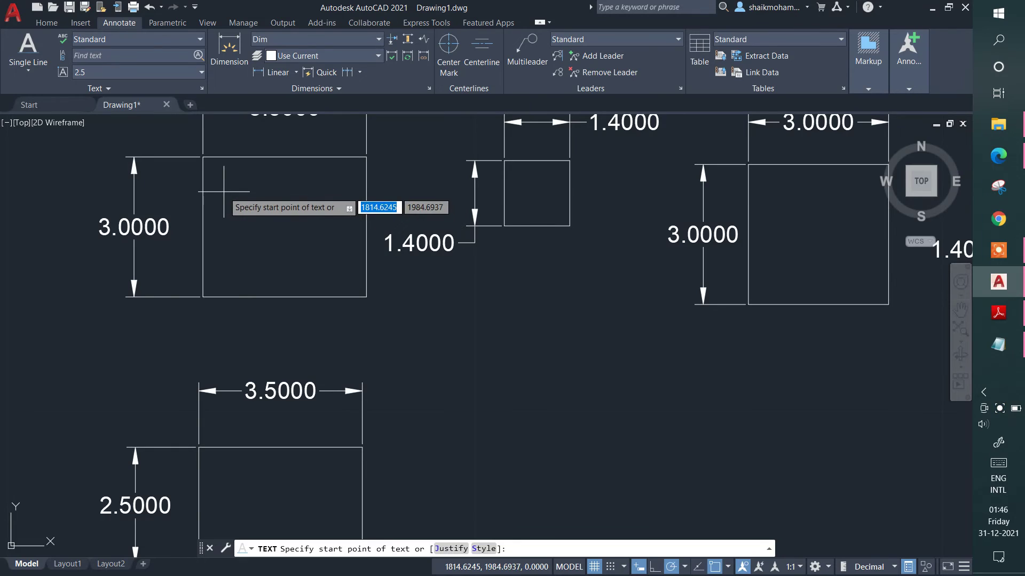
click(223, 191)
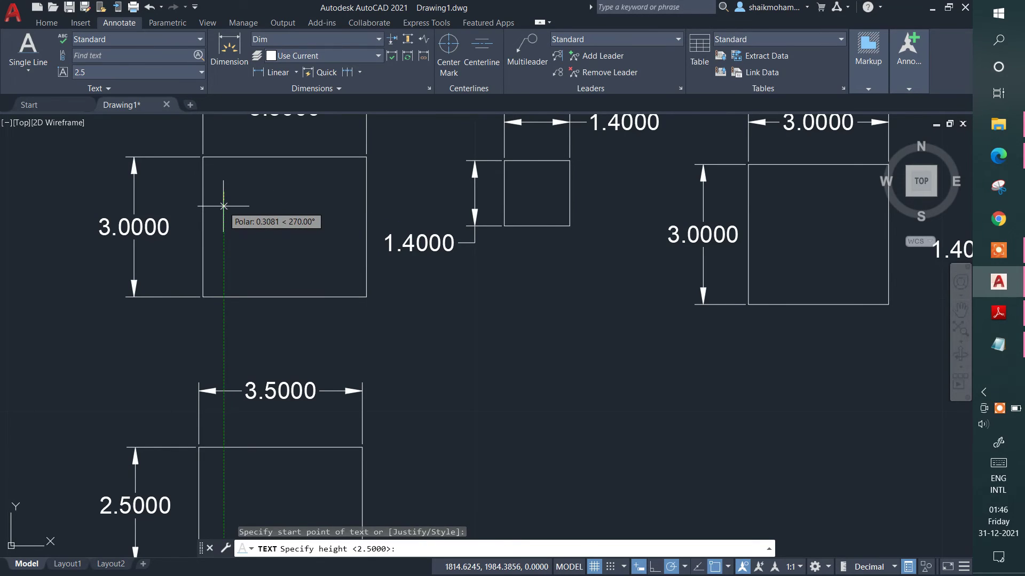
click(224, 205)
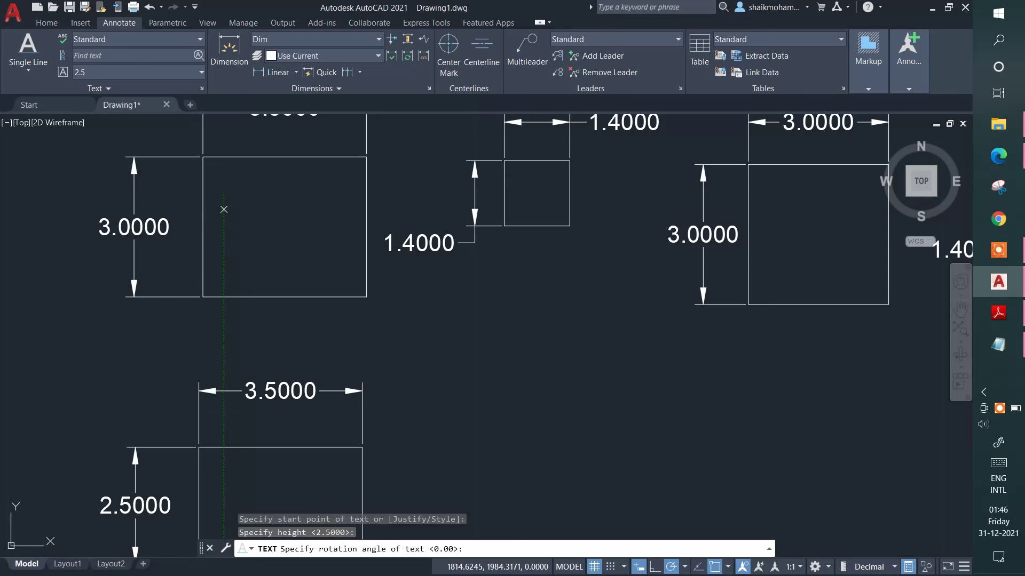
key(Return)
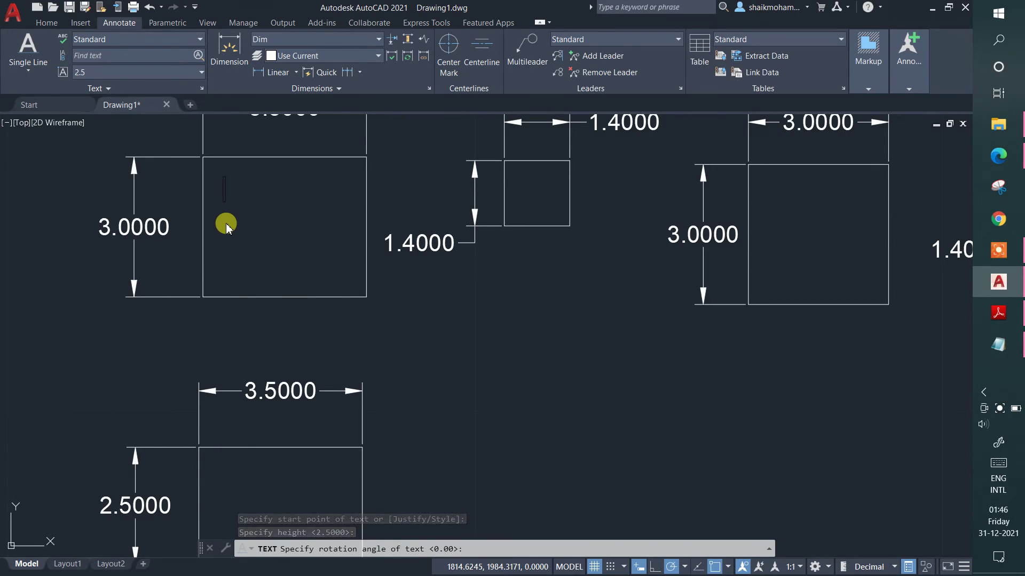
- Enter the two-line label M. BEDROOM and 3.5 X 3, then select the text
text(M. )
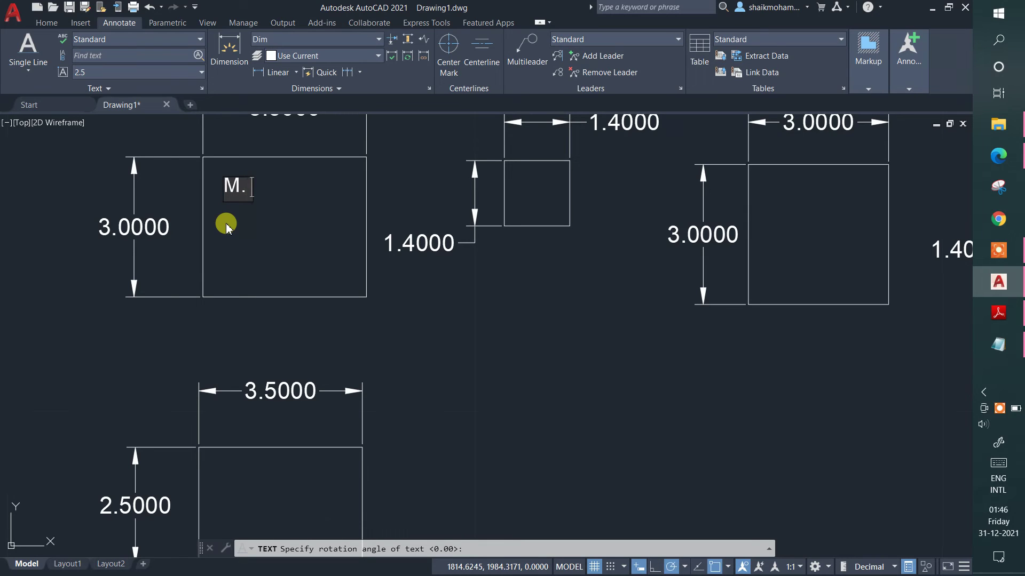
text(BED)
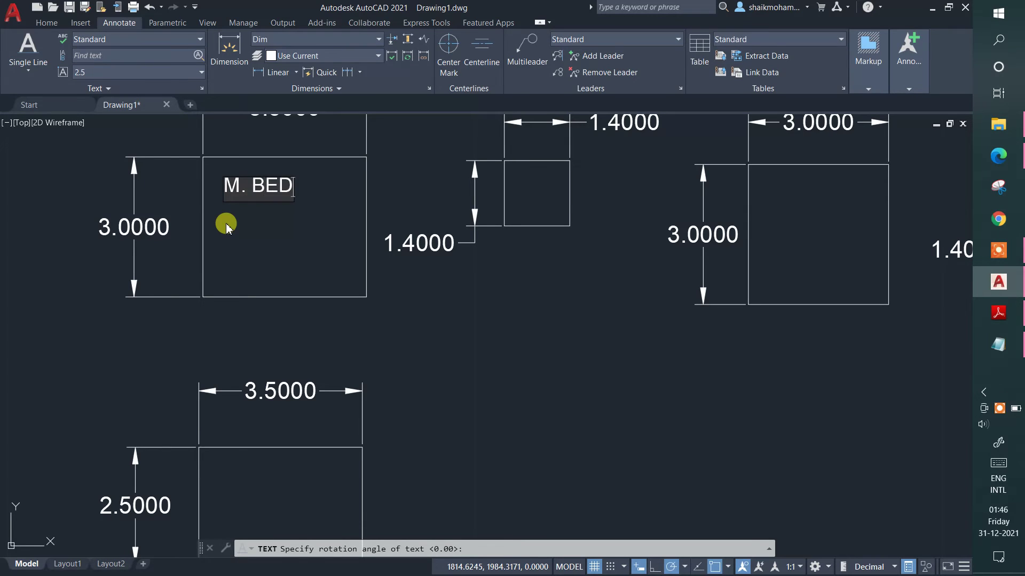
text(ROOM)
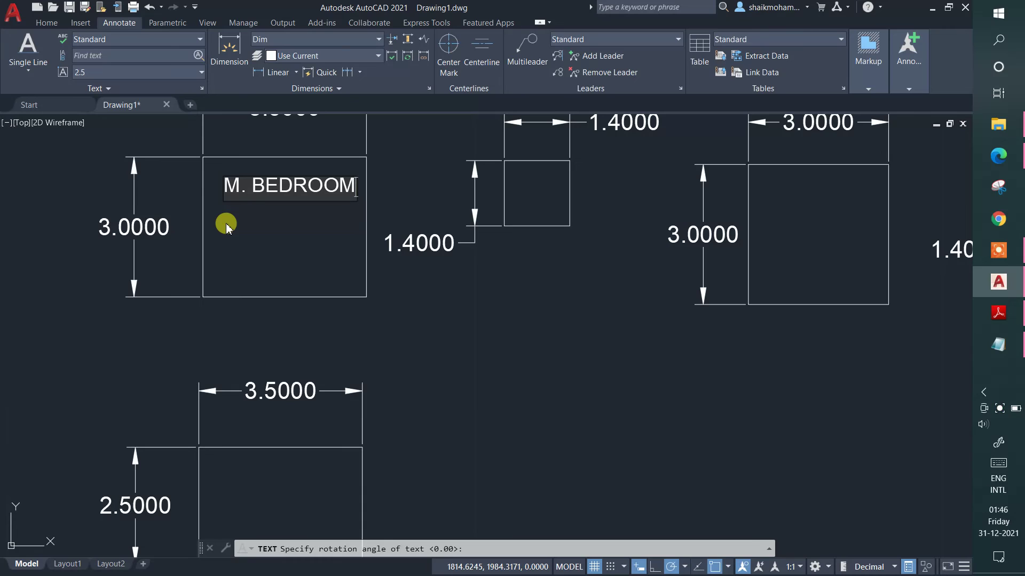
key(Return)
text(3.5 X 3)
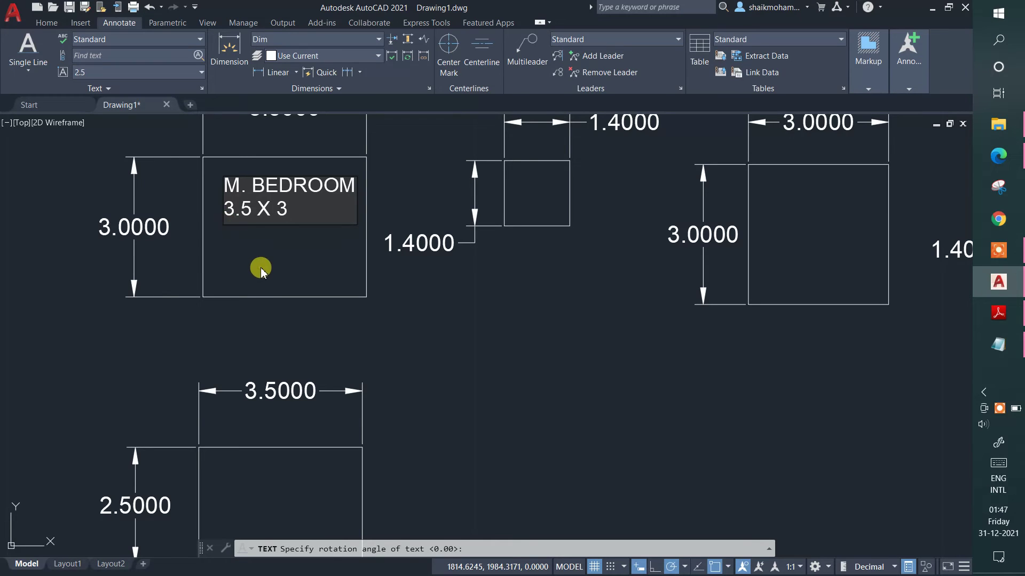
click(273, 275)
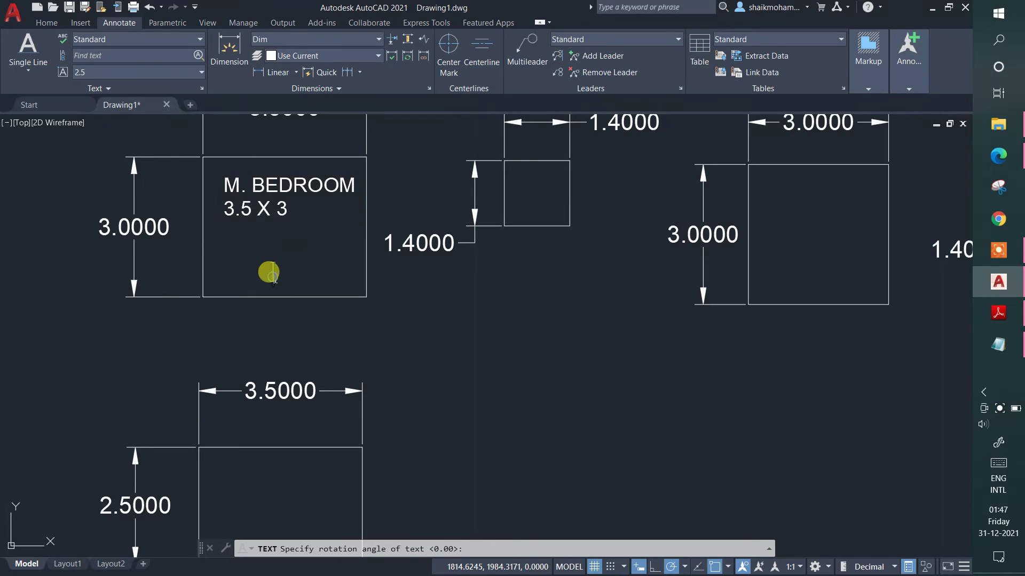
key(Escape)
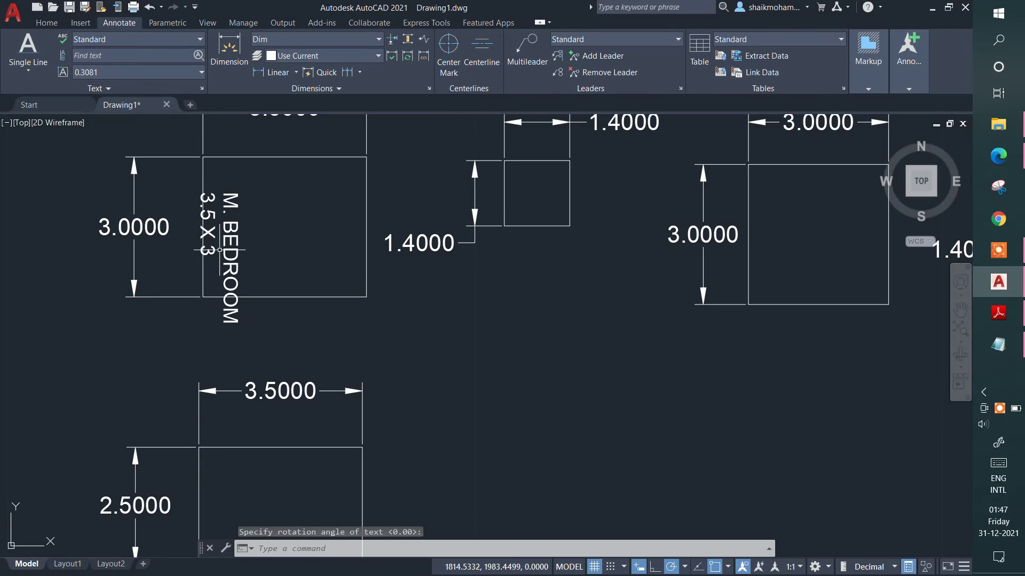
click(270, 254)
click(231, 230)
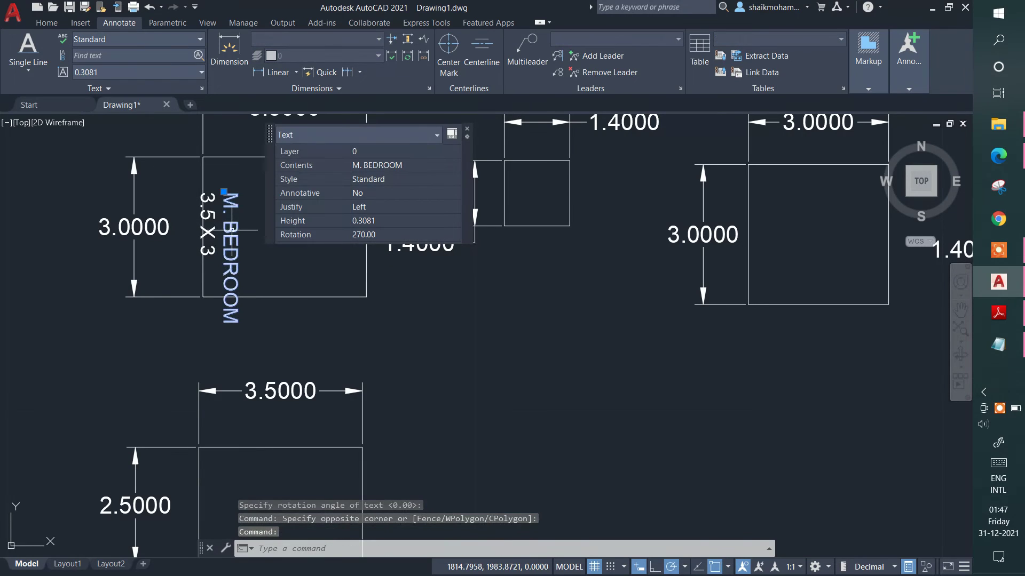
- Rotate the M. BEDROOM and 3.5 X 3 lines back to horizontal
click(214, 231)
text(ro)
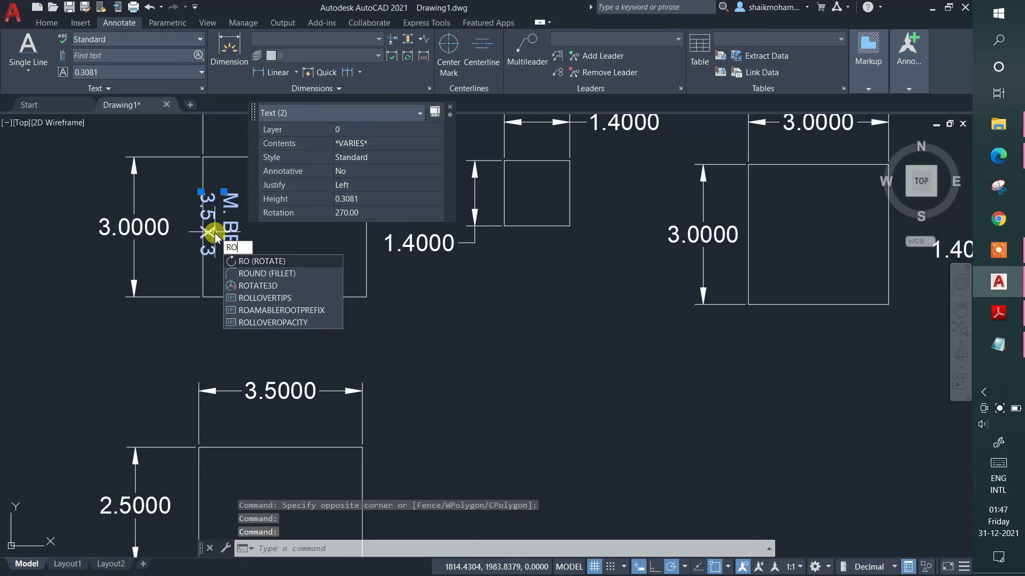
key(Return)
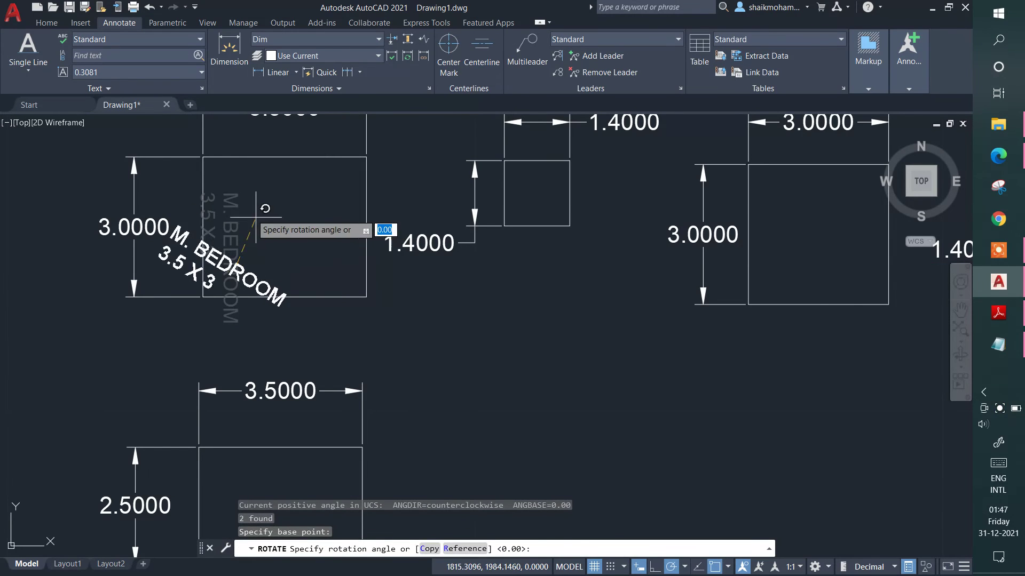
click(233, 208)
- Move the horizontal label neatly inside the top-left room
click(259, 235)
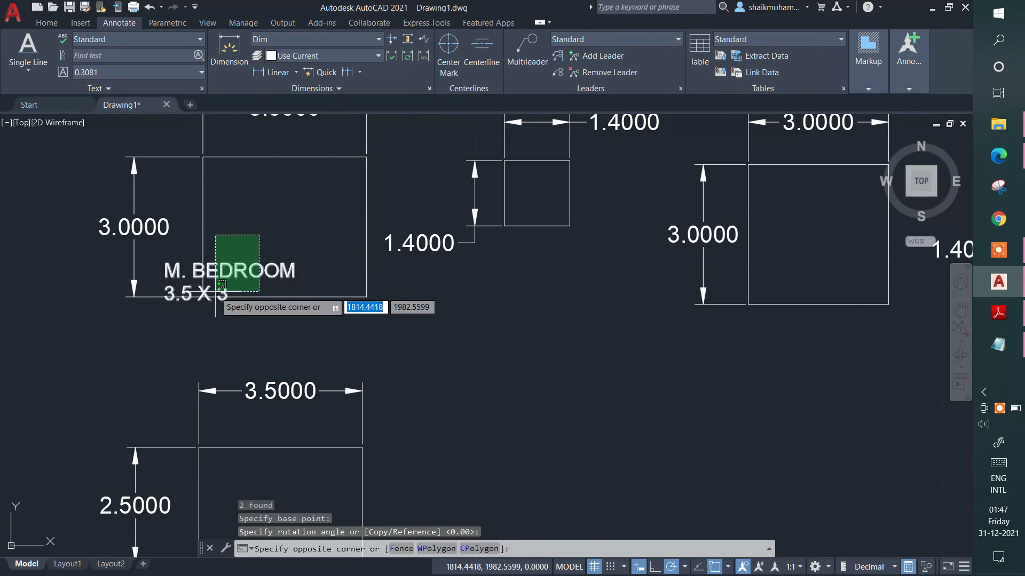
click(214, 285)
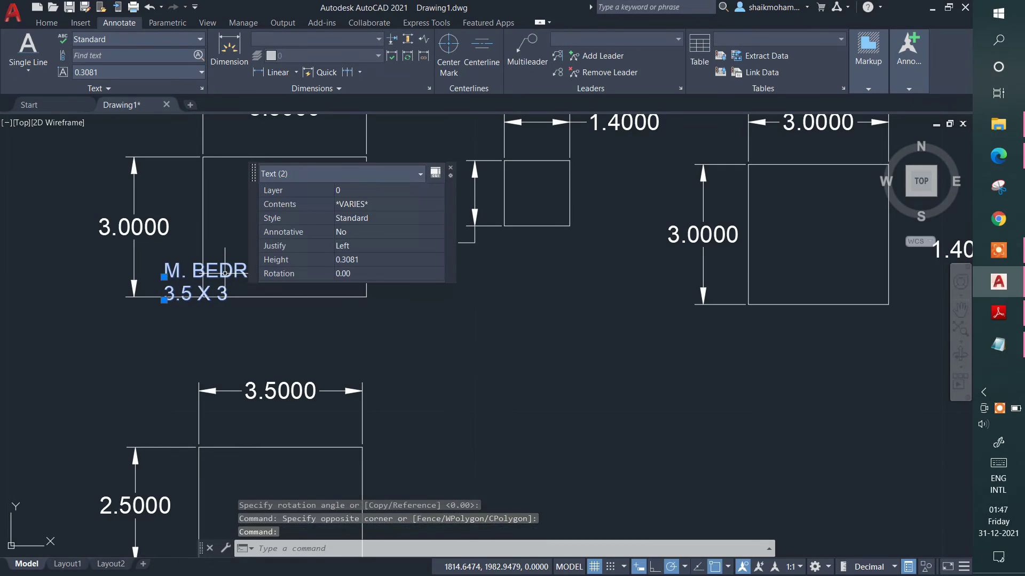
text(m)
key(Return)
click(224, 272)
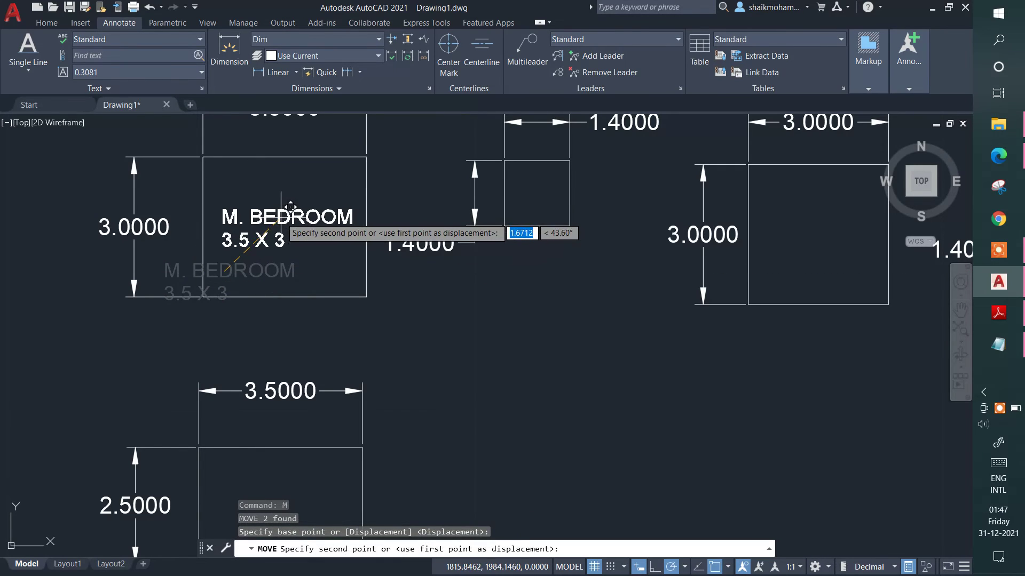
click(286, 209)
- Copy the label into the 3.0000 square room, the 2.5000-high room and the 2.0000-high room
click(327, 187)
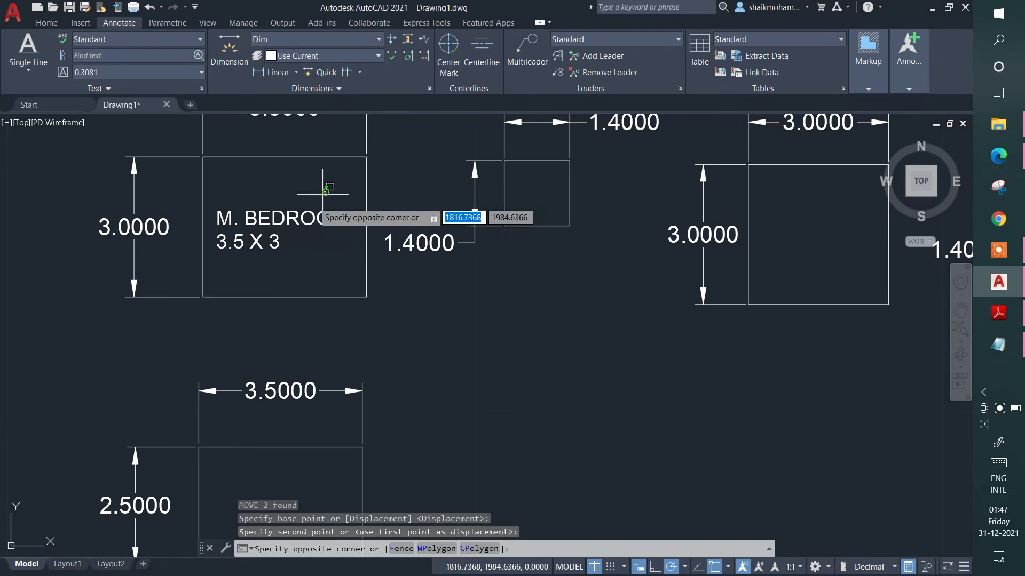
click(251, 258)
text(CO)
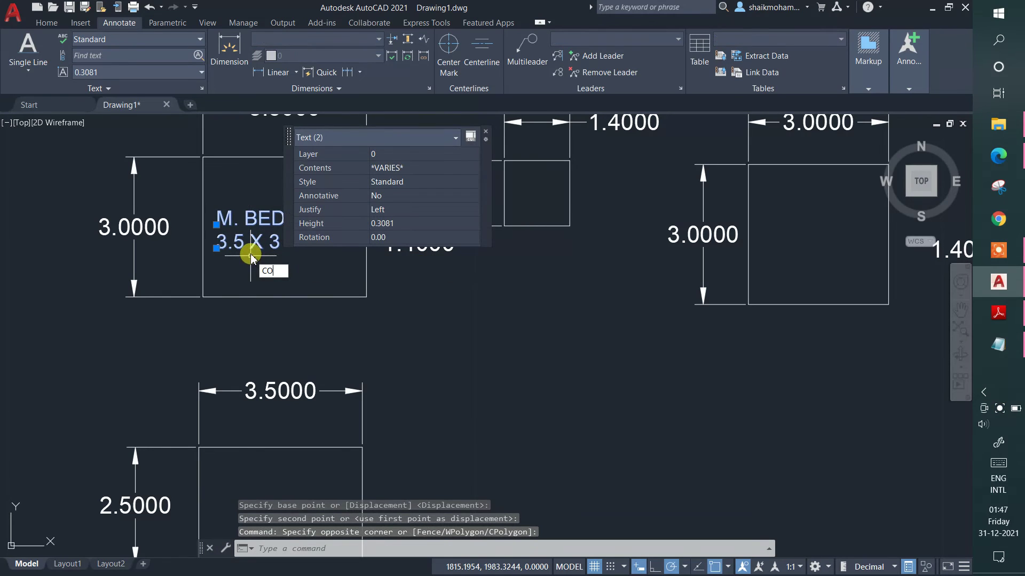
key(Return)
click(251, 231)
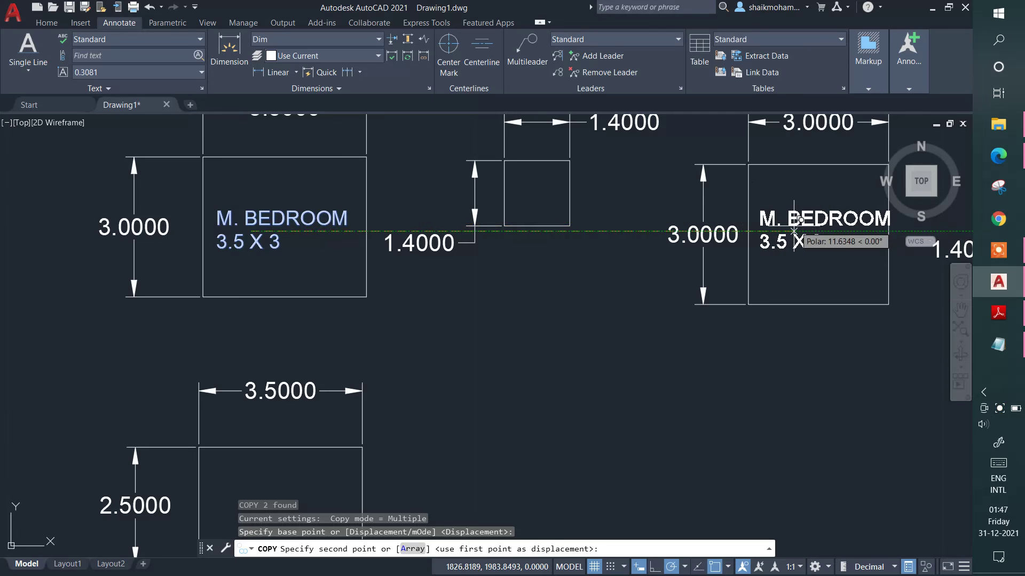
click(794, 230)
scroll(368, 299, down, 2)
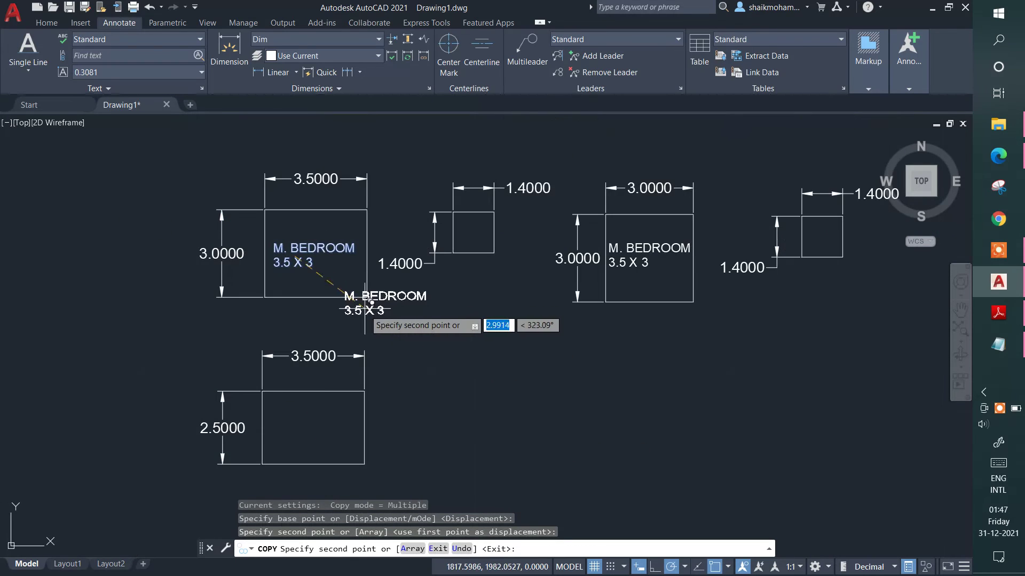
click(300, 426)
scroll(390, 283, down, 2)
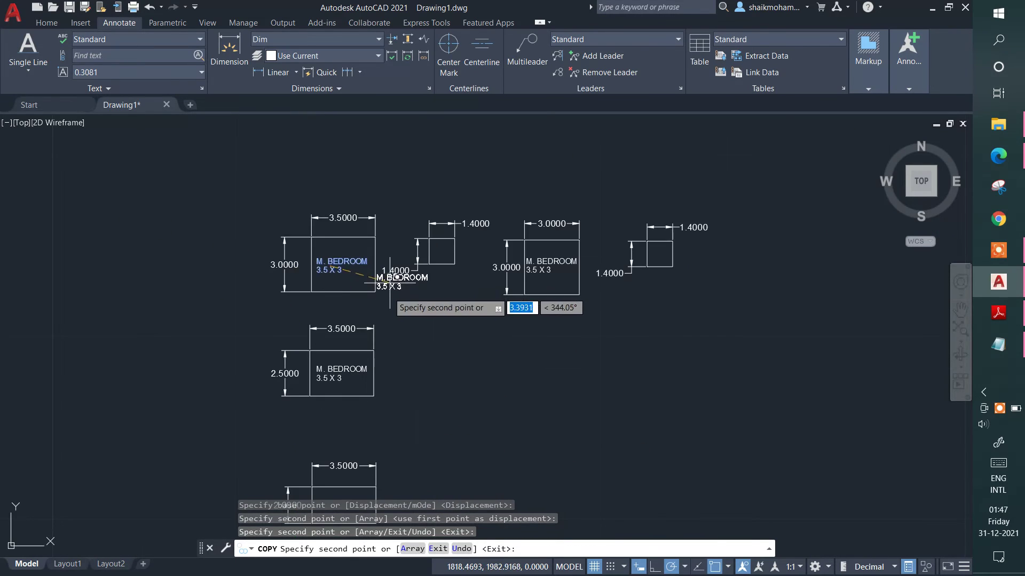
scroll(343, 411, down, 4)
scroll(343, 408, up, 4)
scroll(388, 350, up, 4)
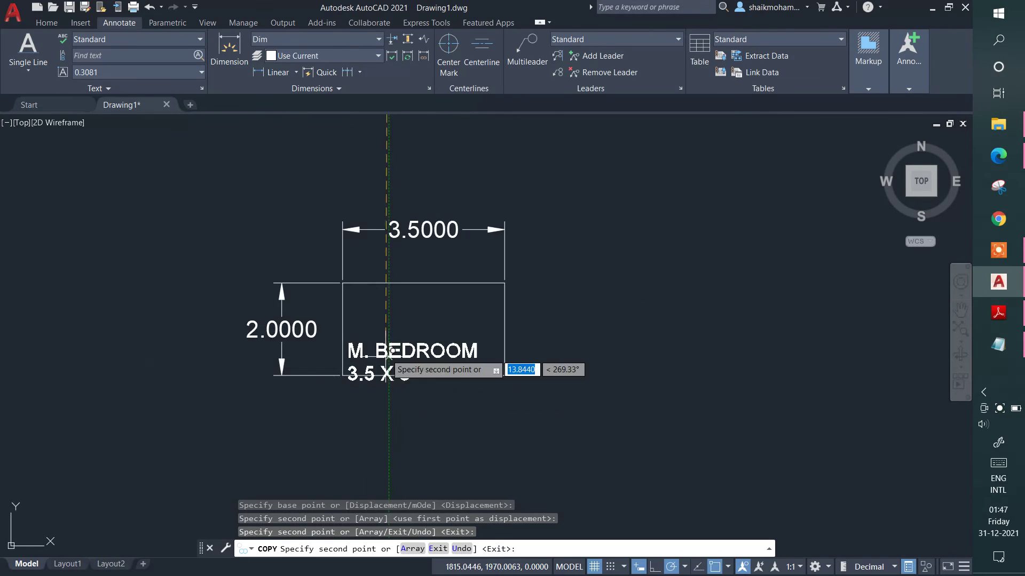
click(380, 344)
key(Escape)
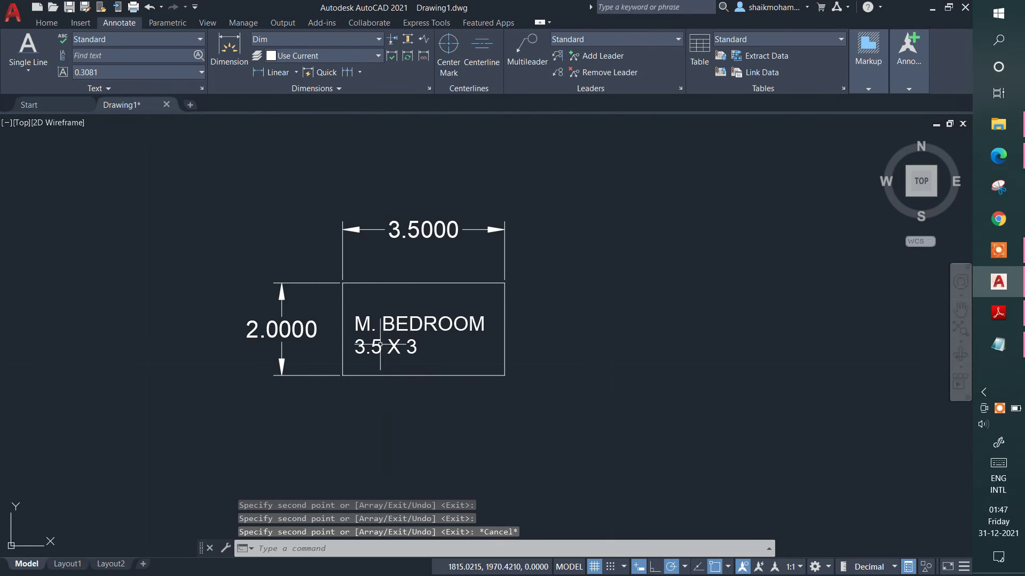
- Bring all labelled rooms back into view and select a copied M. BEDROOM label
scroll(380, 345, down, 3)
middle_drag(473, 264, 507, 291)
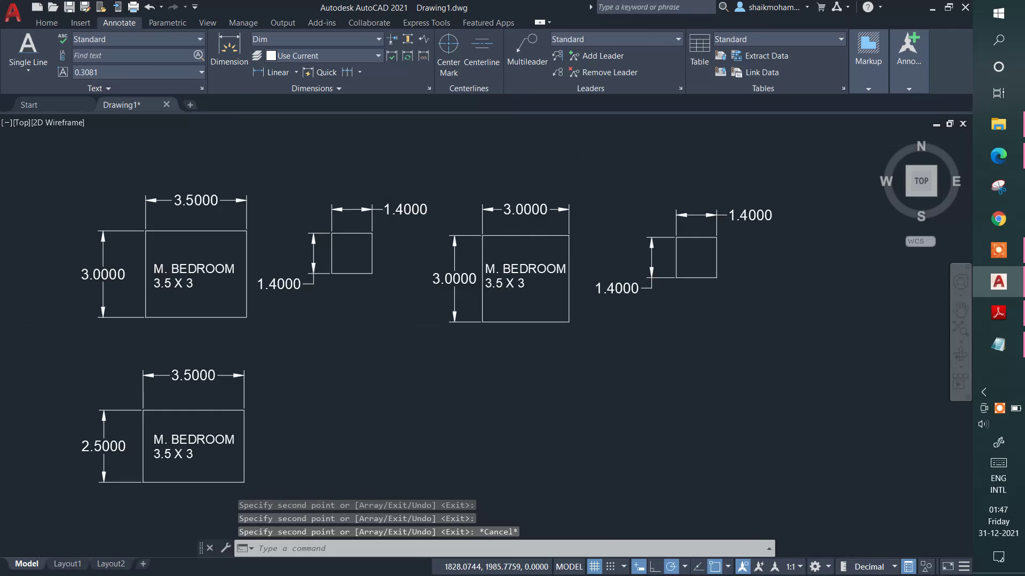
scroll(545, 222, up, 4)
click(527, 347)
- Edit the 3×3 room's copied label to read BEDROOM with size 3 X 3
right_click(514, 259)
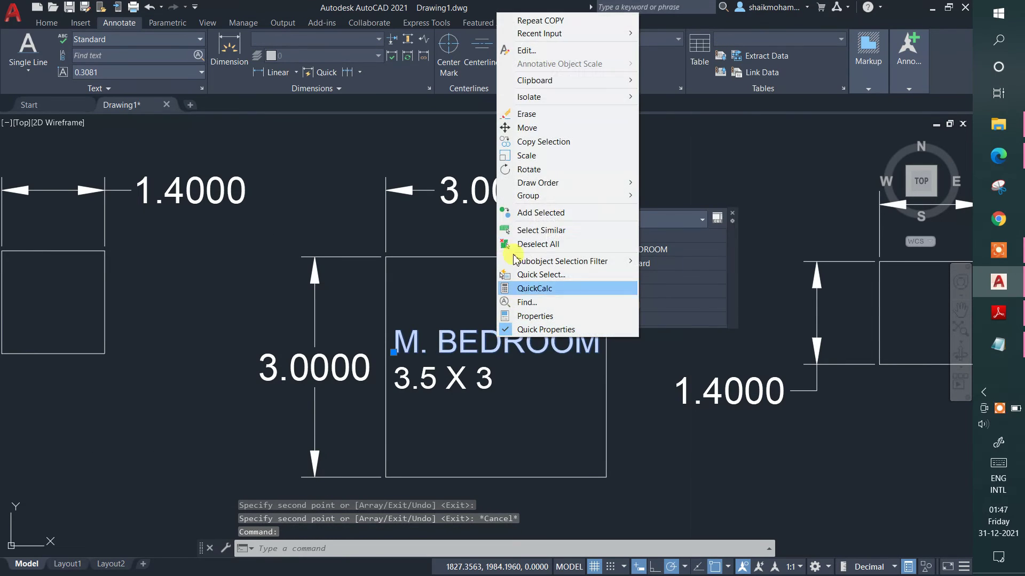
click(531, 50)
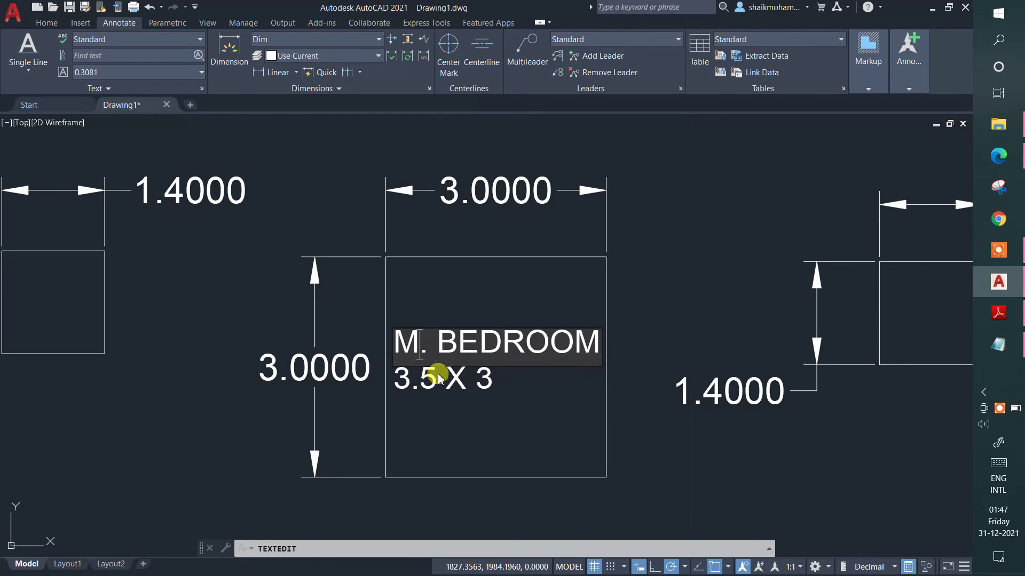
key(Delete)
key(Delete)
key(Delete)
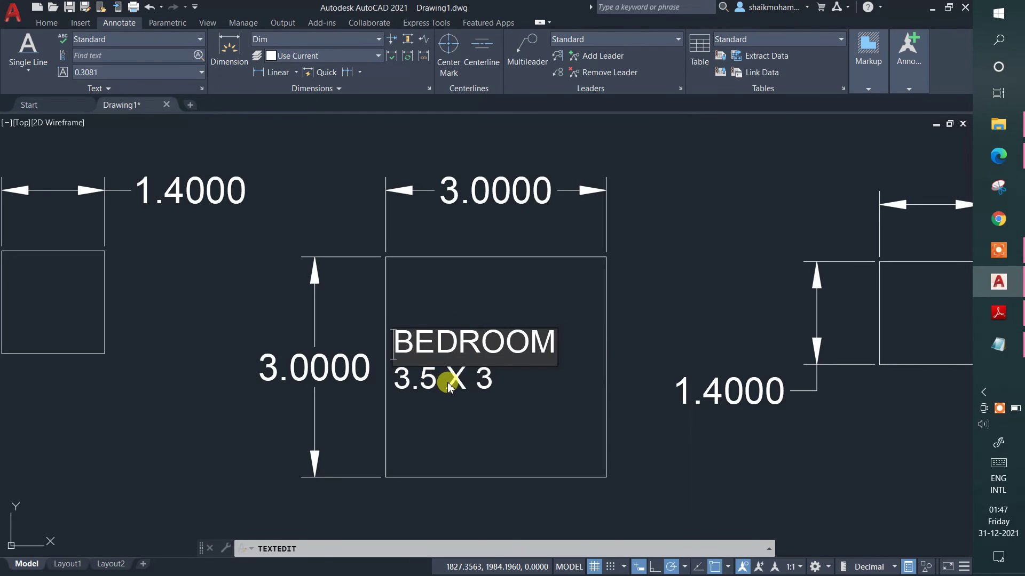
click(447, 383)
right_click(431, 383)
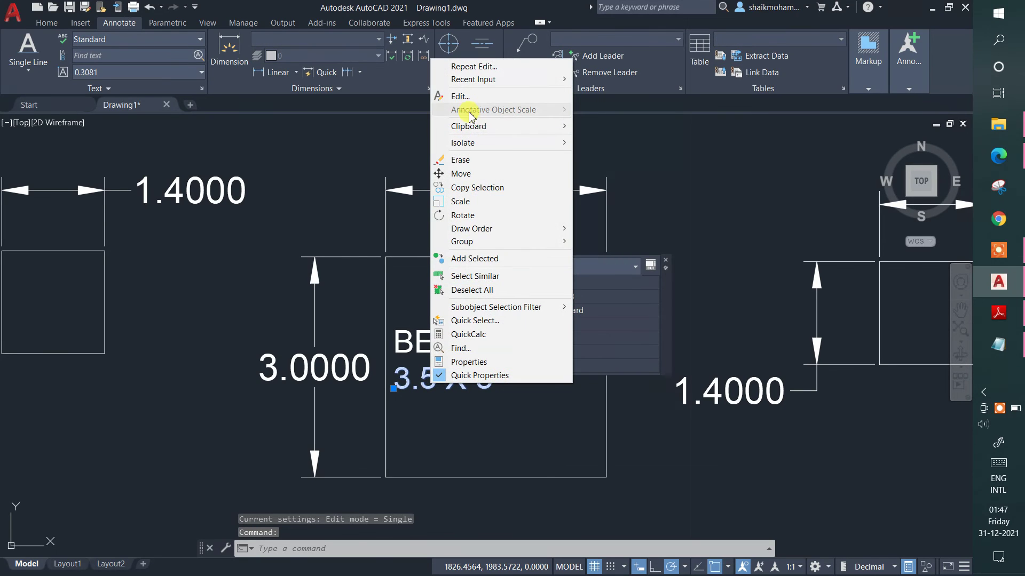
click(462, 96)
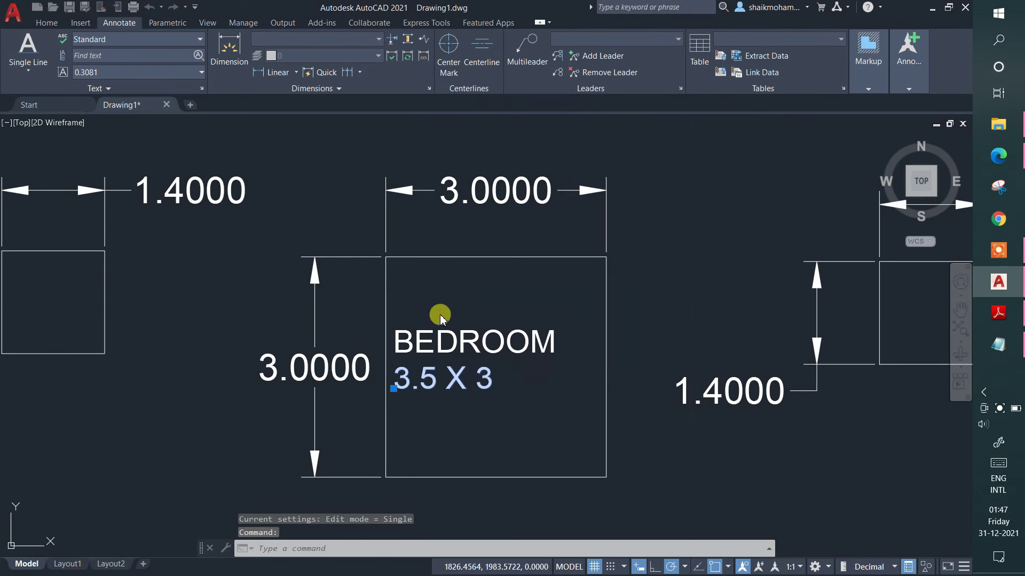
click(437, 382)
key(BackSpace)
key(BackSpace)
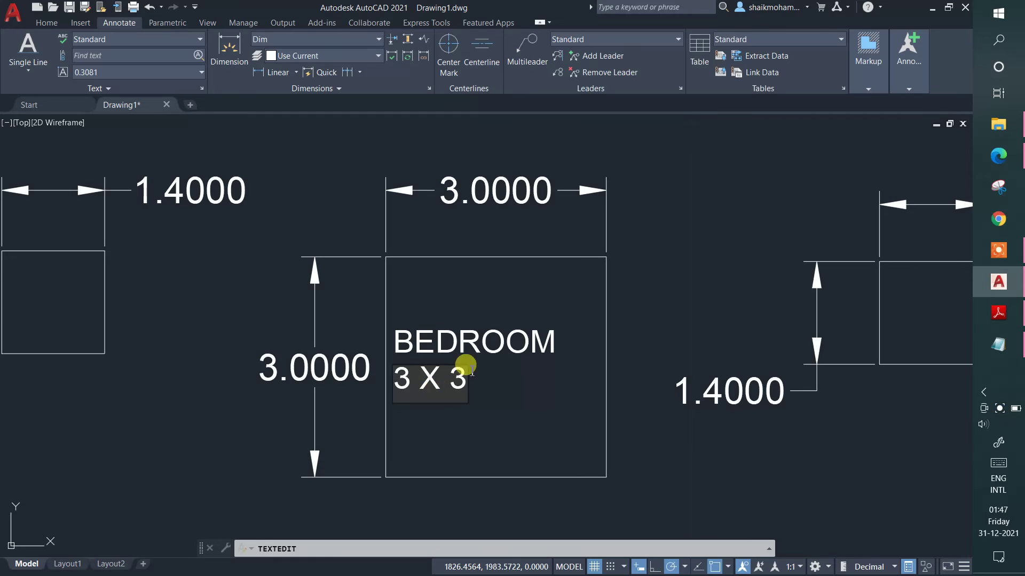
scroll(586, 270, down, 4)
scroll(585, 269, down, 3)
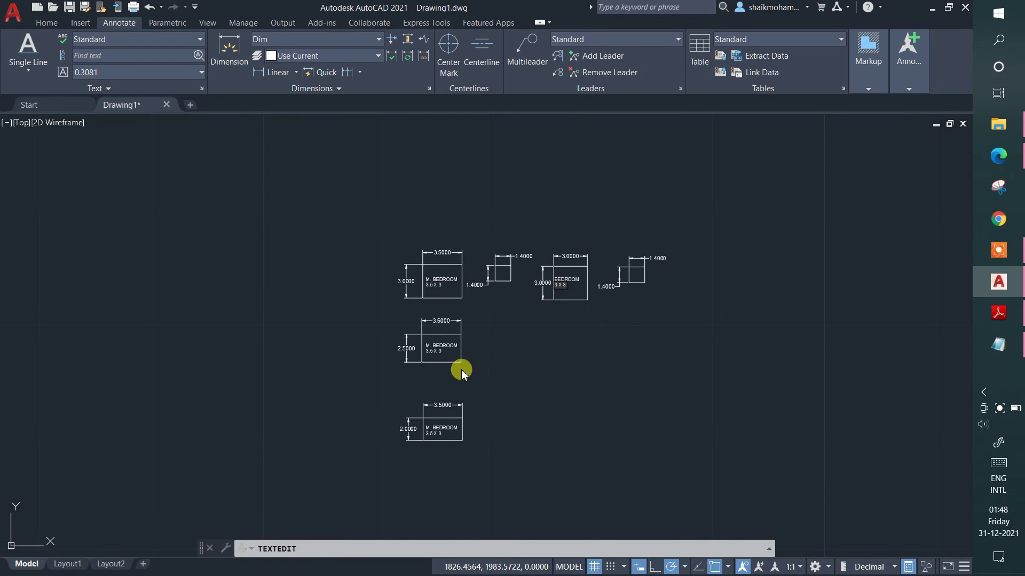
scroll(453, 363, up, 6)
key(Escape)
- Change the 2.5000 room's label to DINNING with size 3.5 X 2.5
click(422, 229)
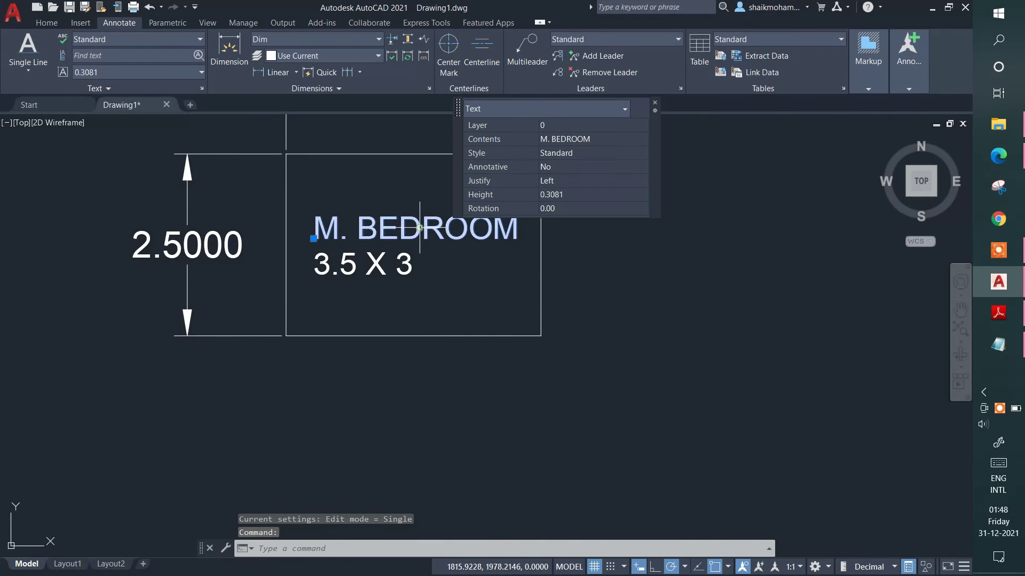
right_click(420, 229)
click(434, 266)
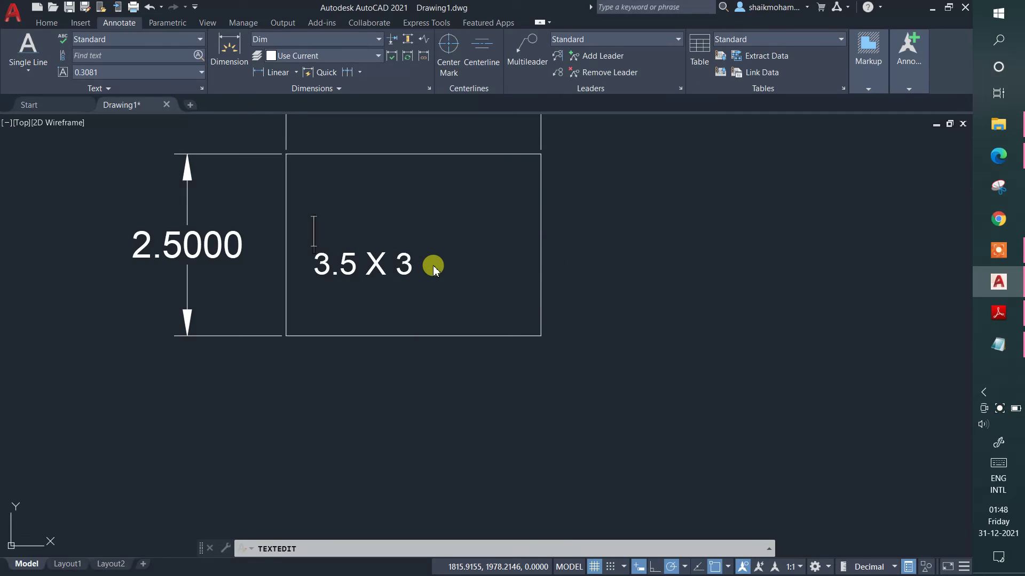
text(E)
key(BackSpace)
key(BackSpace)
text(D)
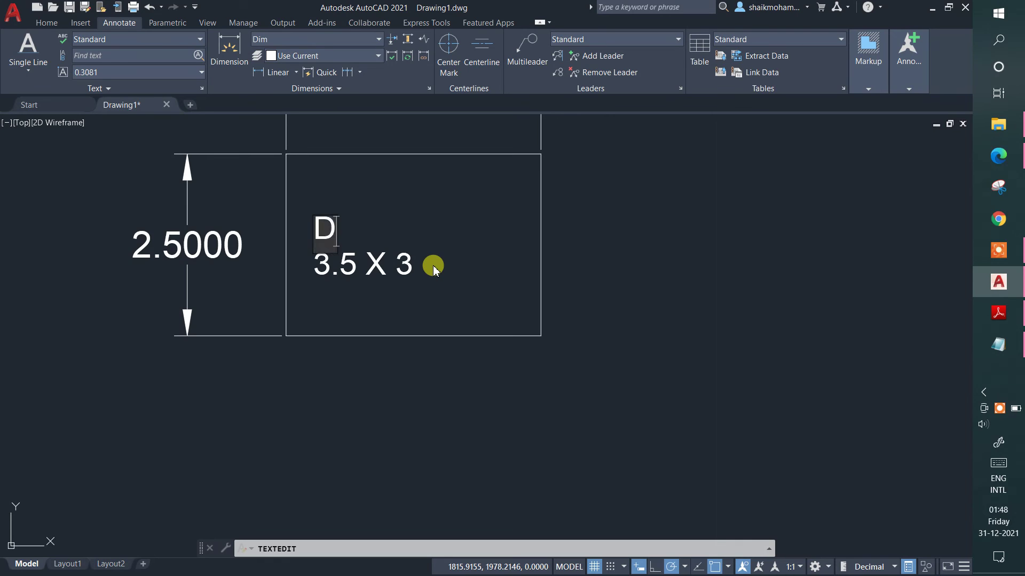
text(INNING)
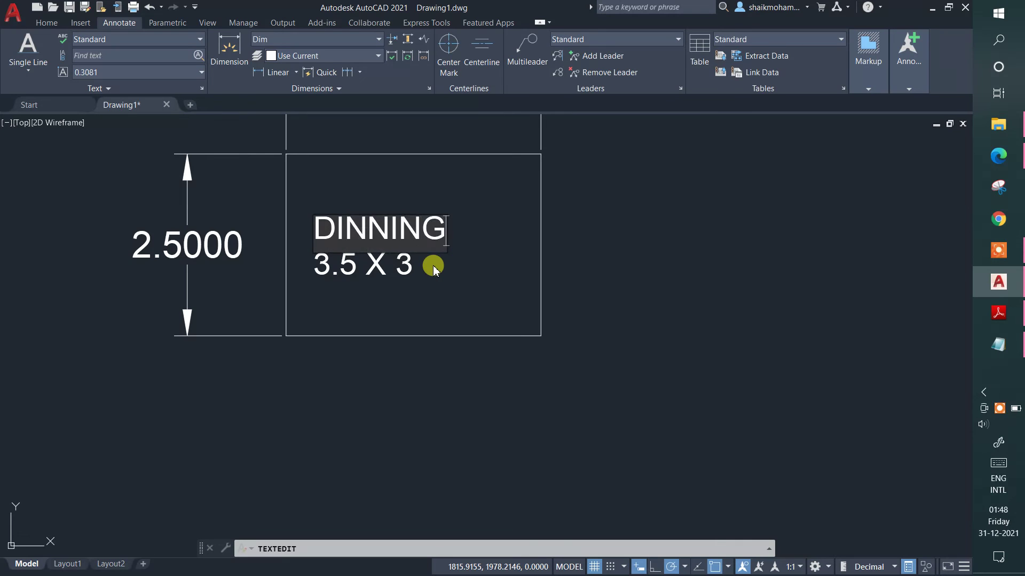
key(Escape)
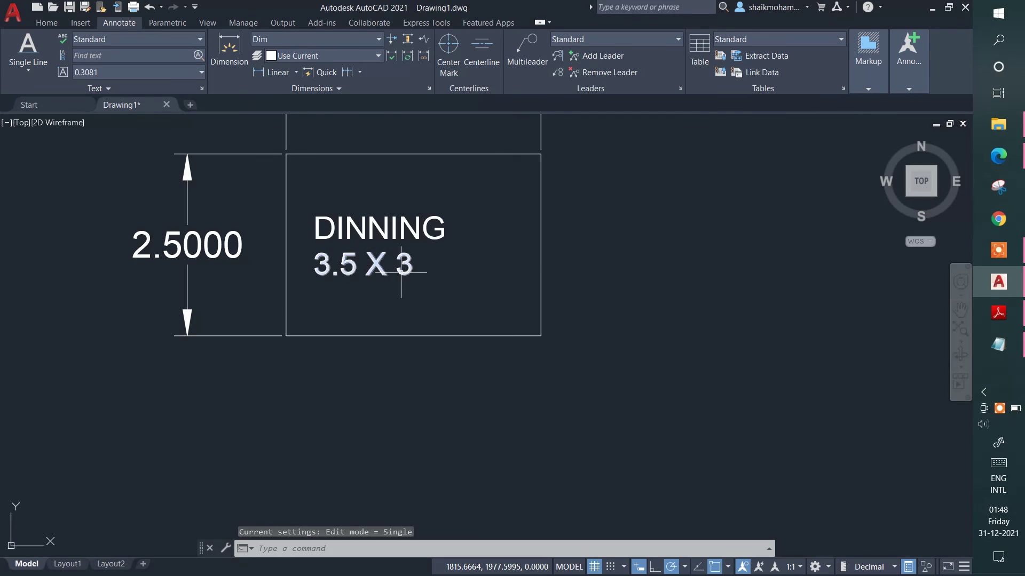
click(326, 267)
right_click(402, 283)
click(422, 293)
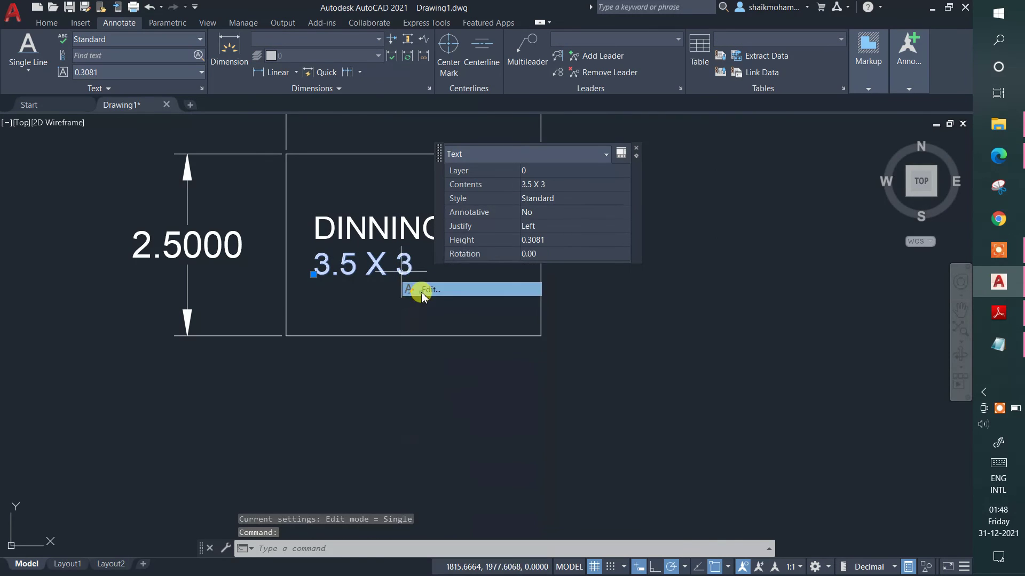
click(404, 270)
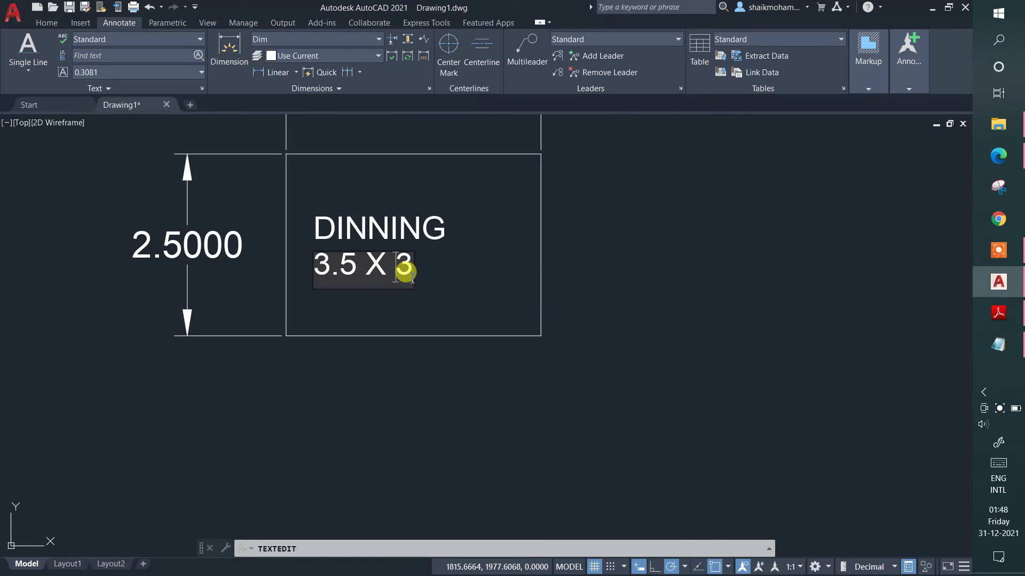
text(2.5)
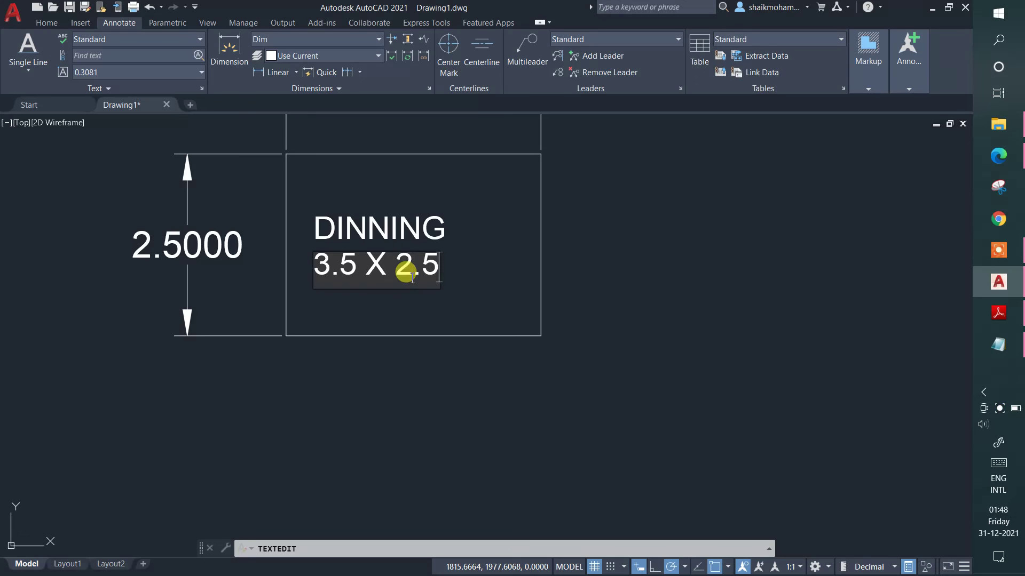
click(476, 287)
- Change the 2.0000 room's label to KITCHEN with size 3.5 X 2
scroll(437, 325, down, 6)
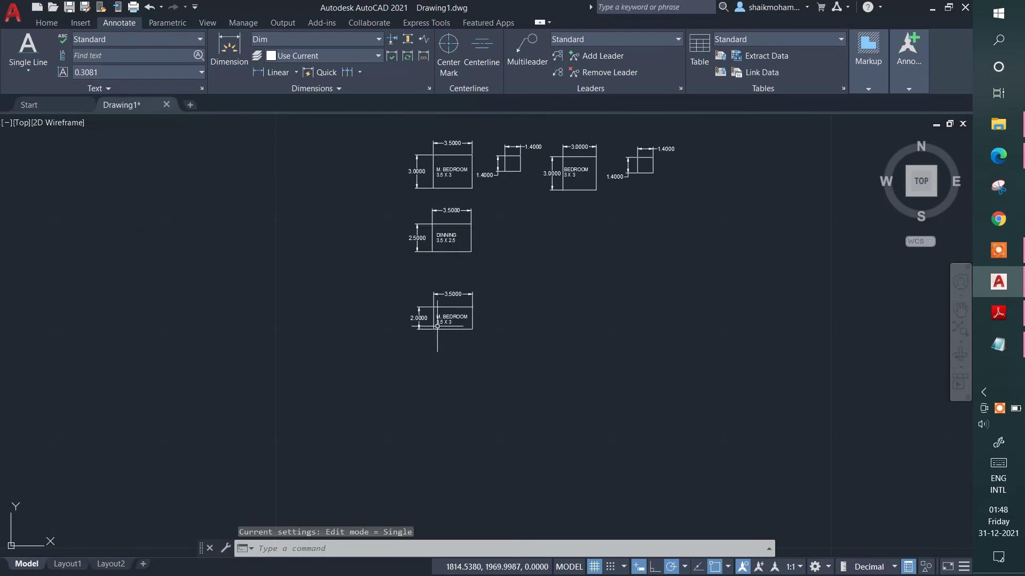
scroll(437, 326, up, 8)
click(450, 216)
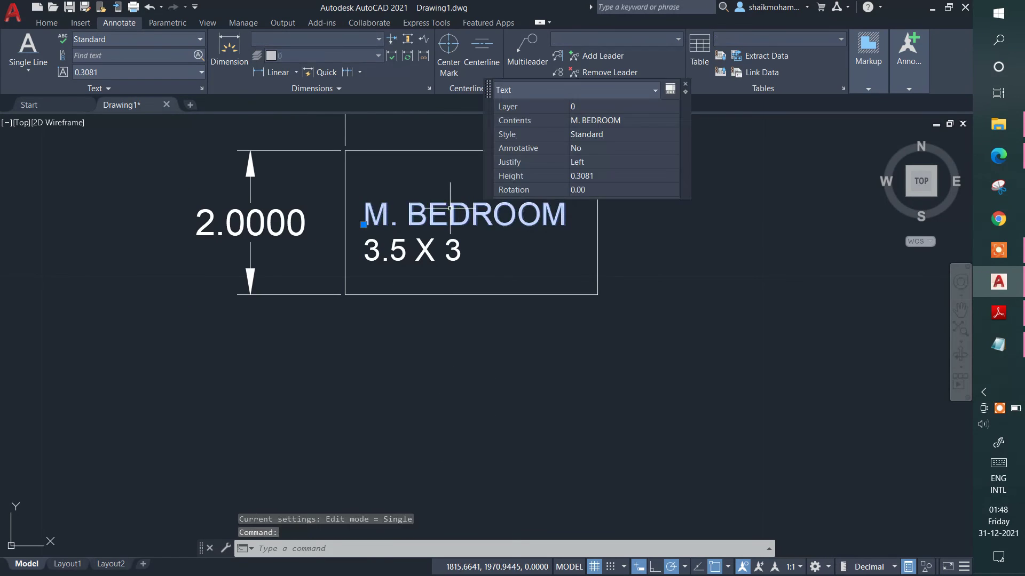
right_click(451, 211)
click(469, 247)
text(K)
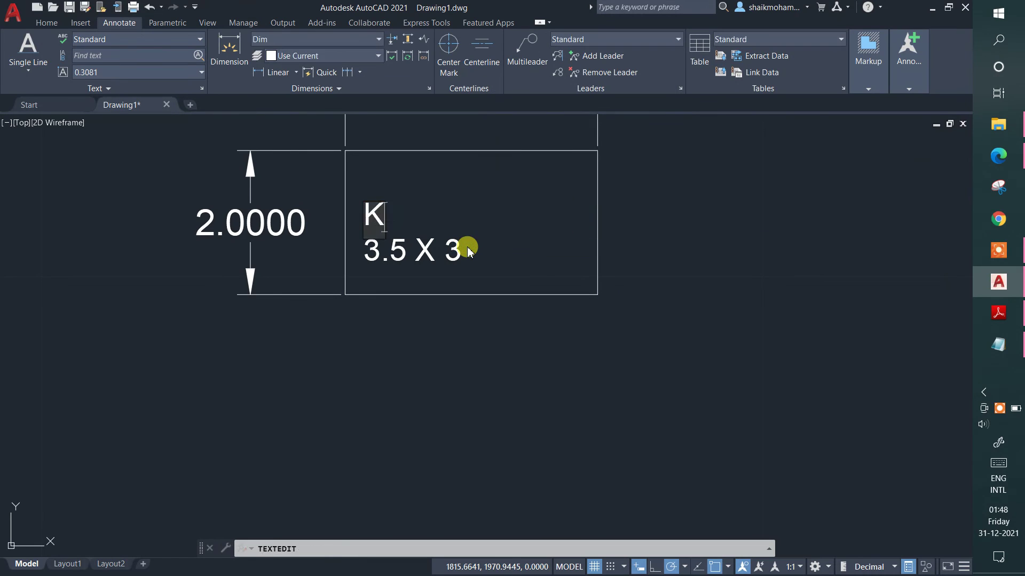
text(ITCHEN)
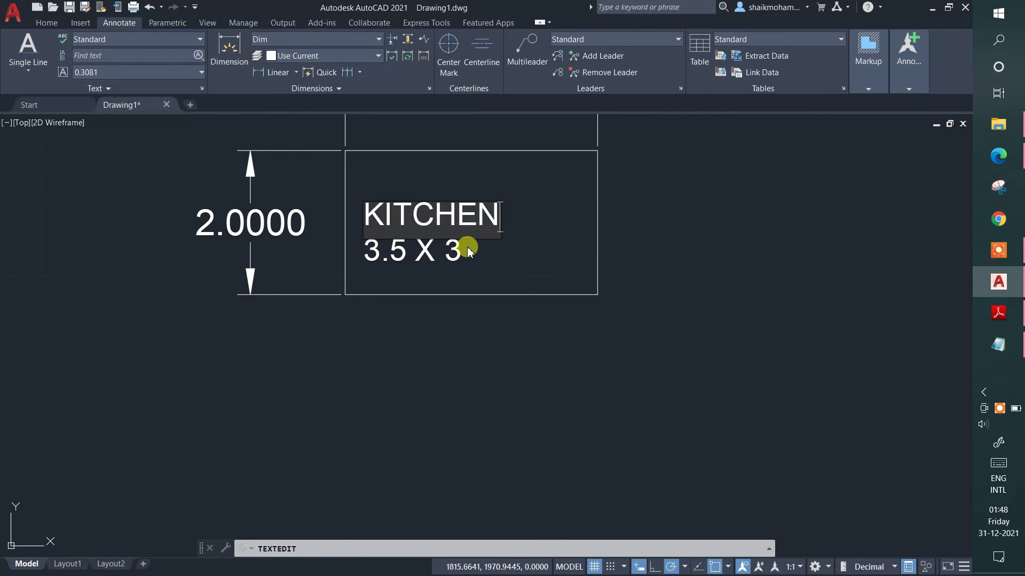
click(427, 242)
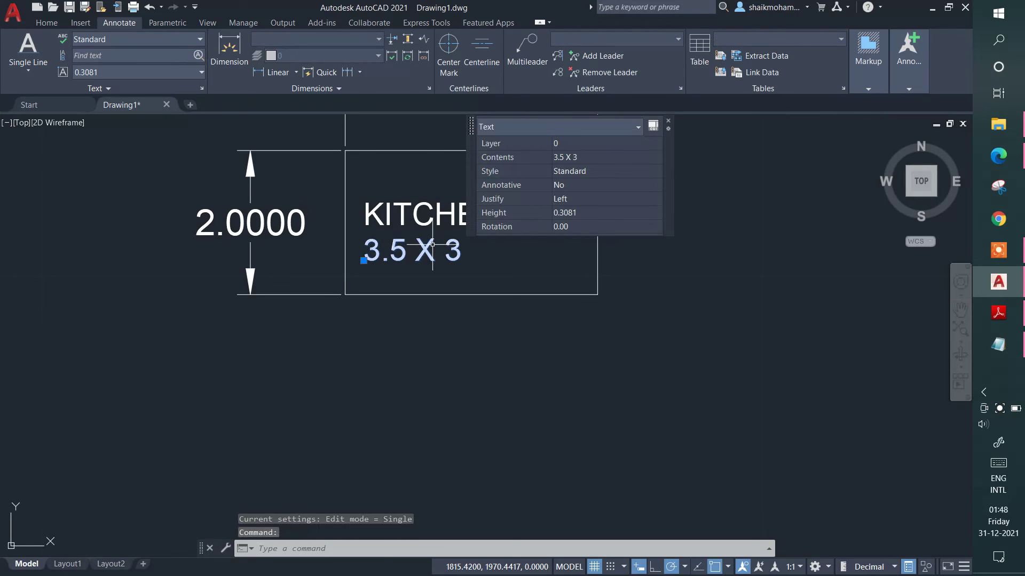
right_click(432, 244)
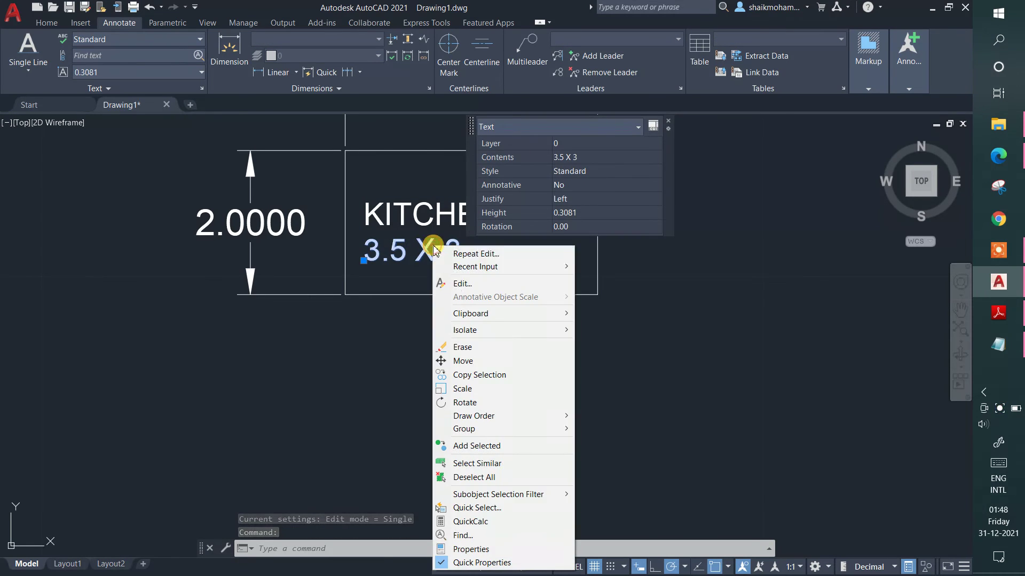
click(458, 284)
key(End)
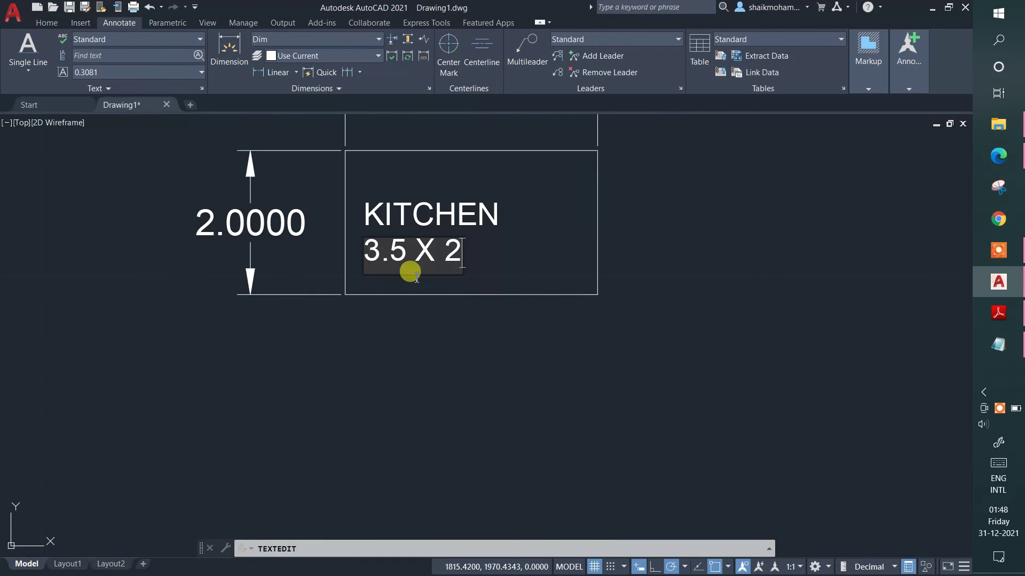
key(Return)
key(Return)
- Pan back to bring the BEDROOM room and its label into view
scroll(462, 403, down, 2)
scroll(638, 175, up, 1)
mouse_move(638, 176)
middle_down()
mouse_move(402, 448)
mouse_move(338, 464)
middle_up()
scroll(268, 348, up, 2)
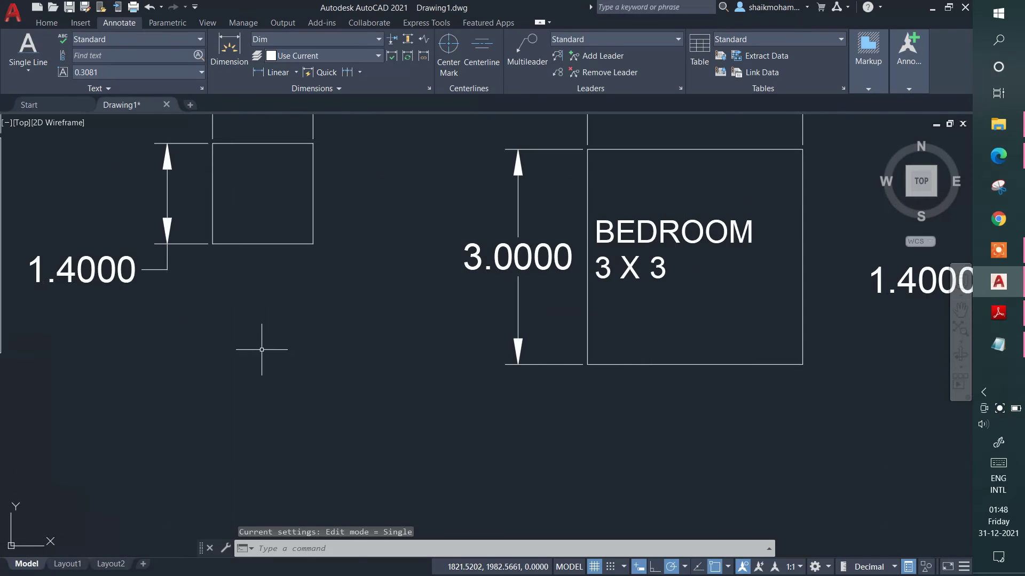
middle_drag(279, 370, 329, 374)
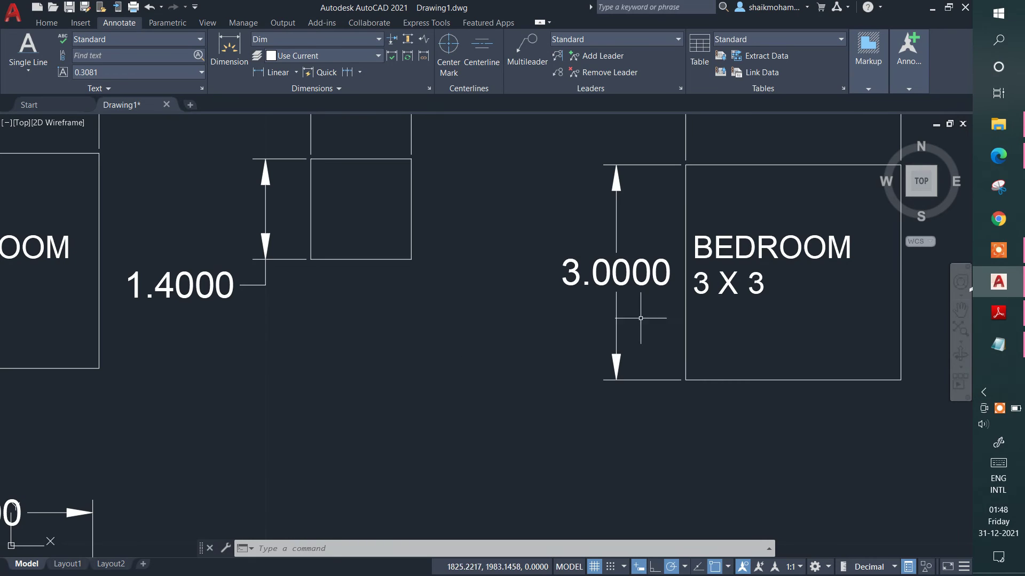
- Copy the BEDROOM label lines below the small 1.4000 square
click(810, 225)
click(730, 308)
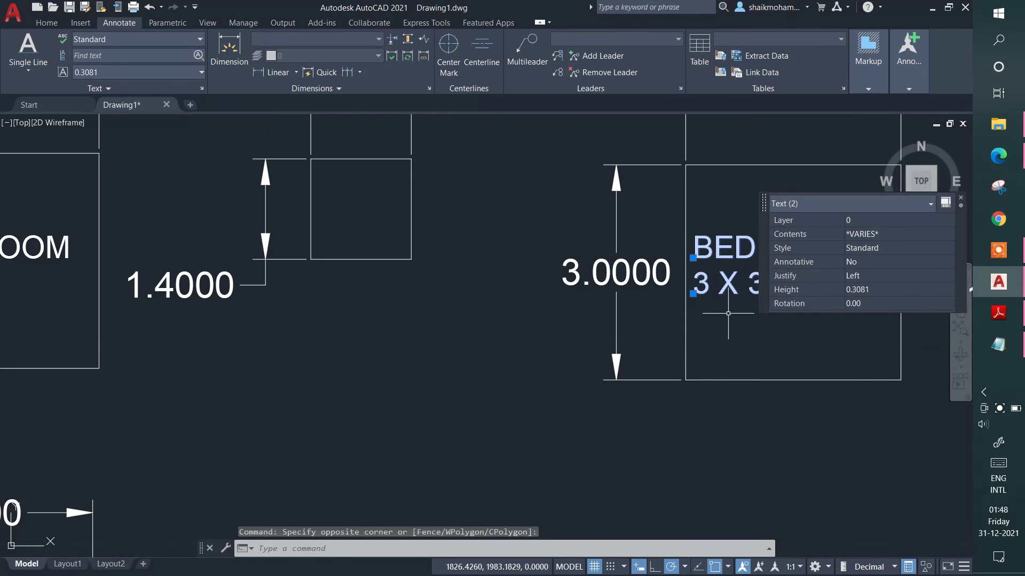
text(co)
key(Return)
click(726, 240)
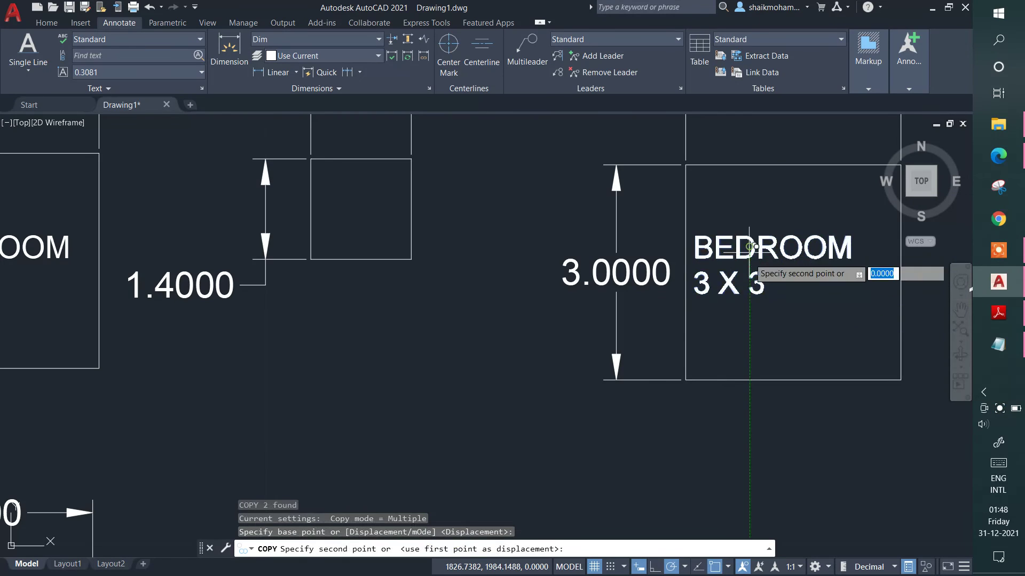
scroll(673, 448, down, 4)
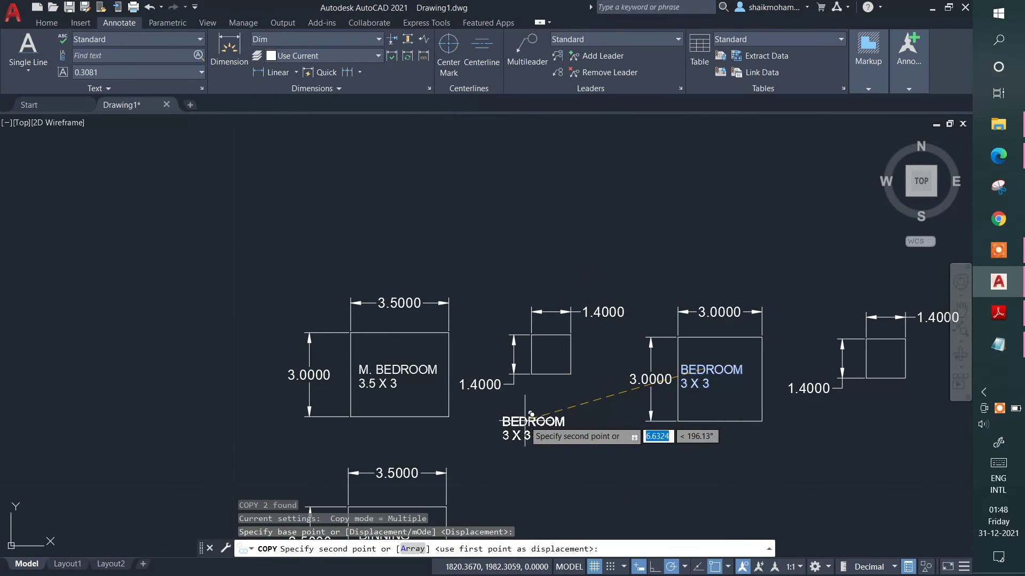
click(530, 420)
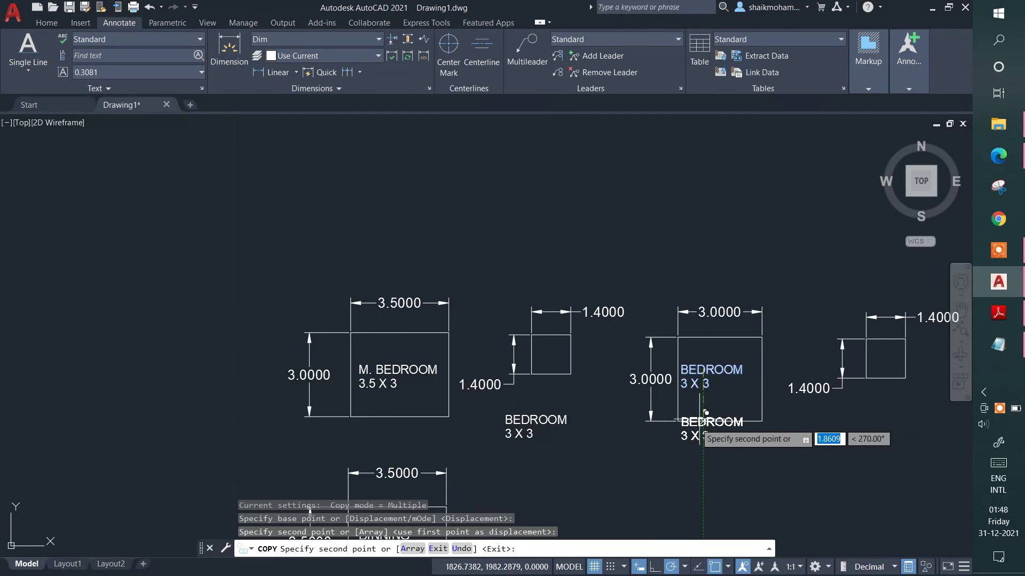
key(Escape)
scroll(511, 434, up, 4)
- Edit the copied label to read BATHROOM with size 1.4 X 1.4
click(497, 373)
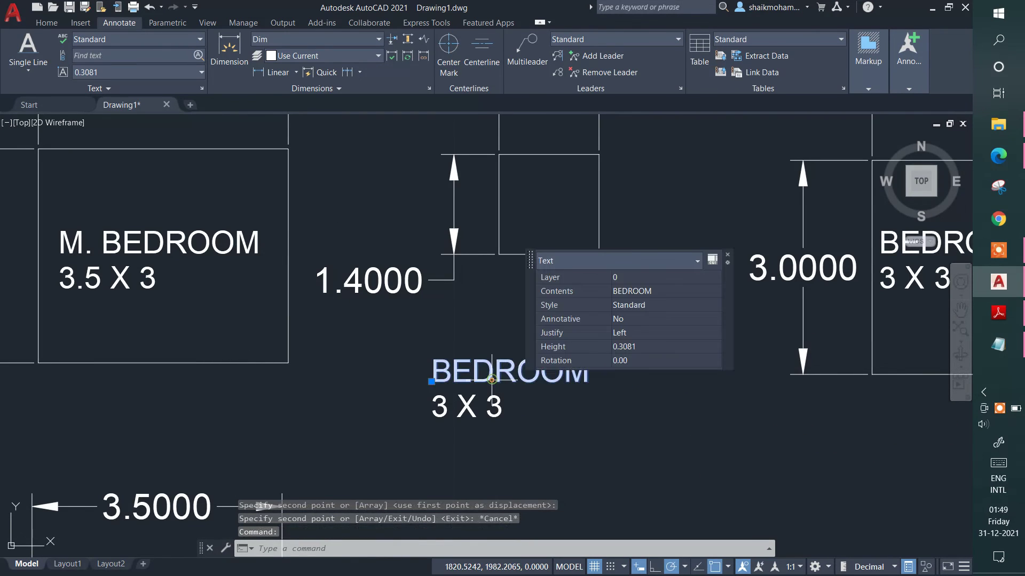
right_click(492, 379)
click(530, 98)
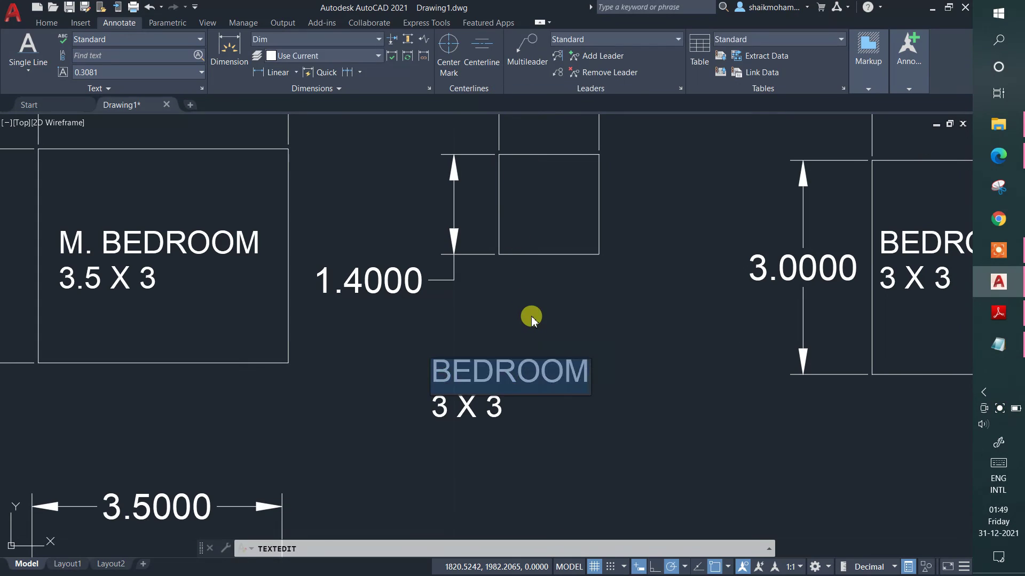
key(Delete)
text(BAT)
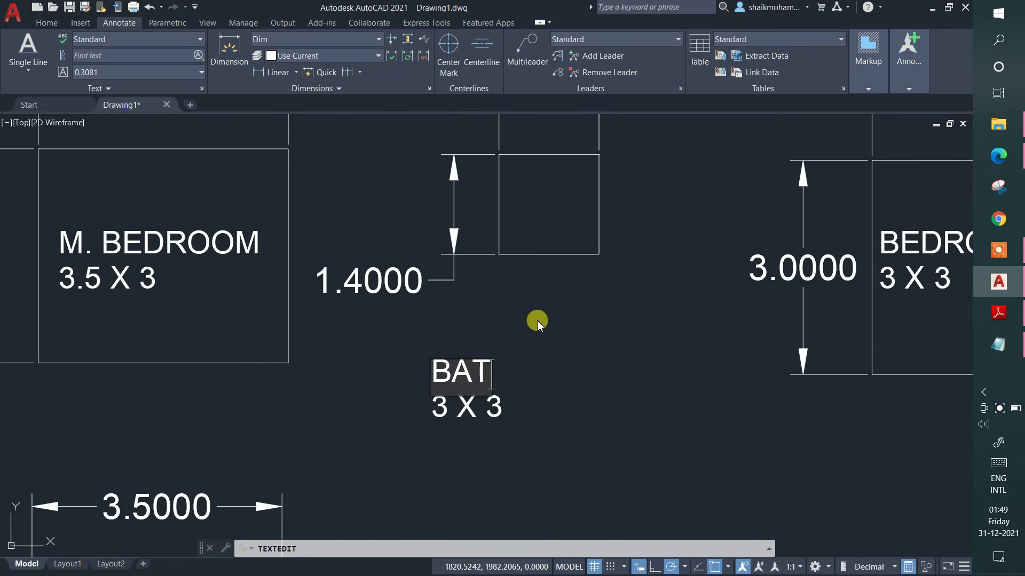
text(HROOM)
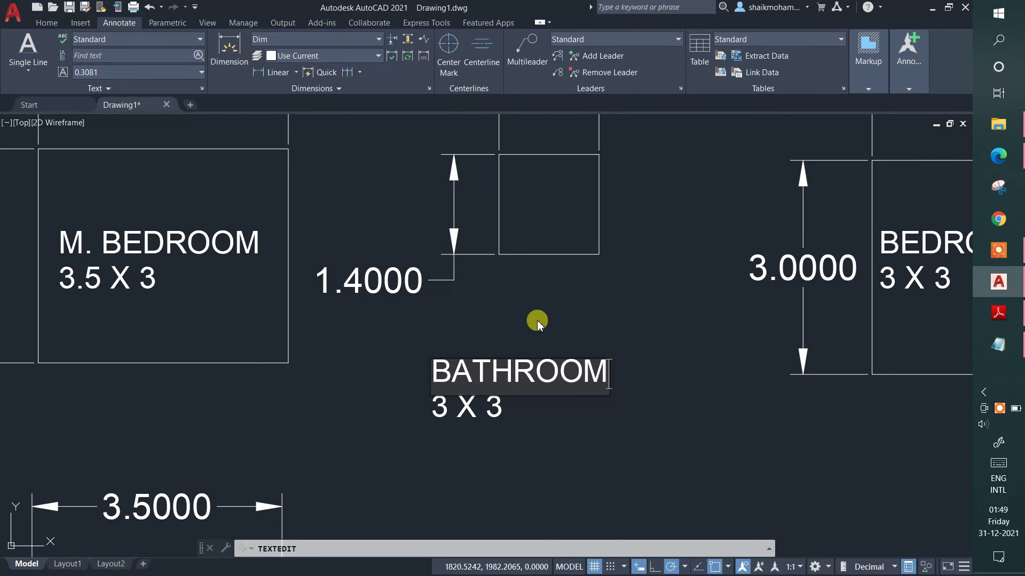
click(463, 411)
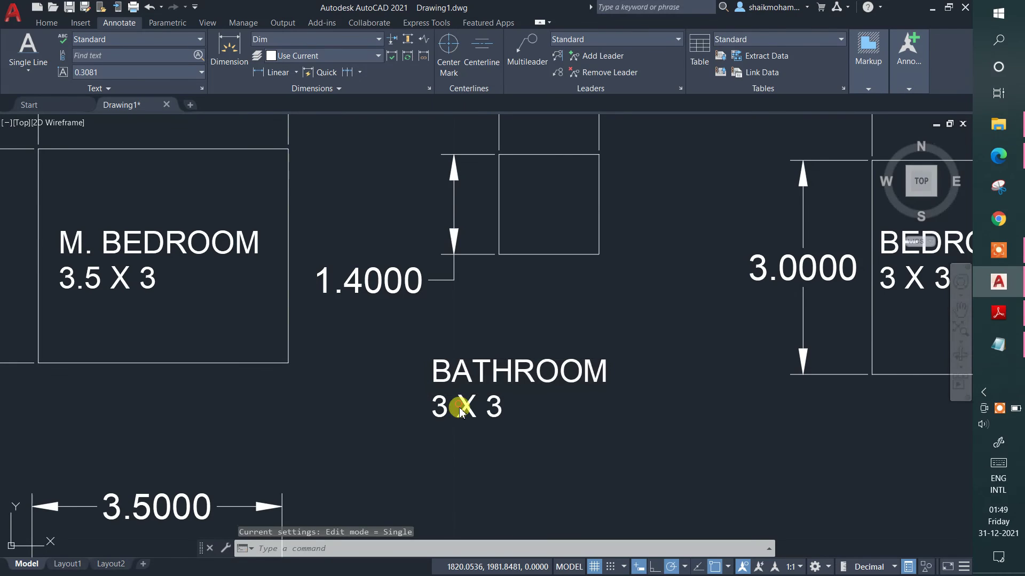
click(462, 411)
right_click(464, 410)
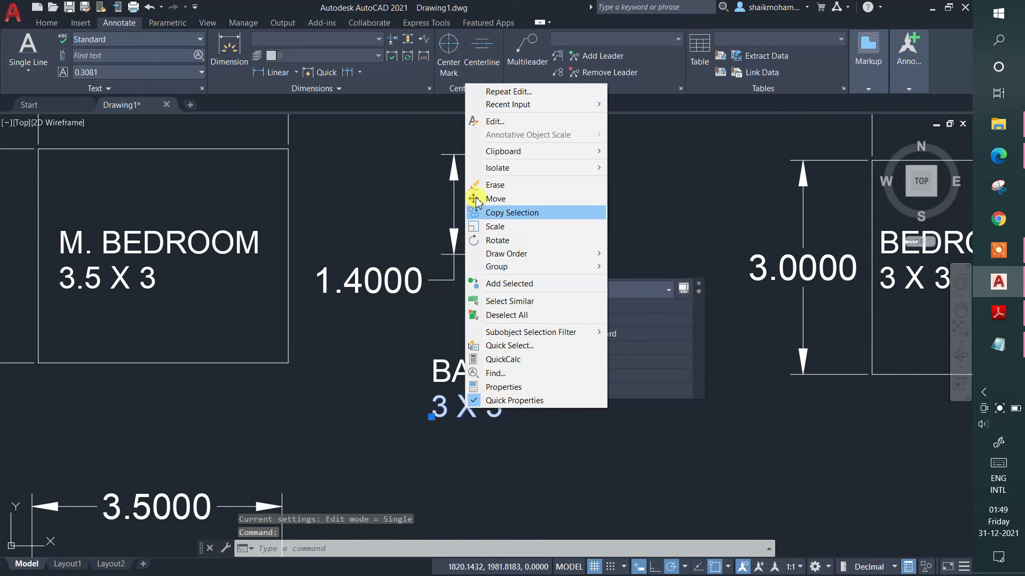
click(489, 123)
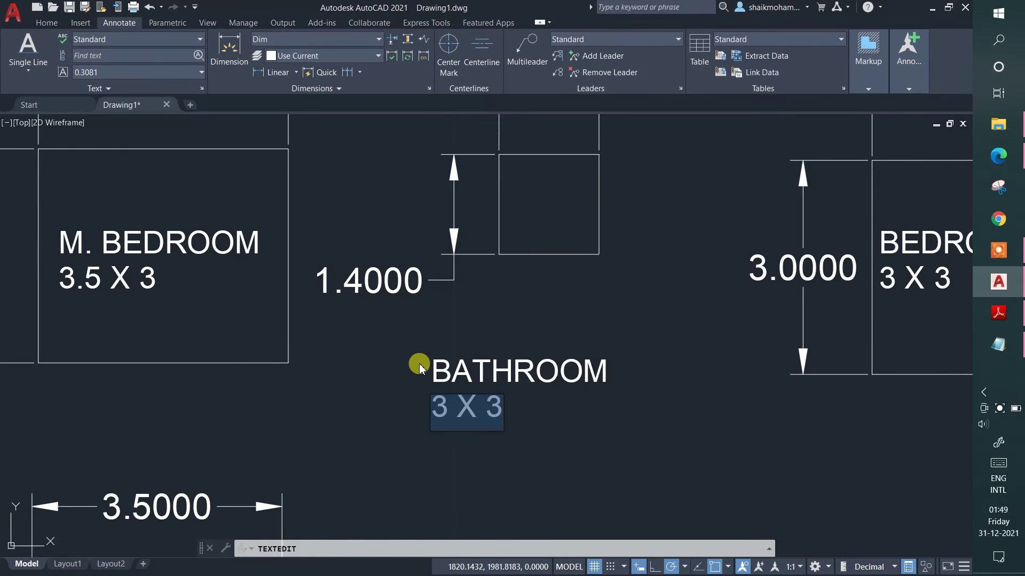
text(1.4 X)
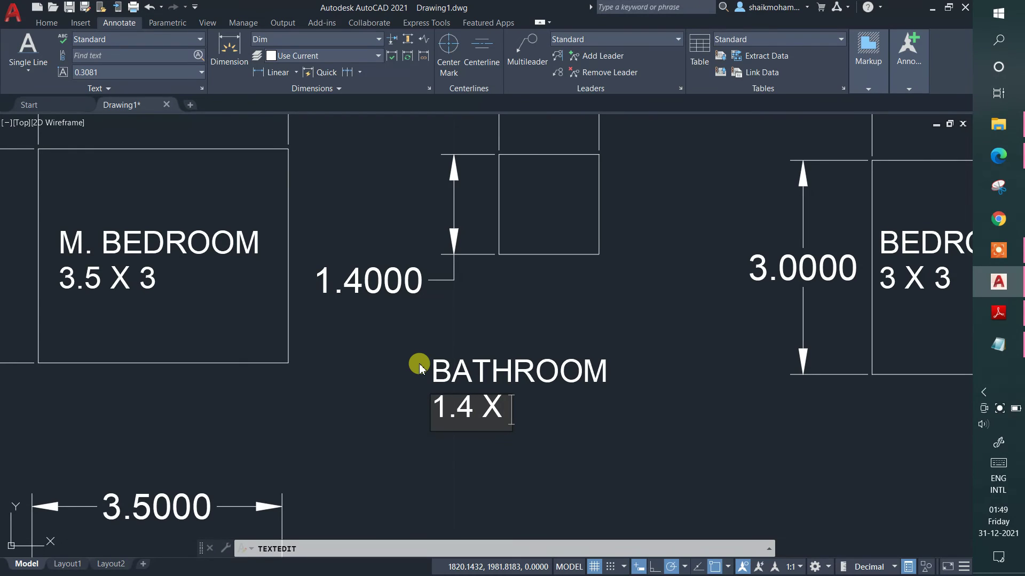
text( 1.4)
click(420, 368)
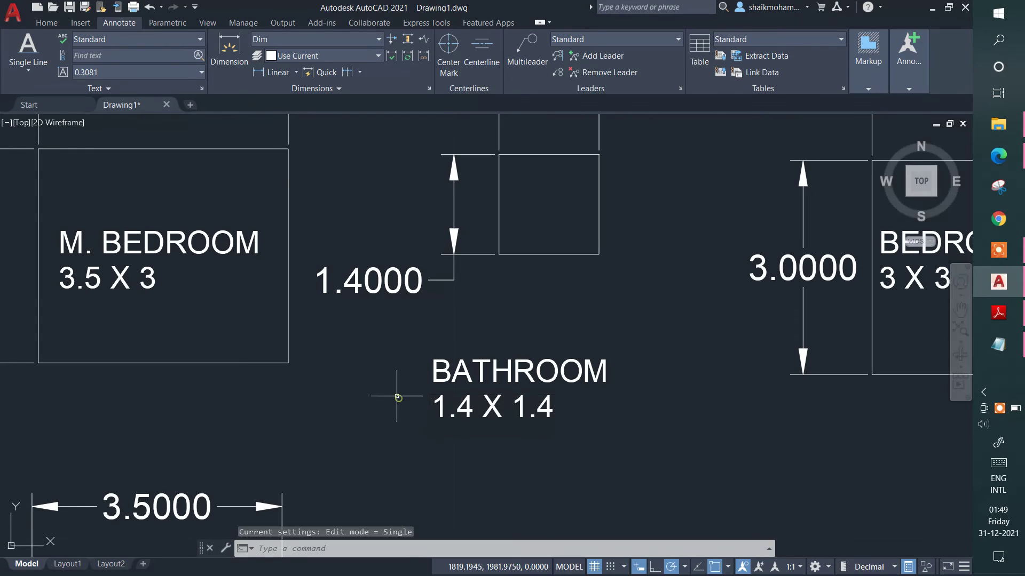
- Copy the BATHROOM 1.4 X 1.4 label under the right-hand small square
click(512, 320)
click(456, 440)
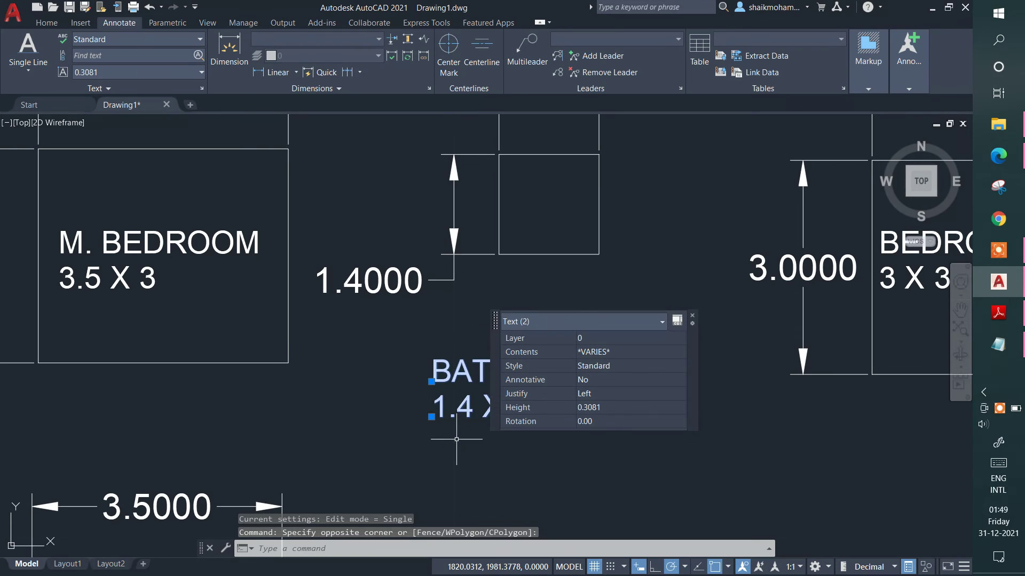
text(co)
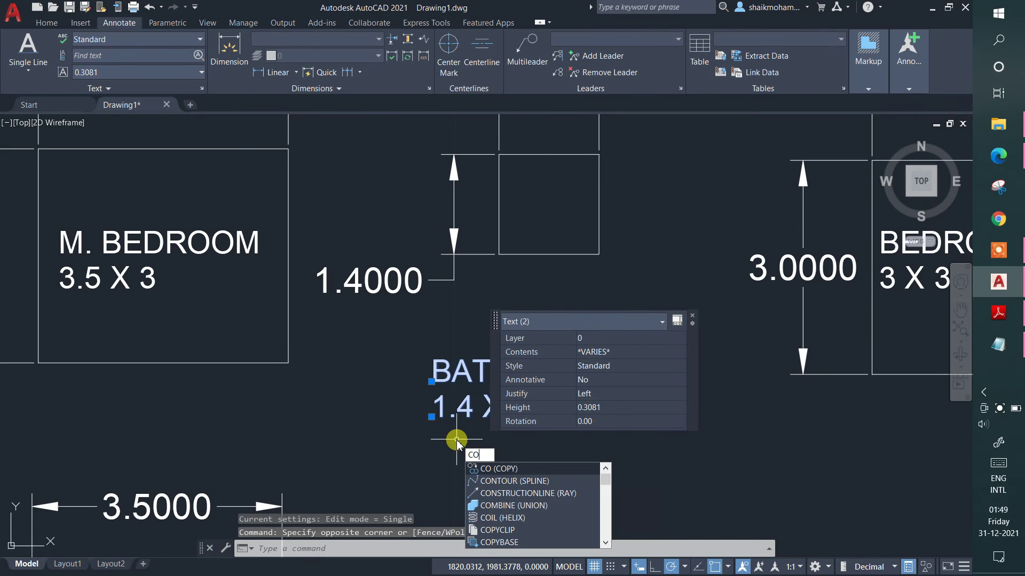
key(Return)
click(561, 377)
scroll(560, 376, down, 2)
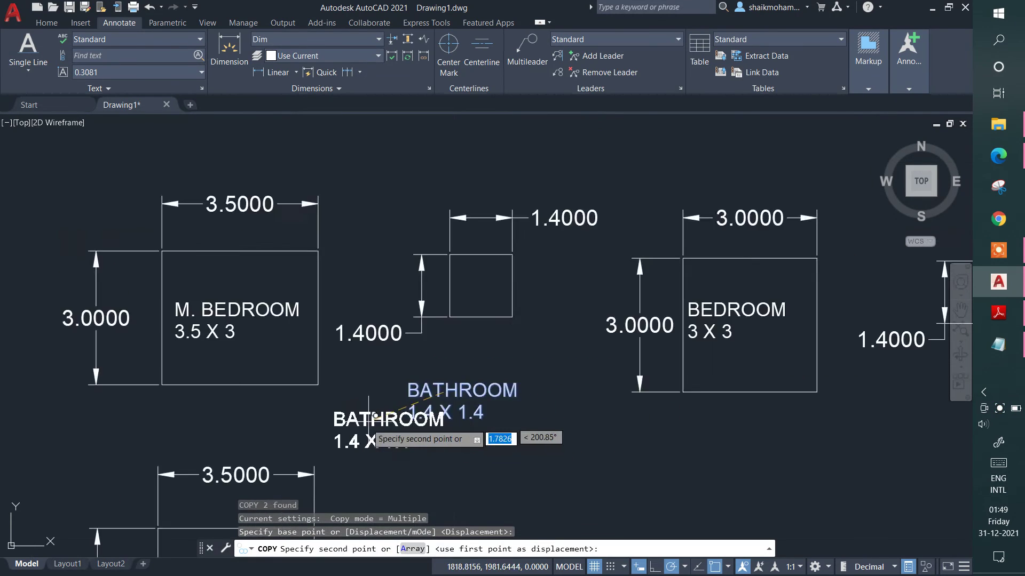
scroll(561, 376, down, 1)
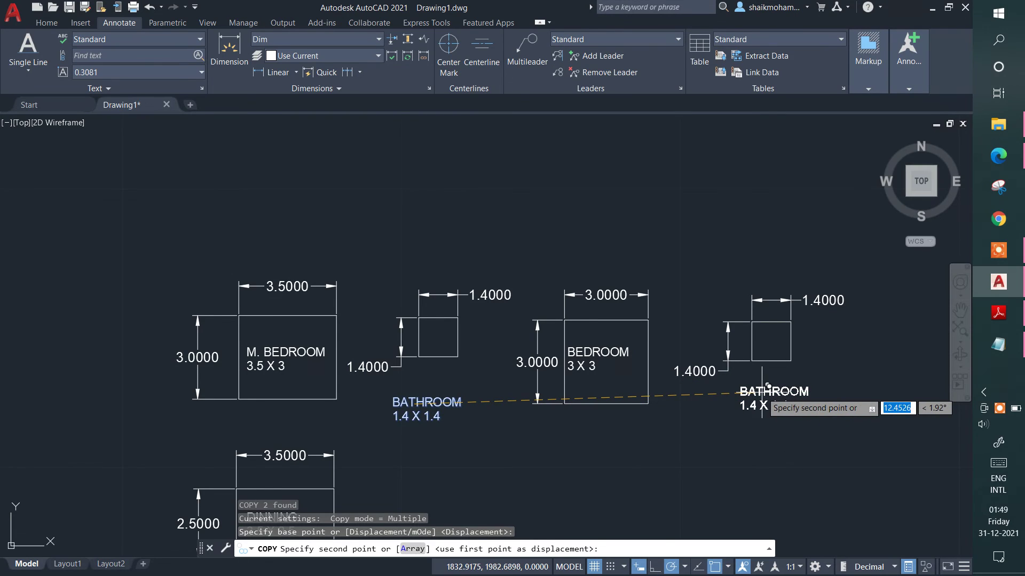
click(768, 385)
key(Escape)
- Turn on Clean Screen and pan to centre all the room rectangles
scroll(639, 208, down, 2)
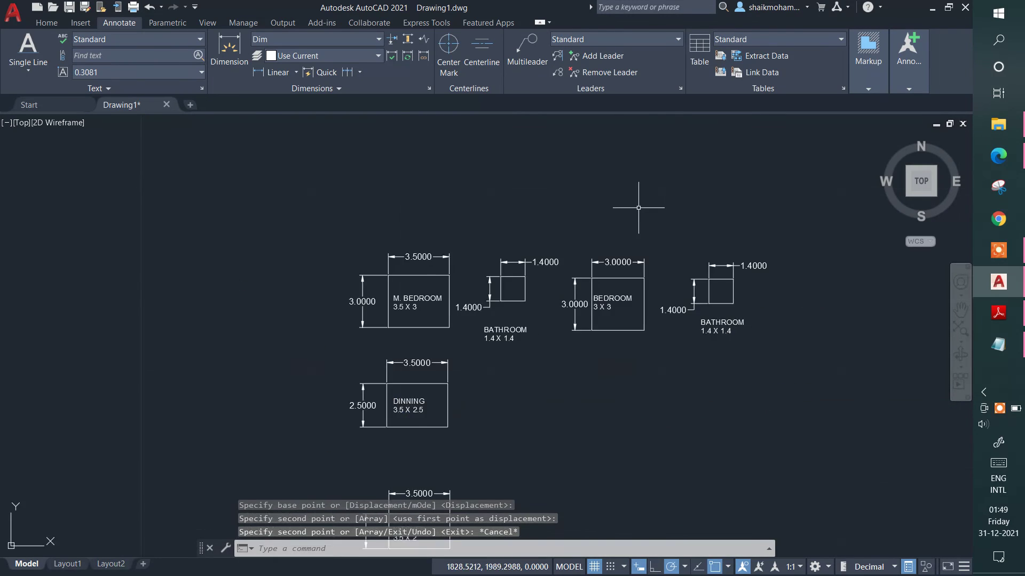
middle_drag(625, 455, 598, 419)
key(Escape)
key(Escape)
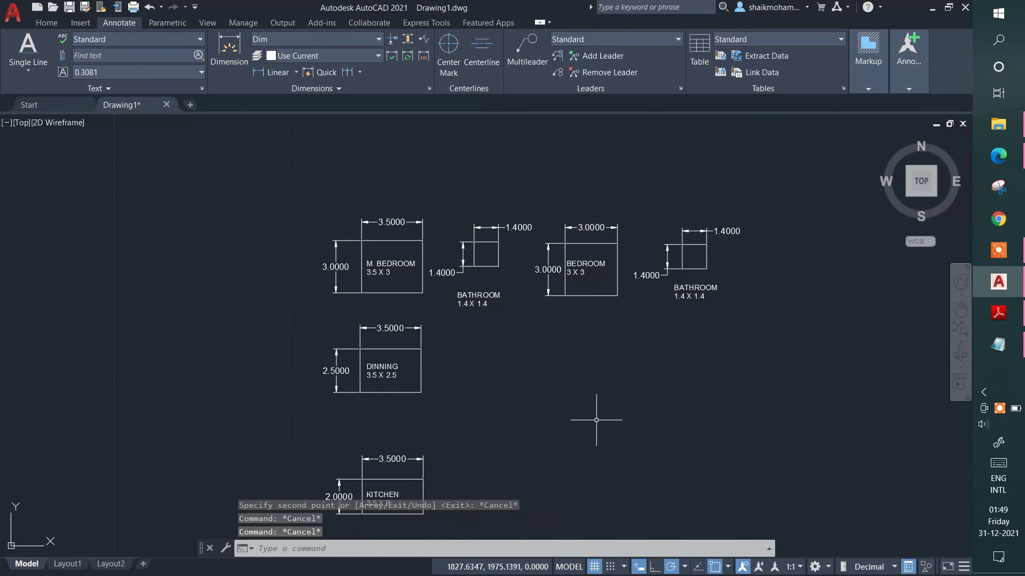
key(Escape)
scroll(444, 466, up, 2)
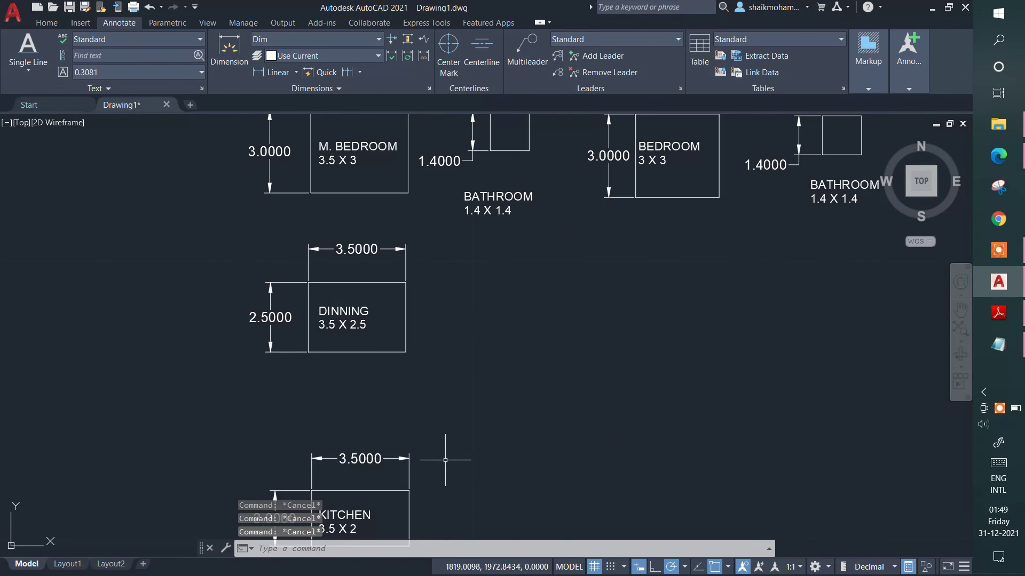
click(948, 567)
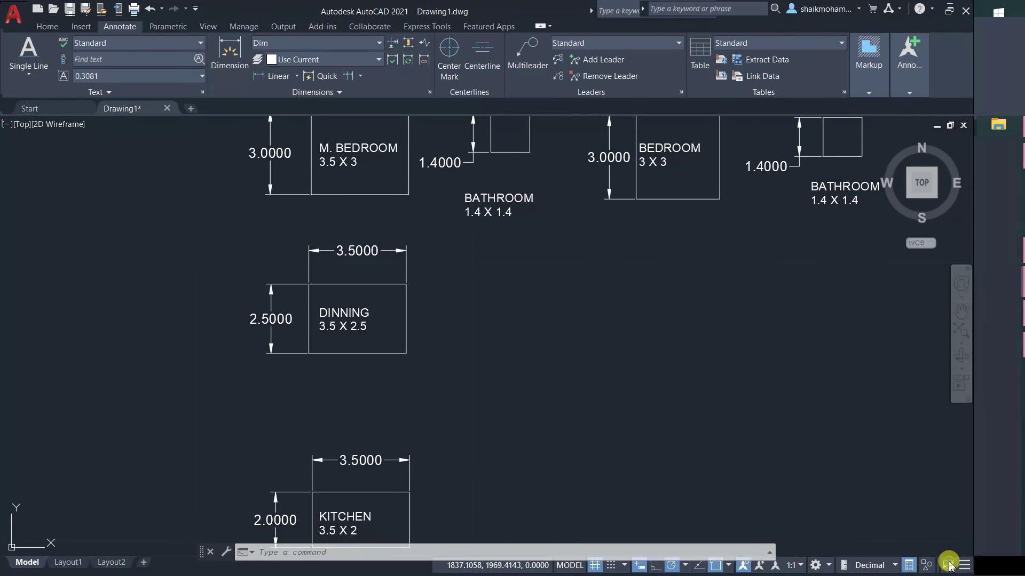
middle_drag(714, 365, 646, 382)
click(182, 377)
text(M)
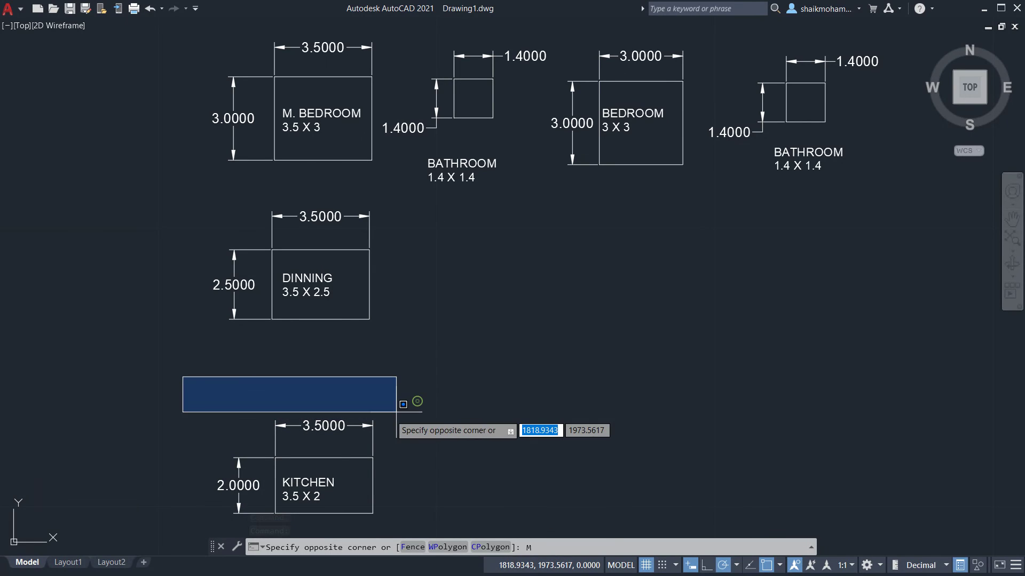
key(Escape)
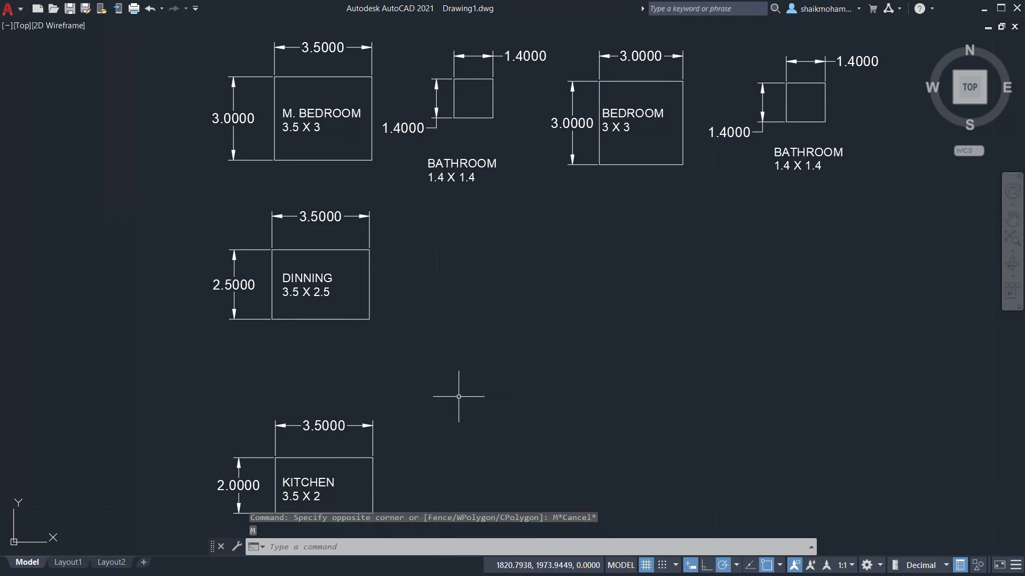
- Window-select the KITCHEN rectangle with its dimensions and move it just below DINNING
click(463, 366)
click(163, 528)
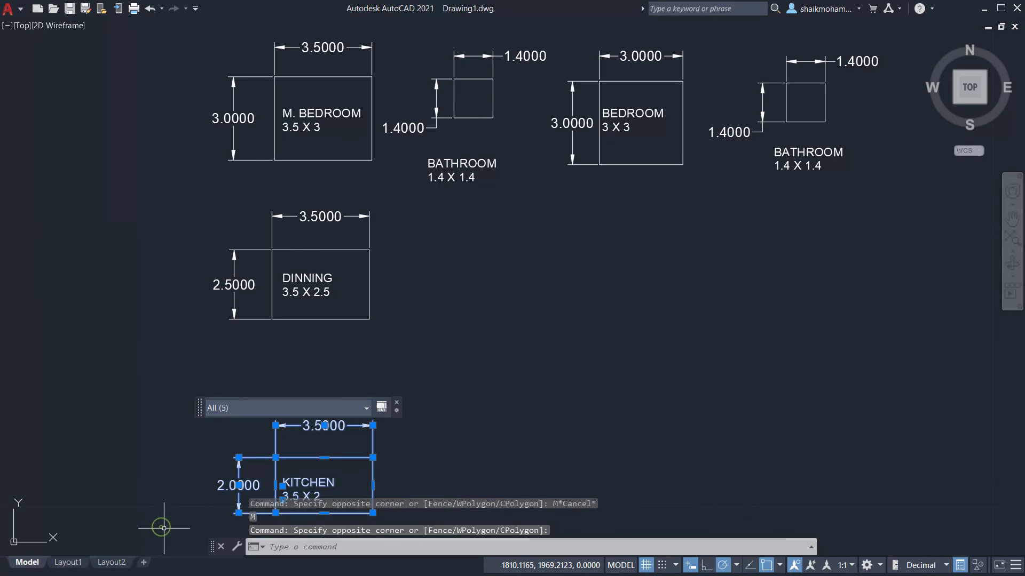
text(m)
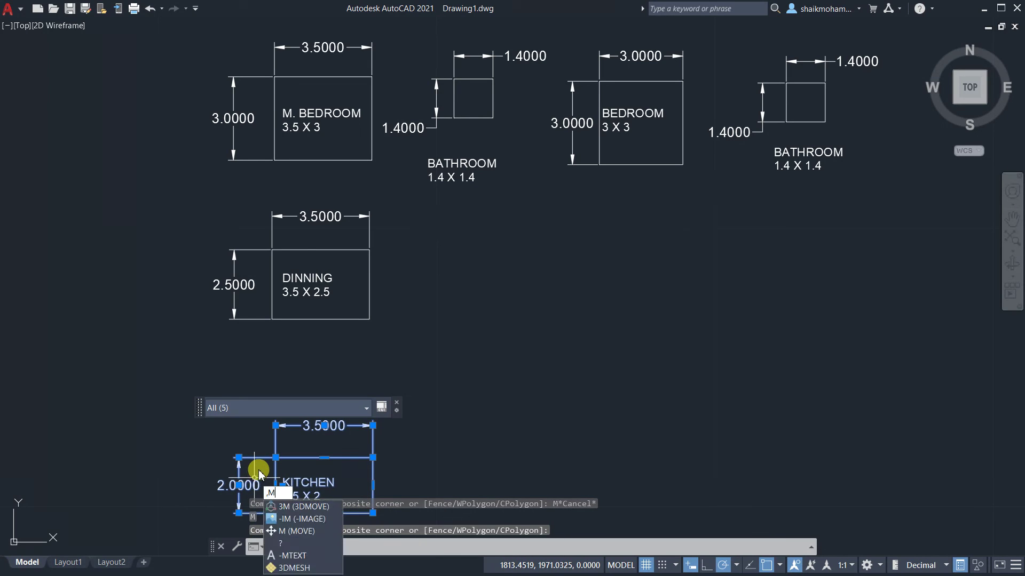
key(BackSpace)
key(BackSpace)
key(Return)
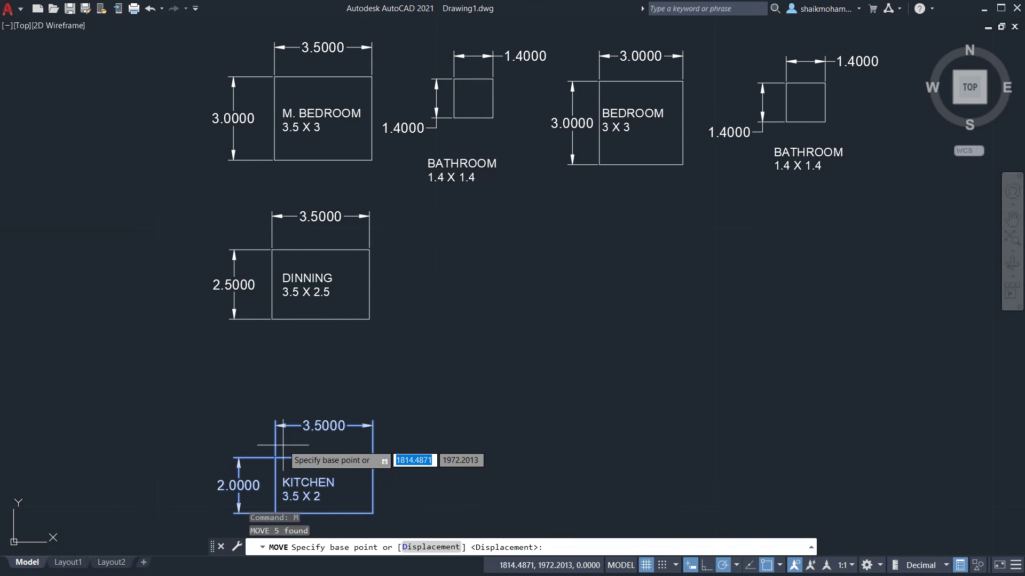
click(275, 432)
click(277, 377)
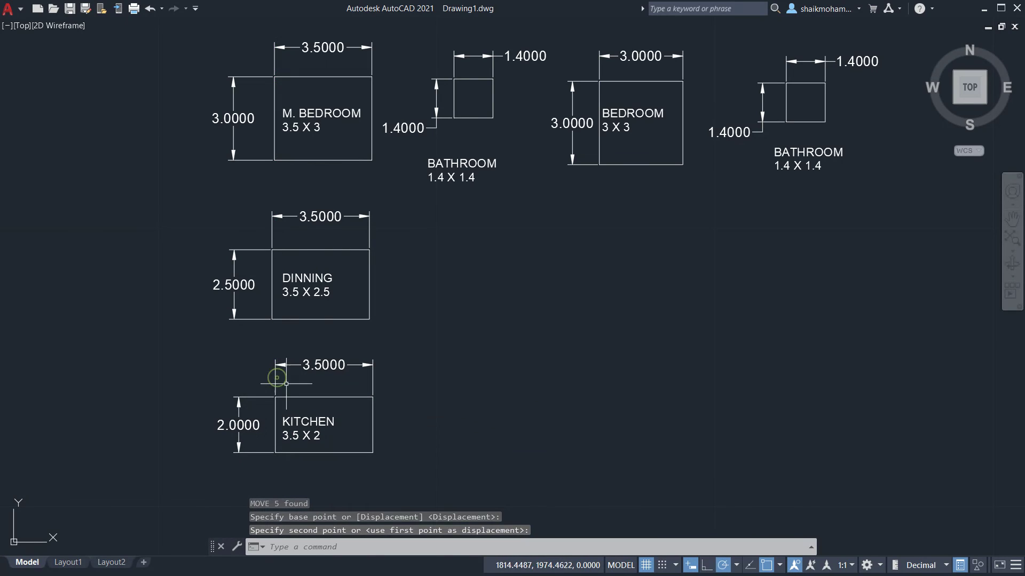
key(Escape)
middle_drag(473, 352, 438, 365)
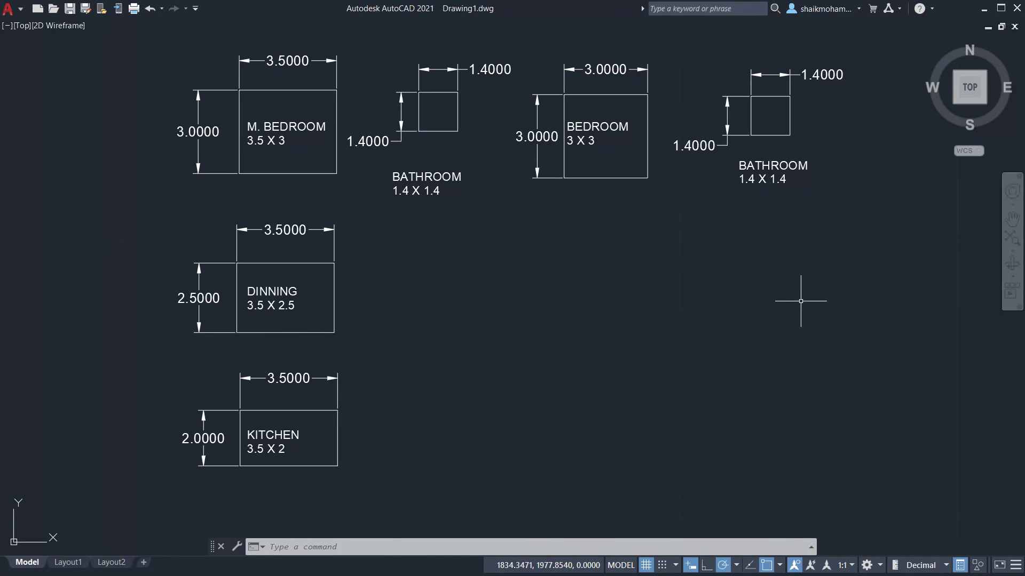
key(super)
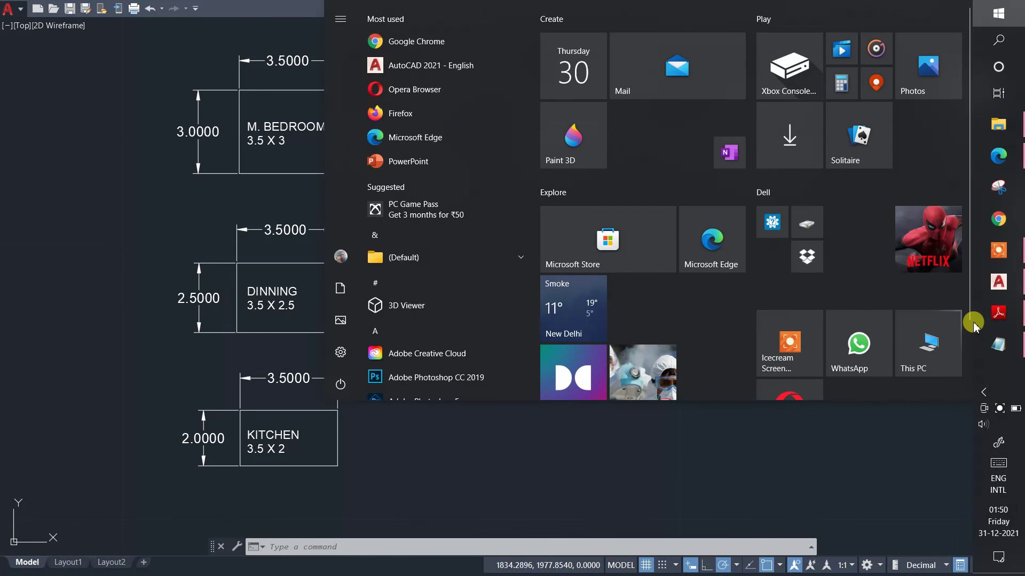
click(989, 346)
mouse_move(495, 152)
mouse_down()
mouse_move(655, 220)
mouse_move(644, 242)
mouse_move(631, 220)
mouse_up()
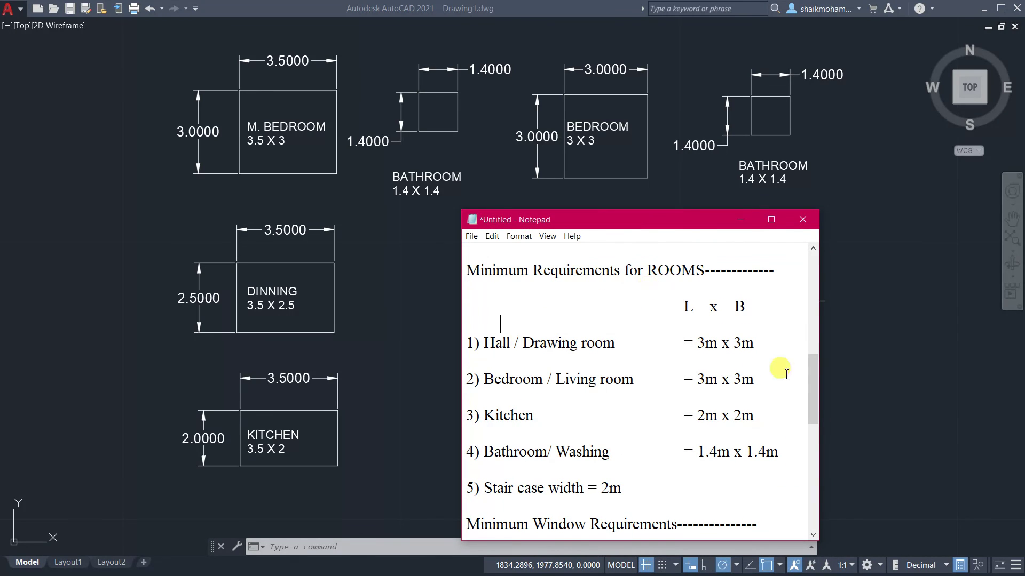
drag(813, 385, 812, 386)
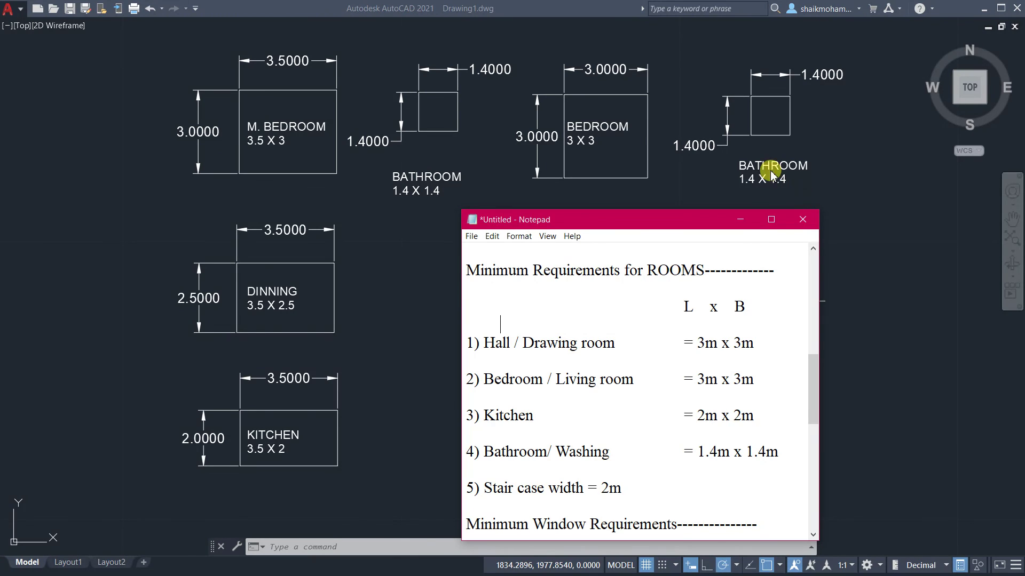
scroll(630, 134, down, 5)
scroll(632, 137, up, 5)
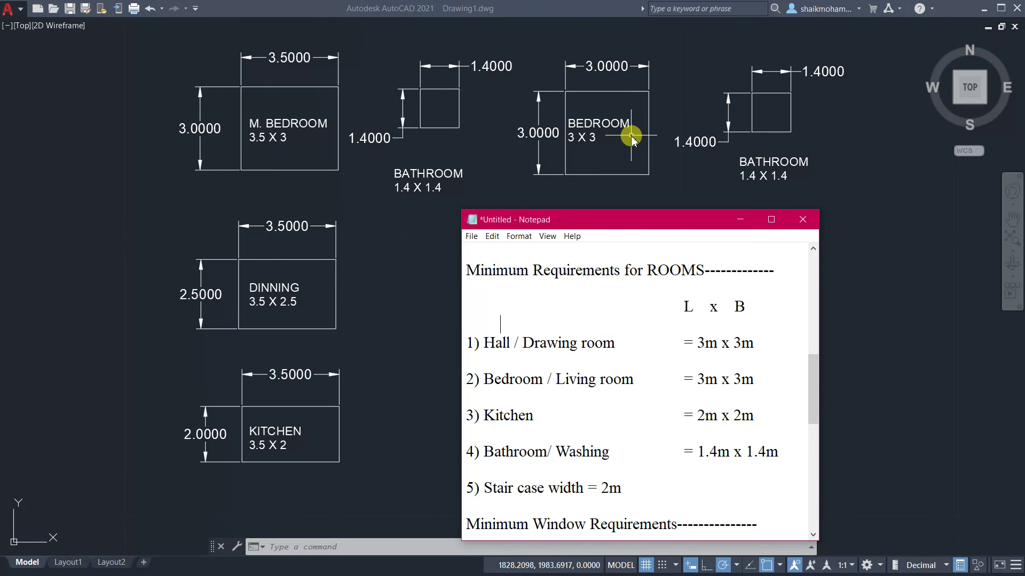
double_click(598, 342)
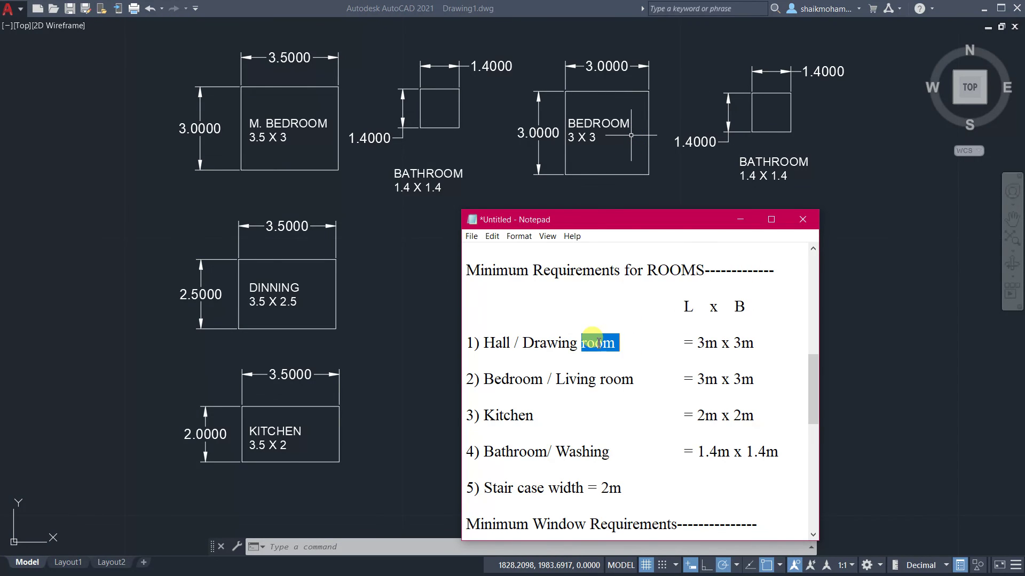
click(599, 345)
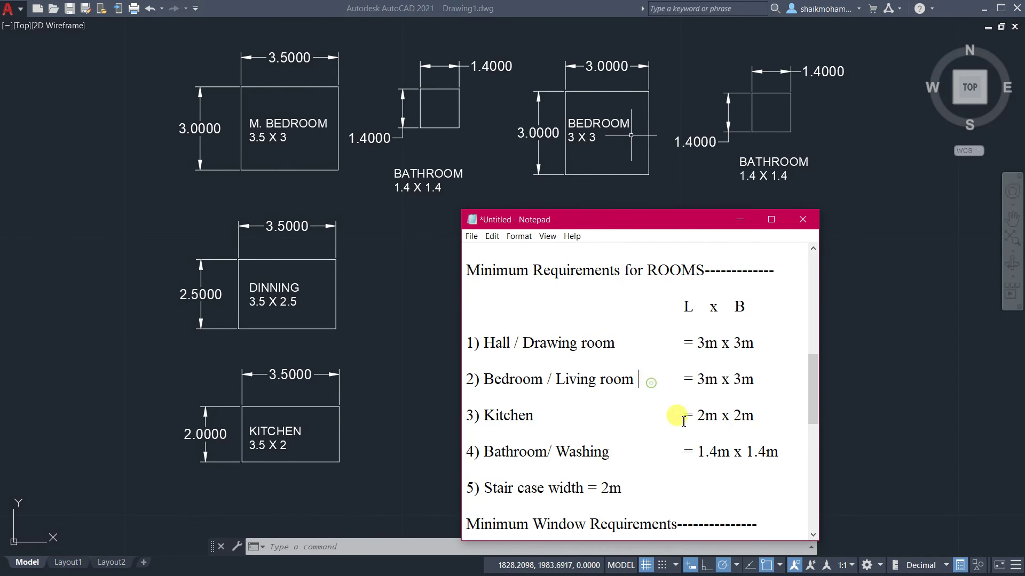
scroll(693, 401, down, 2)
scroll(688, 400, up, 2)
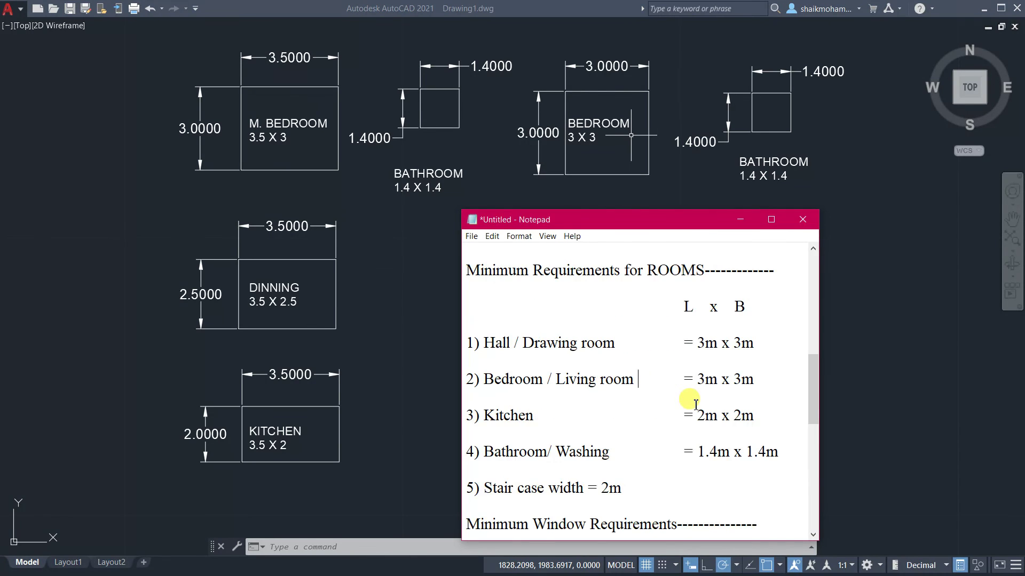
click(751, 224)
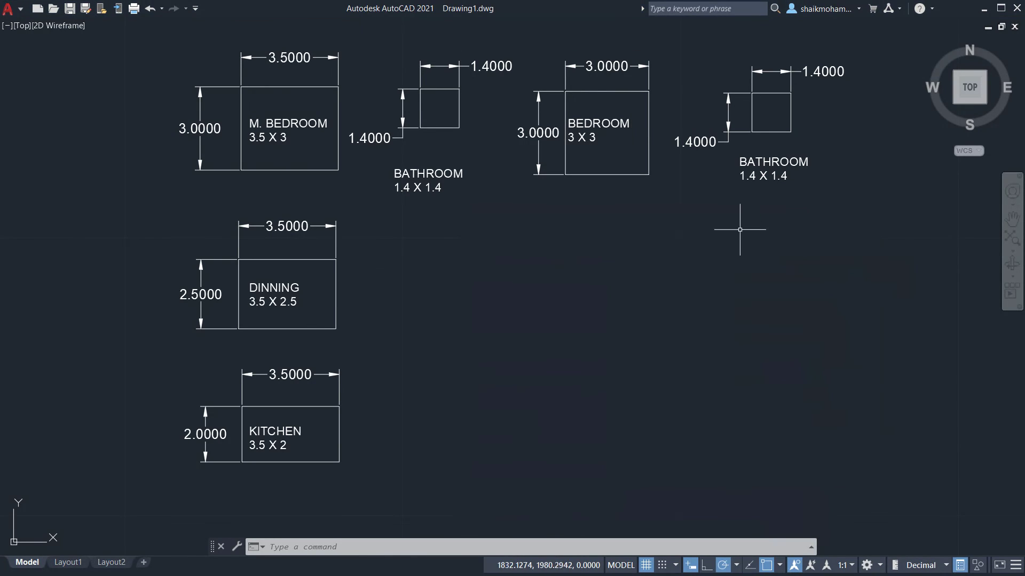